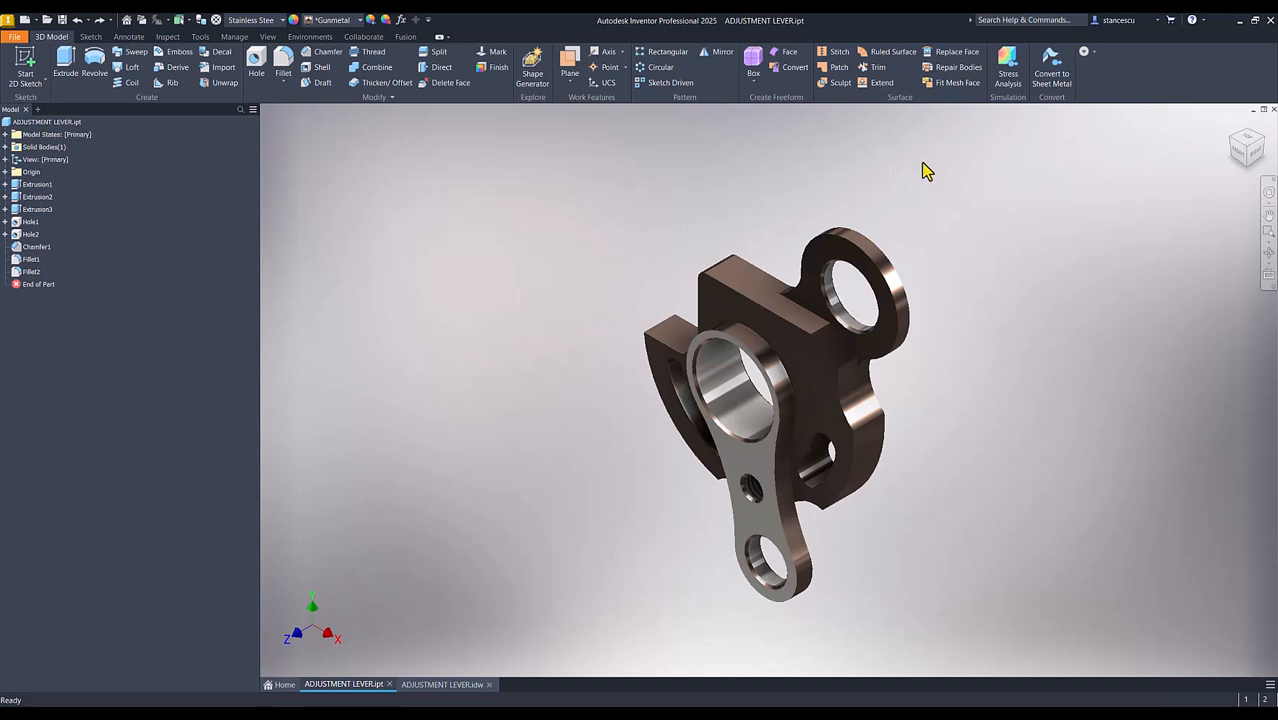
# Step: Look over the finished lever model, restore its home view and bring up the ADJUSTMENT LEVER.idw drawing
pyautogui.rightClick(1256, 158)
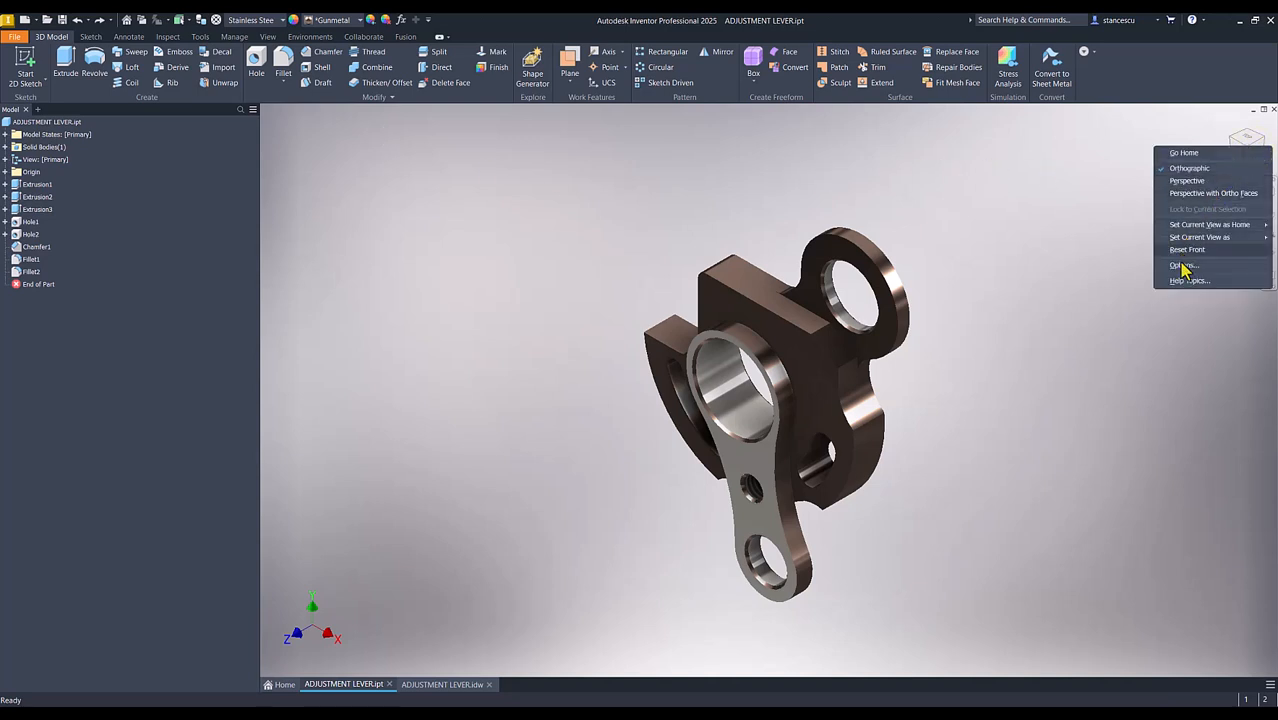
pyautogui.click(1080, 232)
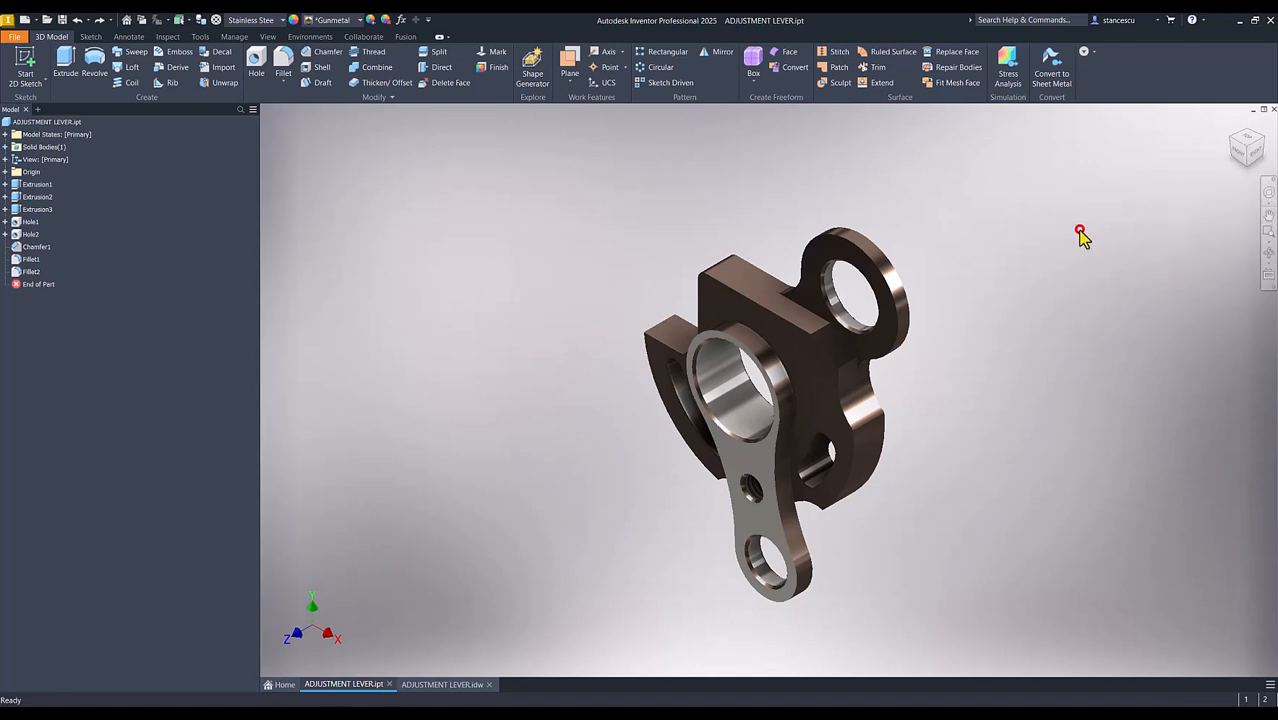
pyautogui.click(599, 180)
pyautogui.click(504, 237)
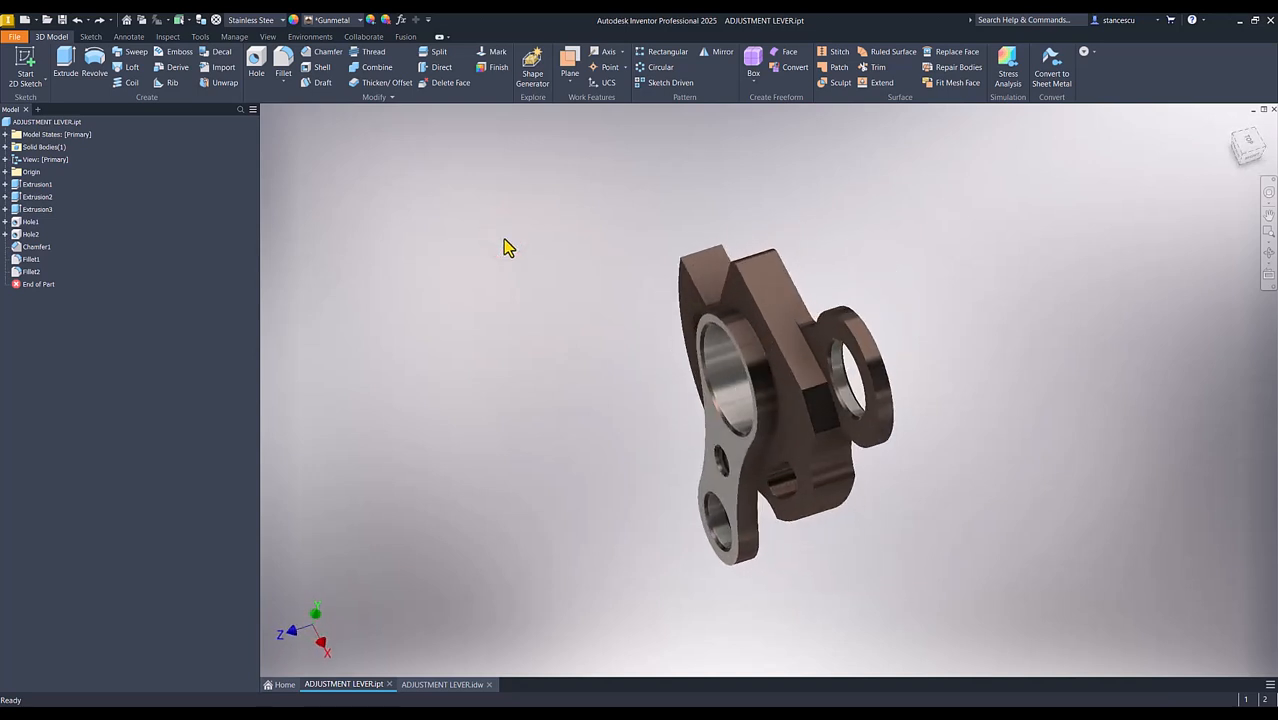
pyautogui.press('F6')
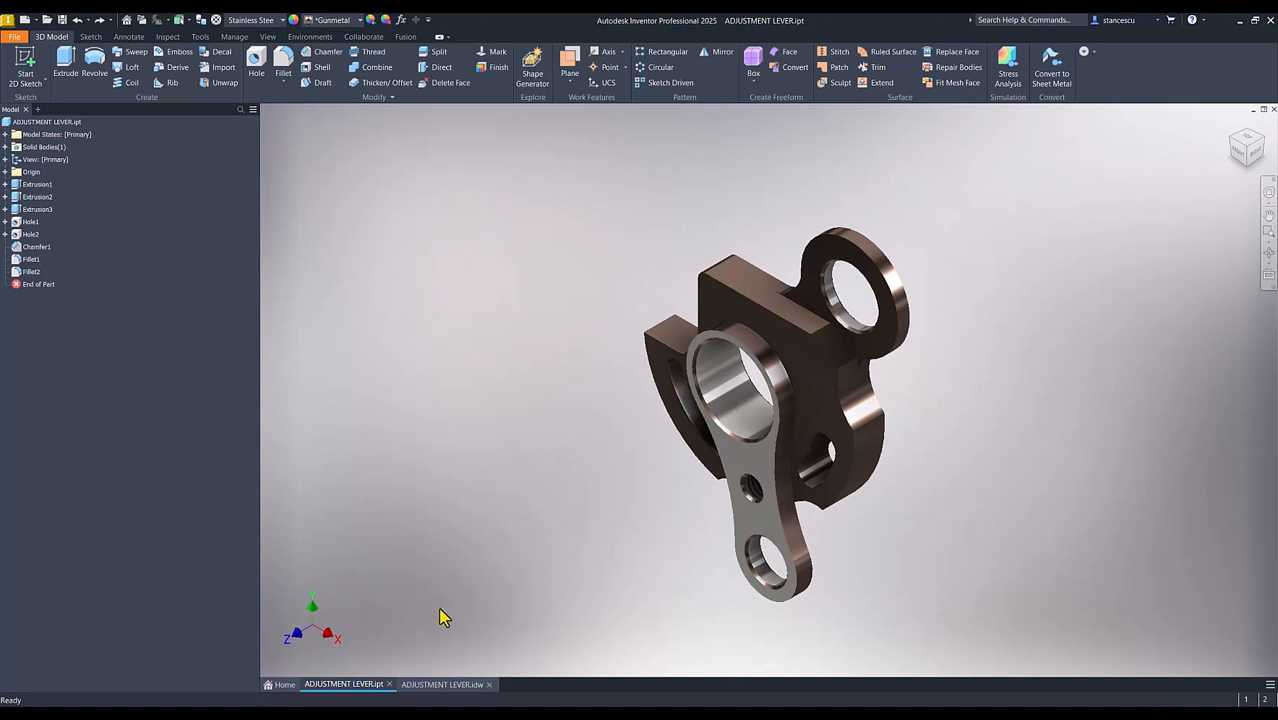
pyautogui.press('F6')
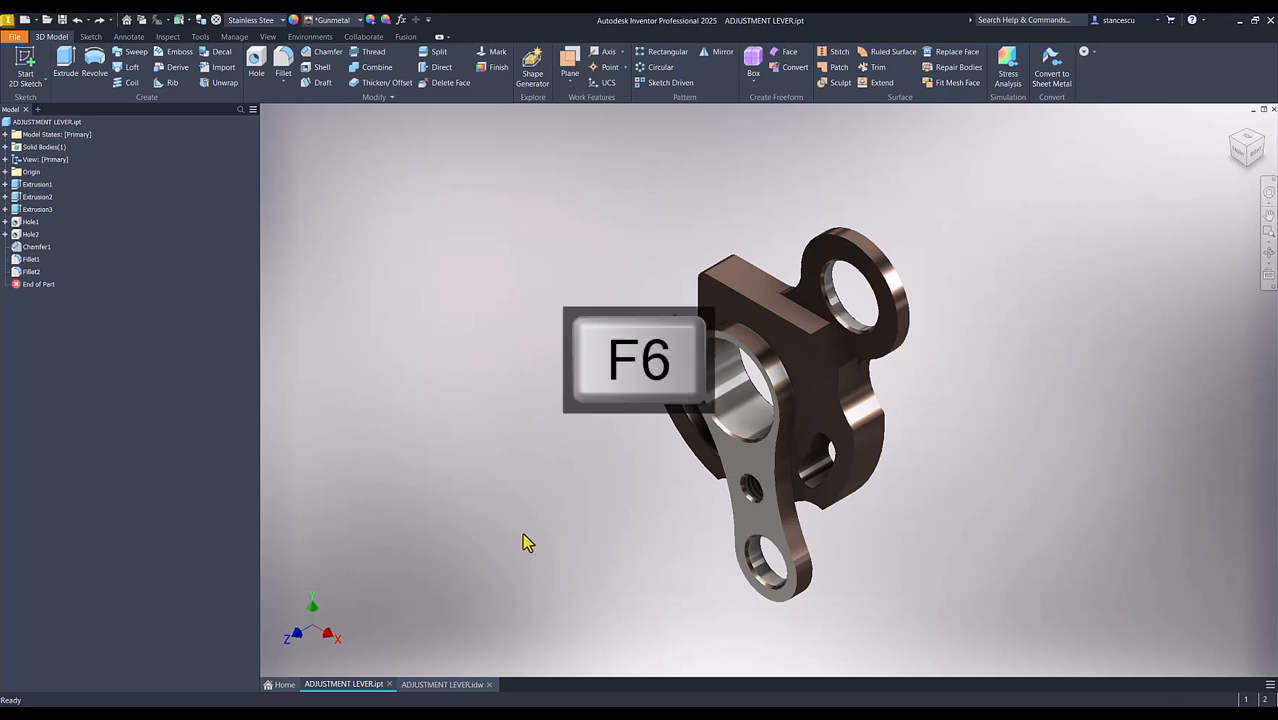
pyautogui.click(423, 688)
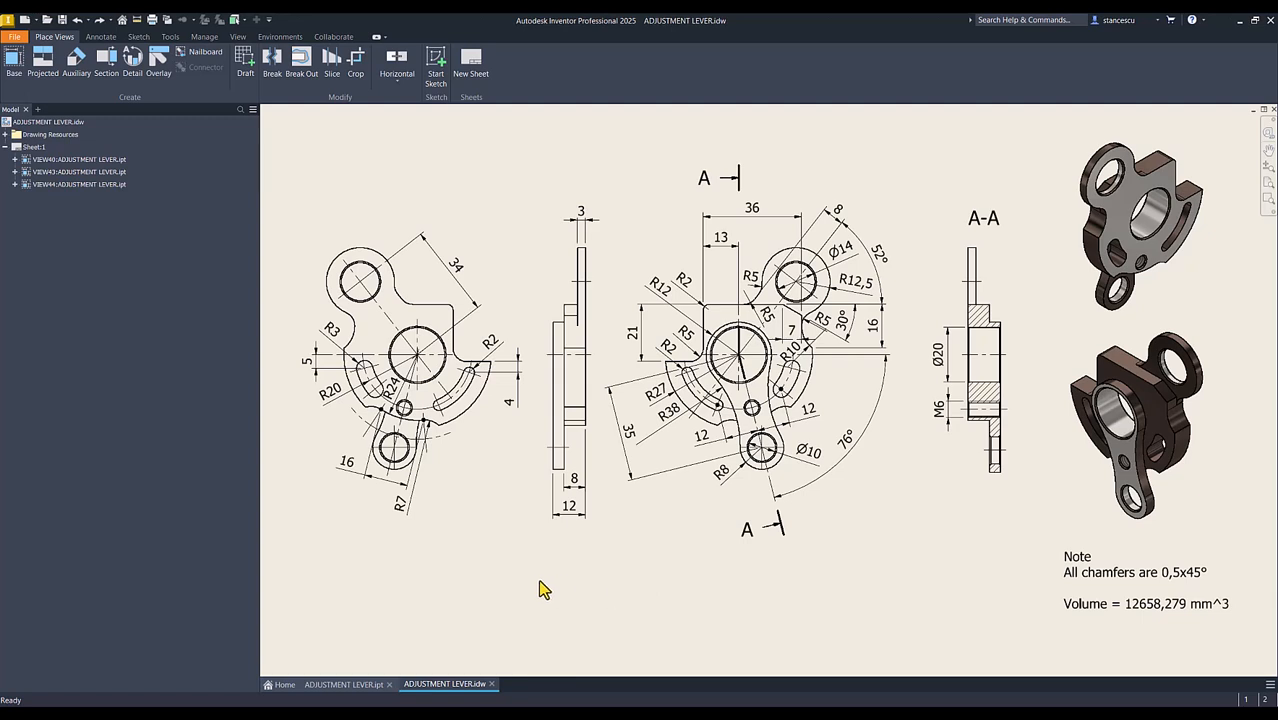
# Step: Create a new part and start a 2D sketch on its front (XY) plane
pyautogui.click(26, 21)
pyautogui.doubleClick(449, 244)
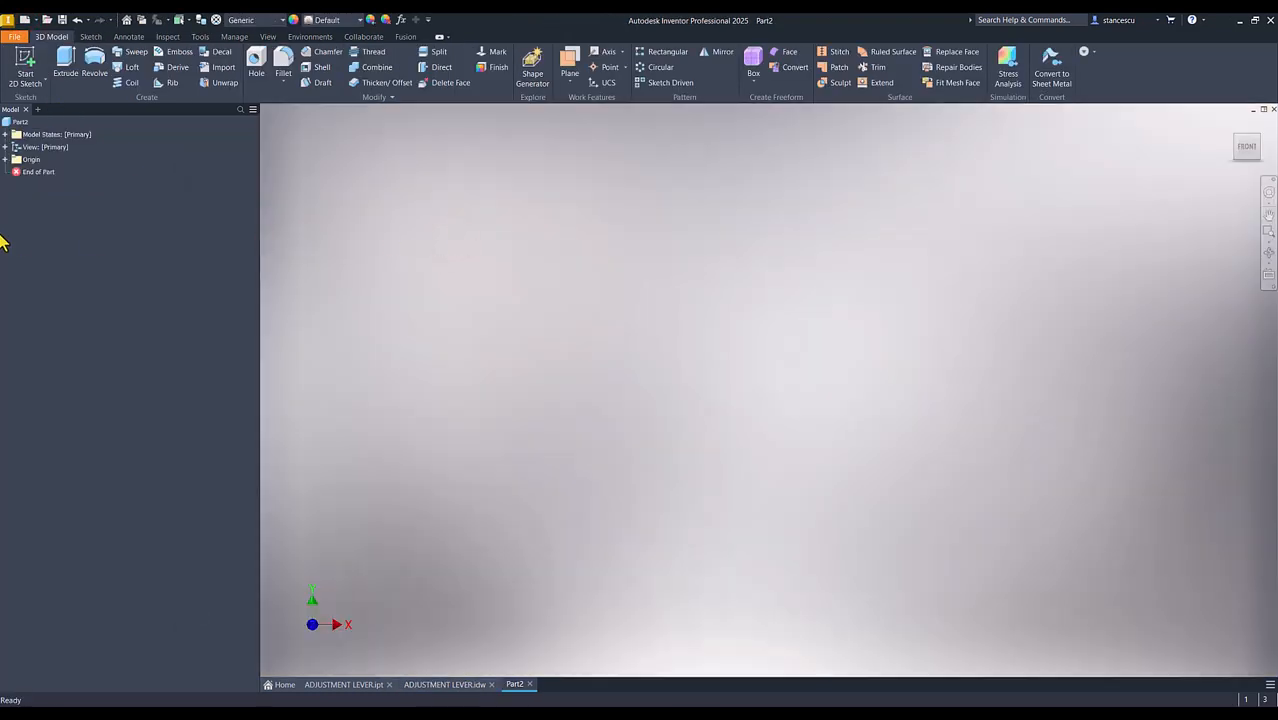
pyautogui.click(25, 68)
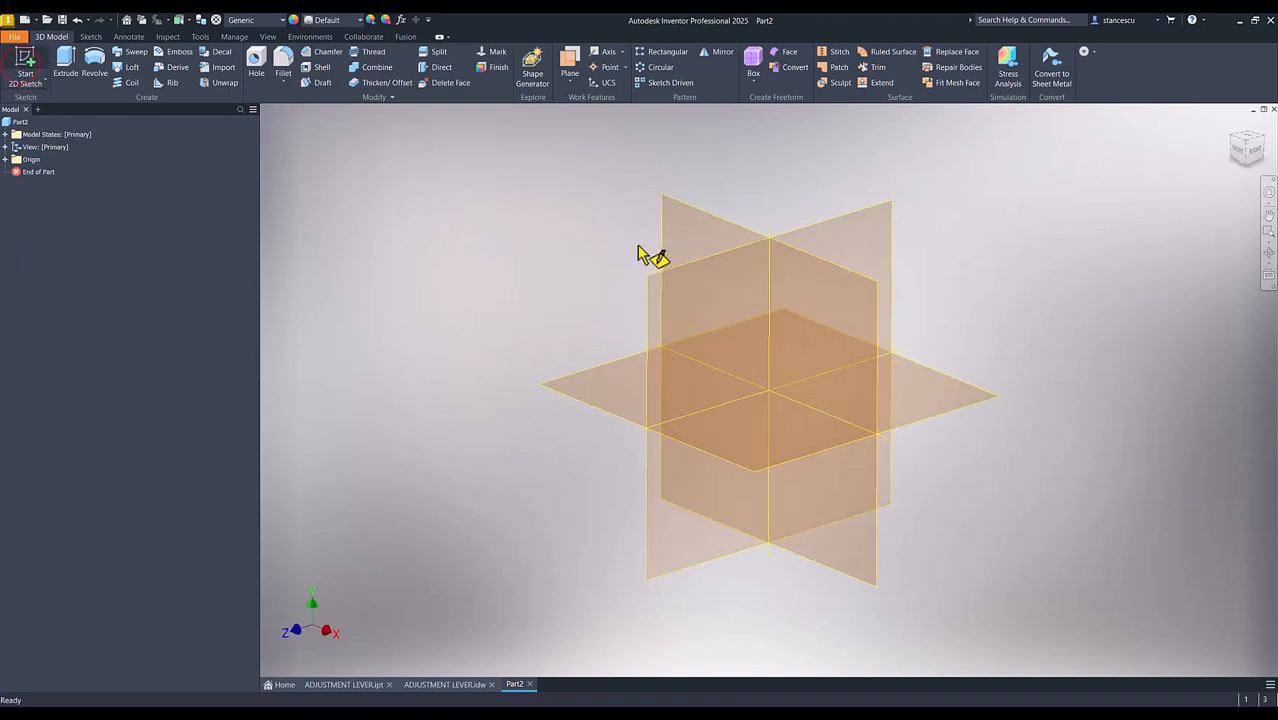
pyautogui.click(715, 236)
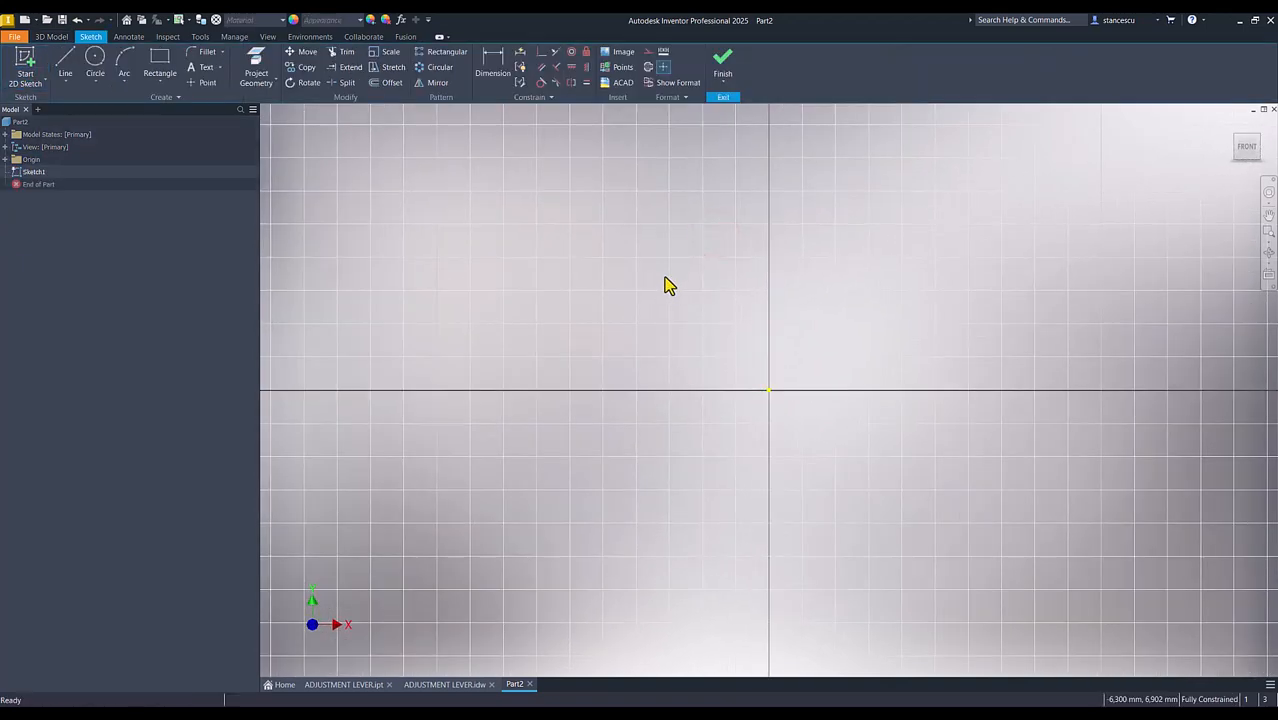
# Step: Sketch a circle centred on the origin, defined by radius, with a value of 27 mm
pyautogui.click(95, 68)
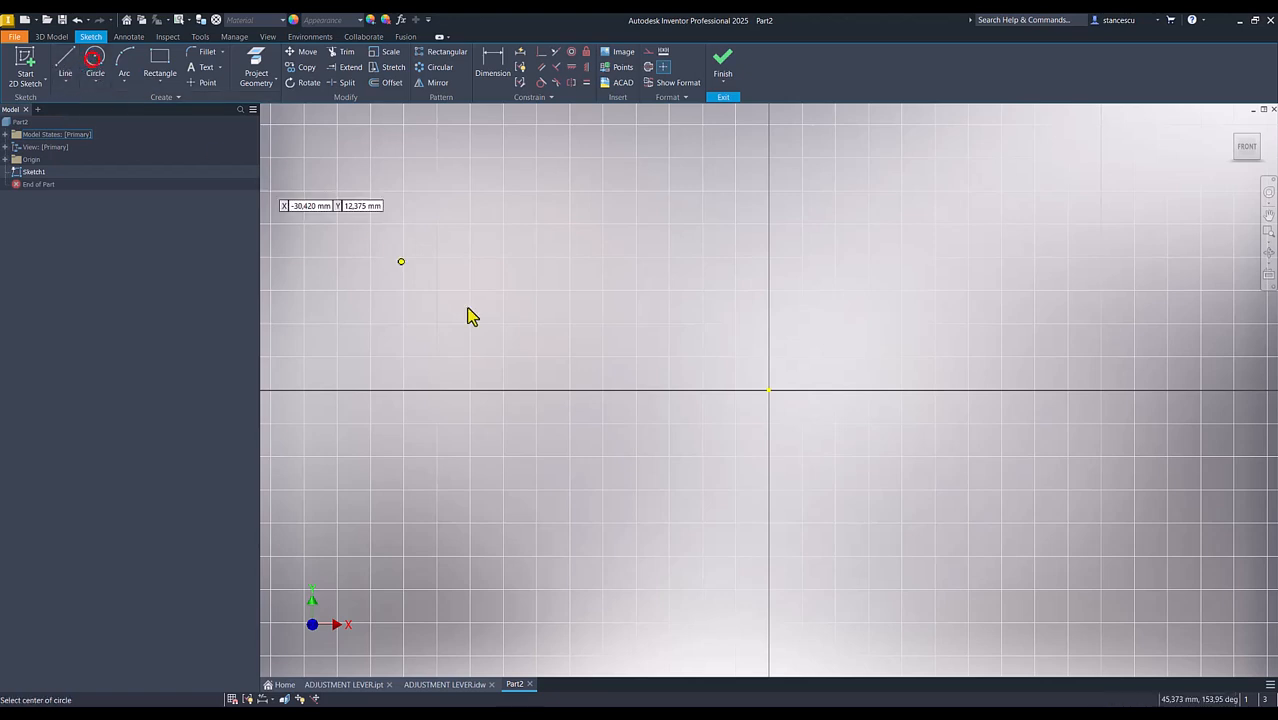
pyautogui.click(768, 390)
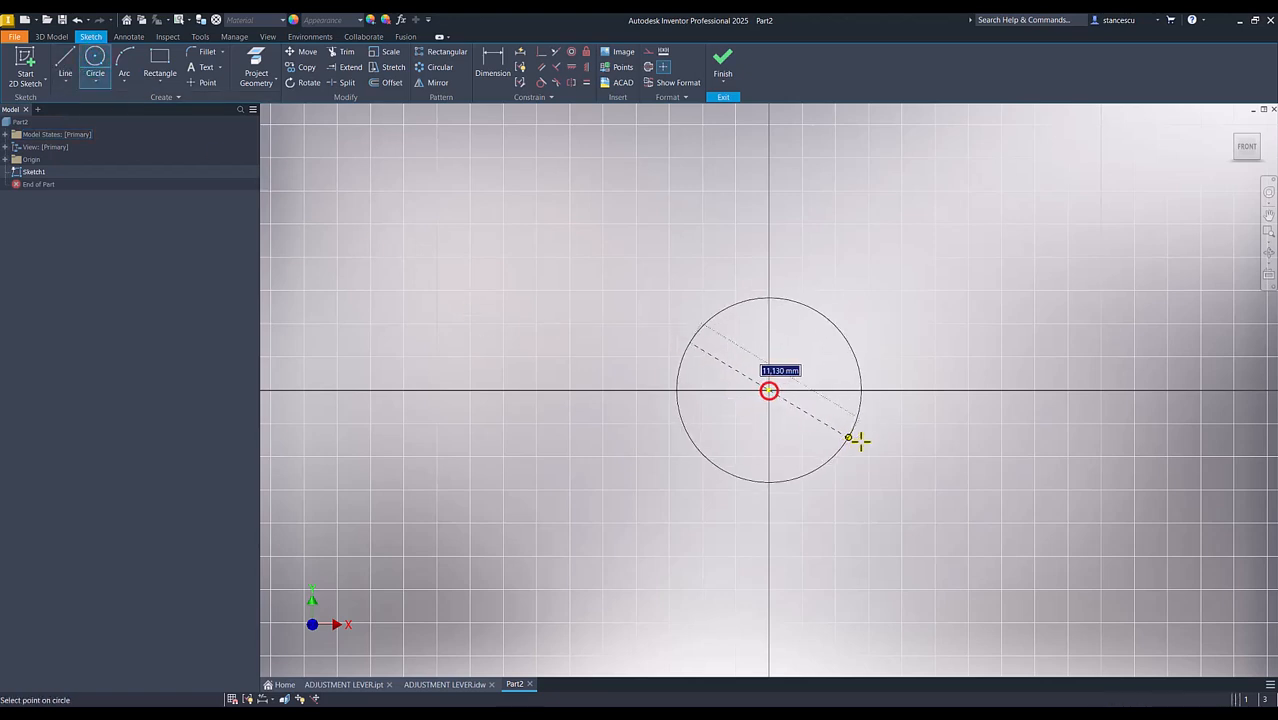
pyautogui.rightClick(887, 455)
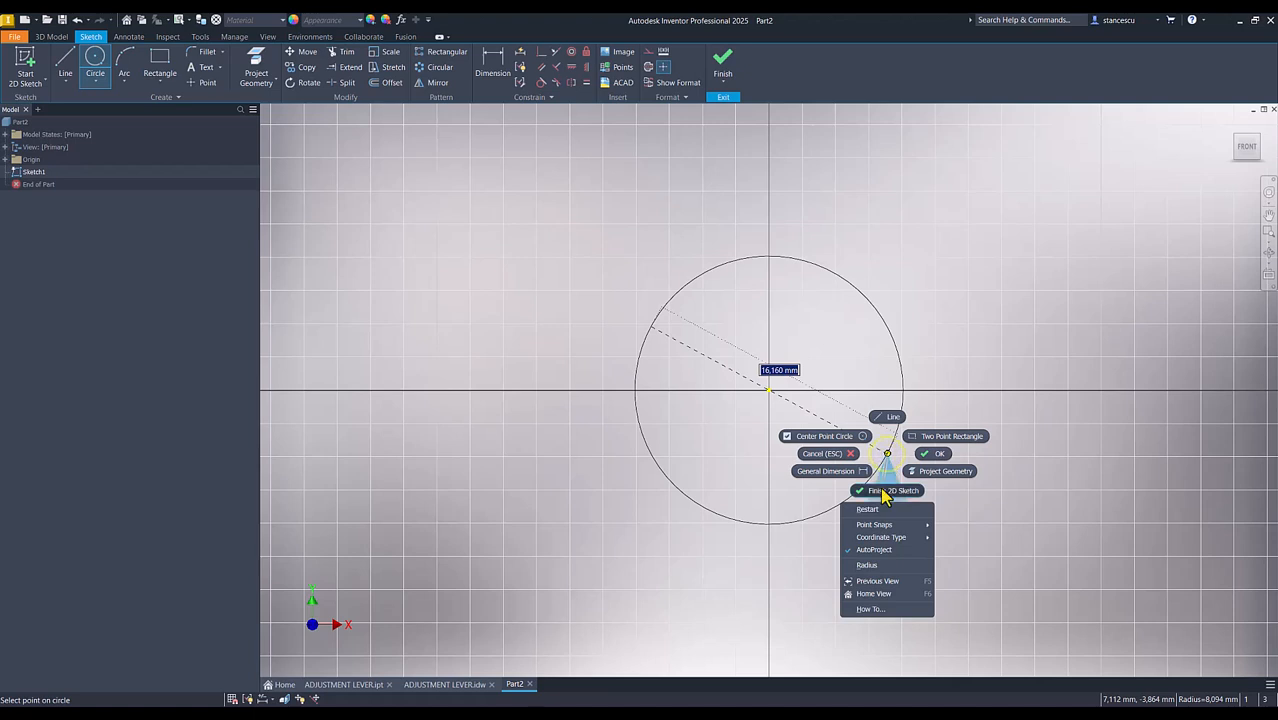
pyautogui.click(880, 565)
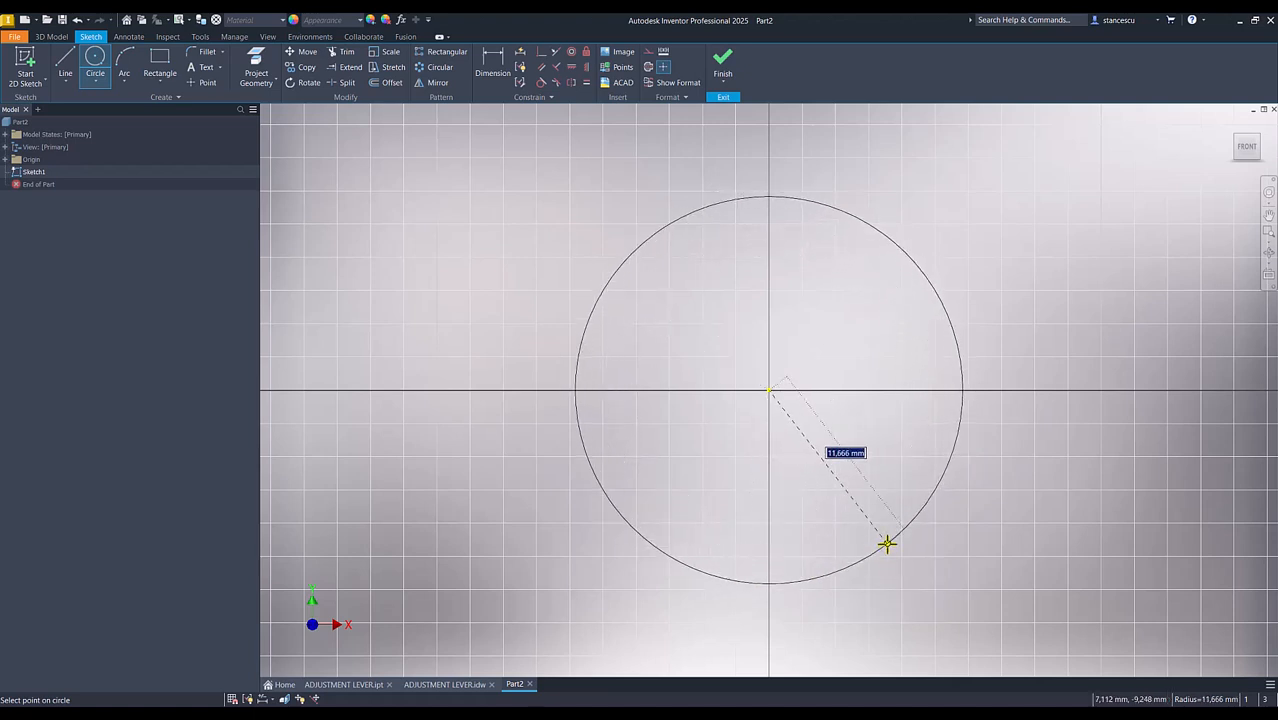
pyautogui.write('27')
pyautogui.press('Return')
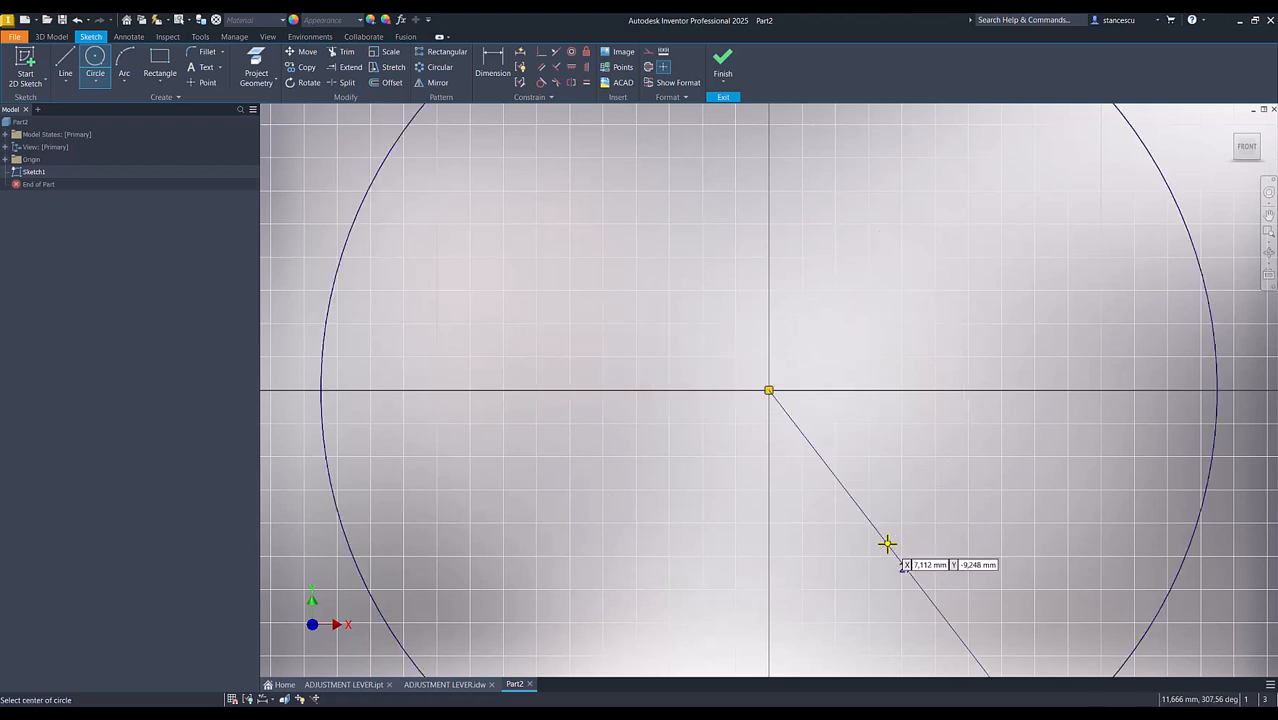
pyautogui.press('Home')
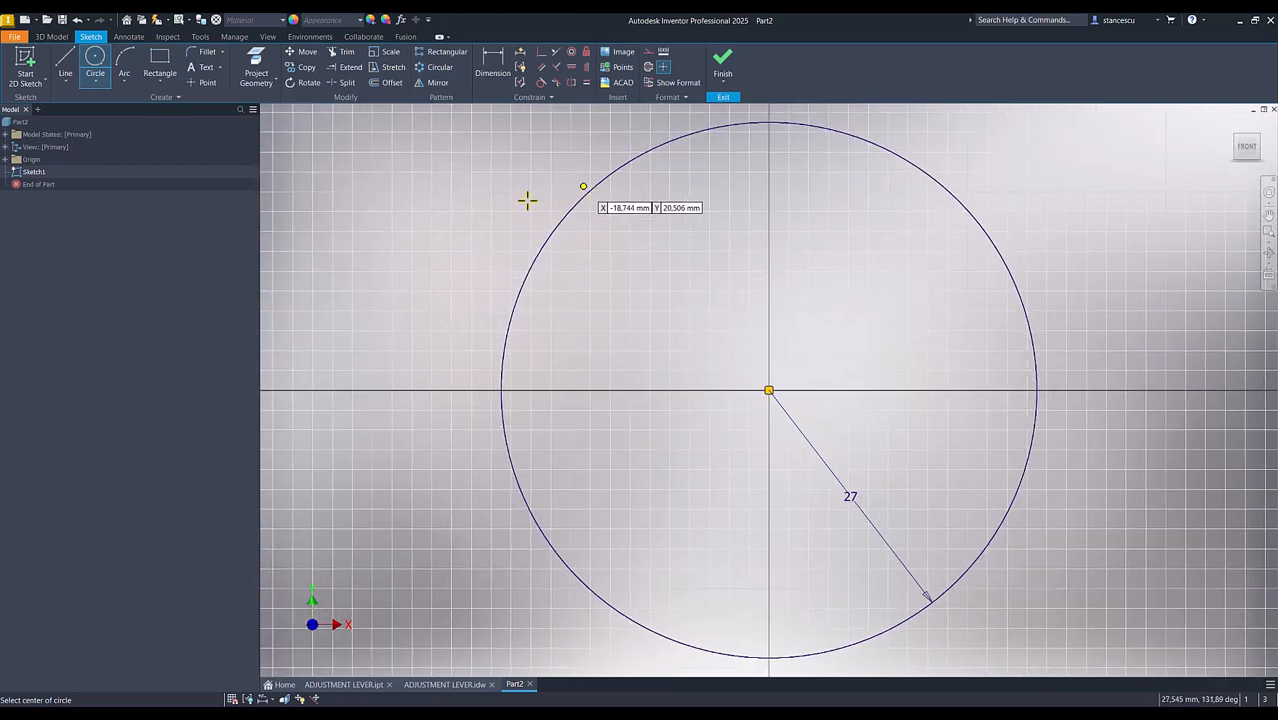
# Step: Sketch a horizontal line about 15 mm long inward from the circle's lower left side, continued by an upward tangent arc of about 5 mm radius
pyautogui.click(65, 68)
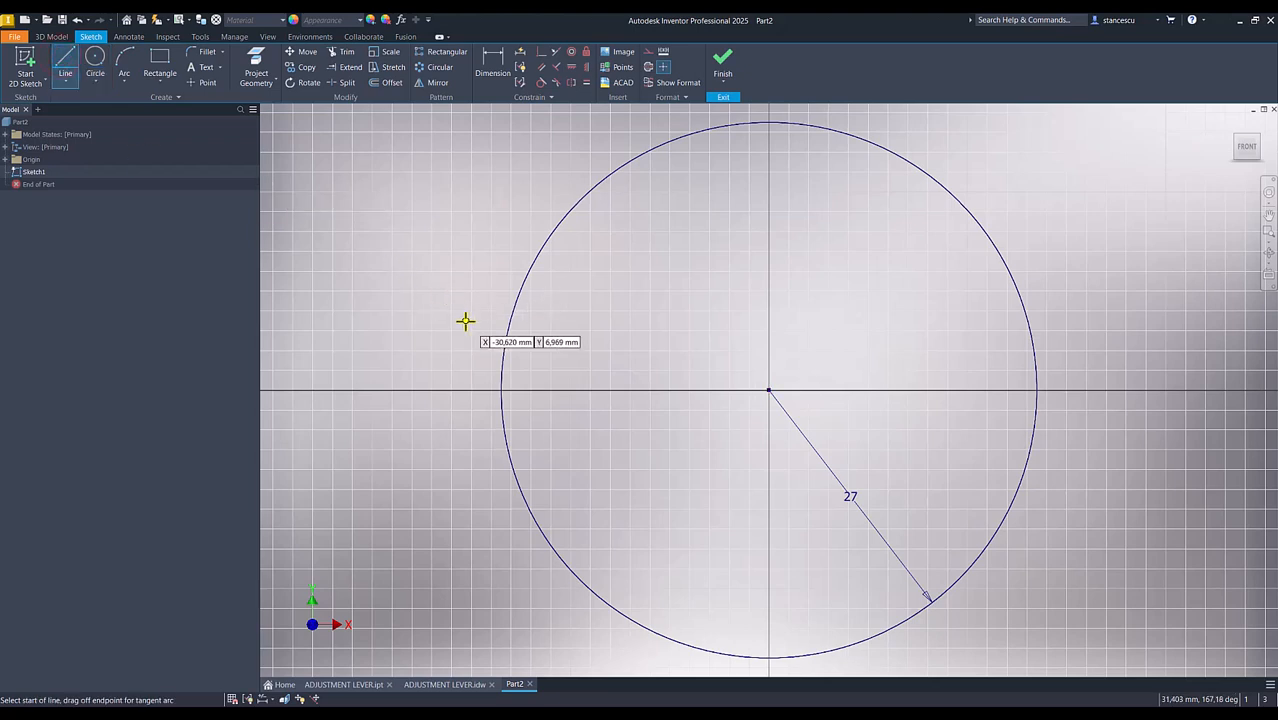
pyautogui.click(506, 434)
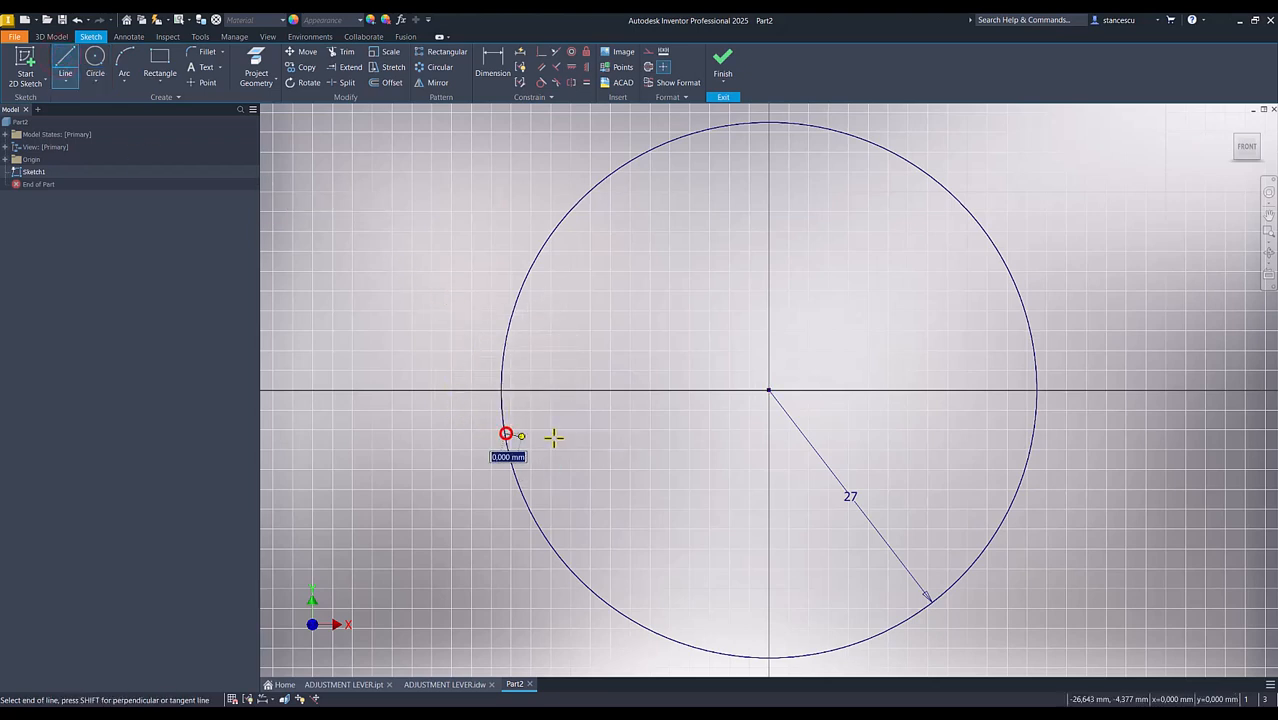
pyautogui.click(654, 432)
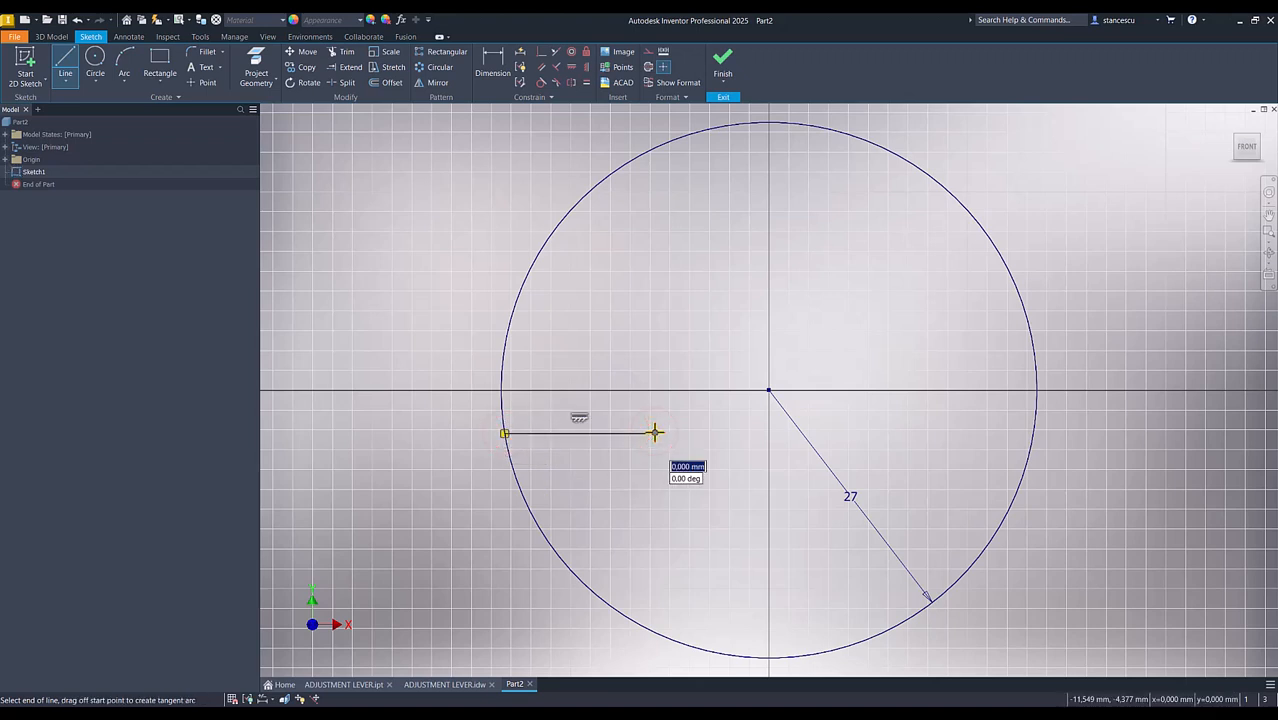
pyautogui.moveTo(654, 432); pyautogui.dragTo(705, 376)
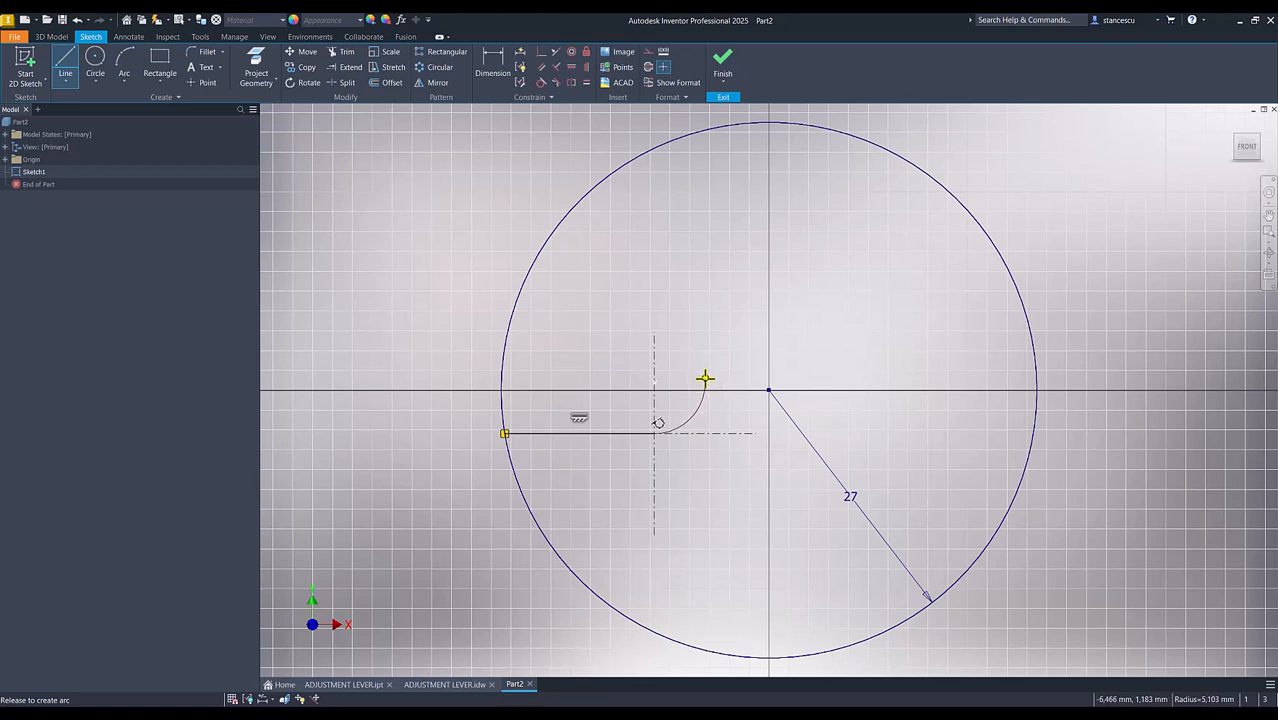
pyautogui.moveTo(705, 380); pyautogui.dragTo(707, 375)
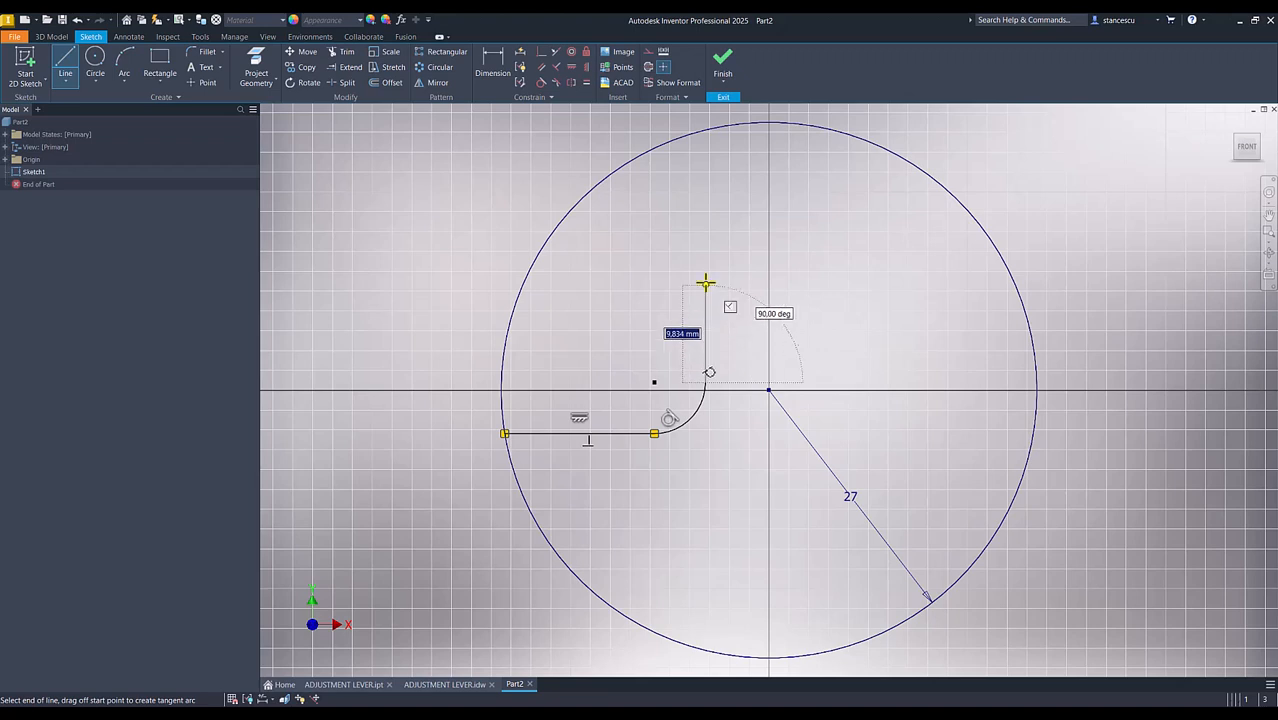
# Step: Continue the profile with a vertical line, a horizontal top about 17 mm long, a short slope, a vertical line down and a tangent arc ending on the circle
pyautogui.click(705, 182)
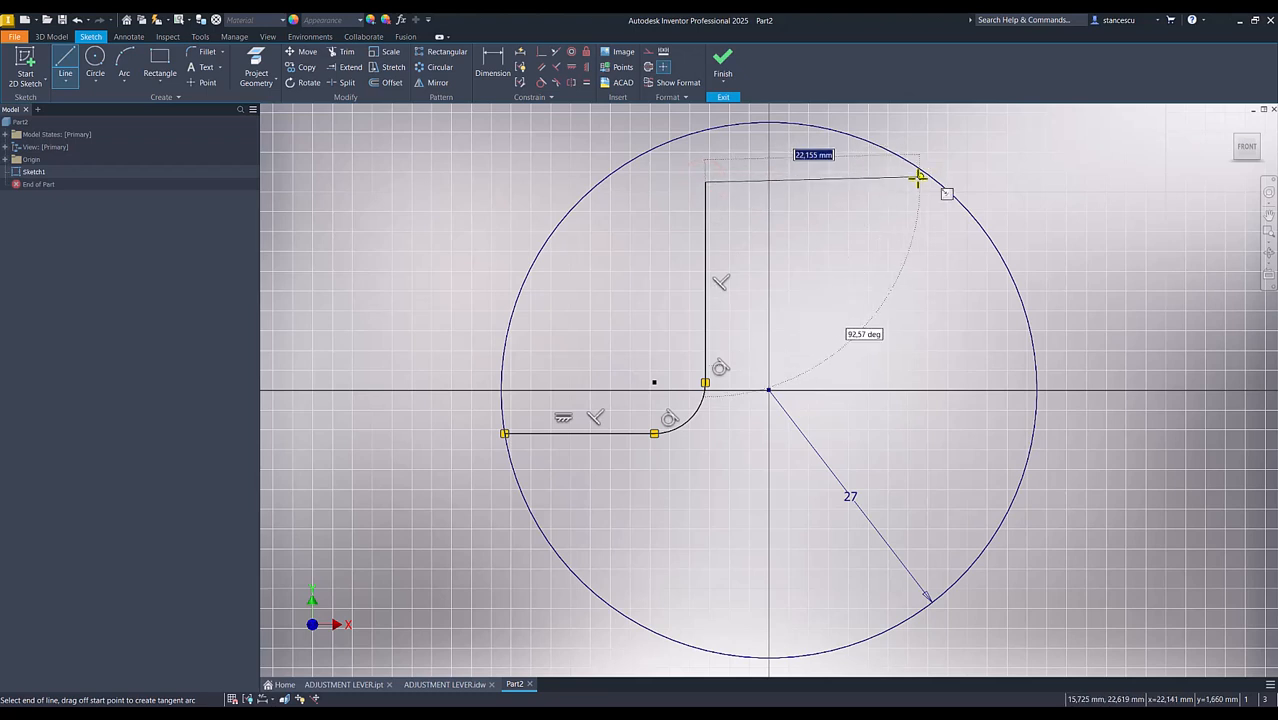
pyautogui.click(871, 181)
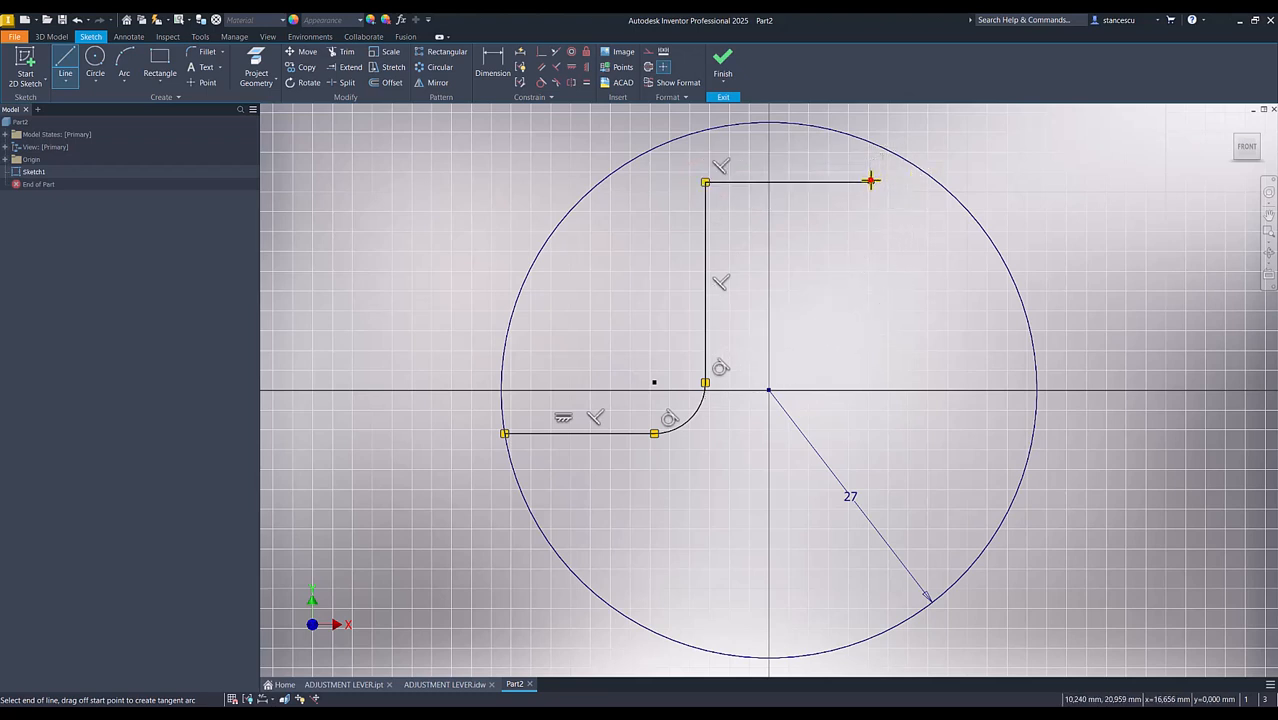
pyautogui.click(929, 199)
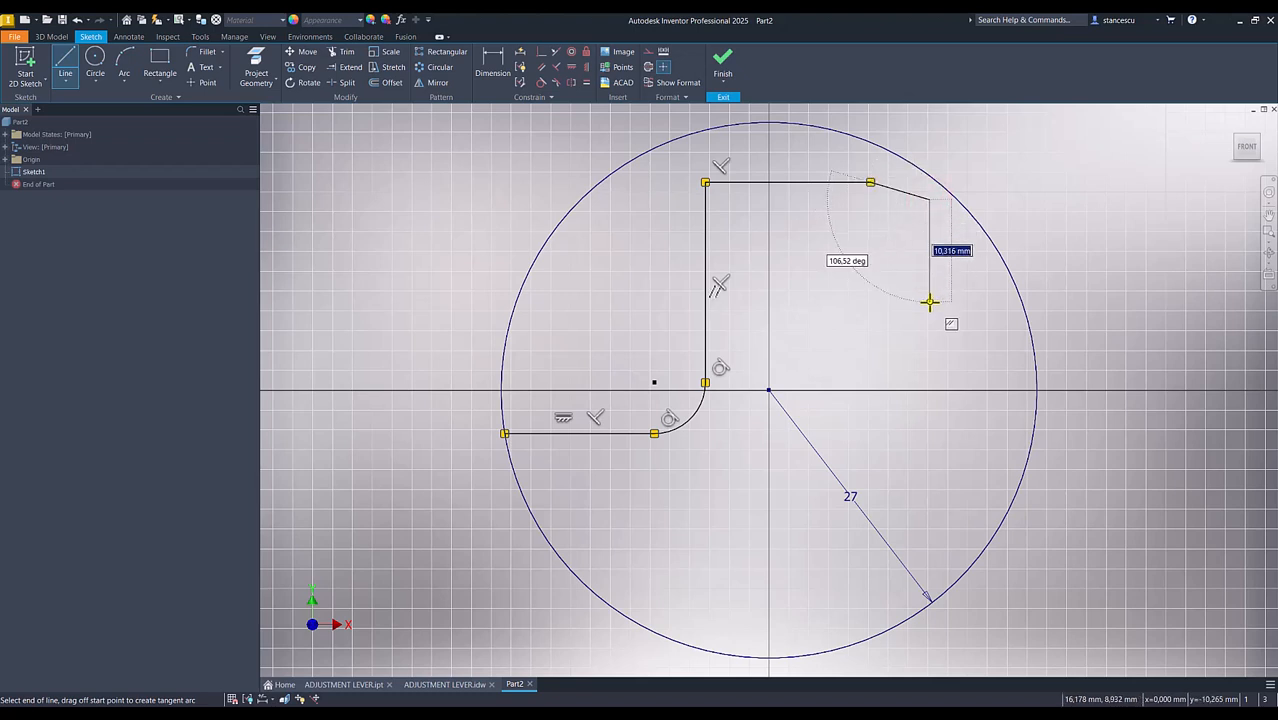
pyautogui.click(931, 364)
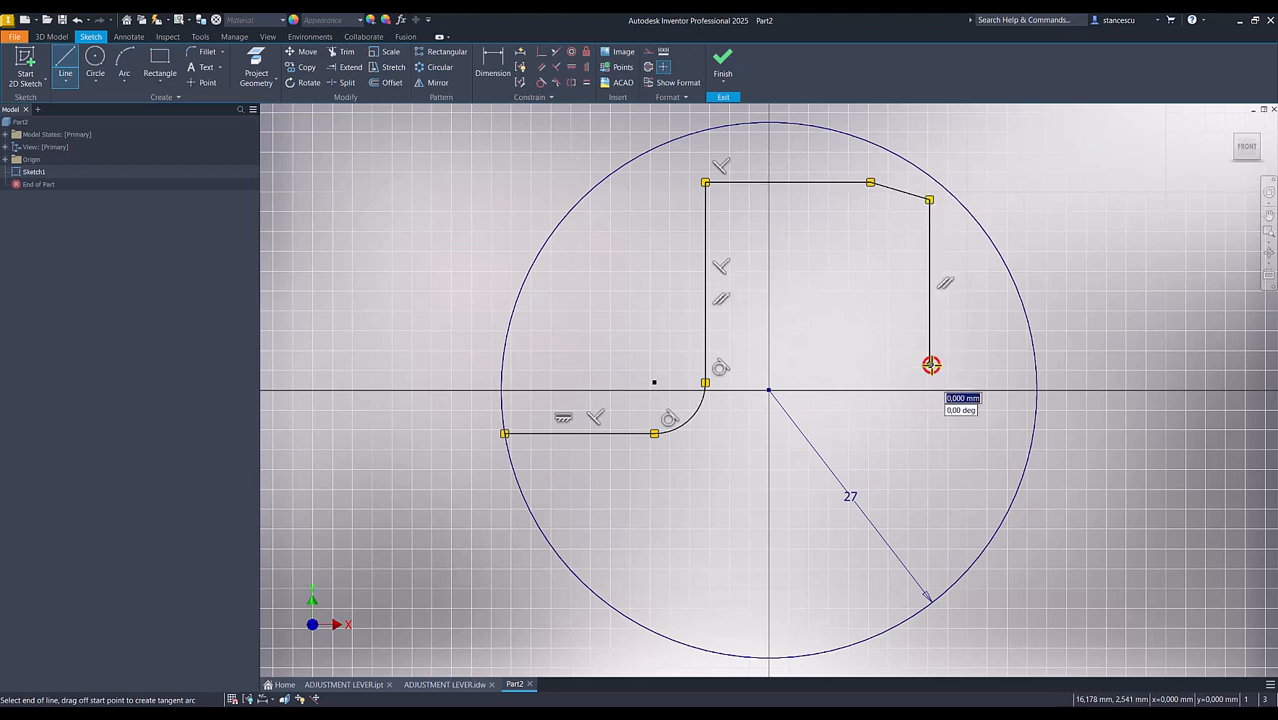
pyautogui.moveTo(931, 364); pyautogui.dragTo(1026, 467)
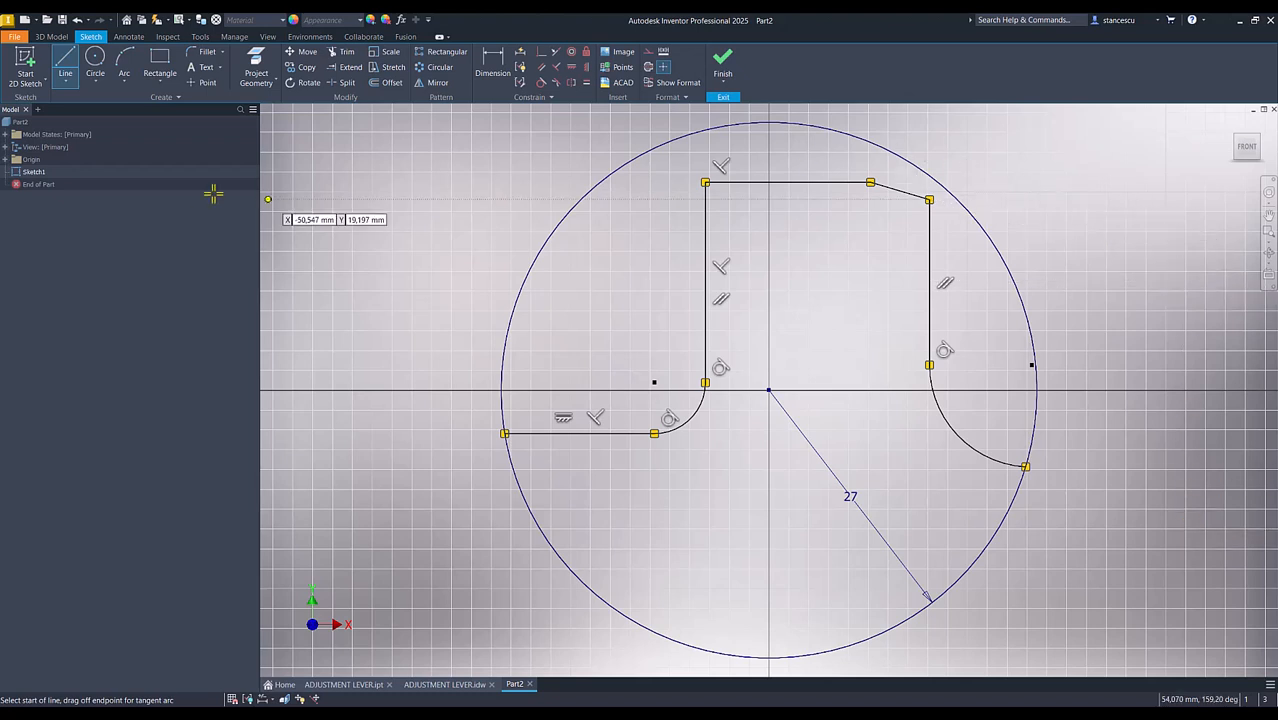
# Step: Trim away the circle's upper arc outside the profile and check the required dimensions in the ADJUSTMENT LEVER.idw drawing
pyautogui.click(343, 52)
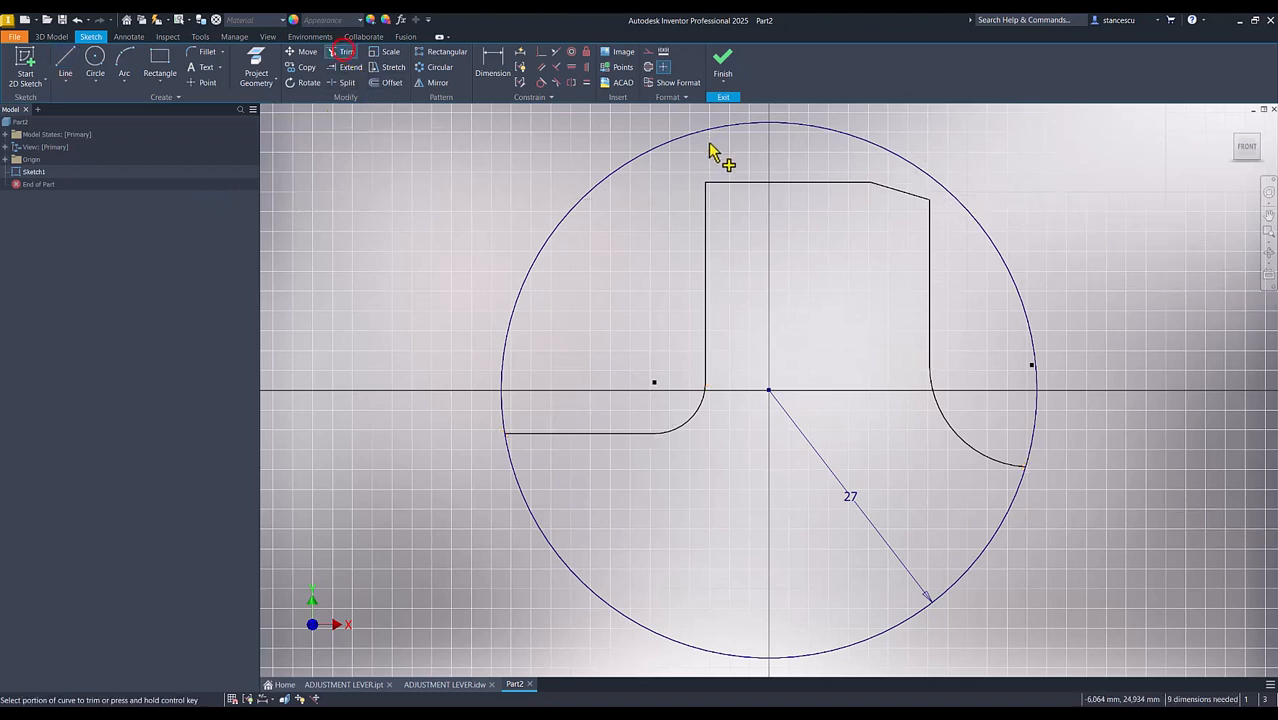
pyautogui.click(648, 152)
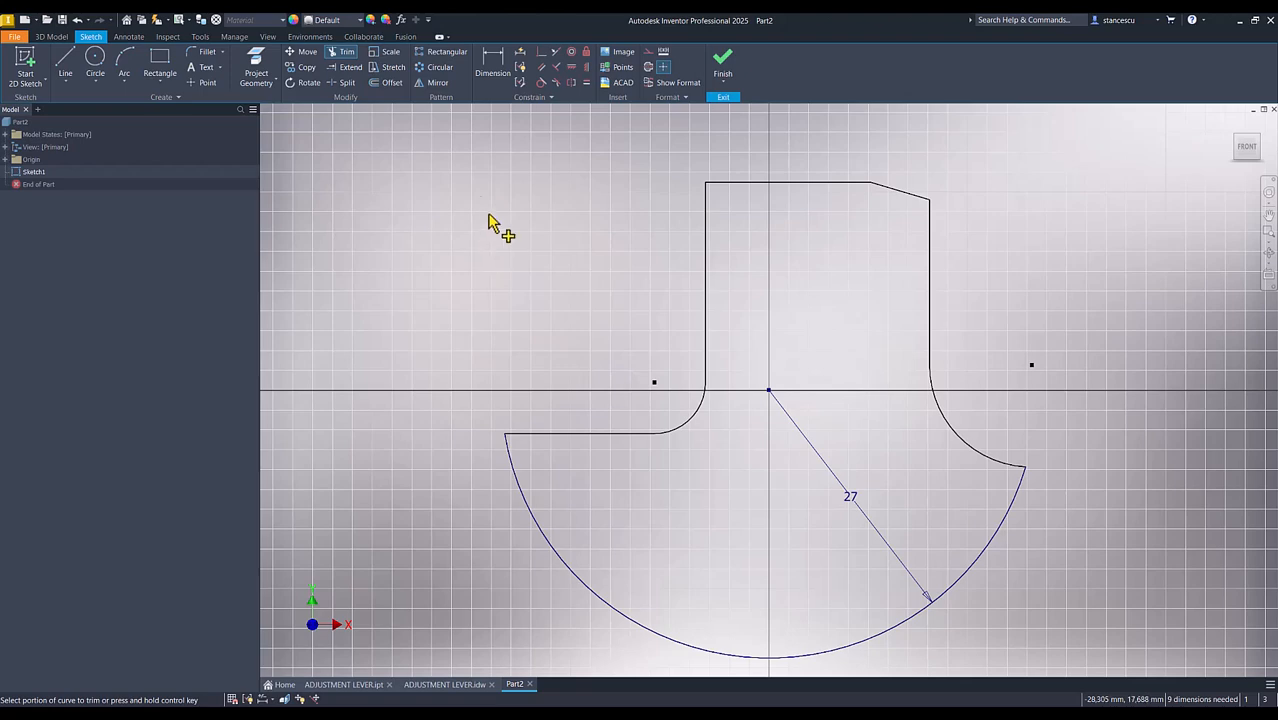
pyautogui.click(424, 686)
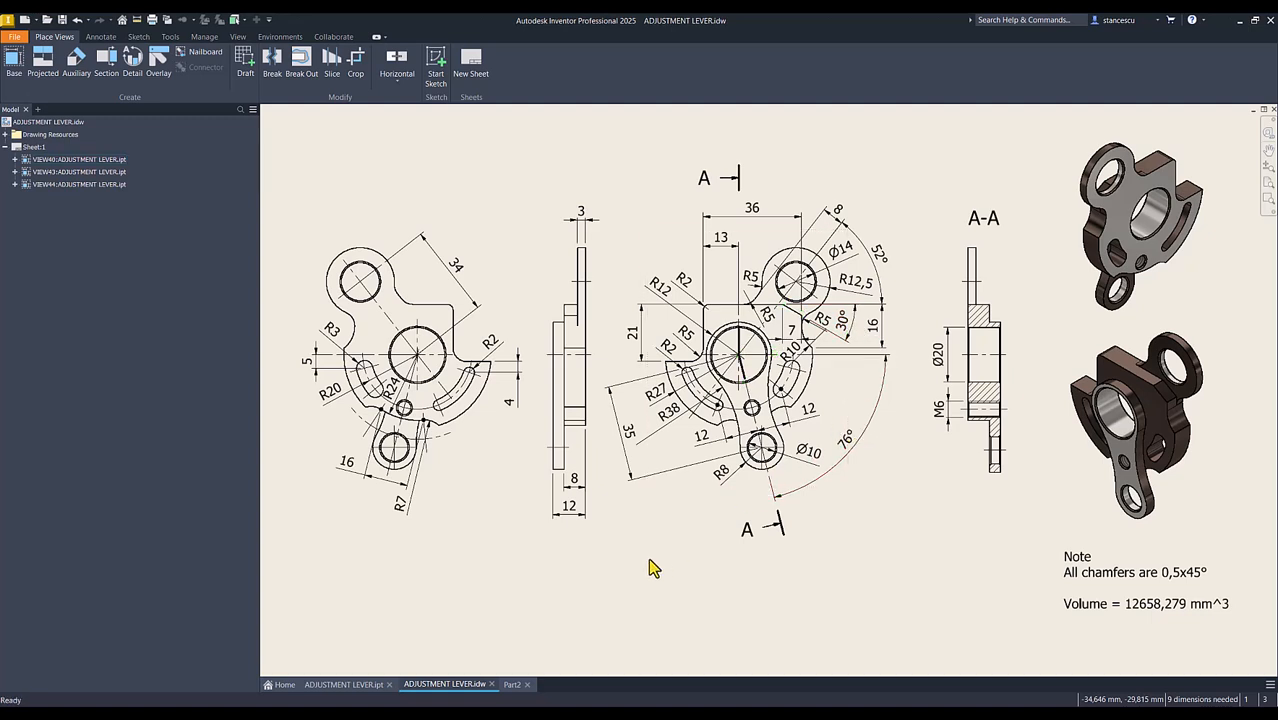
pyautogui.click(511, 685)
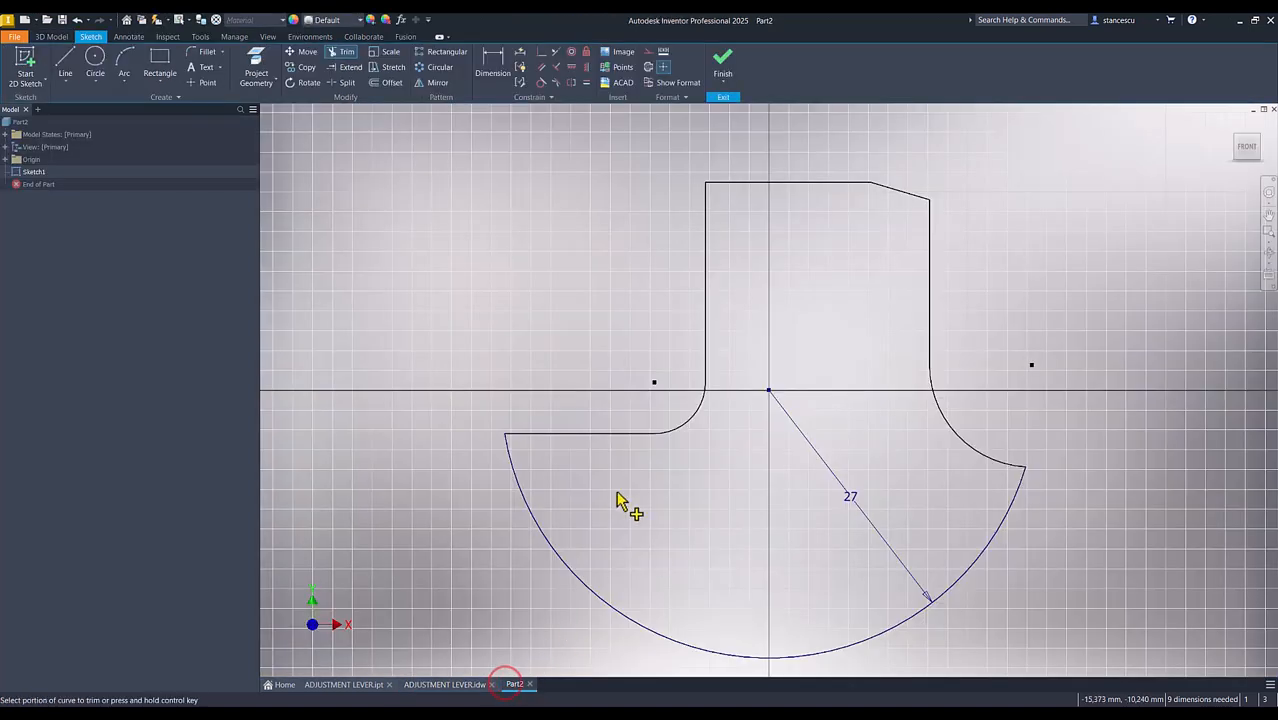
# Step: Dimension the vertical distance between the profile's lower left horizontal line and the origin as 2,5 mm
pyautogui.click(492, 62)
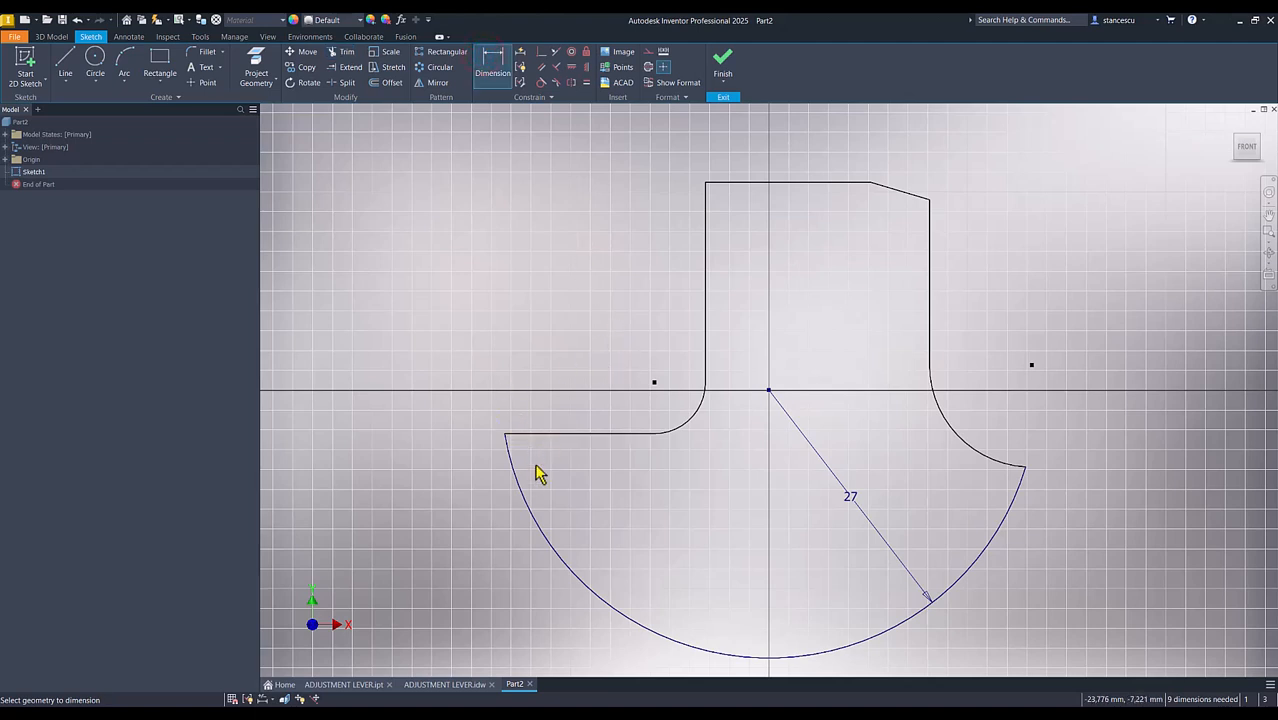
pyautogui.click(557, 433)
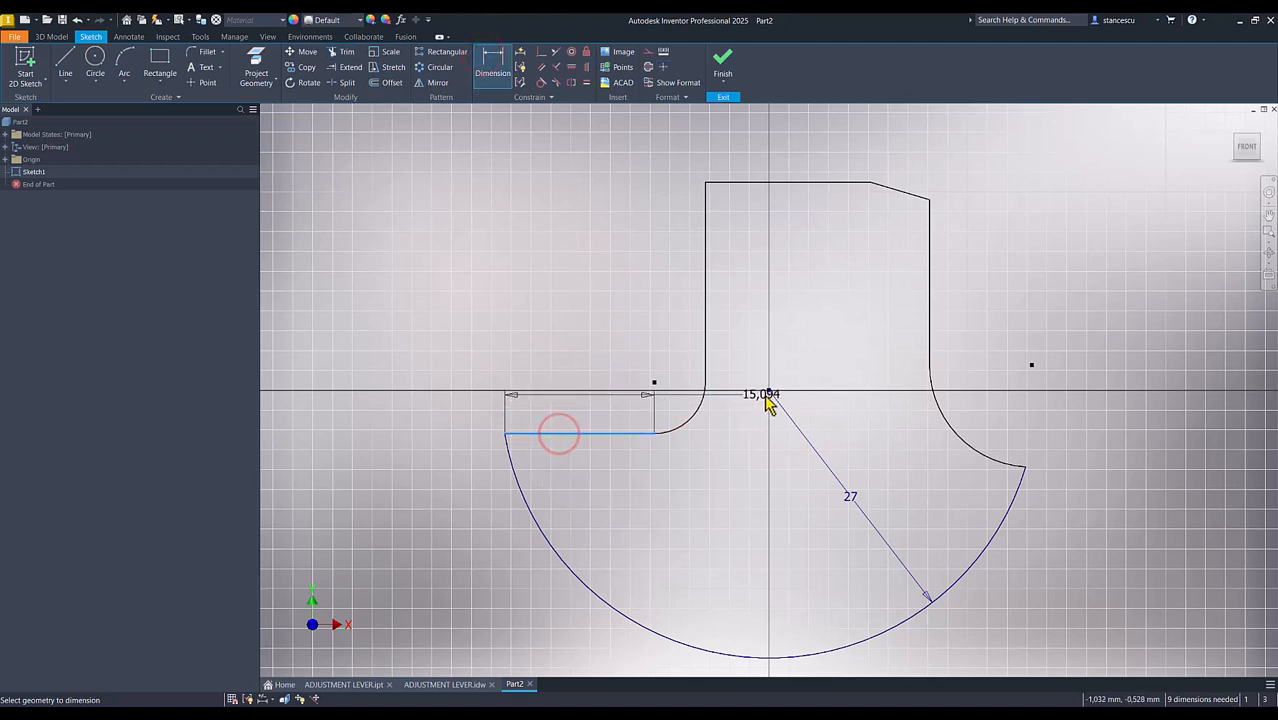
pyautogui.click(768, 390)
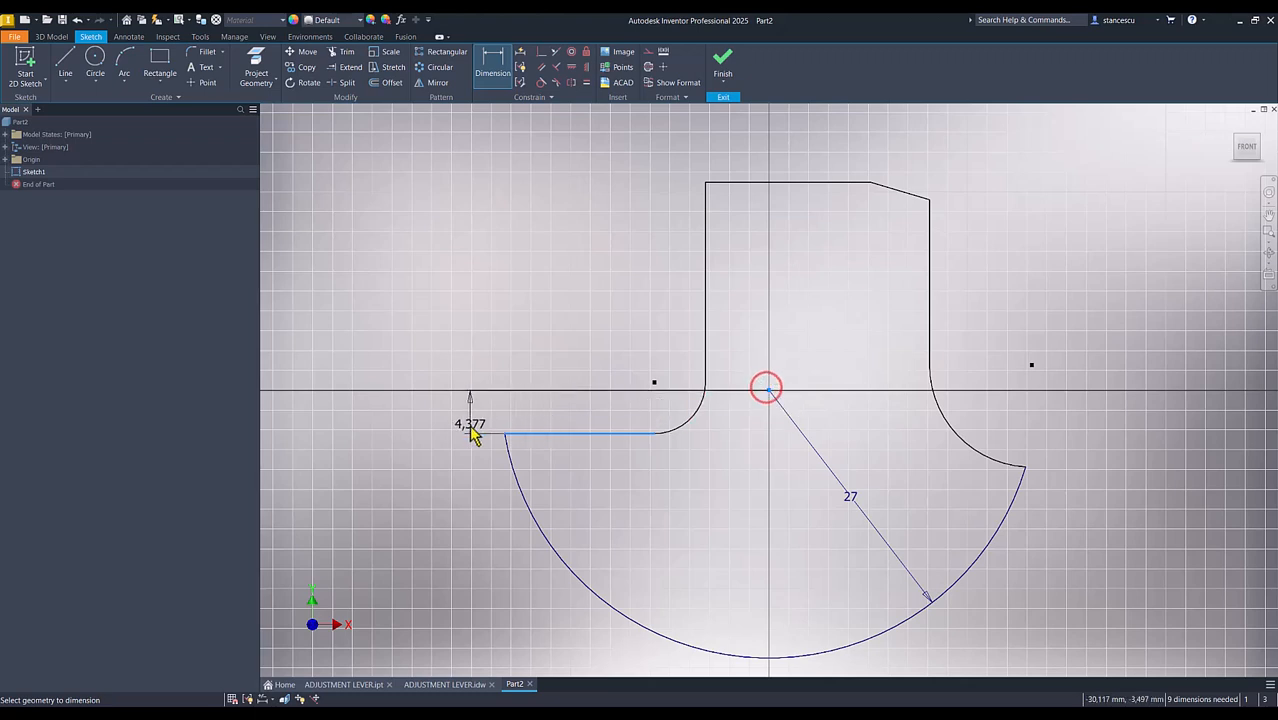
pyautogui.click(456, 411)
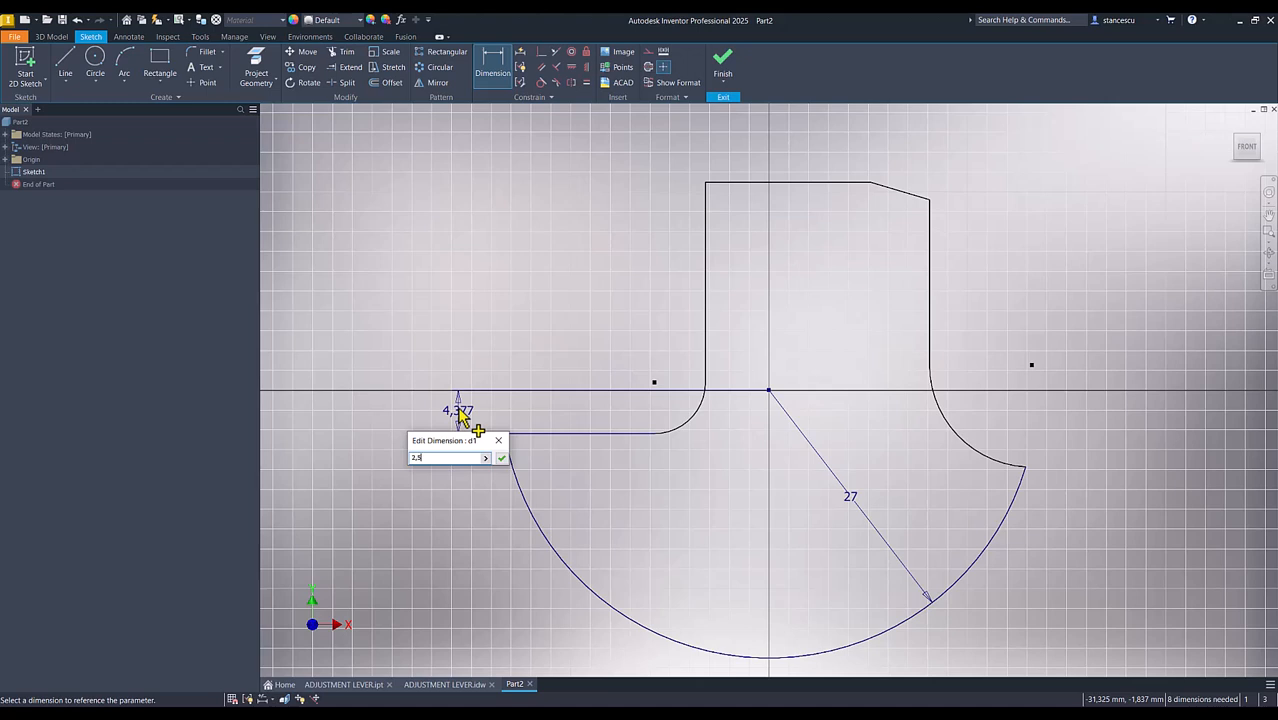
pyautogui.write('2,5')
pyautogui.press('Return')
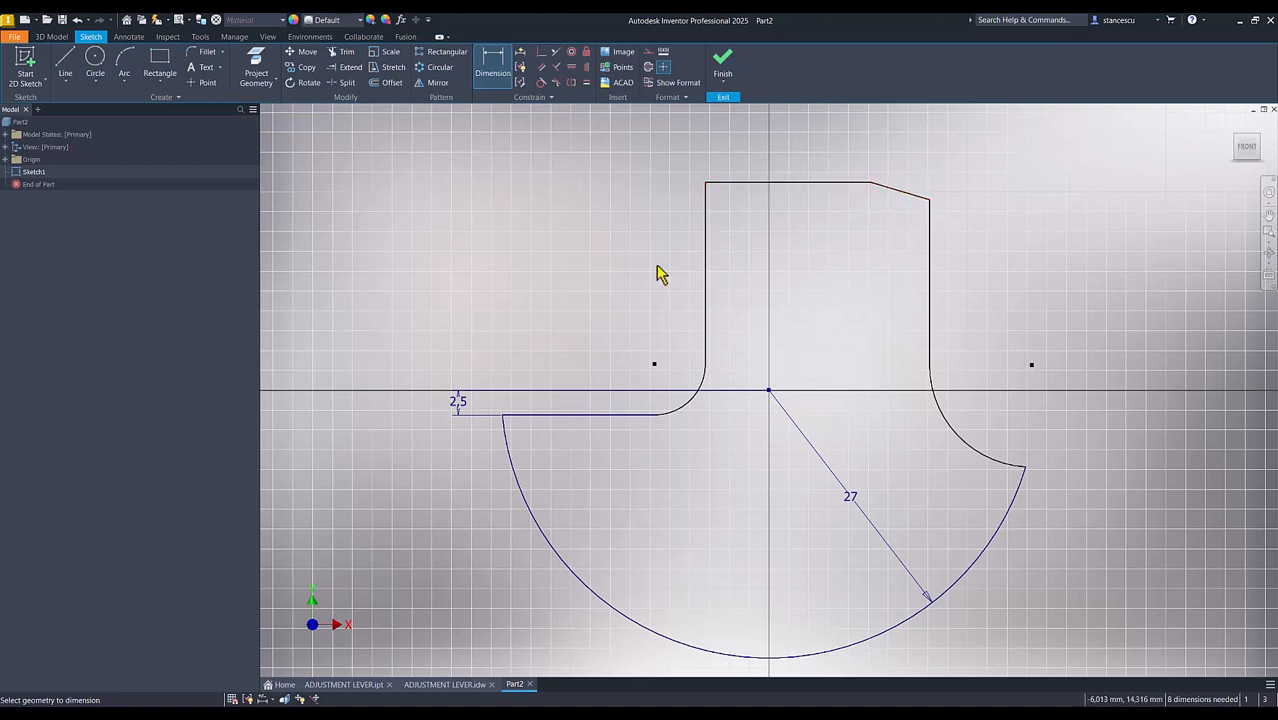
# Step: Dimension the radius of the profile's left tangent arc as 5 mm
pyautogui.click(695, 387)
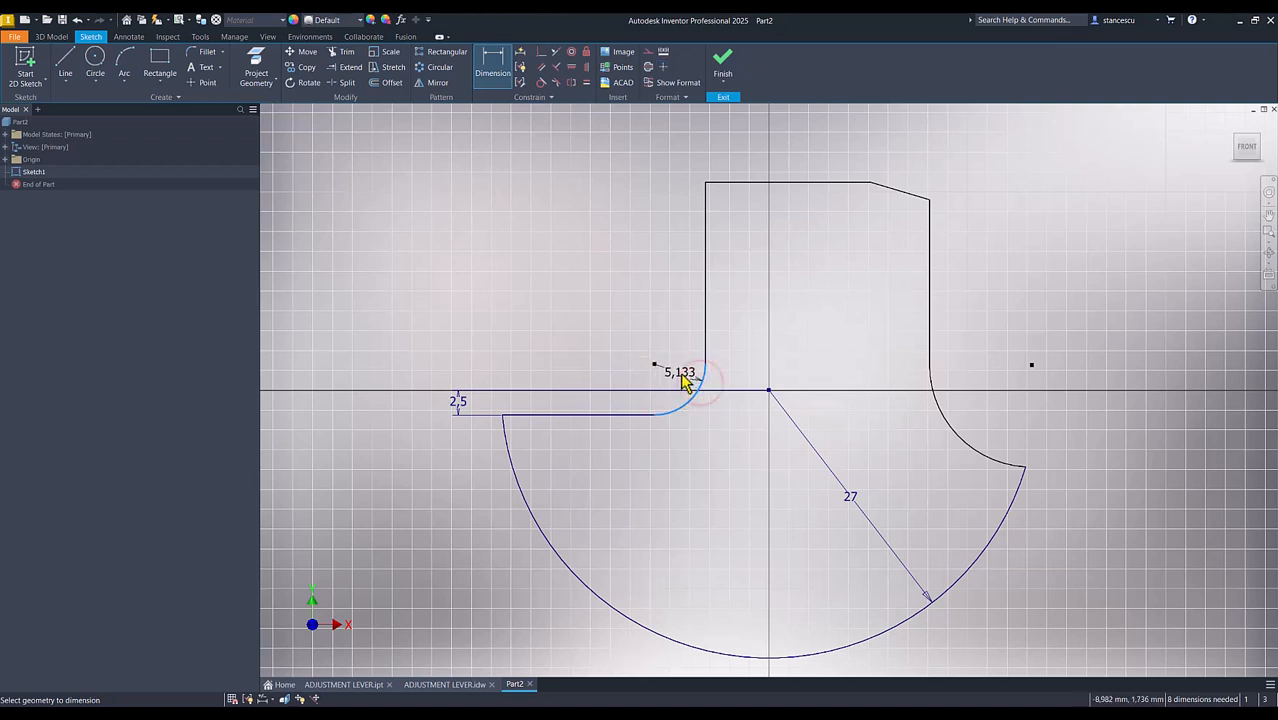
pyautogui.click(680, 379)
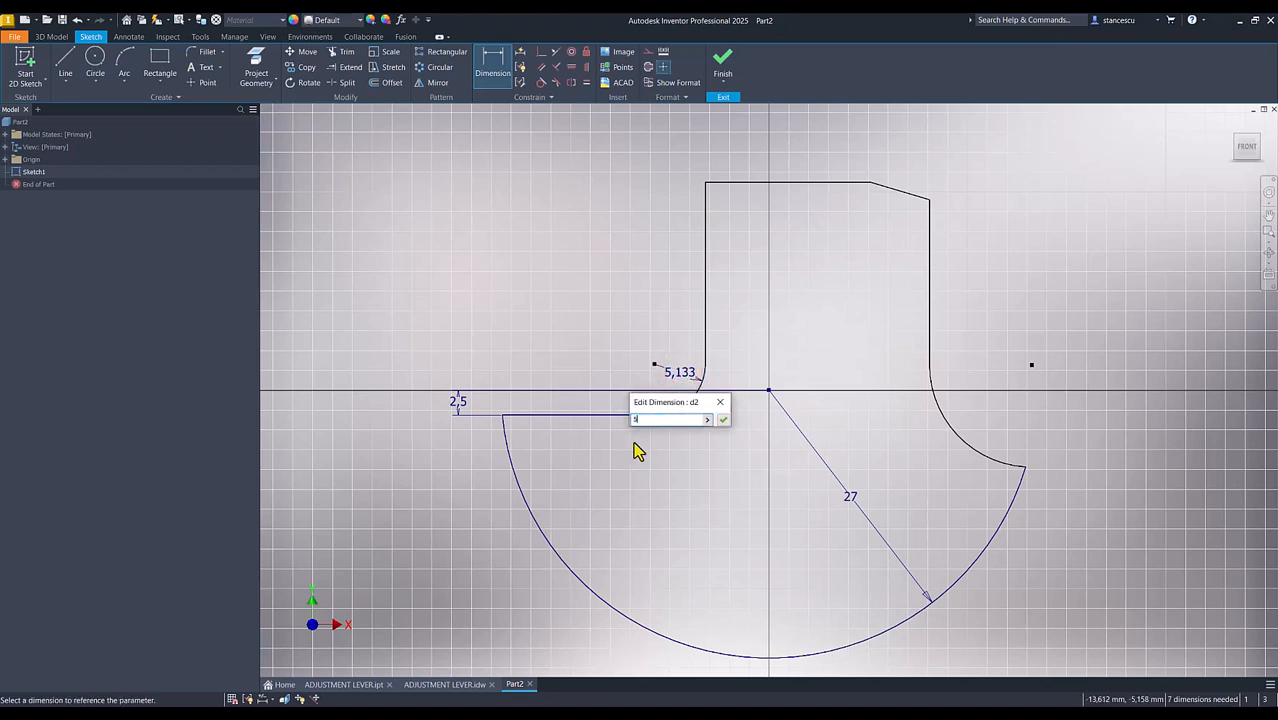
pyautogui.click(724, 421)
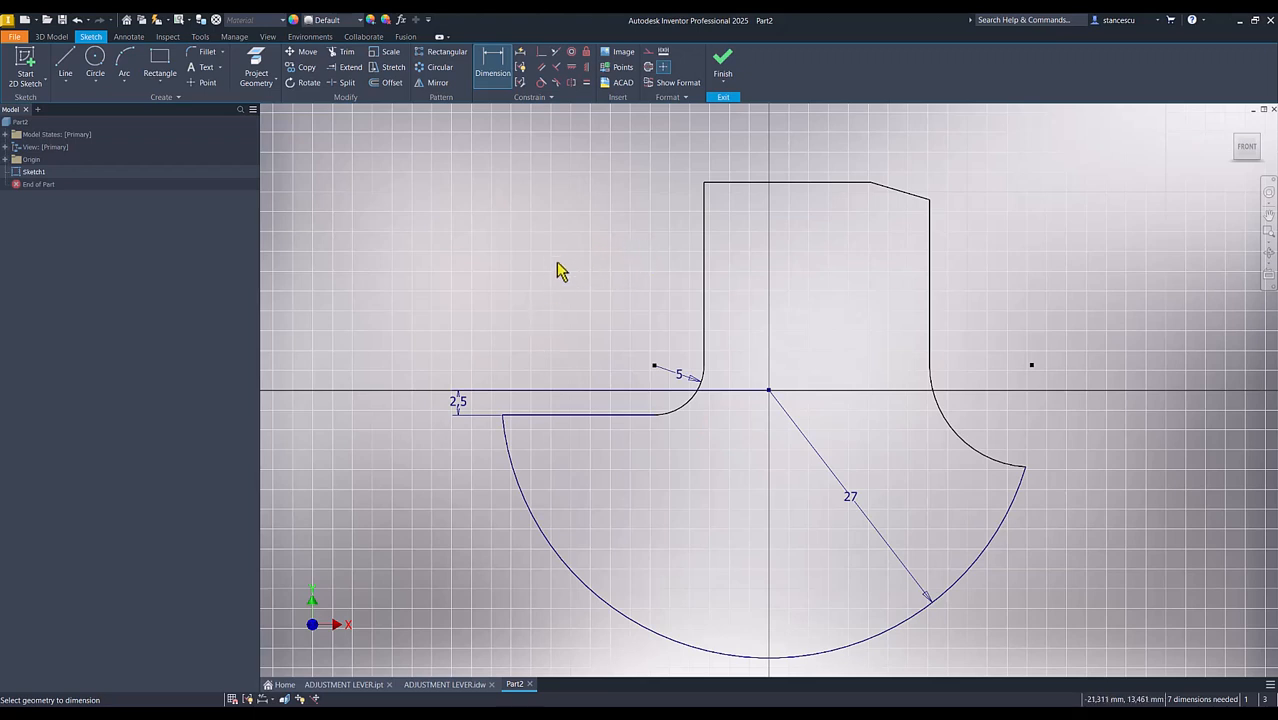
# Step: Dimension the vertical distance between the profile's top line and its lower left horizontal line as 21 mm
pyautogui.click(734, 181)
pyautogui.click(537, 416)
pyautogui.click(431, 326)
pyautogui.write('21')
pyautogui.press('Return')
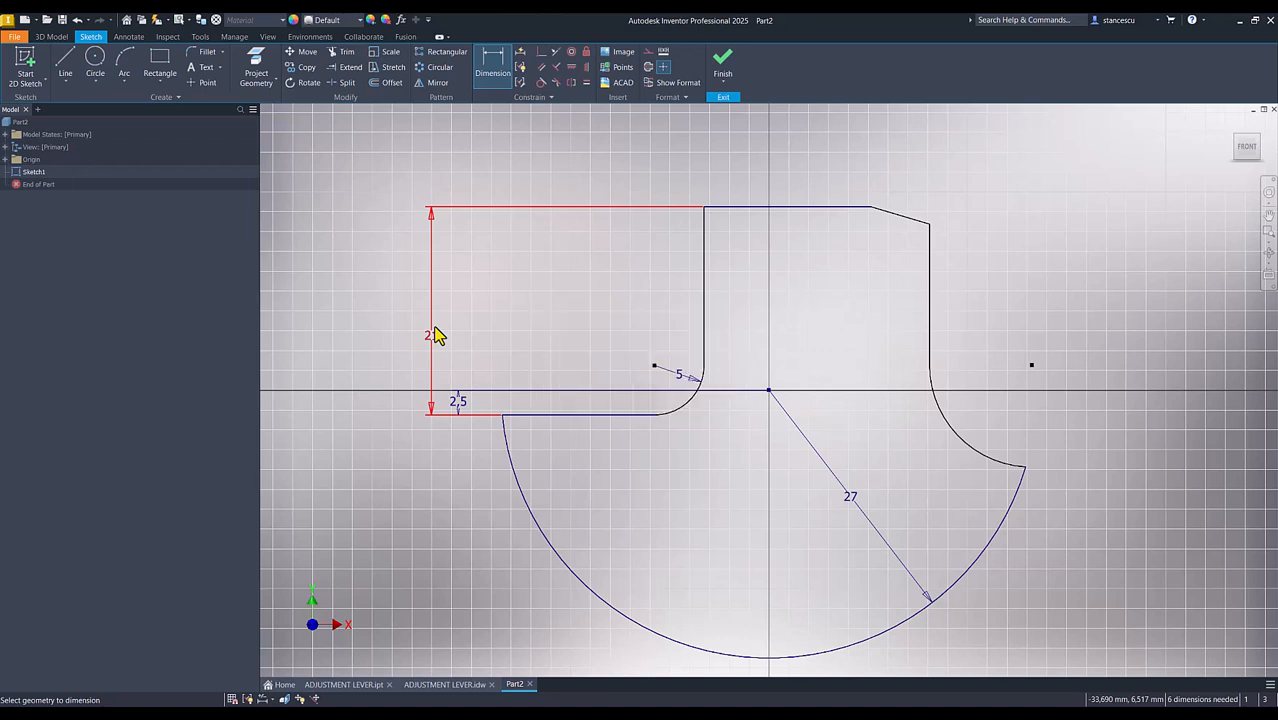
# Step: Dimension the sloped edge at the upper right with a horizontal width of 7 mm and a 30° angle to the top line
pyautogui.click(892, 211)
pyautogui.click(893, 181)
pyautogui.write('7')
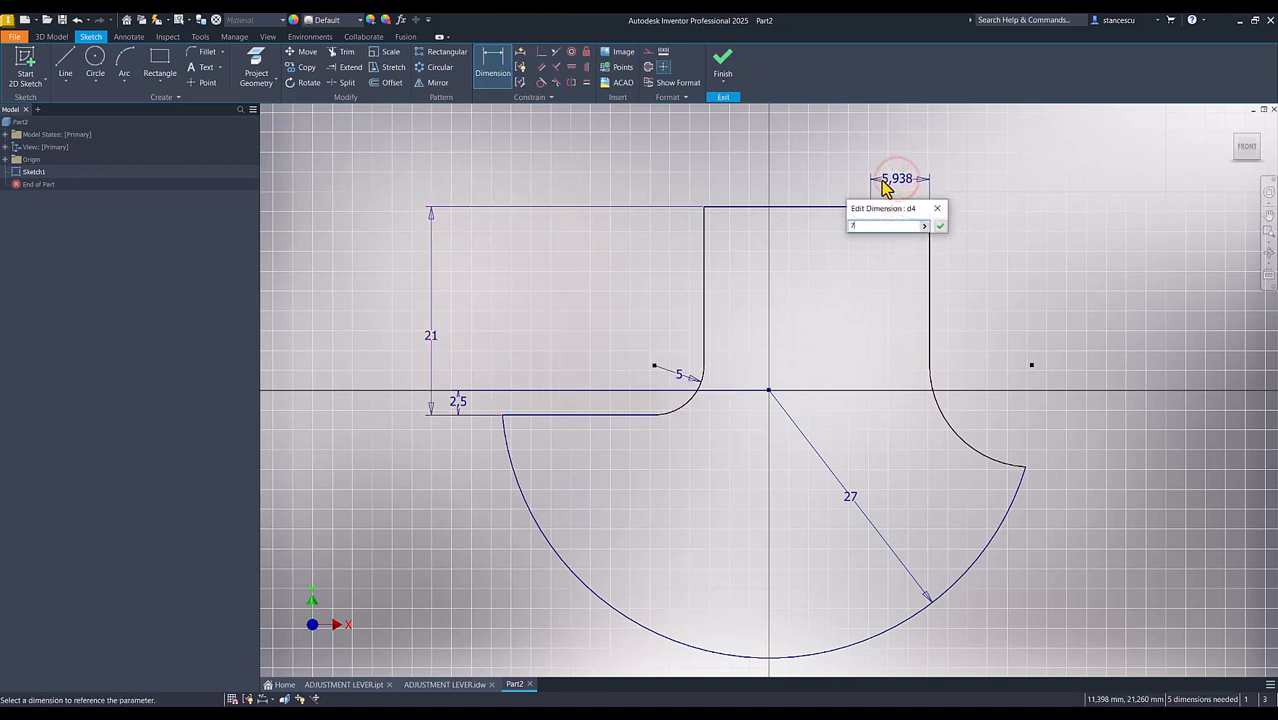
pyautogui.press('Return')
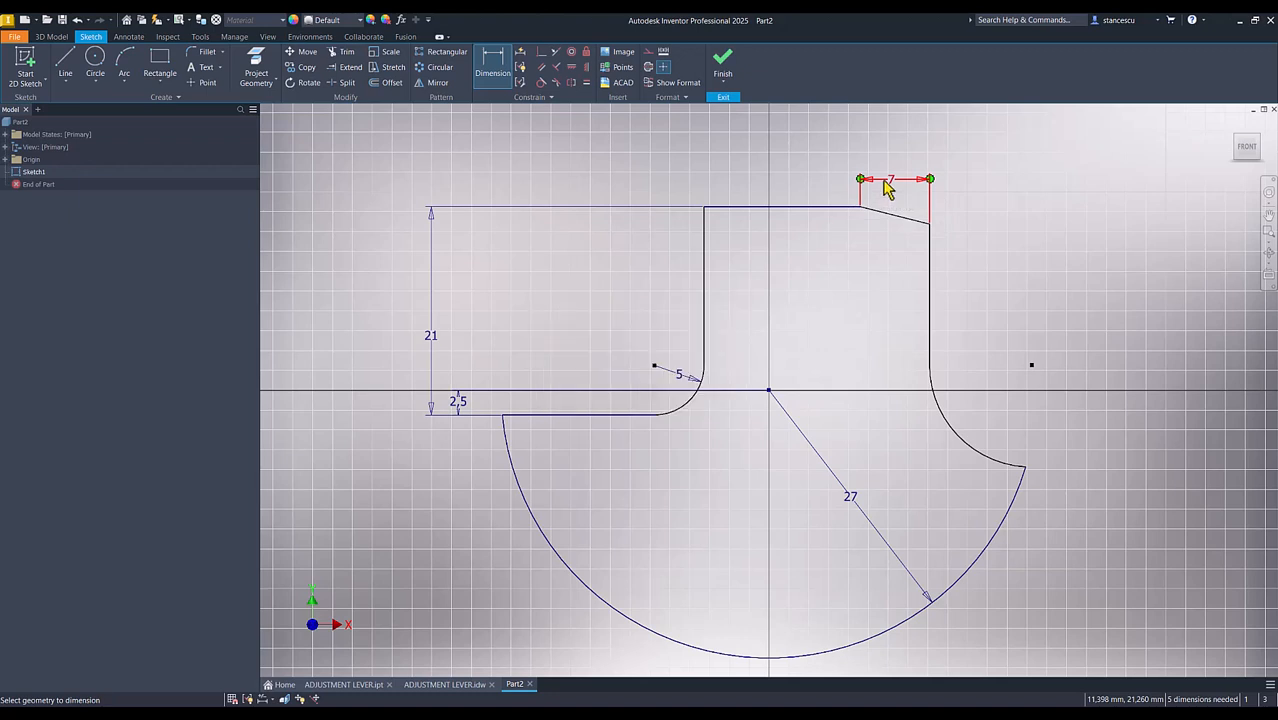
pyautogui.click(916, 220)
pyautogui.click(836, 205)
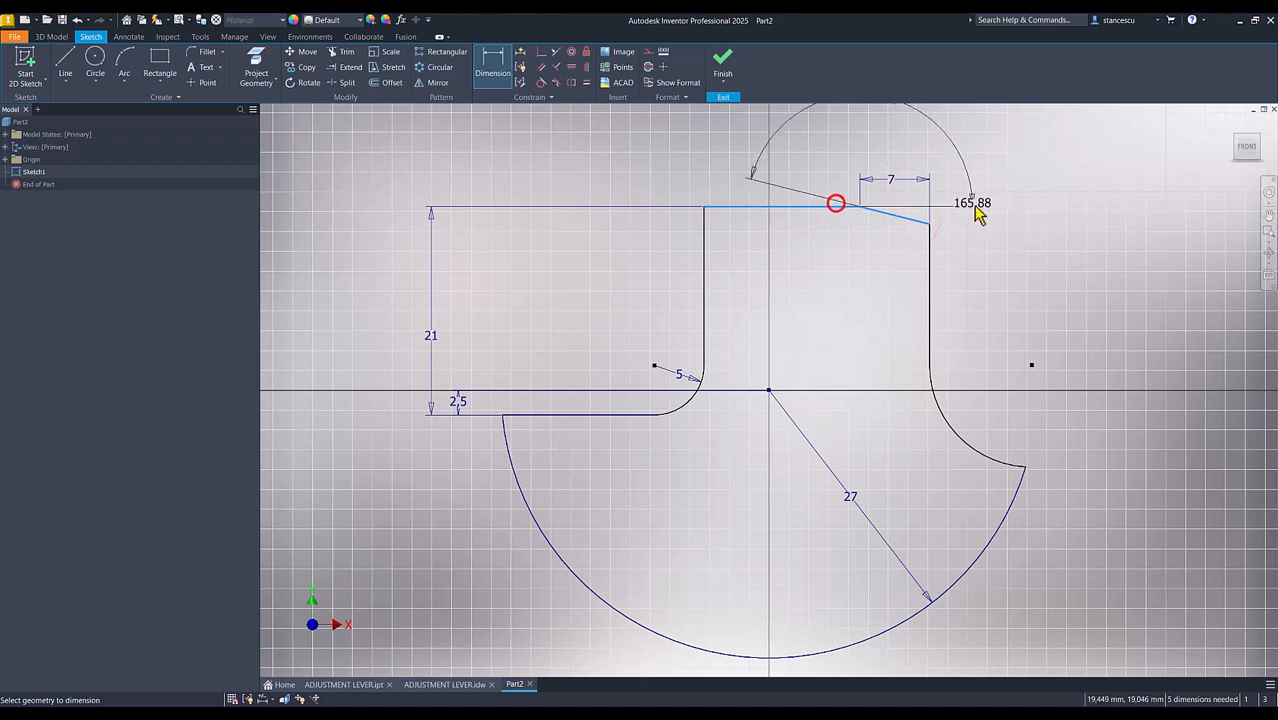
pyautogui.click(1008, 229)
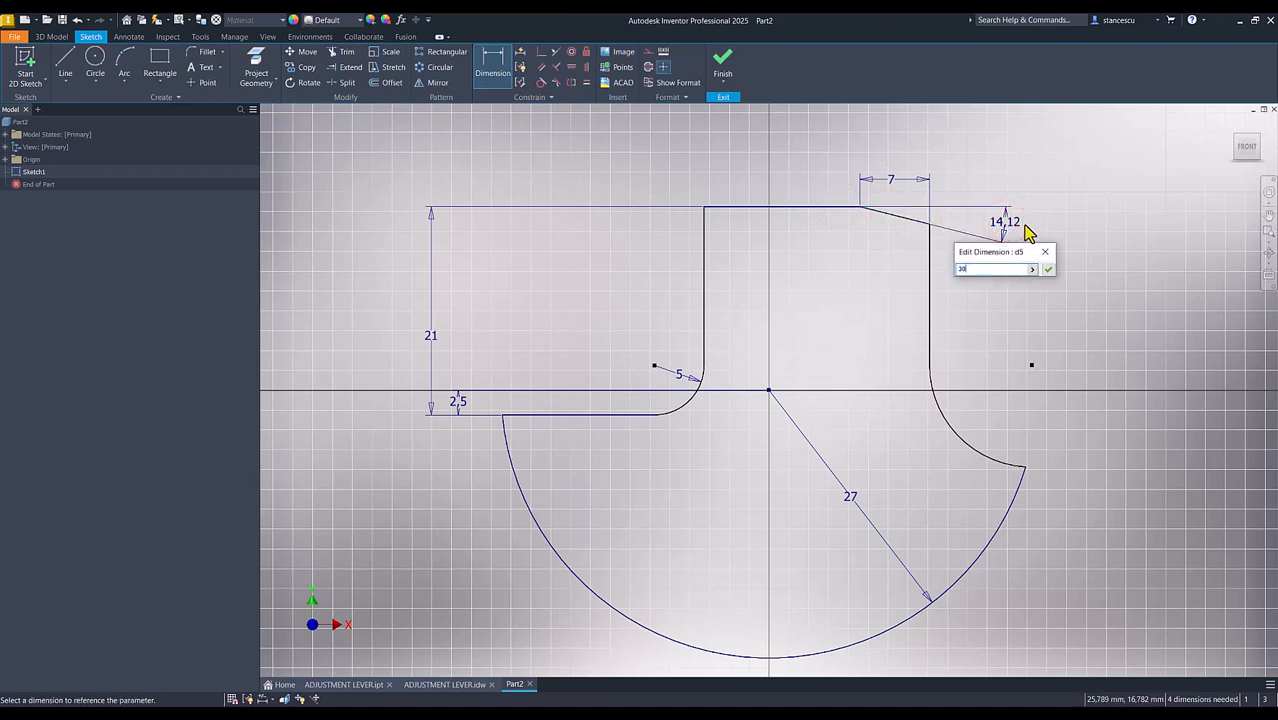
pyautogui.press('Return')
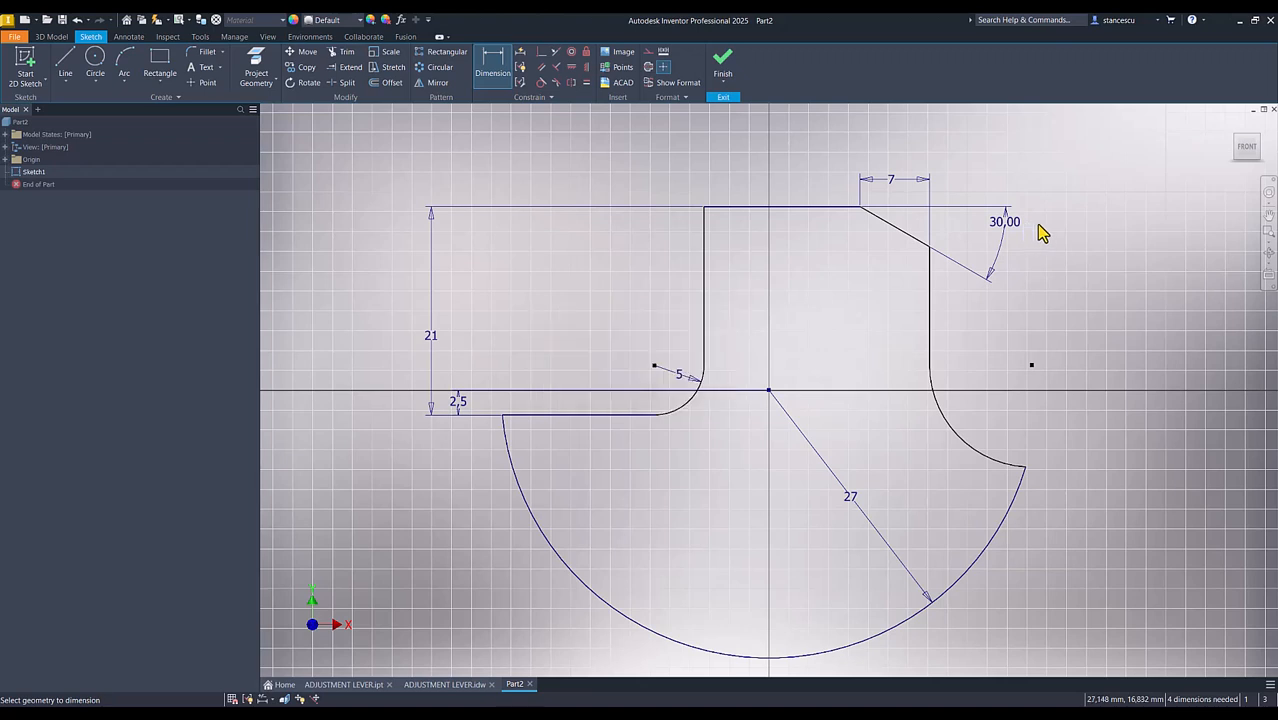
# Step: Dimension the horizontal distance between the profile's left vertical line and the origin as 13 mm
pyautogui.click(705, 262)
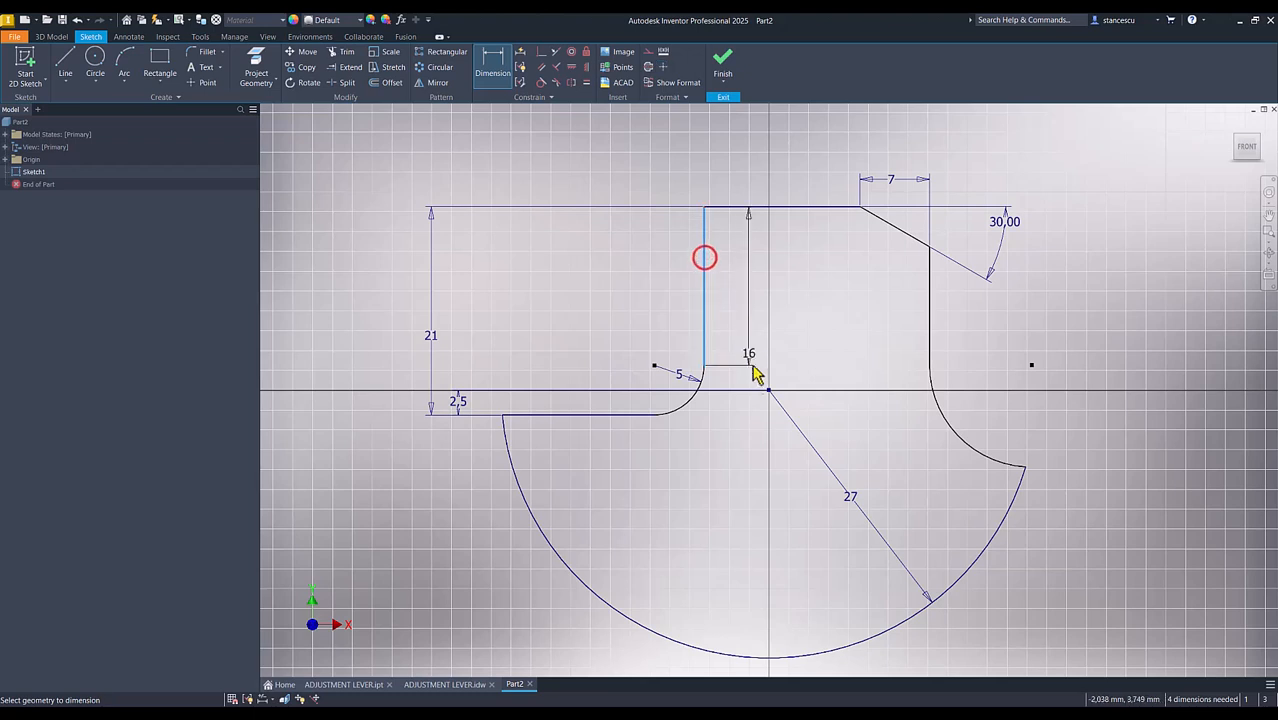
pyautogui.click(767, 392)
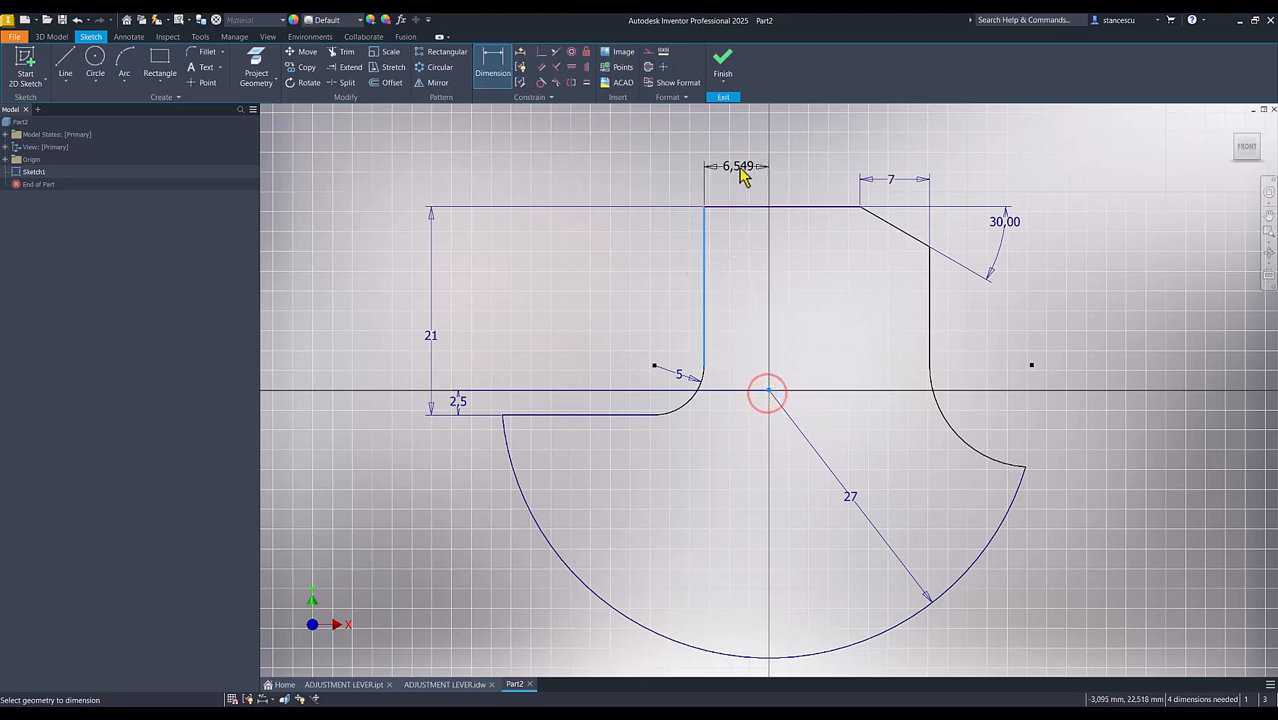
pyautogui.click(741, 171)
pyautogui.write('13')
pyautogui.press('Return')
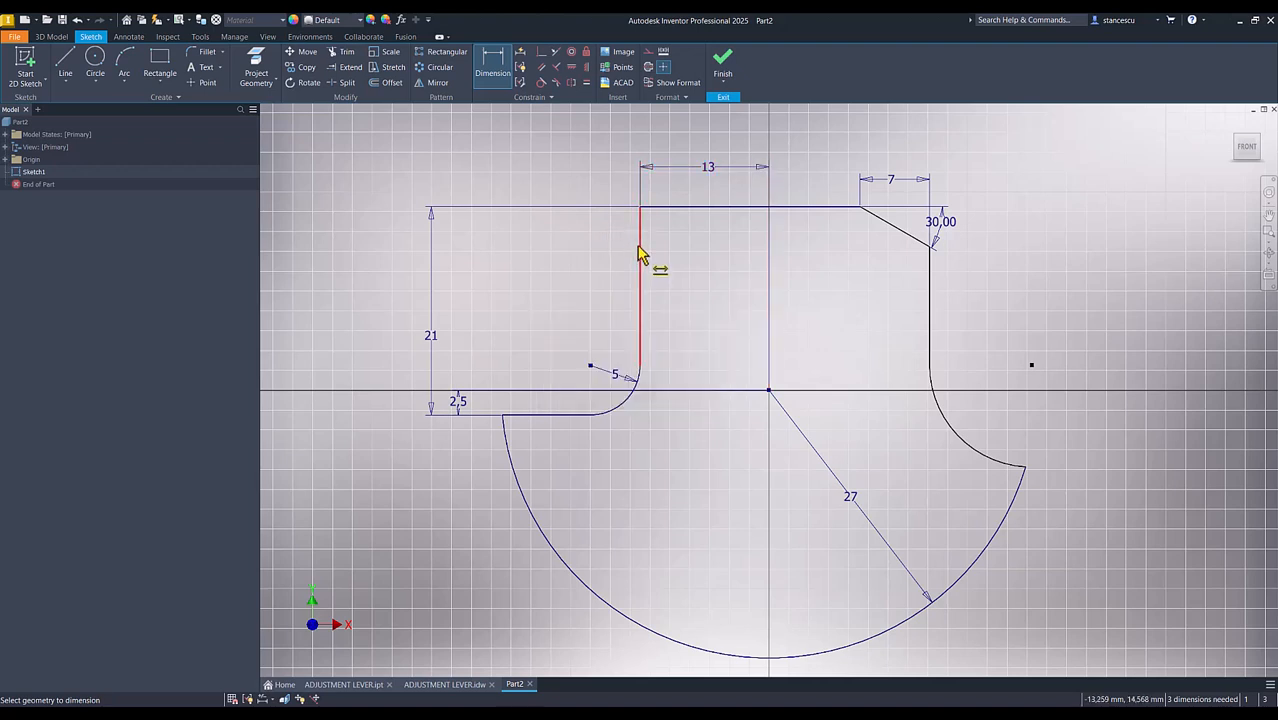
# Step: Dimension the overall width between the profile's left and right vertical lines as 36 mm
pyautogui.click(638, 246)
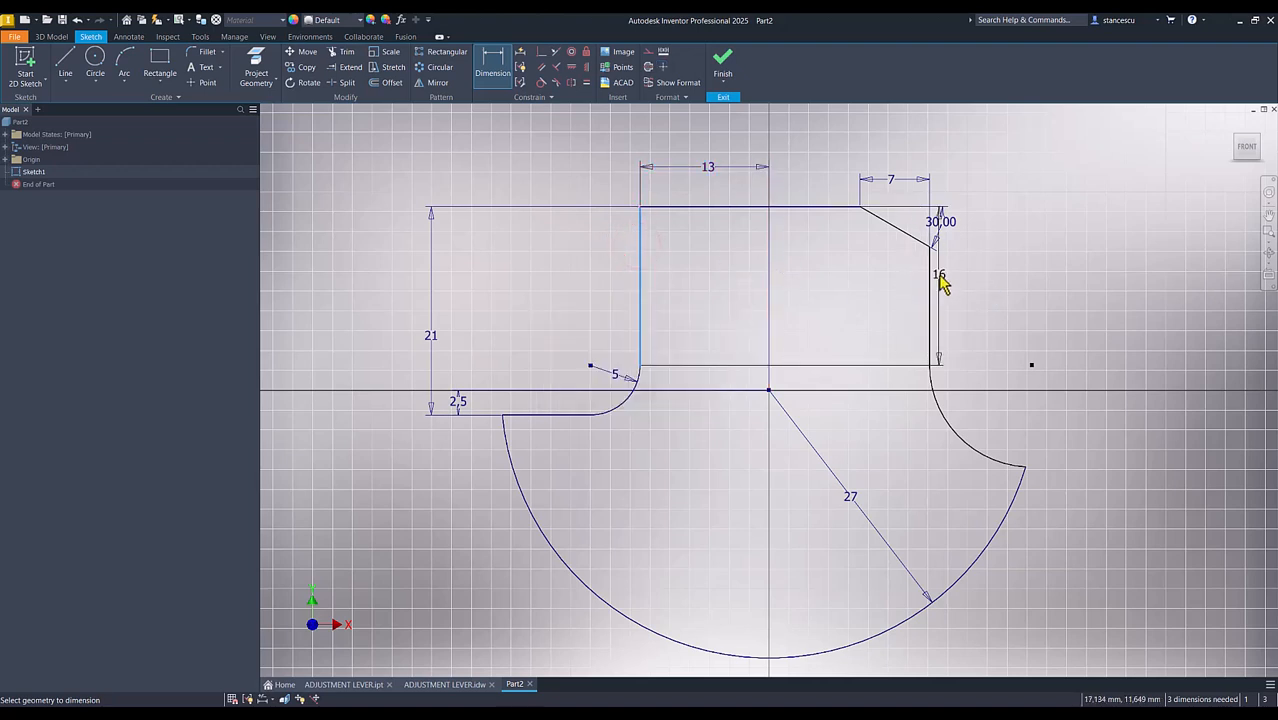
pyautogui.click(928, 272)
pyautogui.click(765, 133)
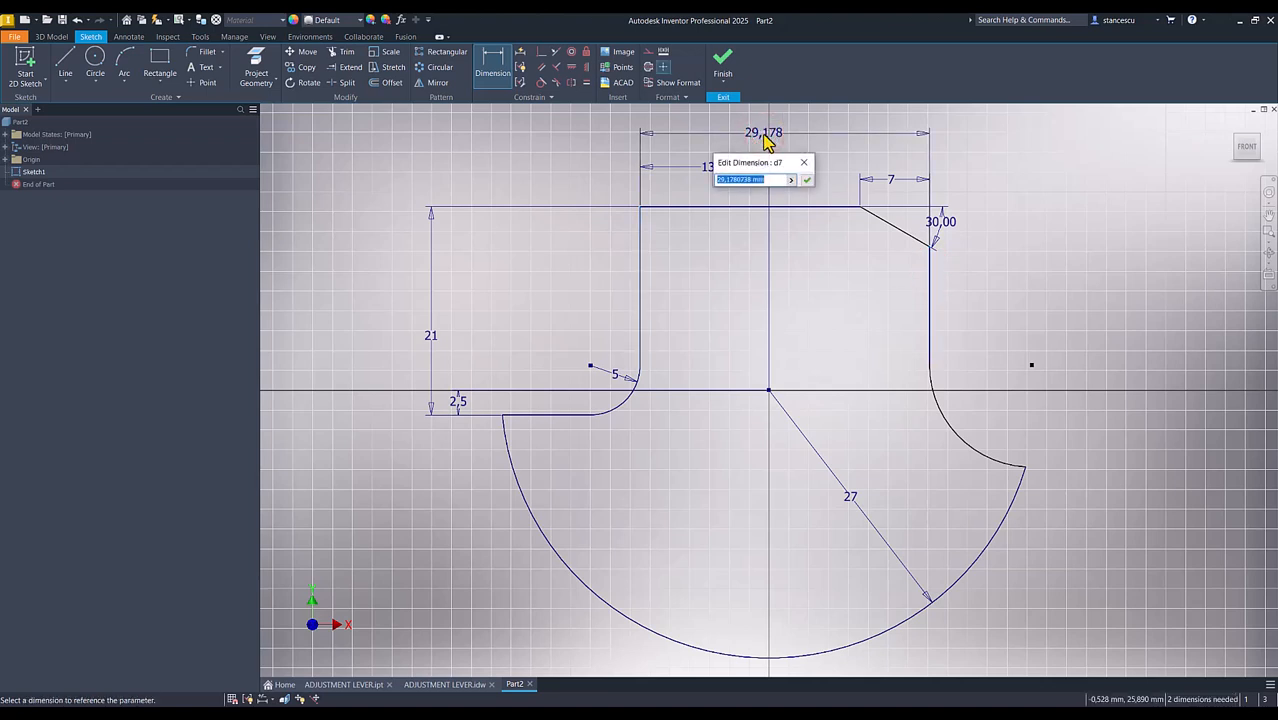
pyautogui.write('36')
pyautogui.press('Return')
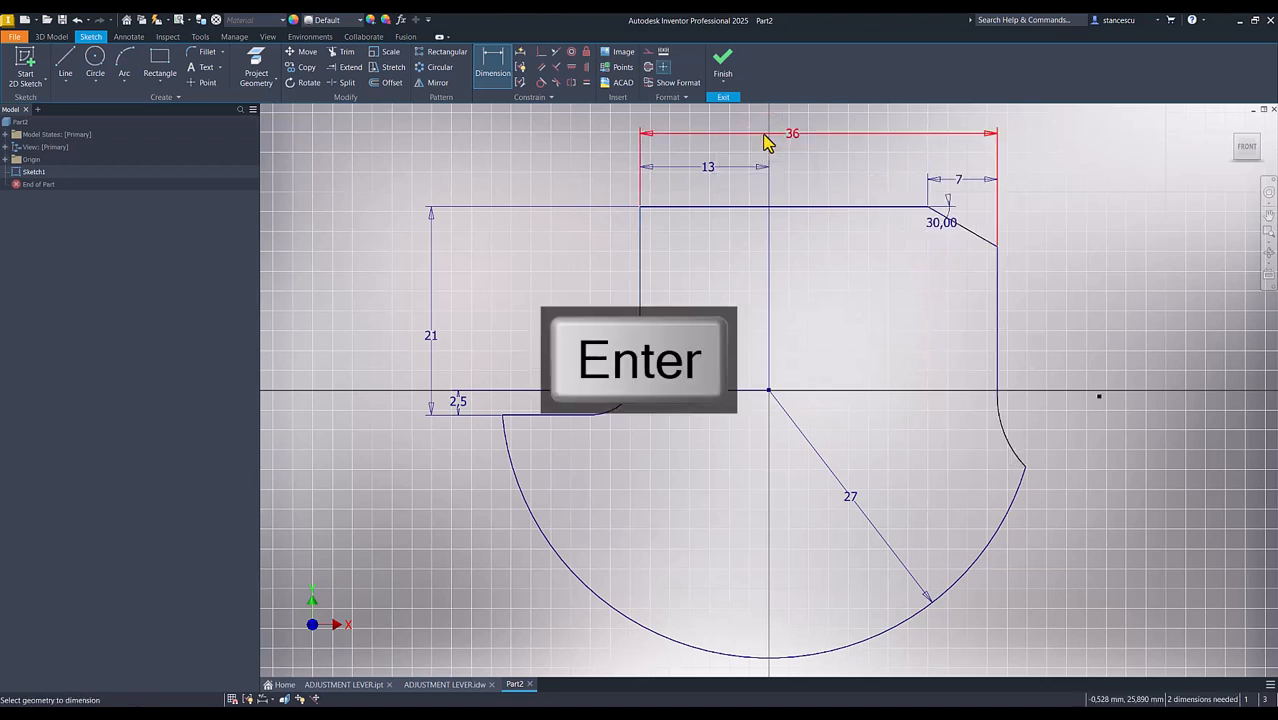
# Step: Dimension the radius of the profile's right tangent arc as 10 mm
pyautogui.click(1005, 434)
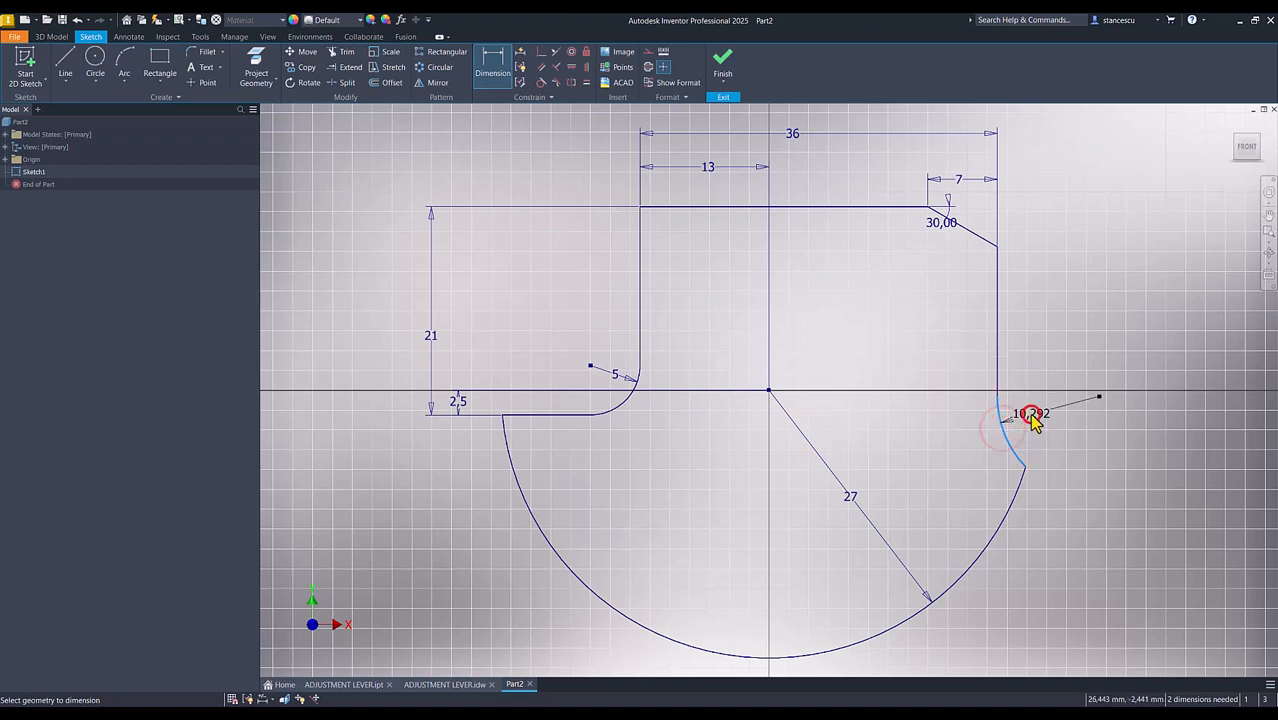
pyautogui.click(1031, 415)
pyautogui.write('10')
pyautogui.press('Return')
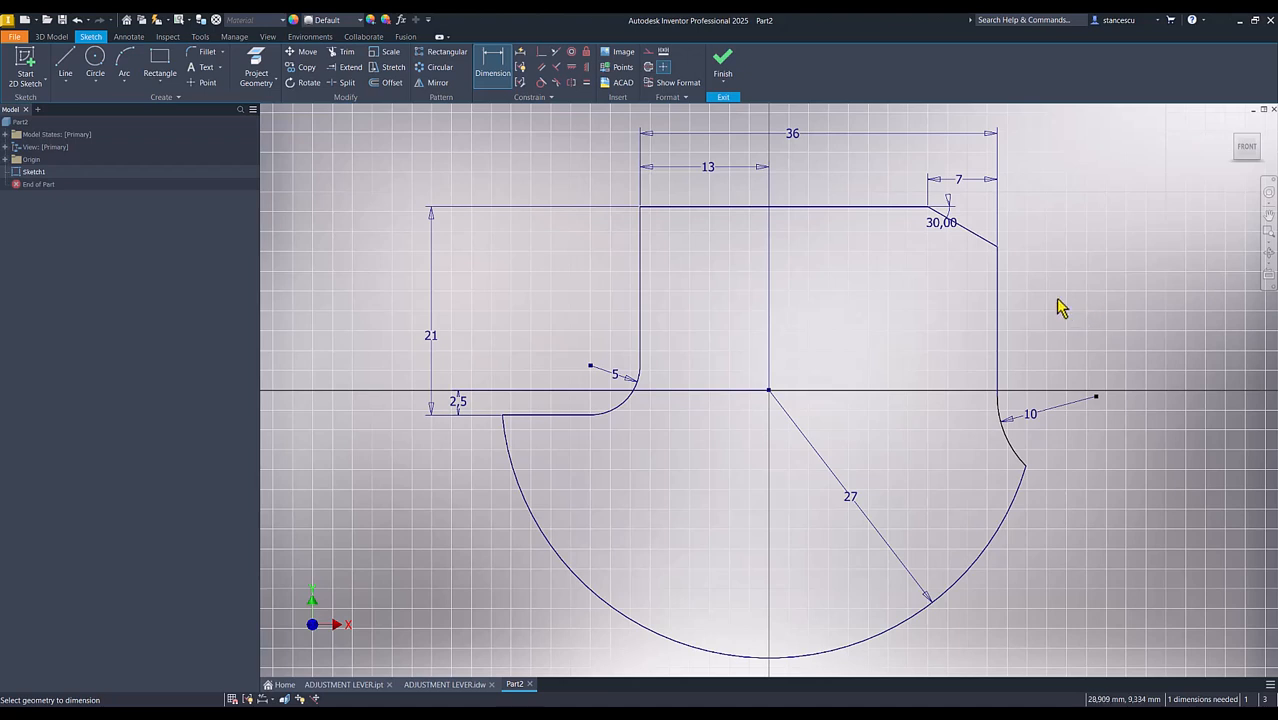
# Step: Dimension the vertical distance from the top line to the right arc's lower endpoint on the large circle as 16 mm
pyautogui.click(871, 208)
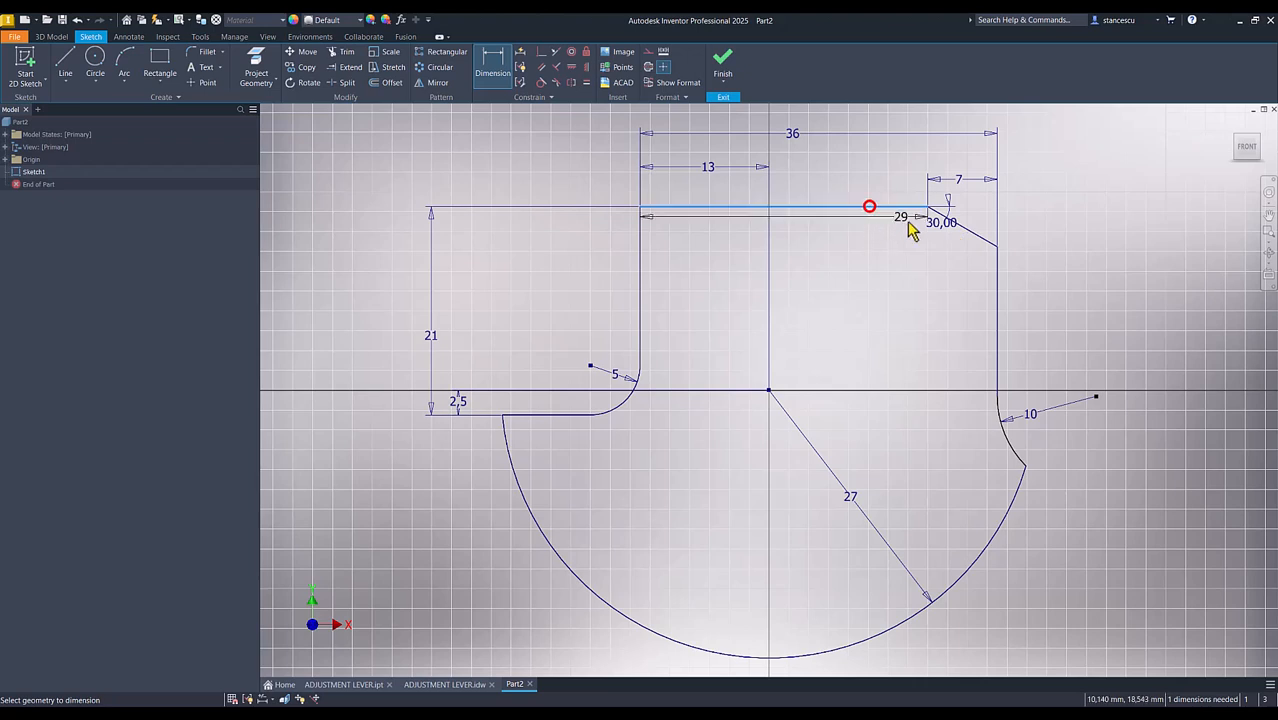
pyautogui.click(1026, 466)
pyautogui.click(1128, 332)
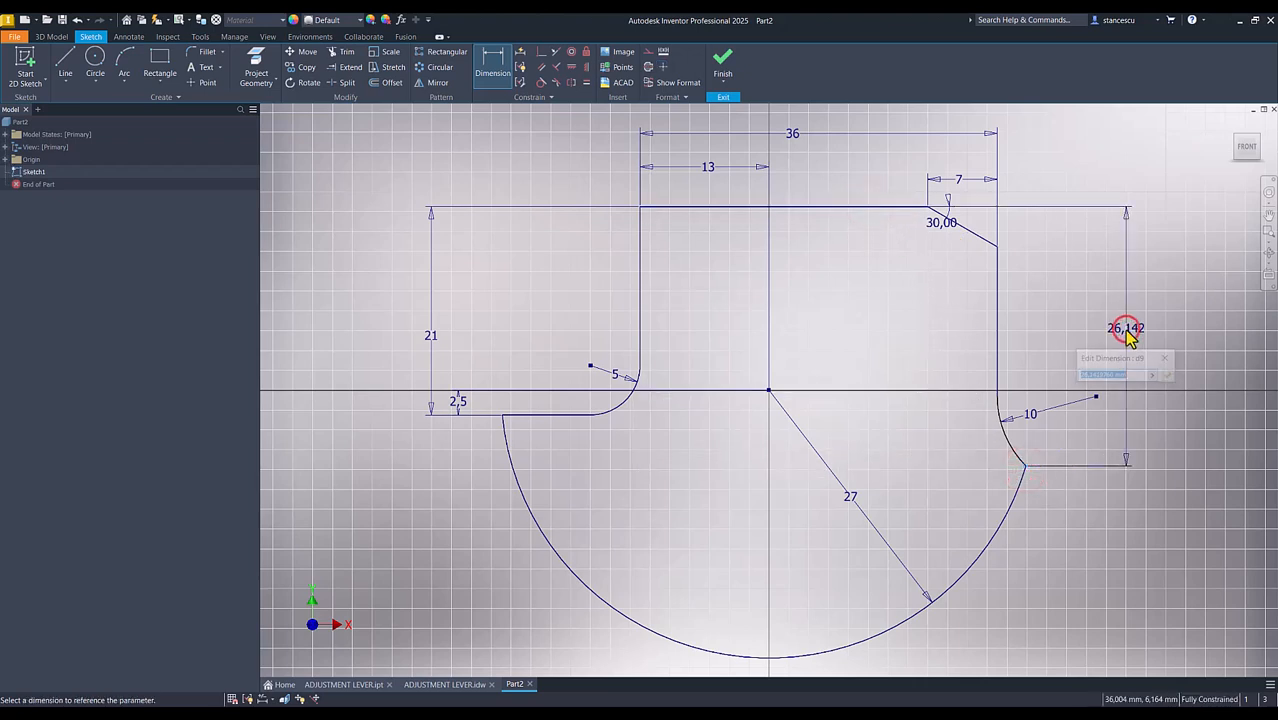
pyautogui.write('16')
pyautogui.press('Return')
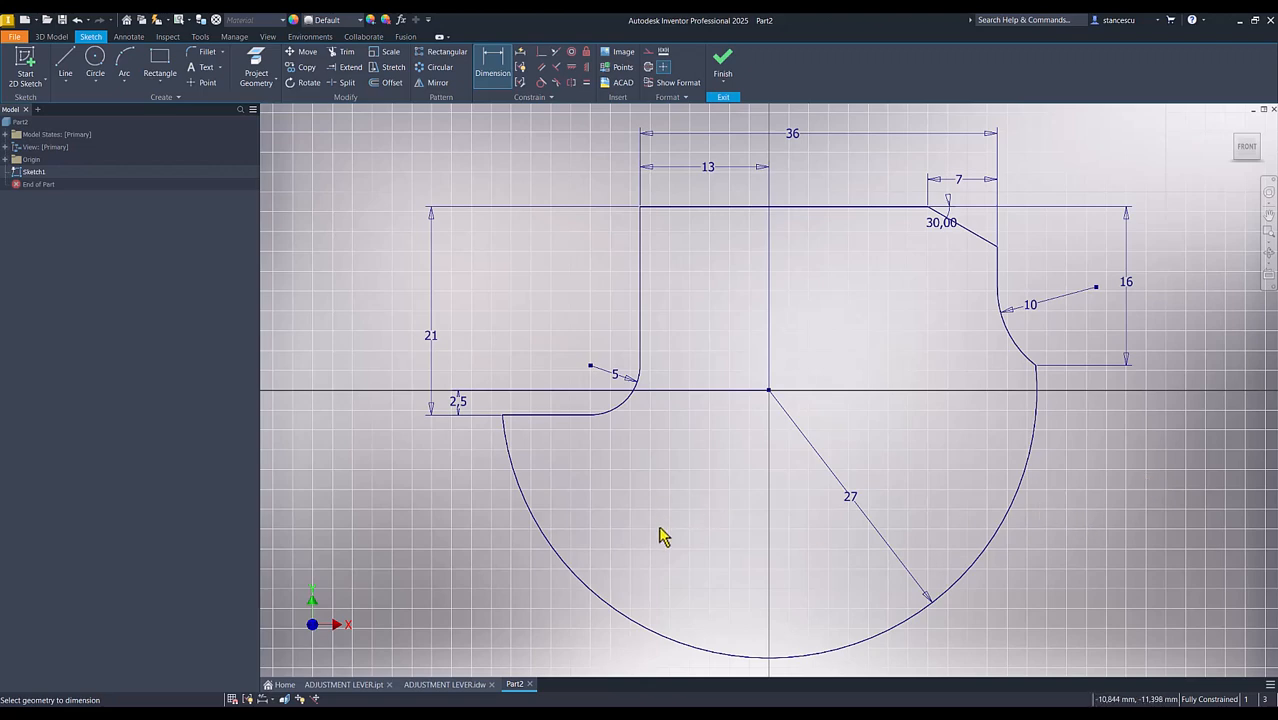
# Step: Examine the curved slots and their dimensions in the ADJUSTMENT LEVER.idw drawing, then return to the Part2 sketch
pyautogui.click(440, 684)
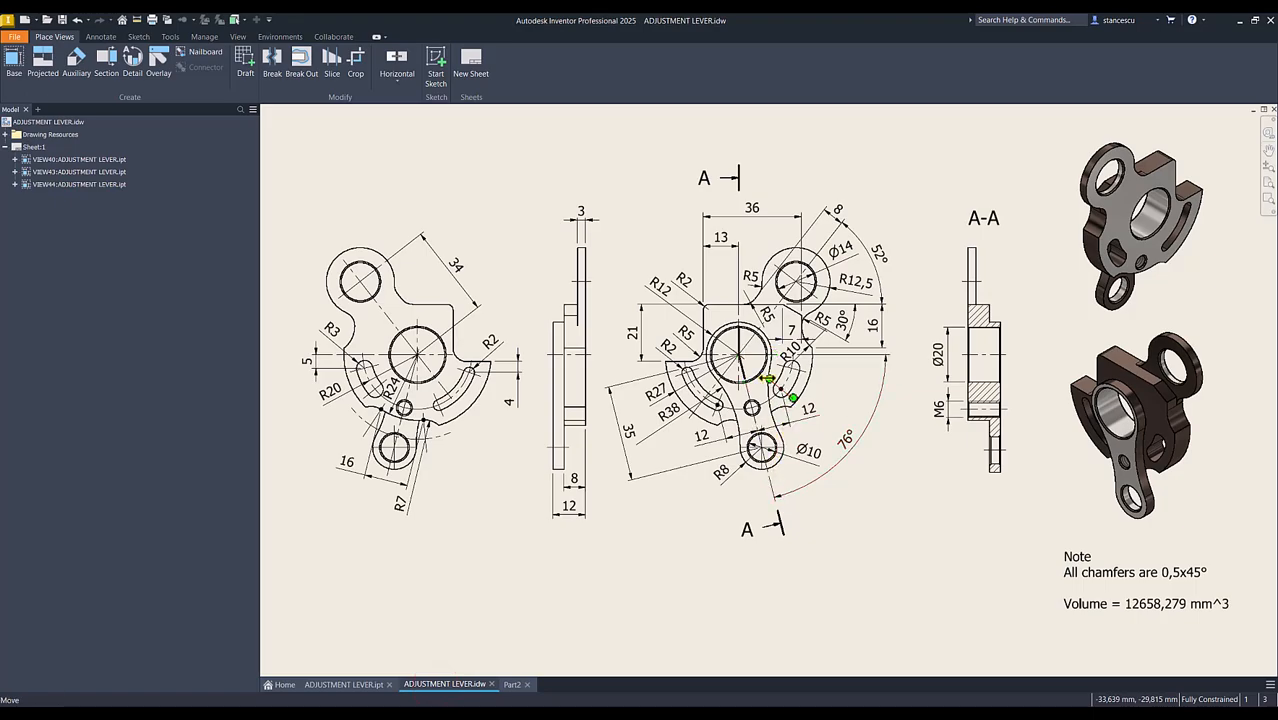
pyautogui.scroll(2, 785, 405)
pyautogui.scroll(4, 800, 400)
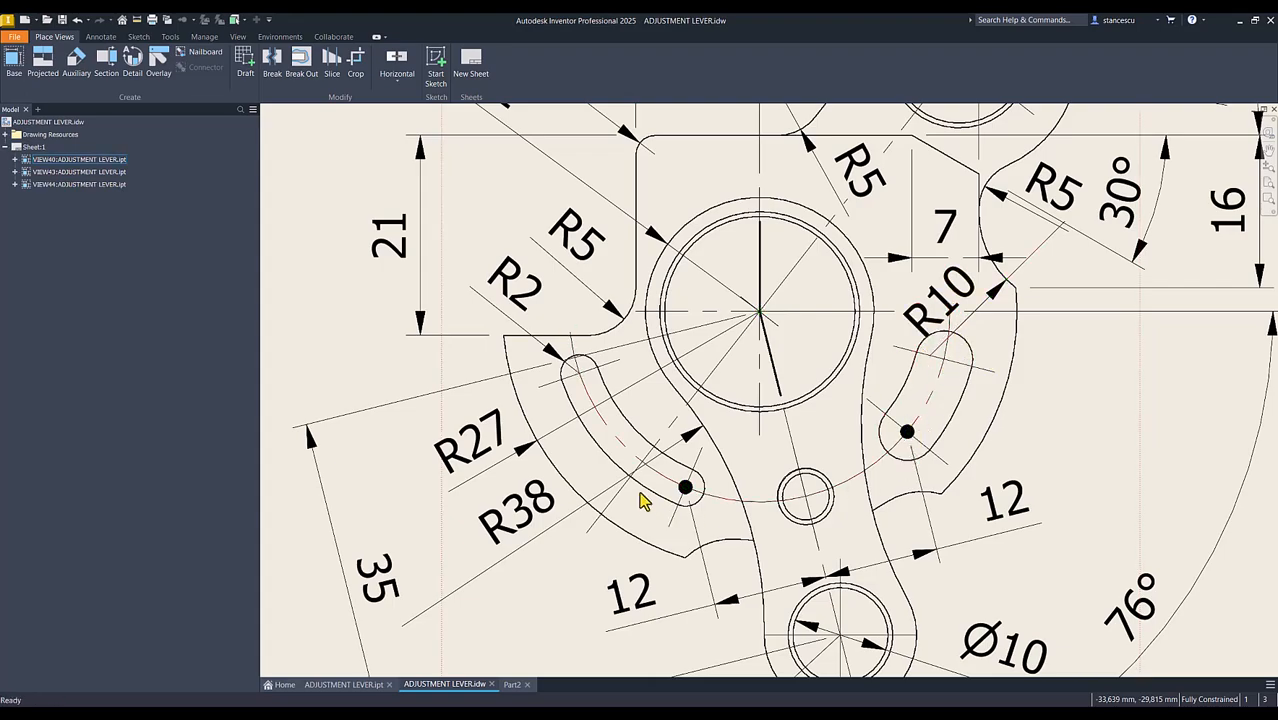
pyautogui.scroll(-1, 680, 495)
pyautogui.scroll(-5, 680, 495)
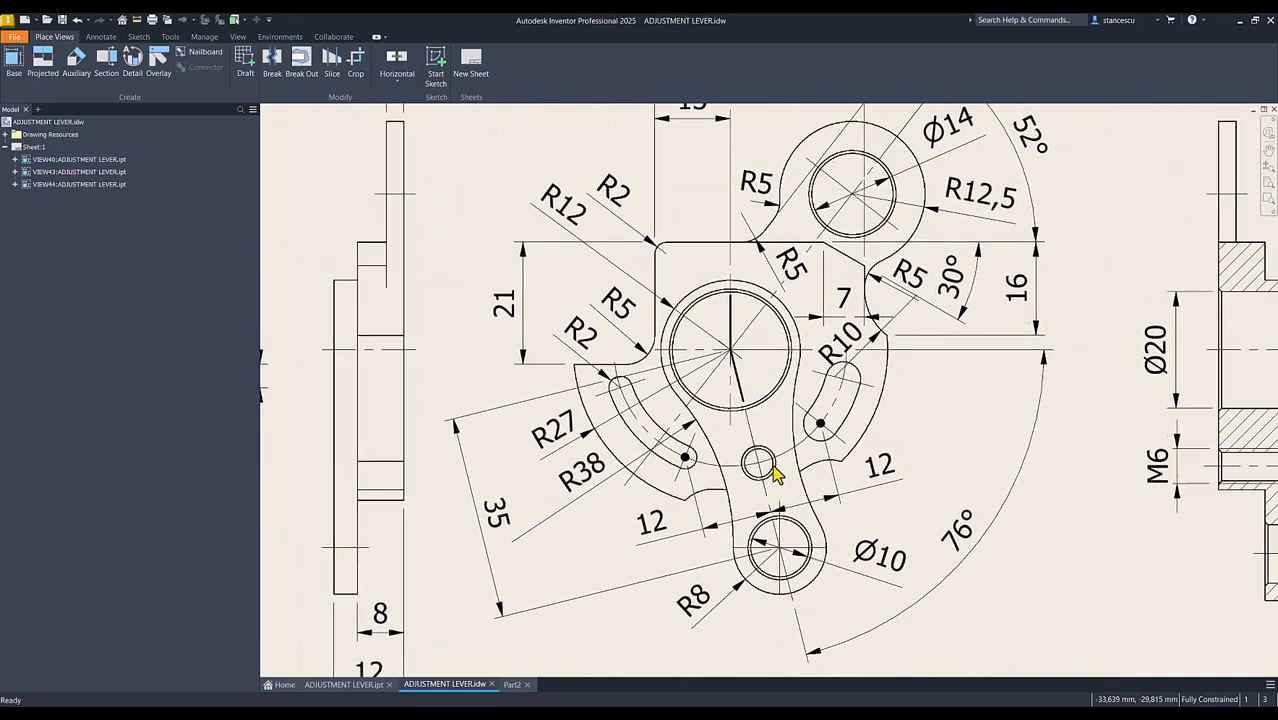
pyautogui.scroll(-1, 678, 453)
pyautogui.scroll(3, 528, 508)
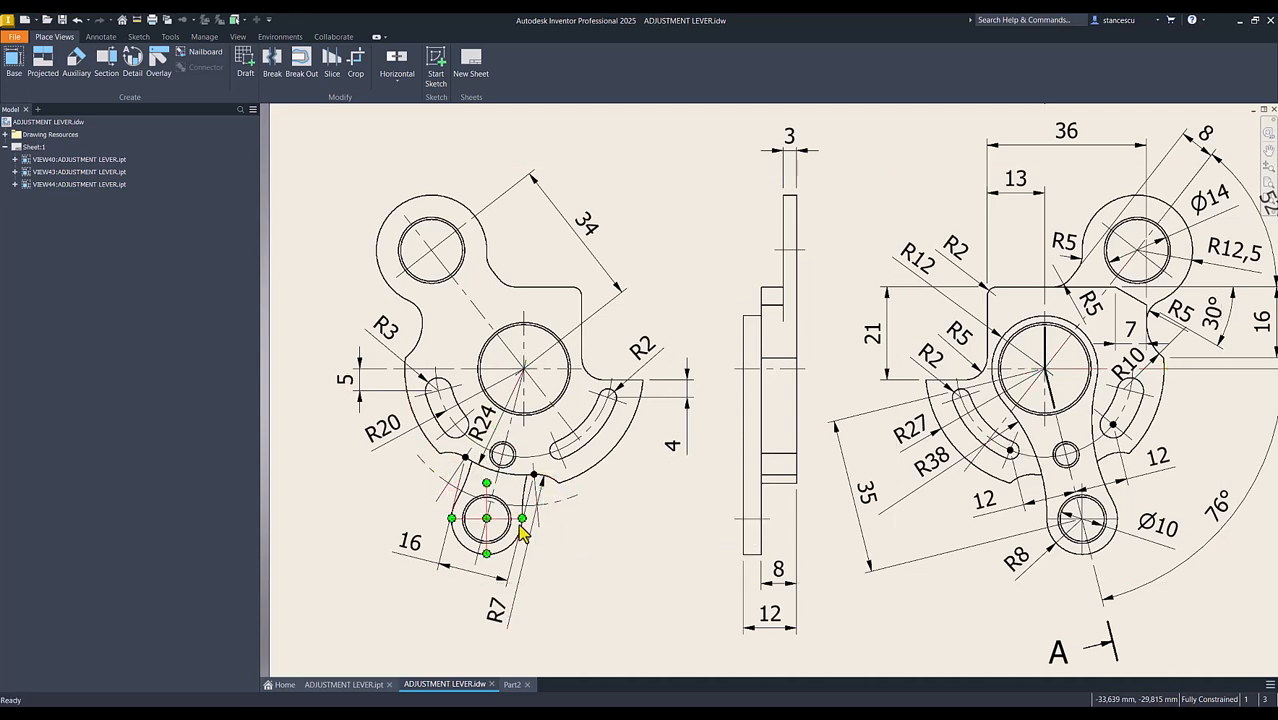
pyautogui.click(511, 686)
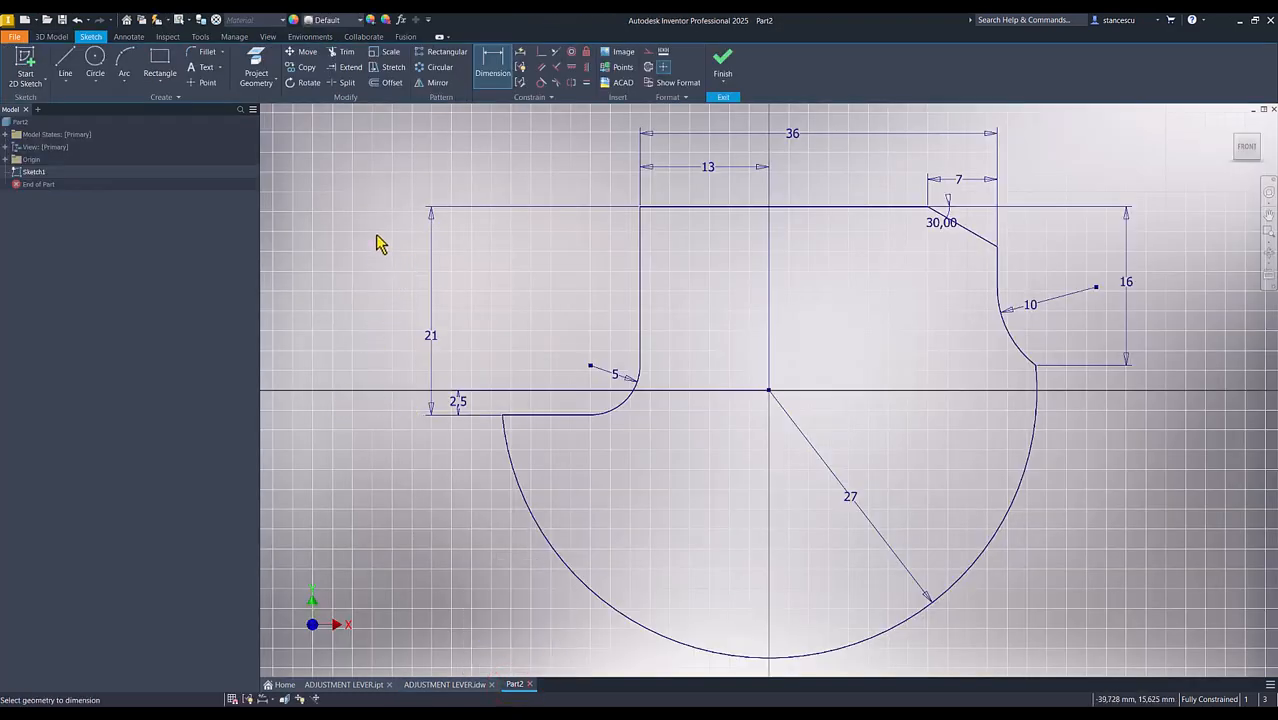
# Step: Sketch a center point arc slot in the profile's lower right area, centred on the origin with a 20 mm centreline radius
pyautogui.click(162, 82)
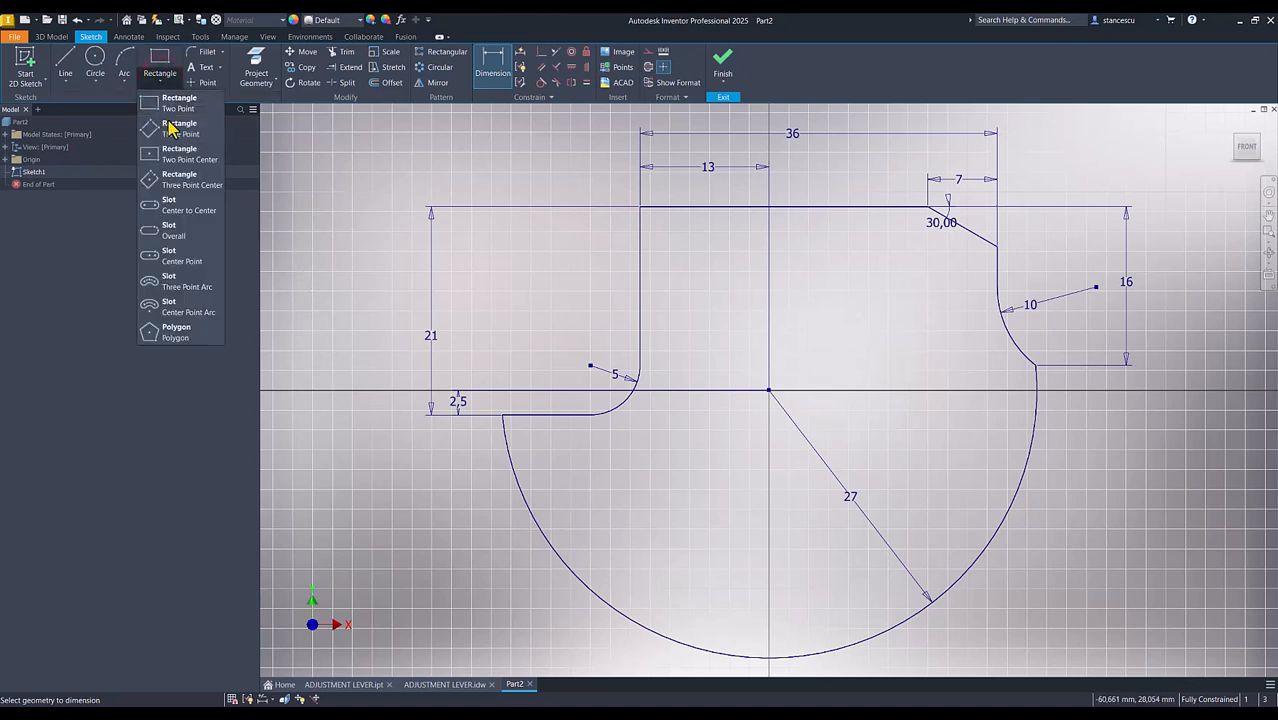
pyautogui.click(174, 310)
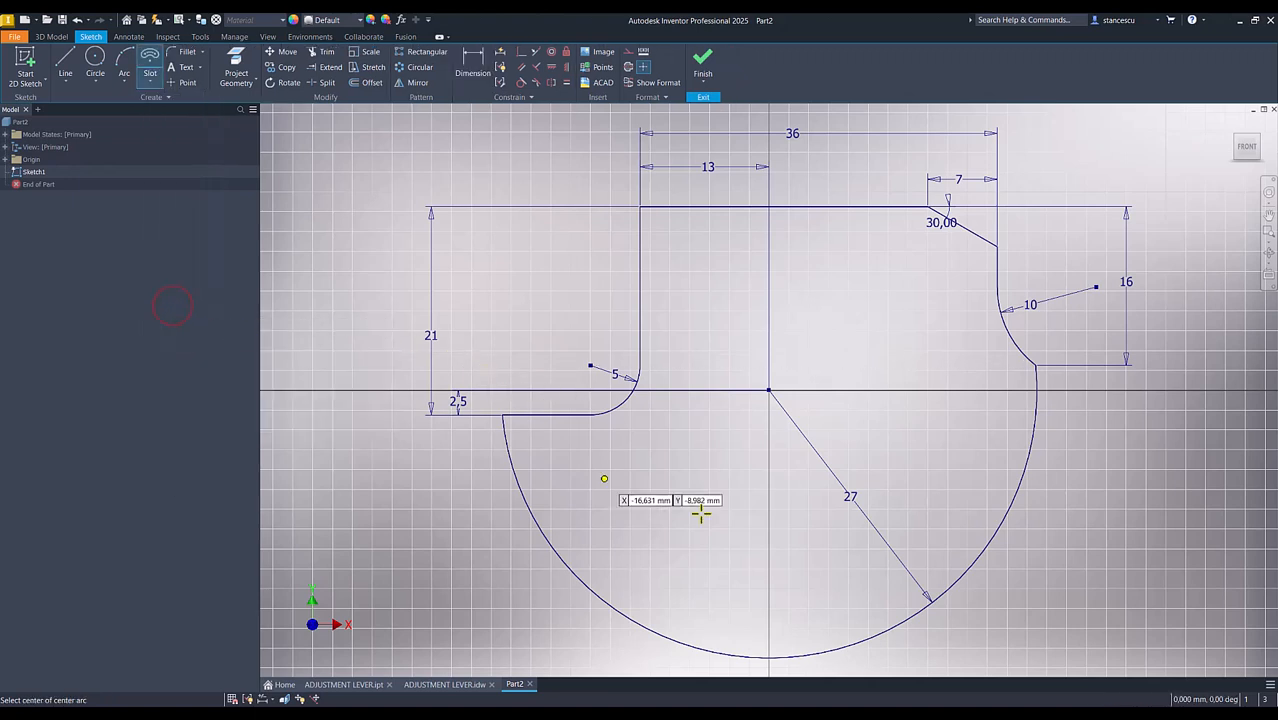
pyautogui.click(768, 390)
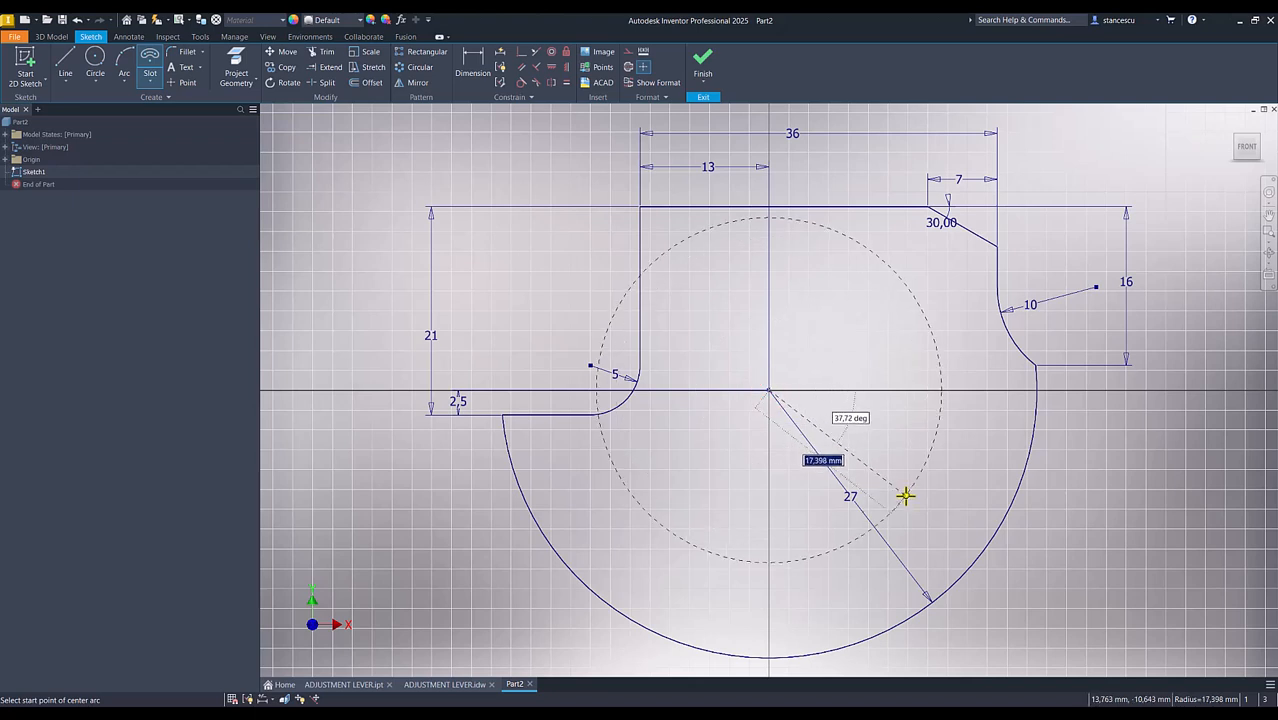
pyautogui.write('28')
pyautogui.press('Return')
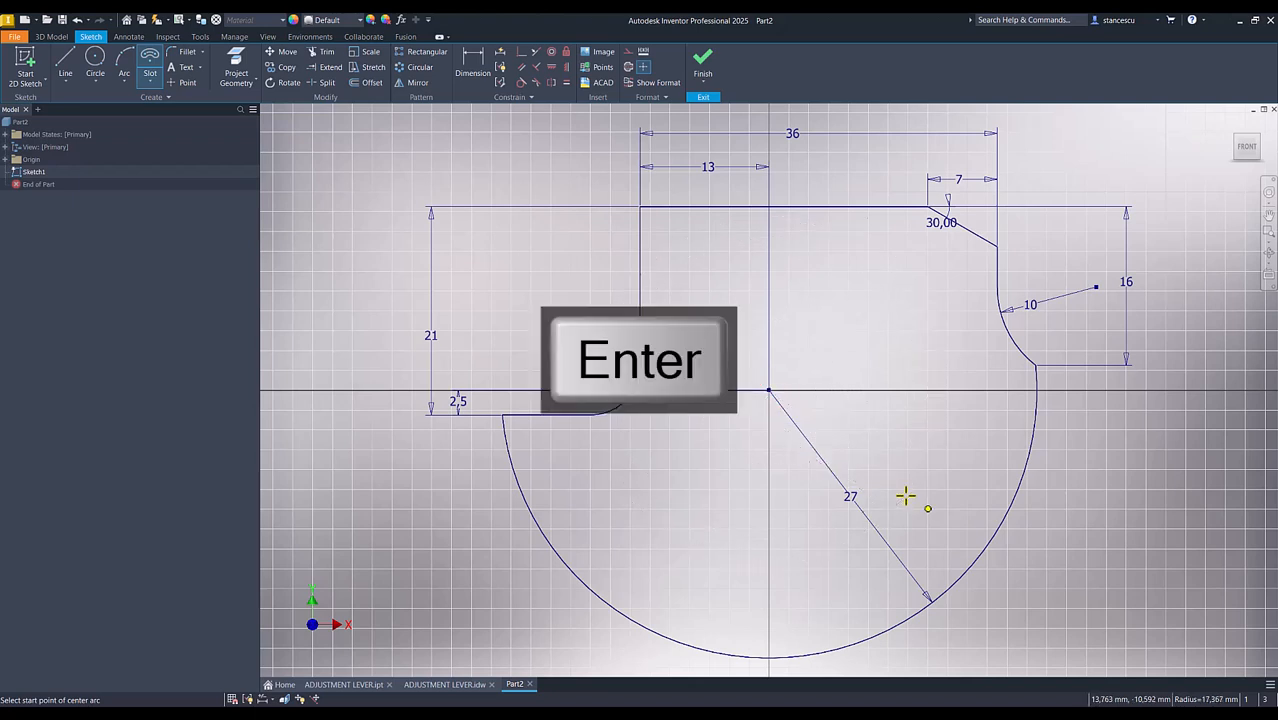
pyautogui.click(983, 408)
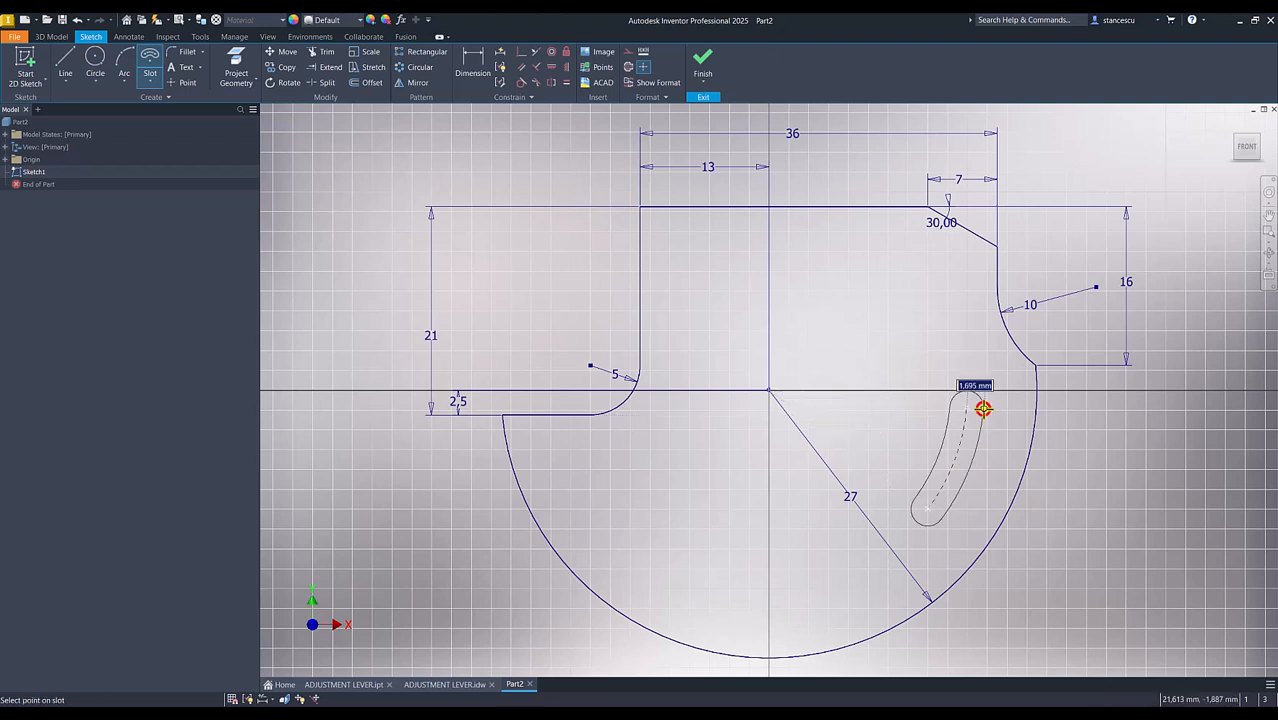
pyautogui.click(992, 413)
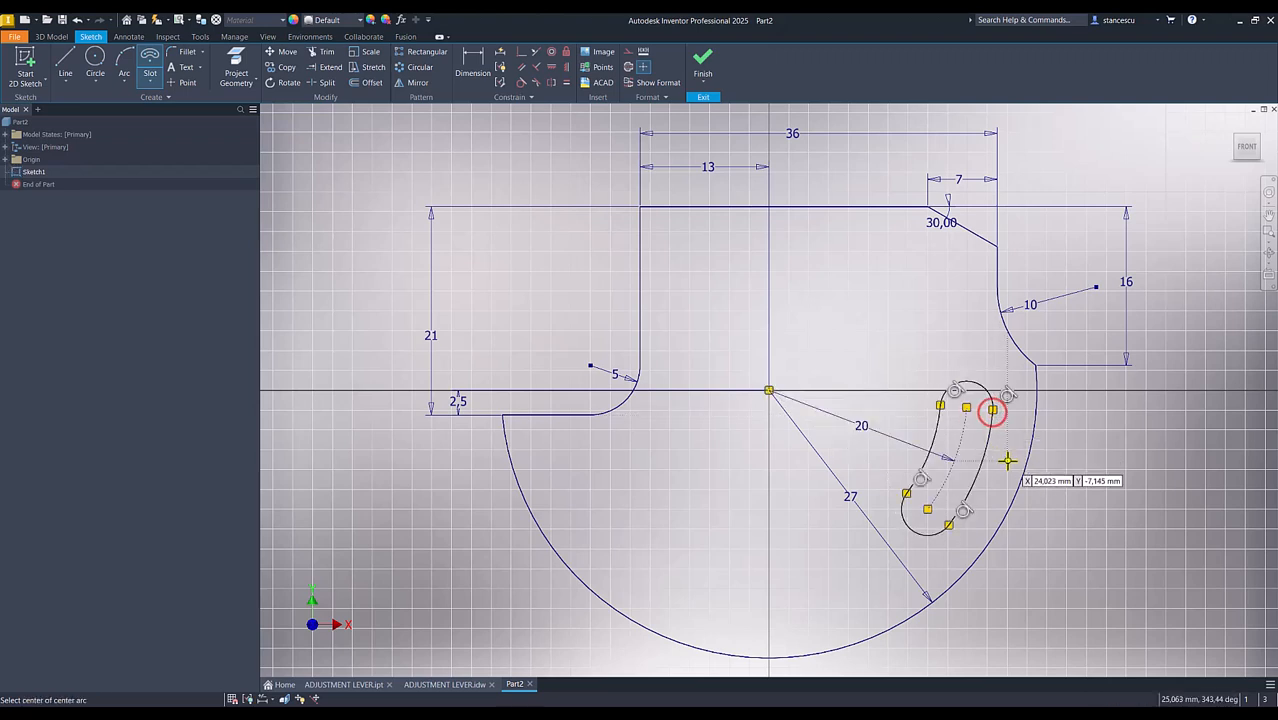
# Step: Sketch a second center point arc slot in the lower left area, centred on the origin, with a 20 mm centreline radius and about 35° span
pyautogui.click(769, 390)
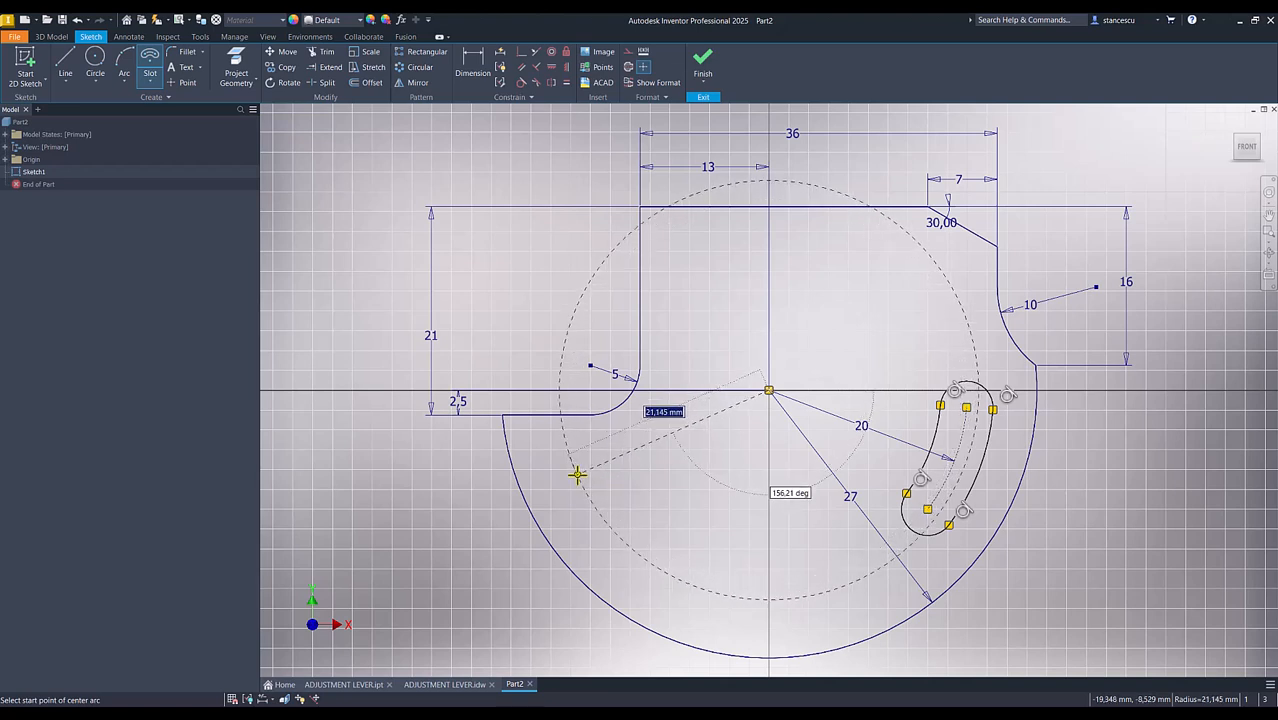
pyautogui.write('21')
pyautogui.press('Return')
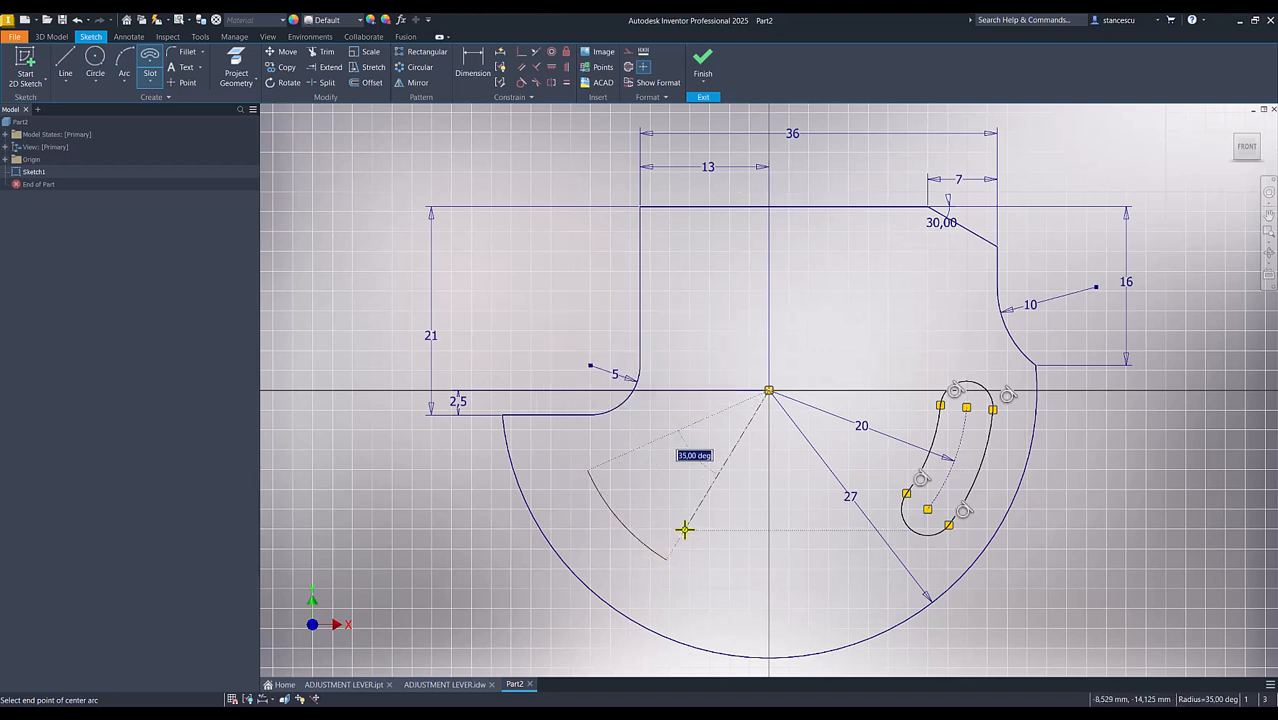
pyautogui.click(675, 558)
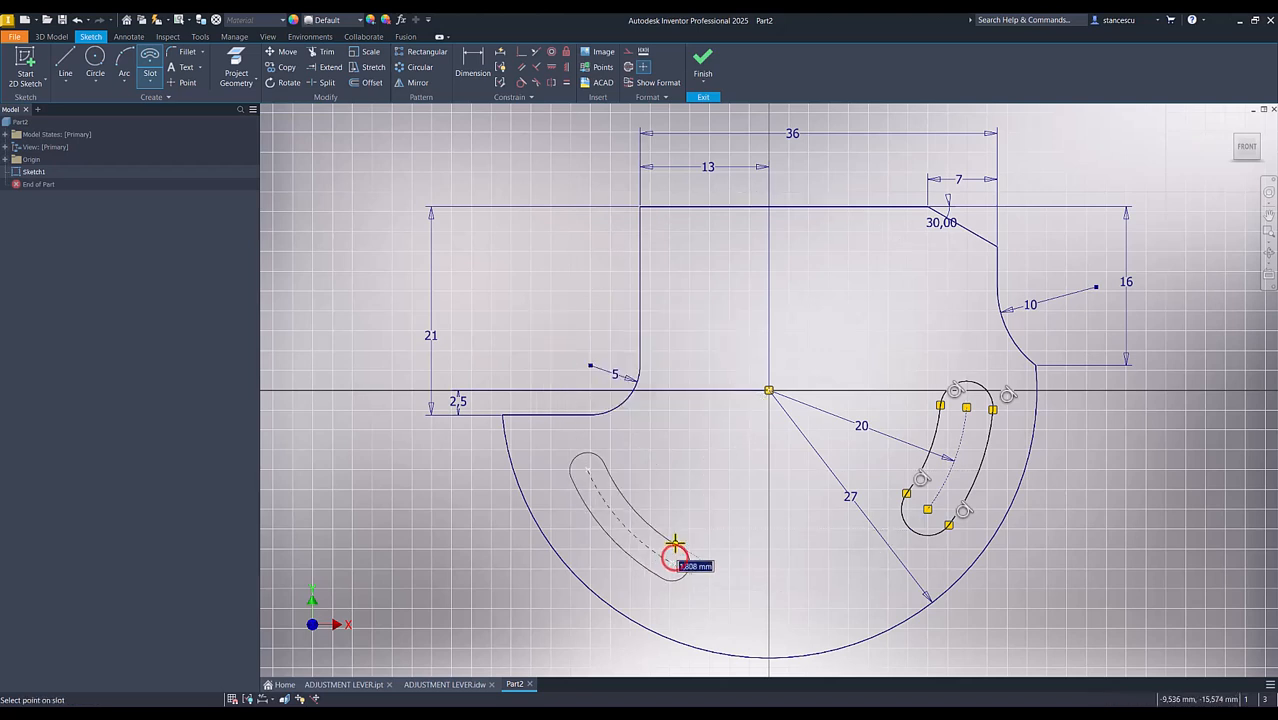
pyautogui.click(675, 537)
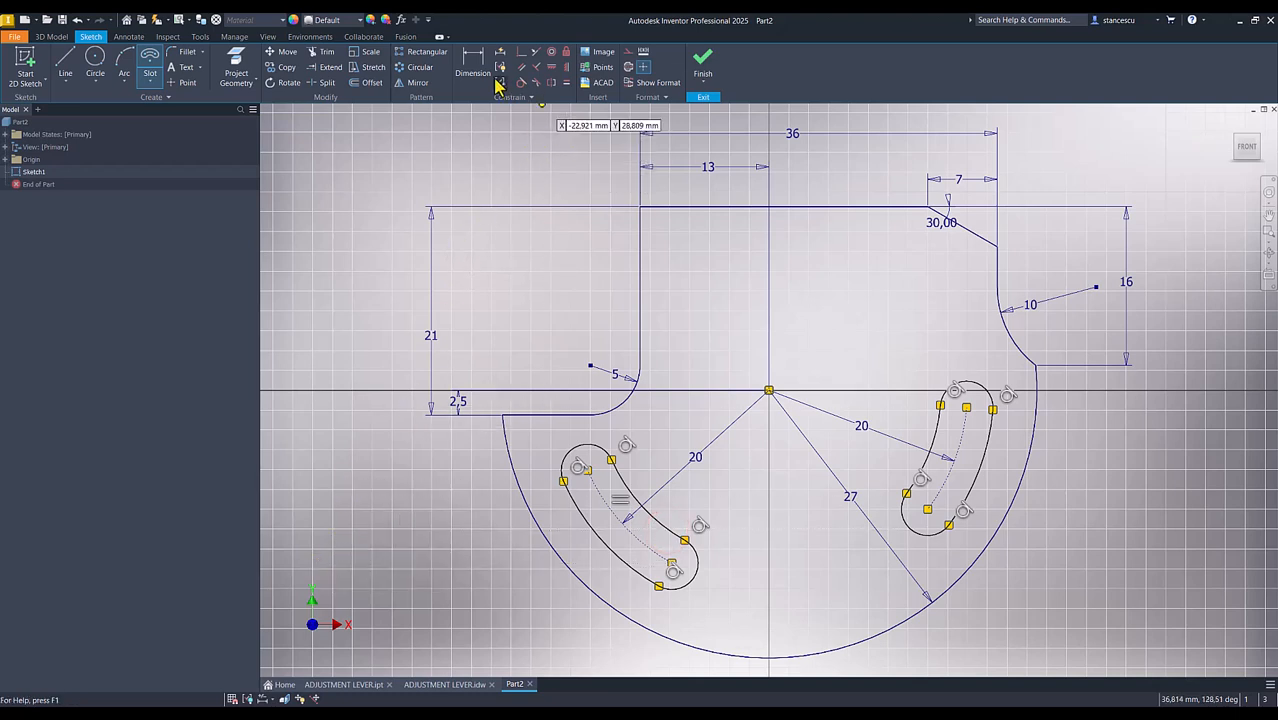
# Step: Dimension the vertical distance from the left slot's upper end centre to the short horizontal edge above it as 4 mm
pyautogui.click(474, 64)
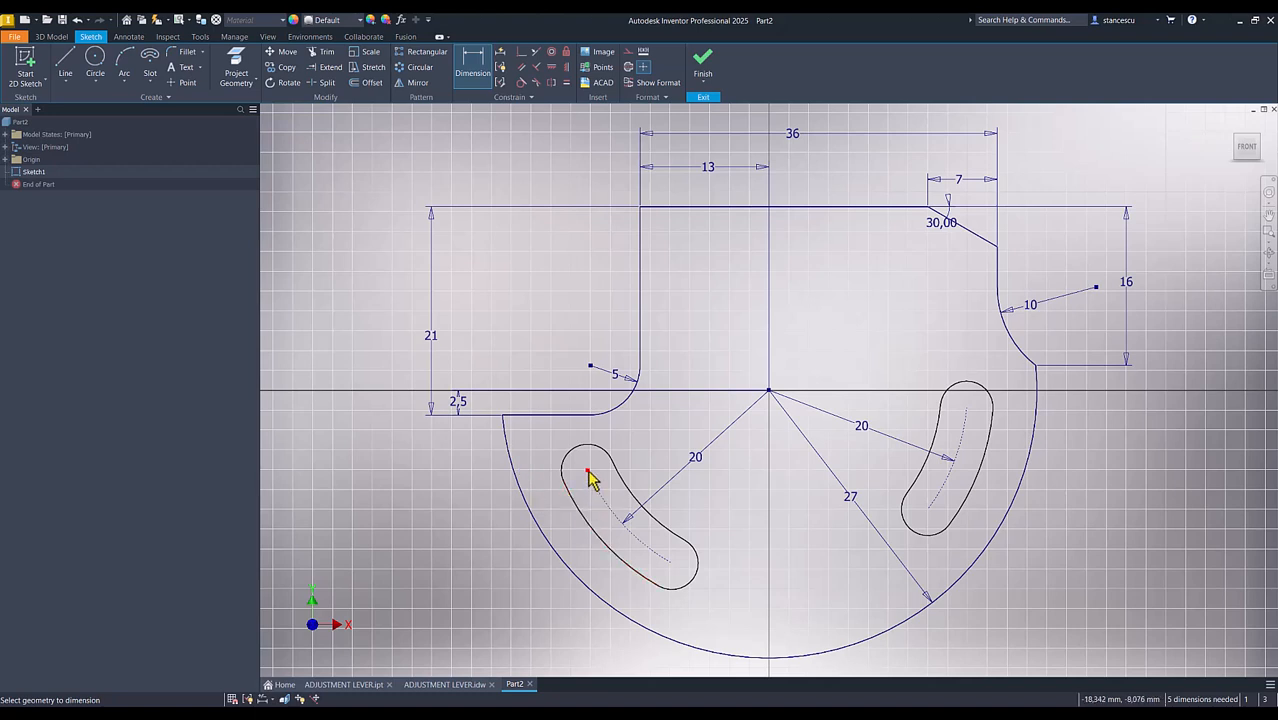
pyautogui.click(587, 471)
pyautogui.click(540, 412)
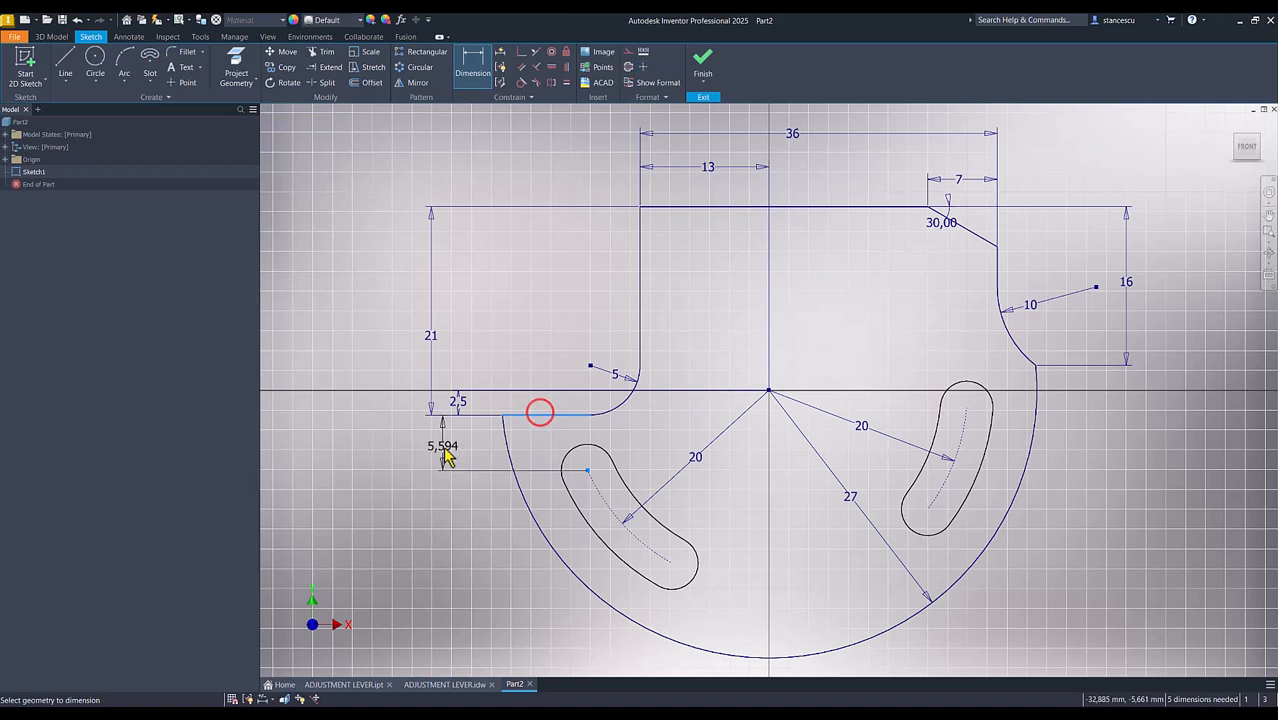
pyautogui.click(449, 452)
pyautogui.press('Return')
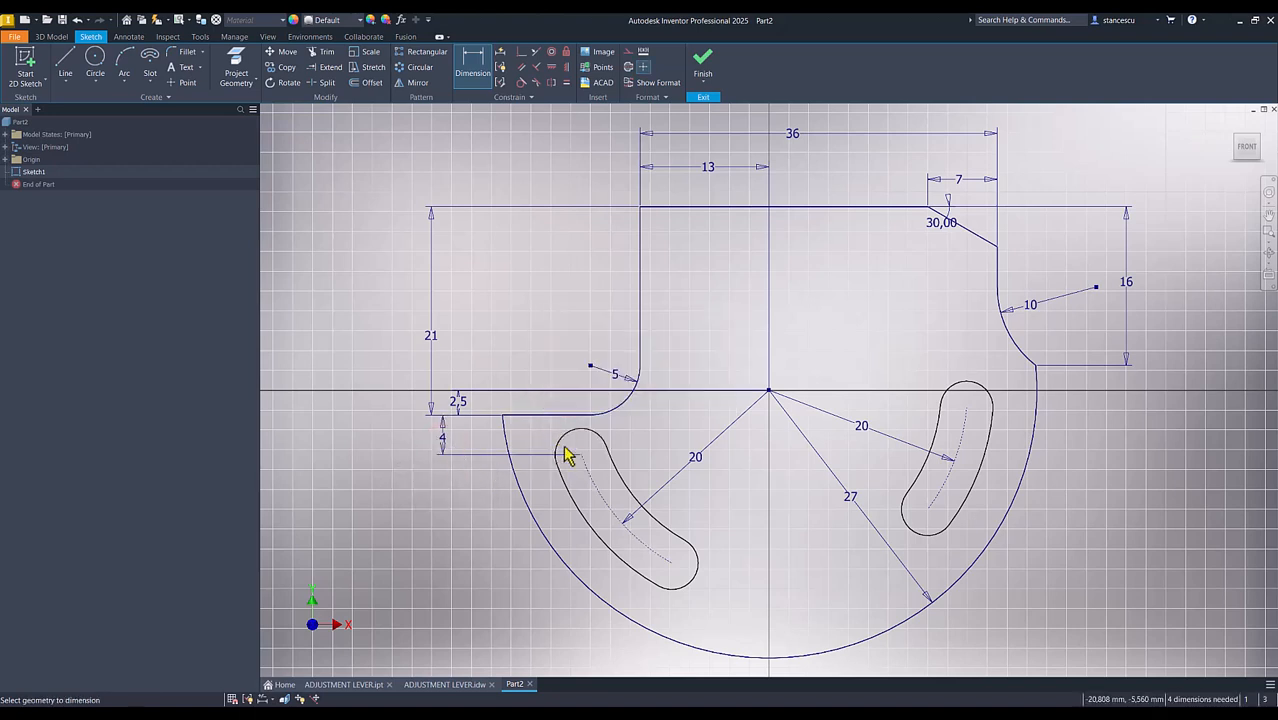
# Step: Dimension the radius of the left slot's upper end arc as 2 mm
pyautogui.click(563, 445)
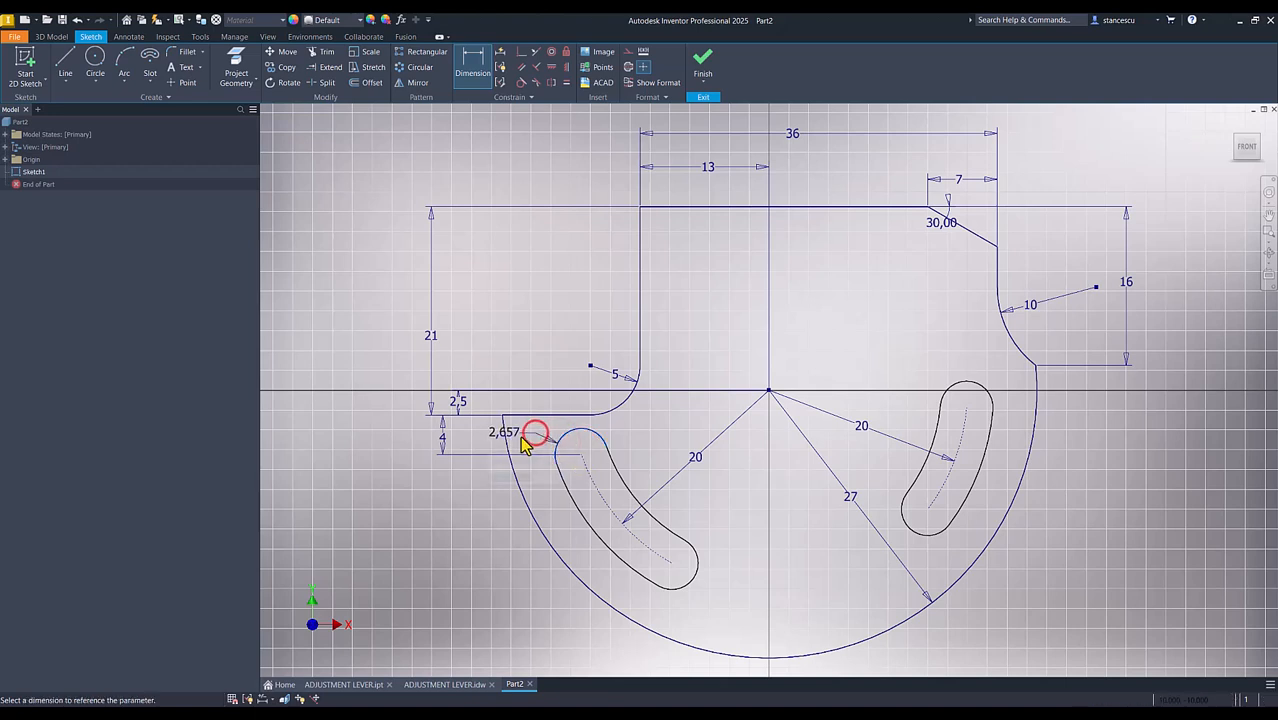
pyautogui.click(523, 445)
pyautogui.press('Return')
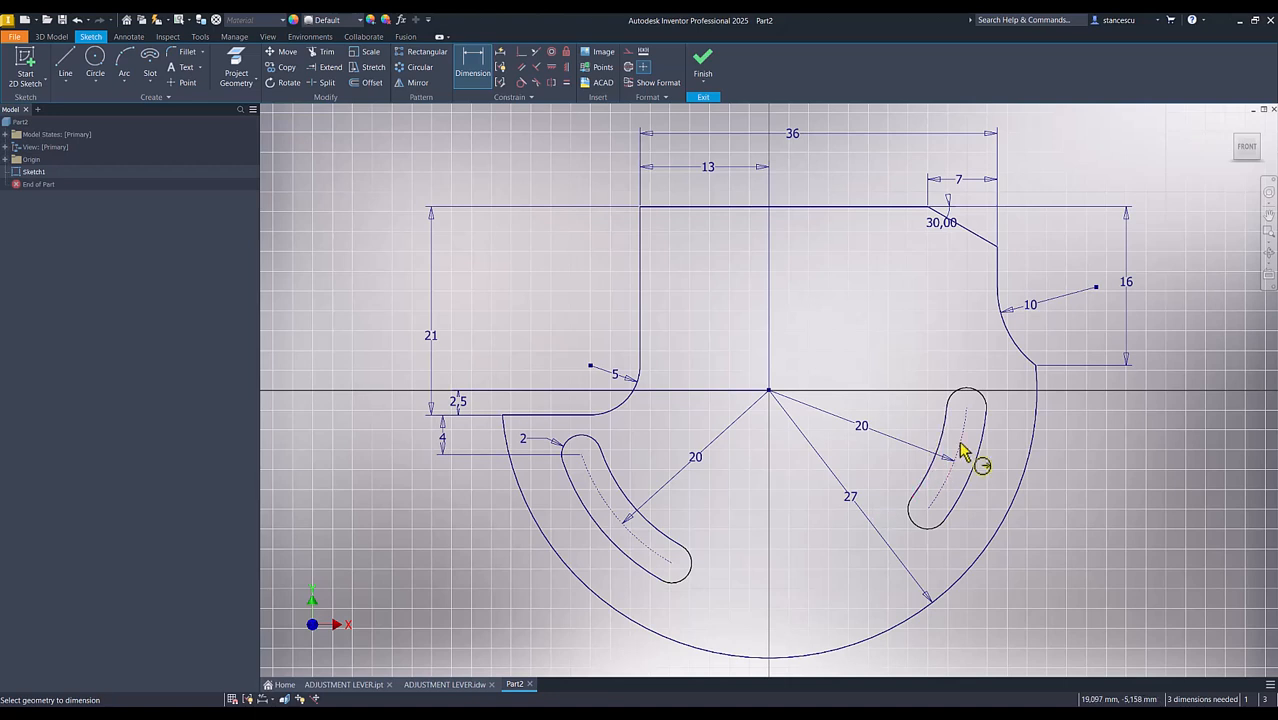
# Step: Add a radius dimension to the right slot's upper end arc, accepting it as a driven dimension
pyautogui.click(982, 402)
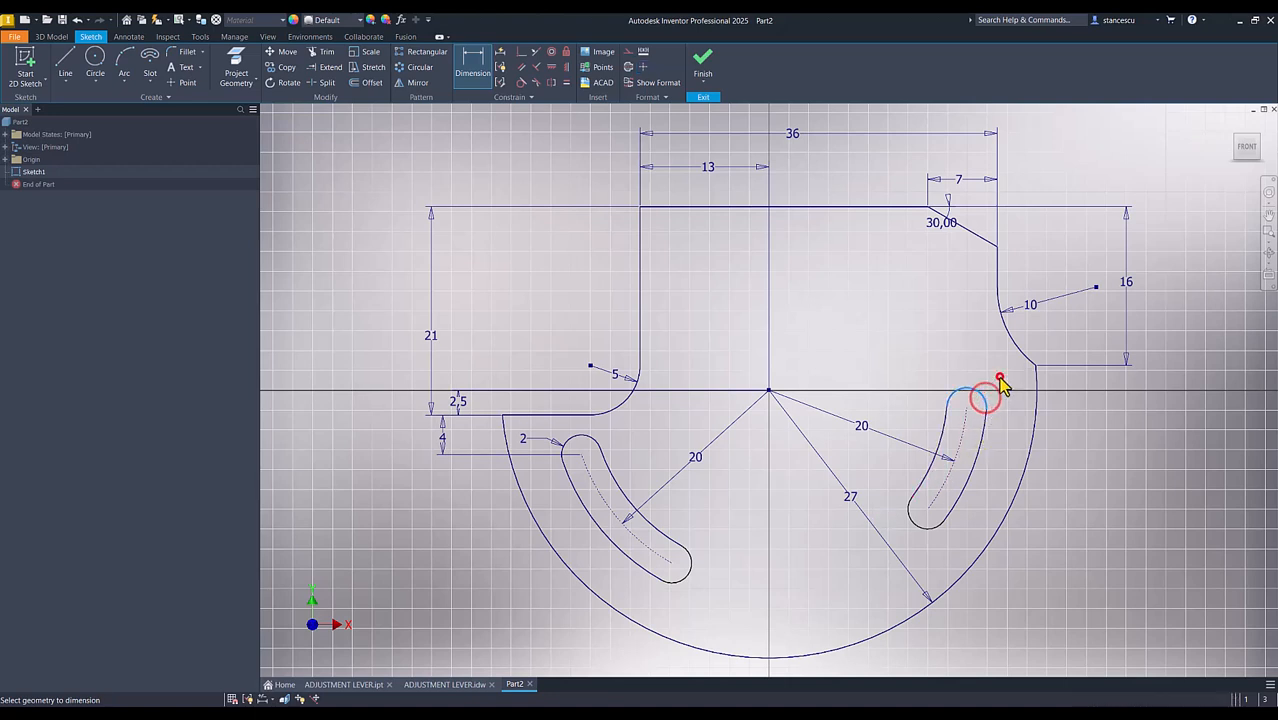
pyautogui.click(996, 386)
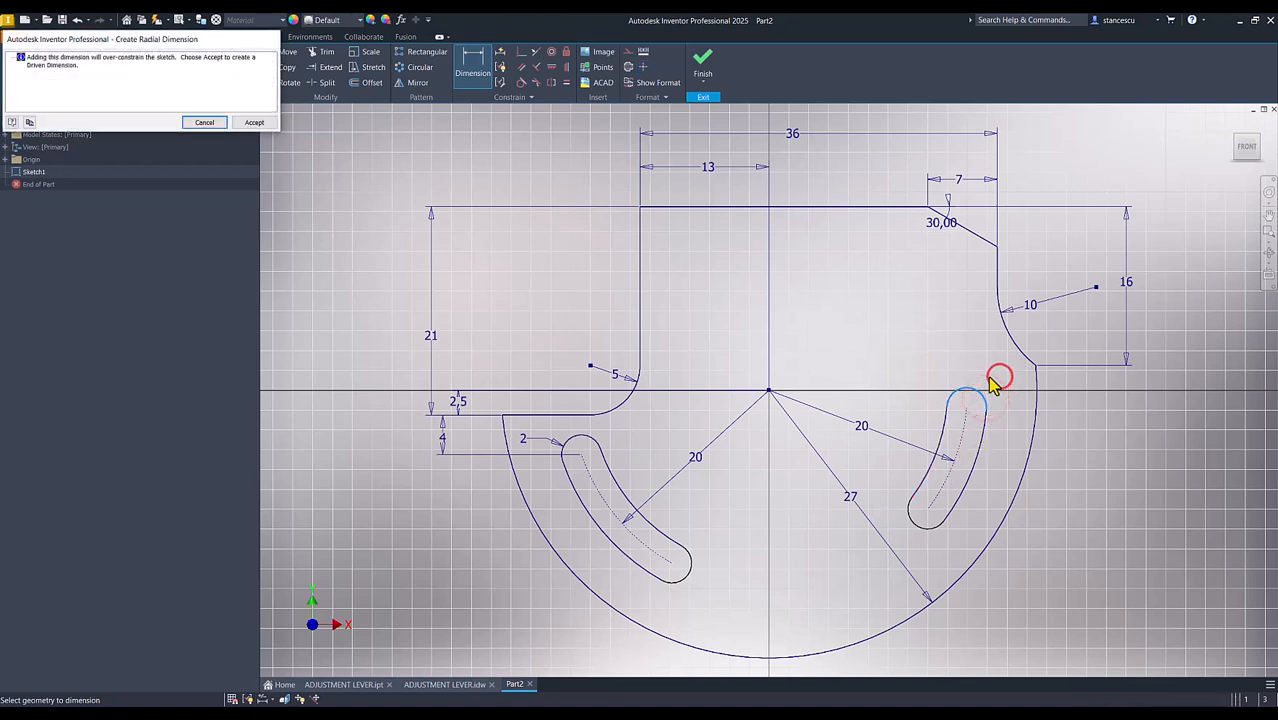
pyautogui.click(255, 123)
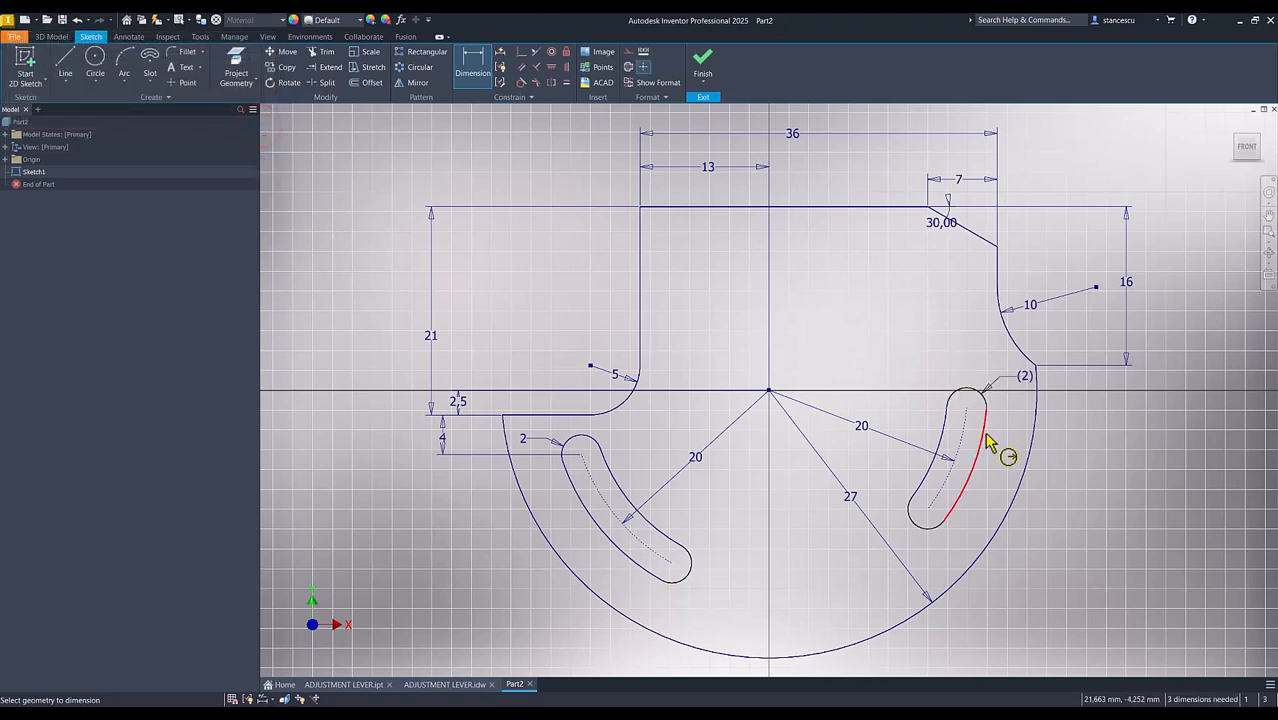
pyautogui.press('Escape')
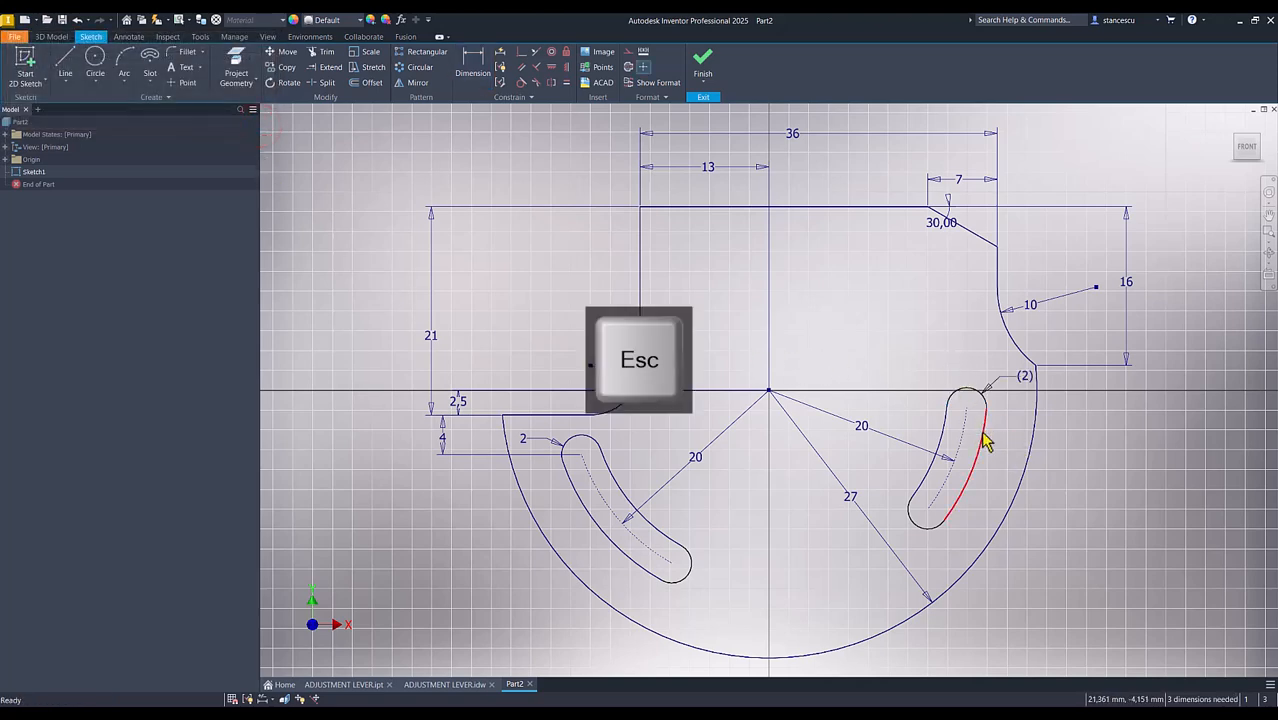
# Step: Show all sketch constraints and delete the equal constraint that links the two arc slots
pyautogui.click(983, 437)
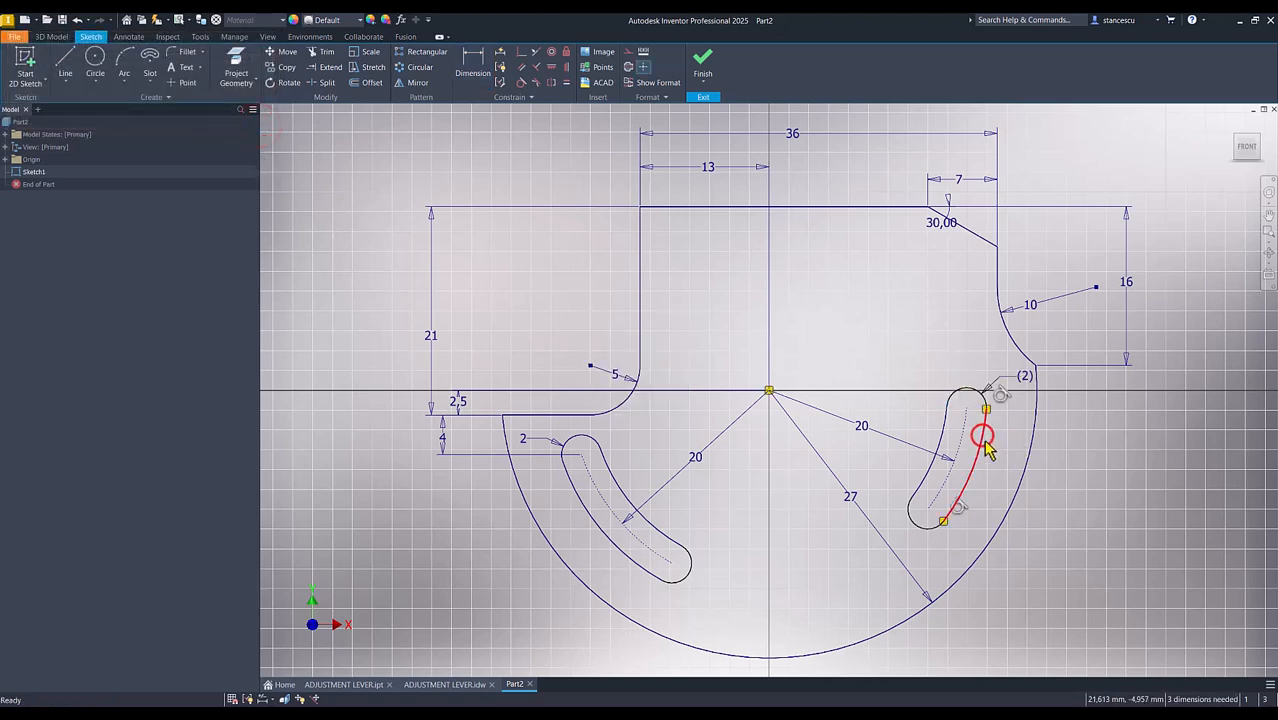
pyautogui.click(913, 518)
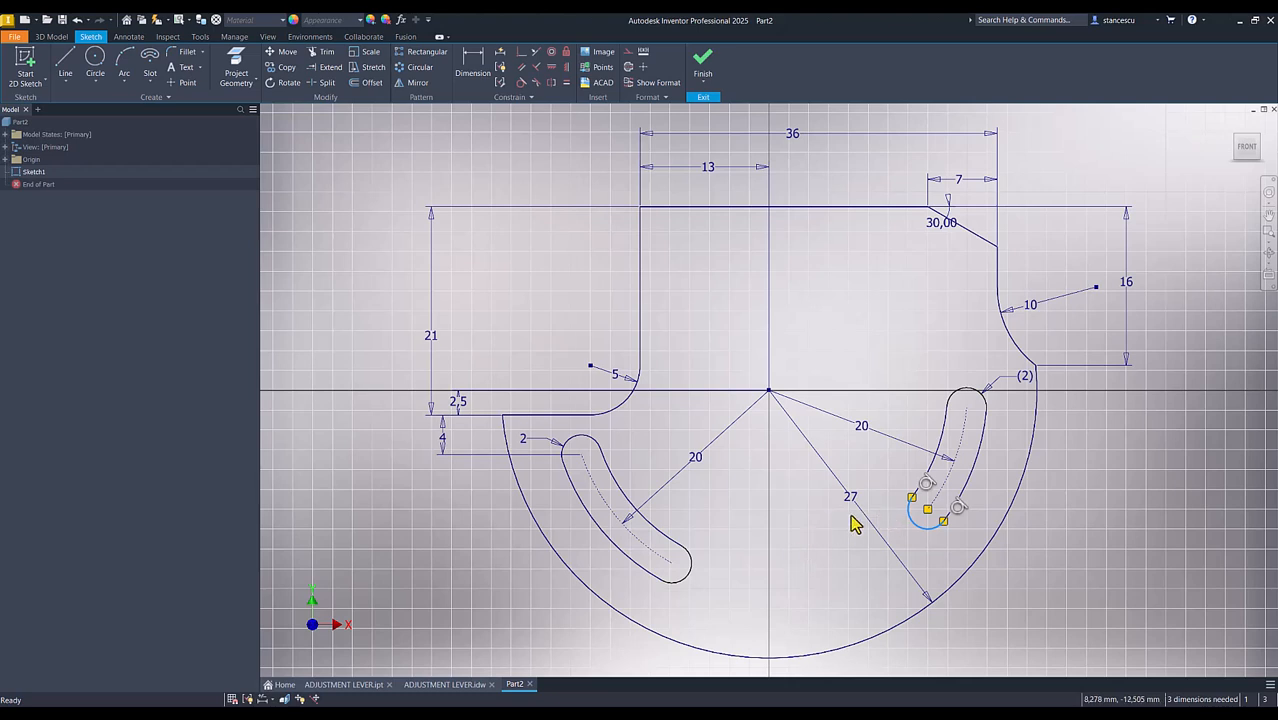
pyautogui.press('Escape')
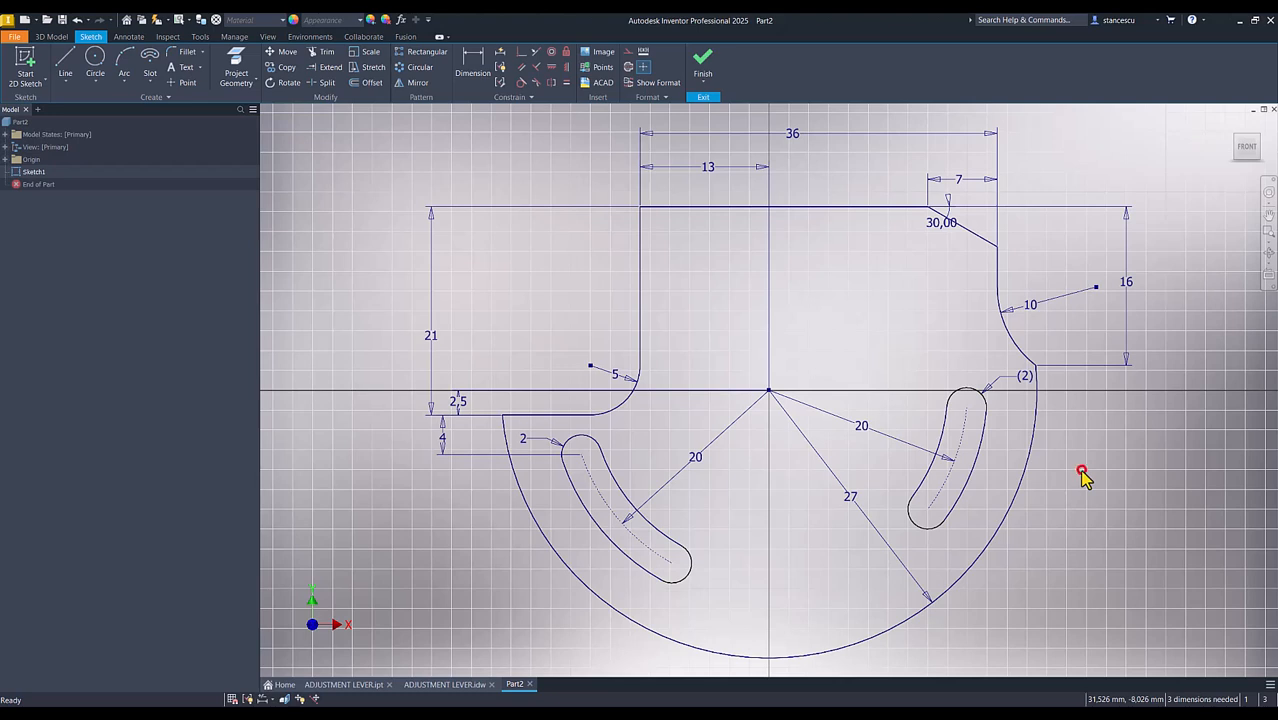
pyautogui.press('F8')
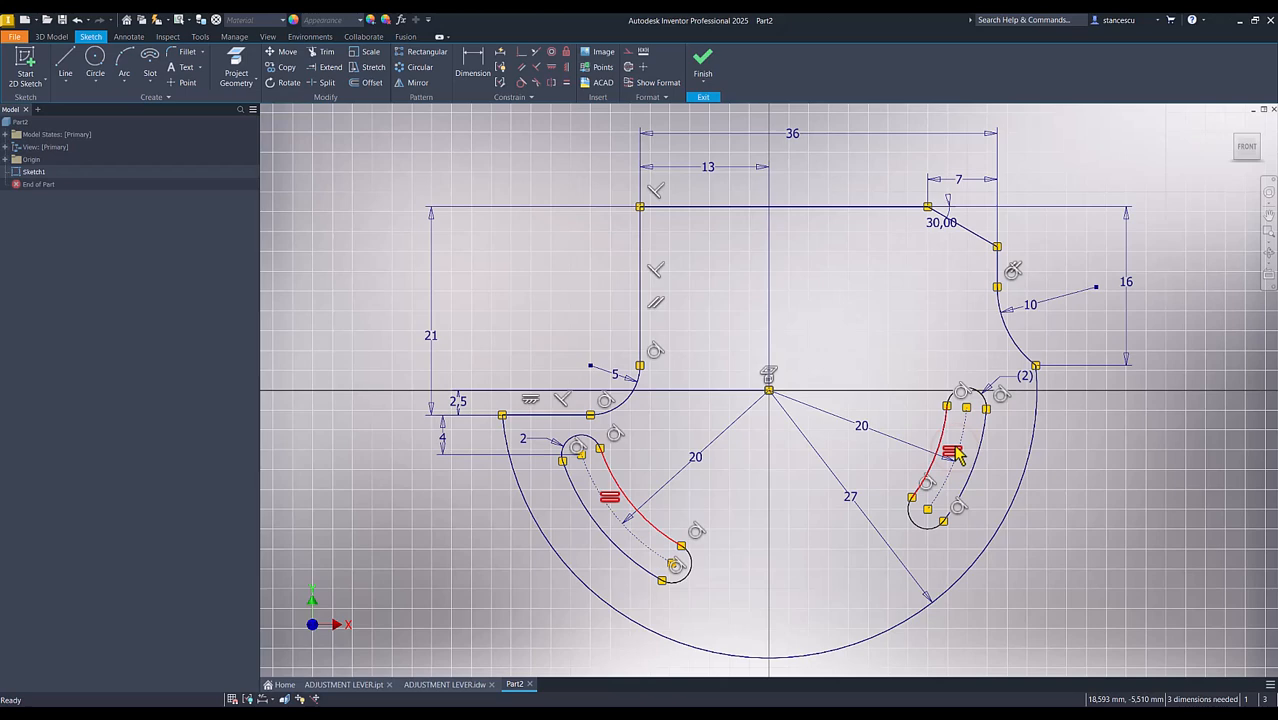
pyautogui.press('Delete')
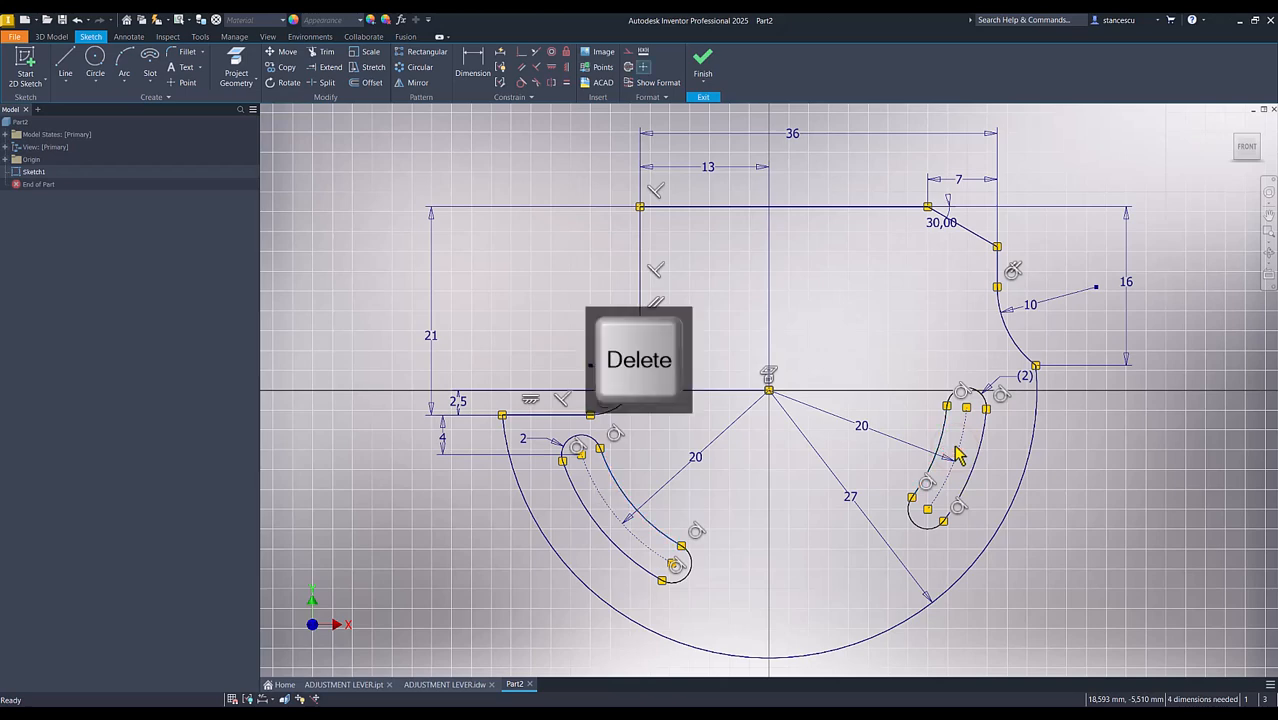
# Step: Hide all constraints and set the right slot's upper end radius to 3 mm
pyautogui.rightClick(840, 389)
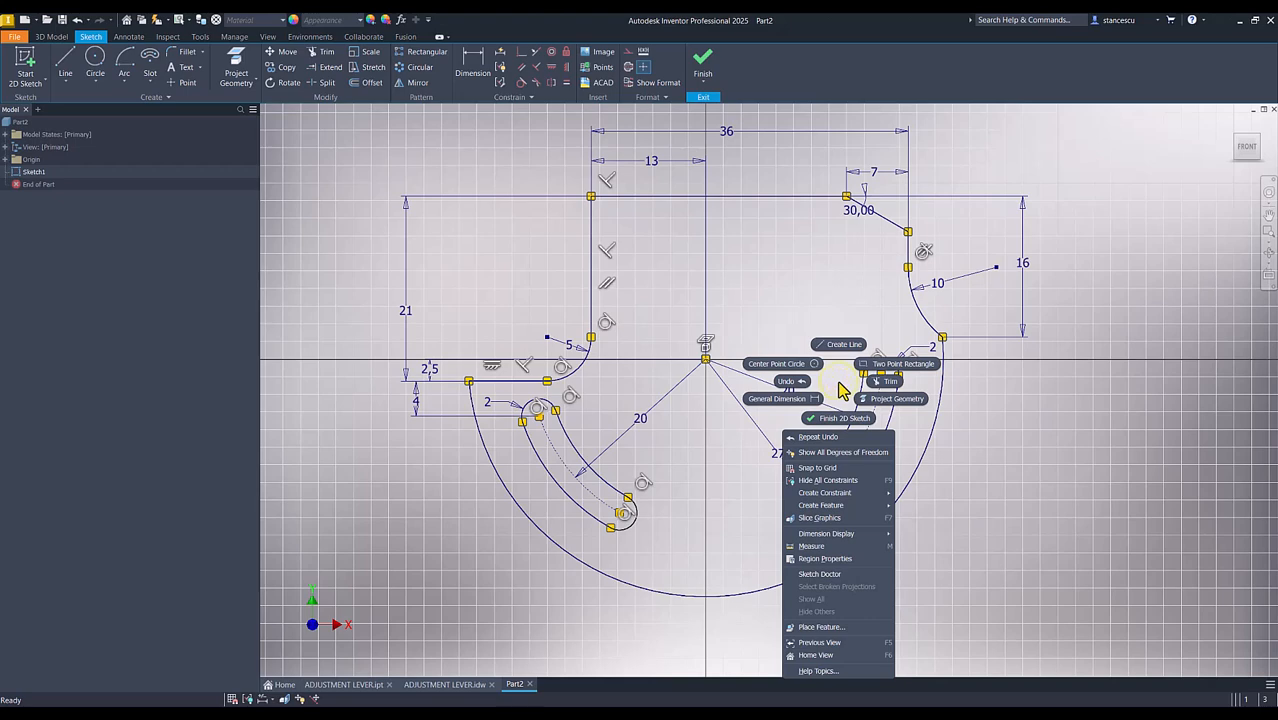
pyautogui.click(842, 481)
pyautogui.moveTo(842, 479); pyautogui.dragTo(929, 357)
pyautogui.click(933, 357)
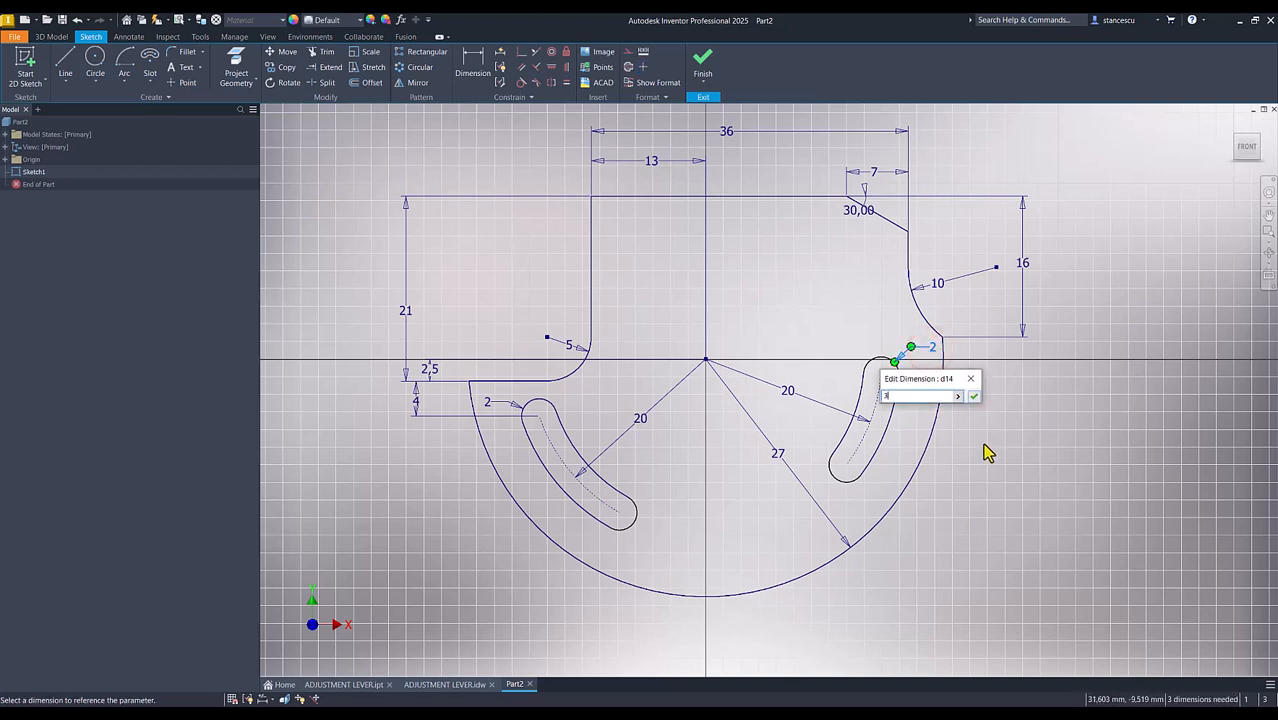
pyautogui.press('Return')
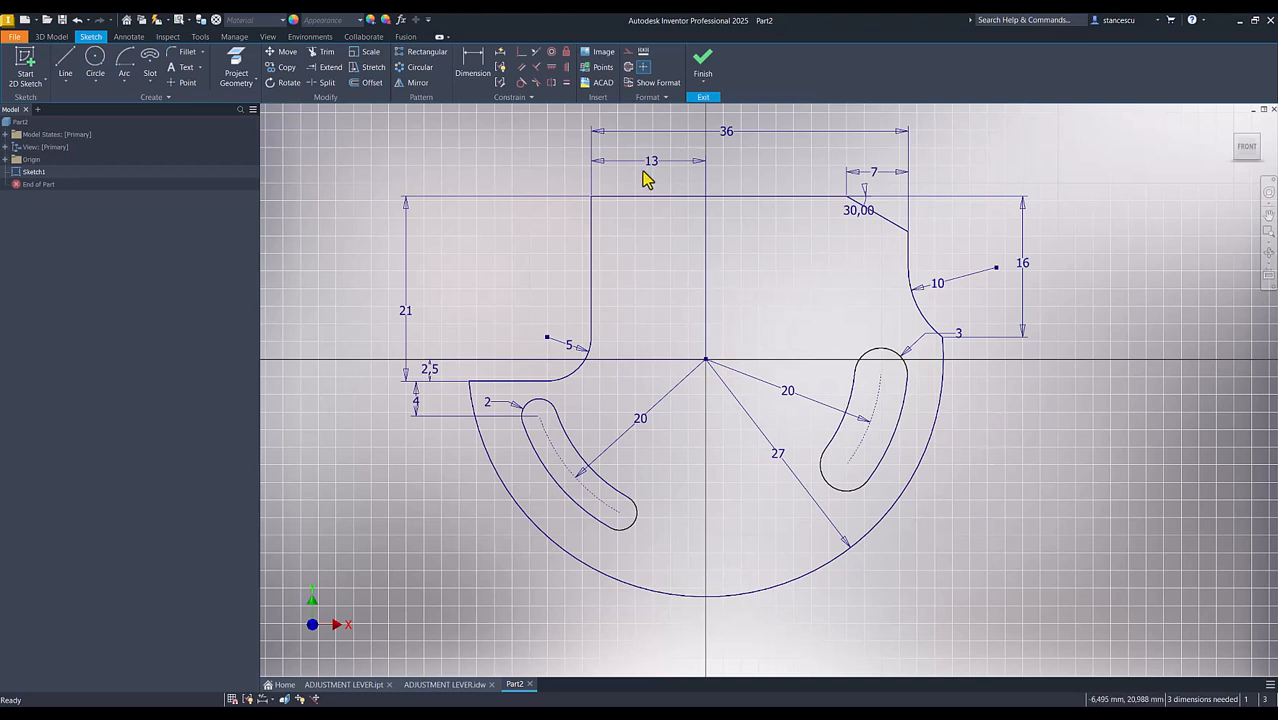
# Step: Dimension the vertical distance from the right slot's upper end centre to the origin as 5 mm
pyautogui.click(472, 64)
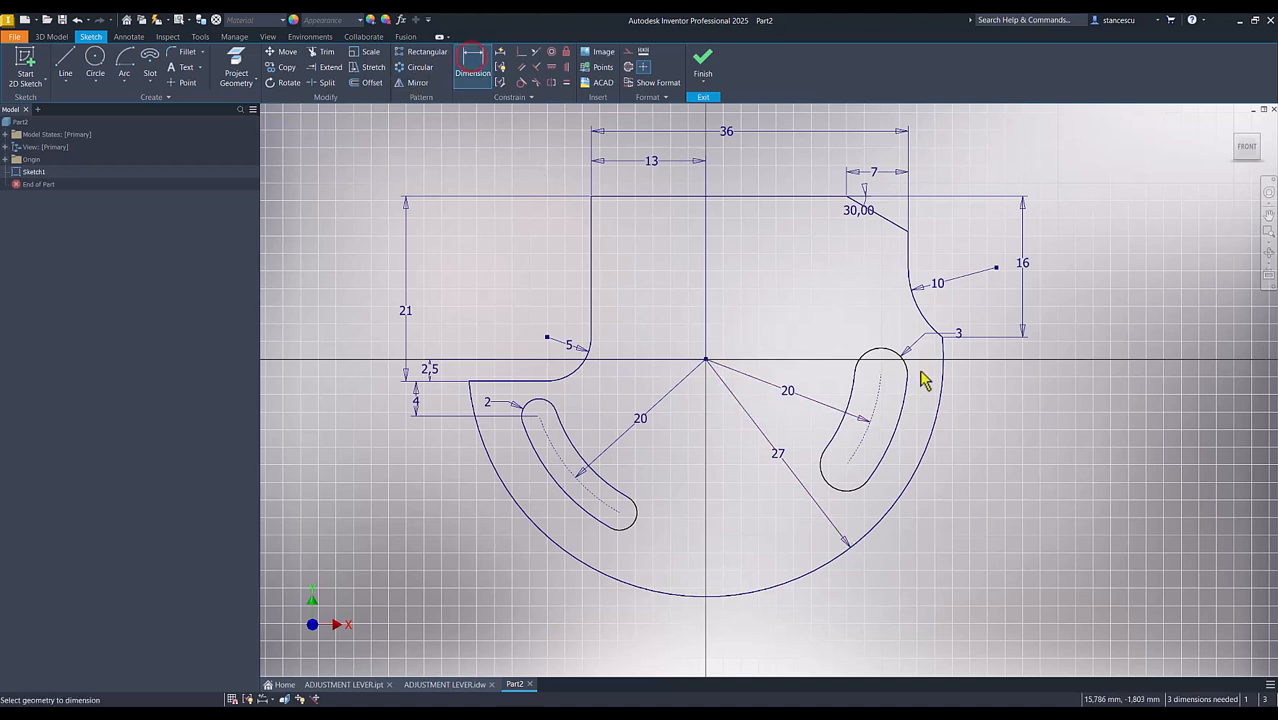
pyautogui.click(875, 372)
pyautogui.click(881, 376)
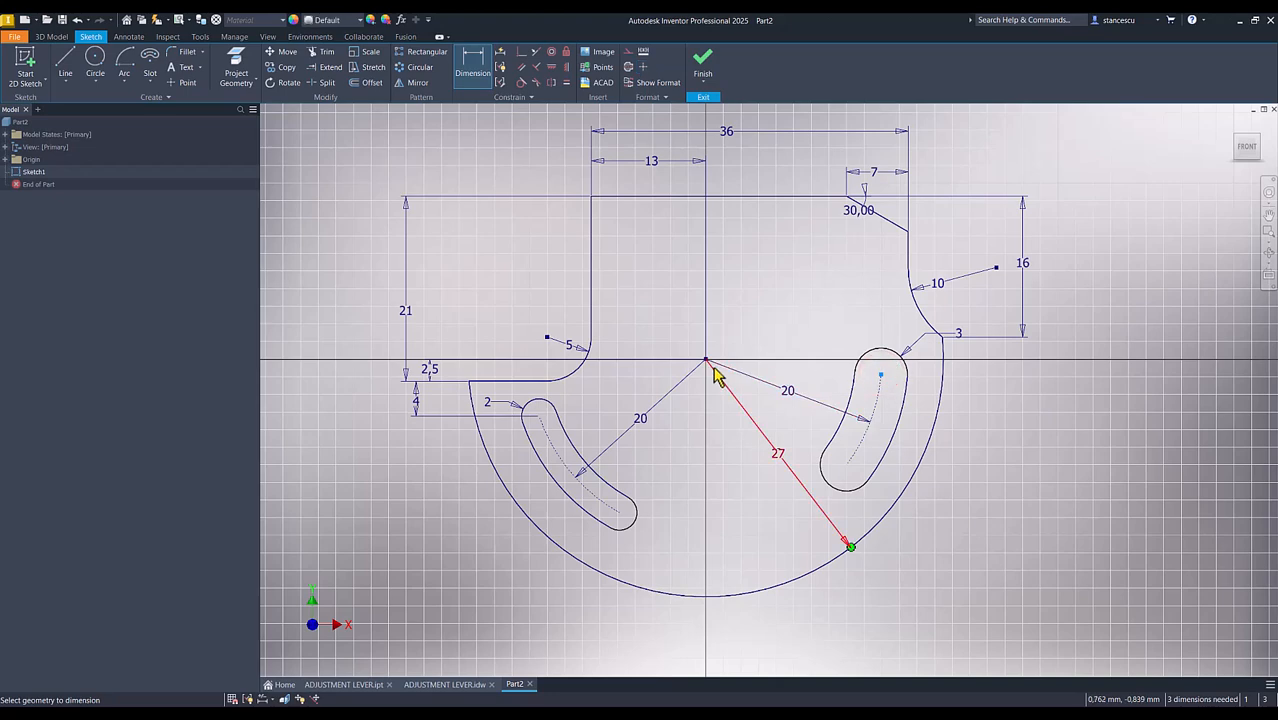
pyautogui.click(706, 360)
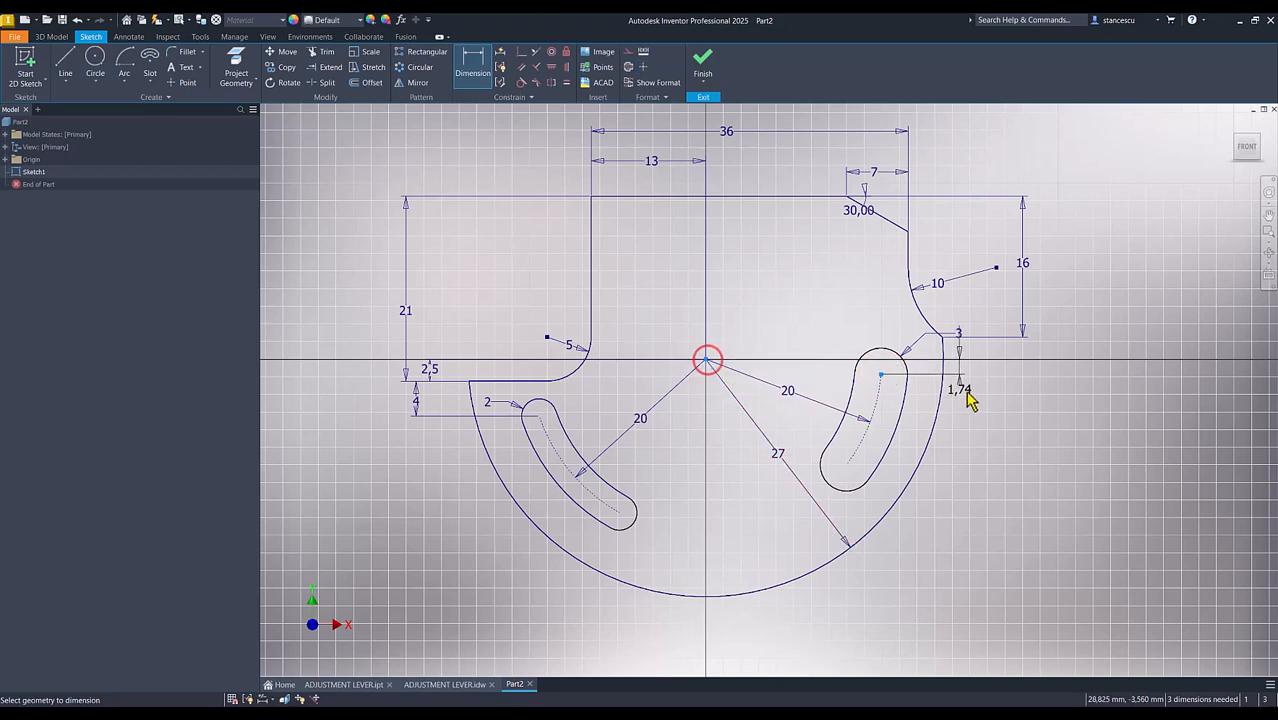
pyautogui.click(981, 394)
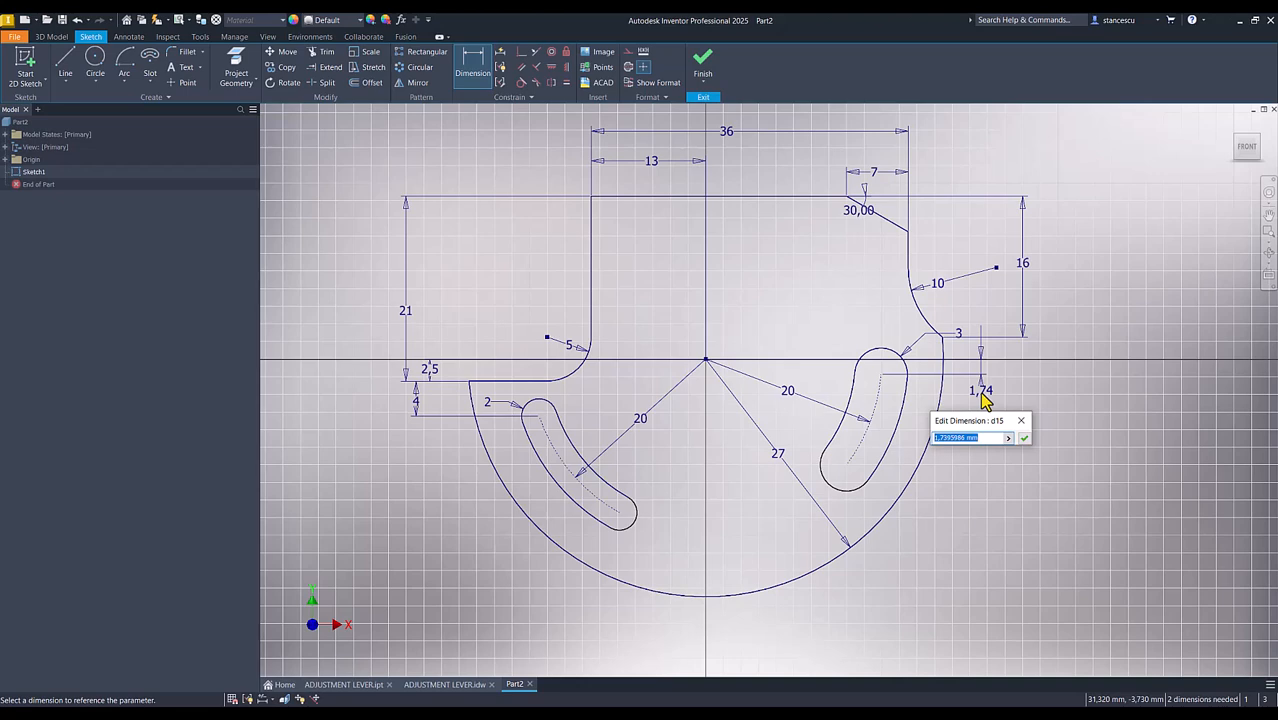
pyautogui.press('Return')
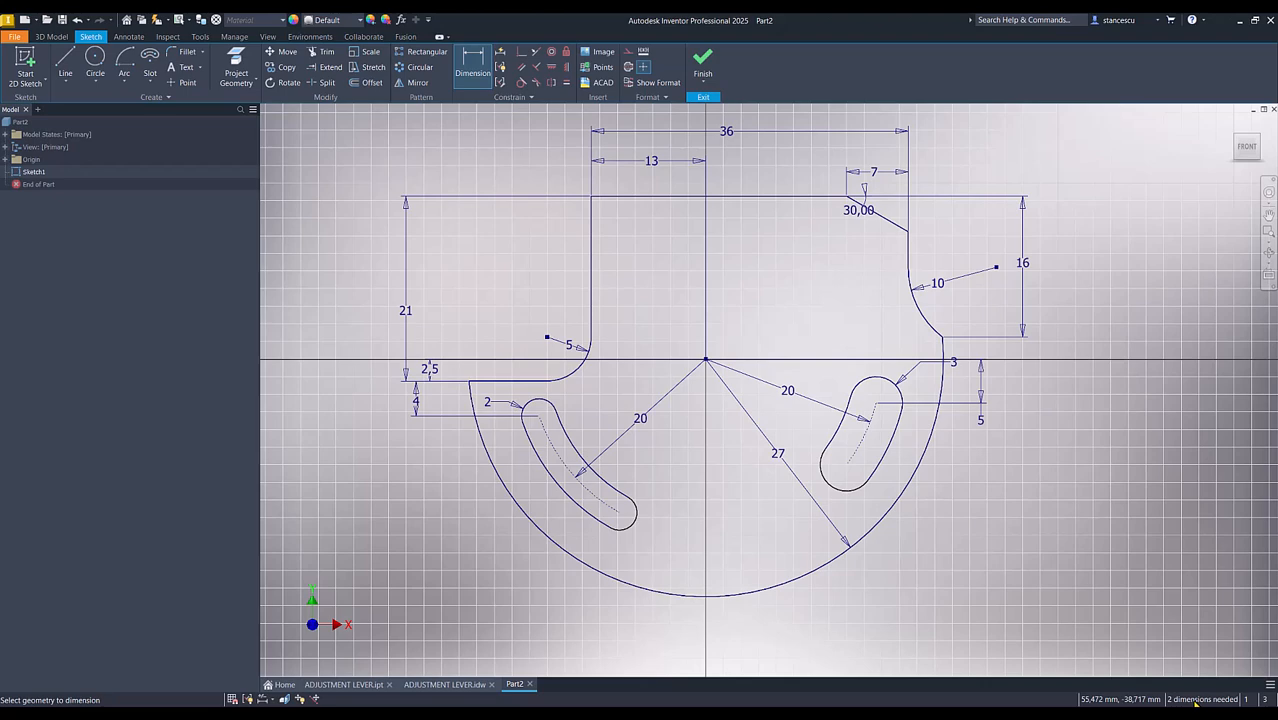
# Step: Consult the ADJUSTMENT LEVER.idw drawing, then sketch a construction line in Part2 from the origin to the large arc, about 67° below horizontal
pyautogui.click(456, 687)
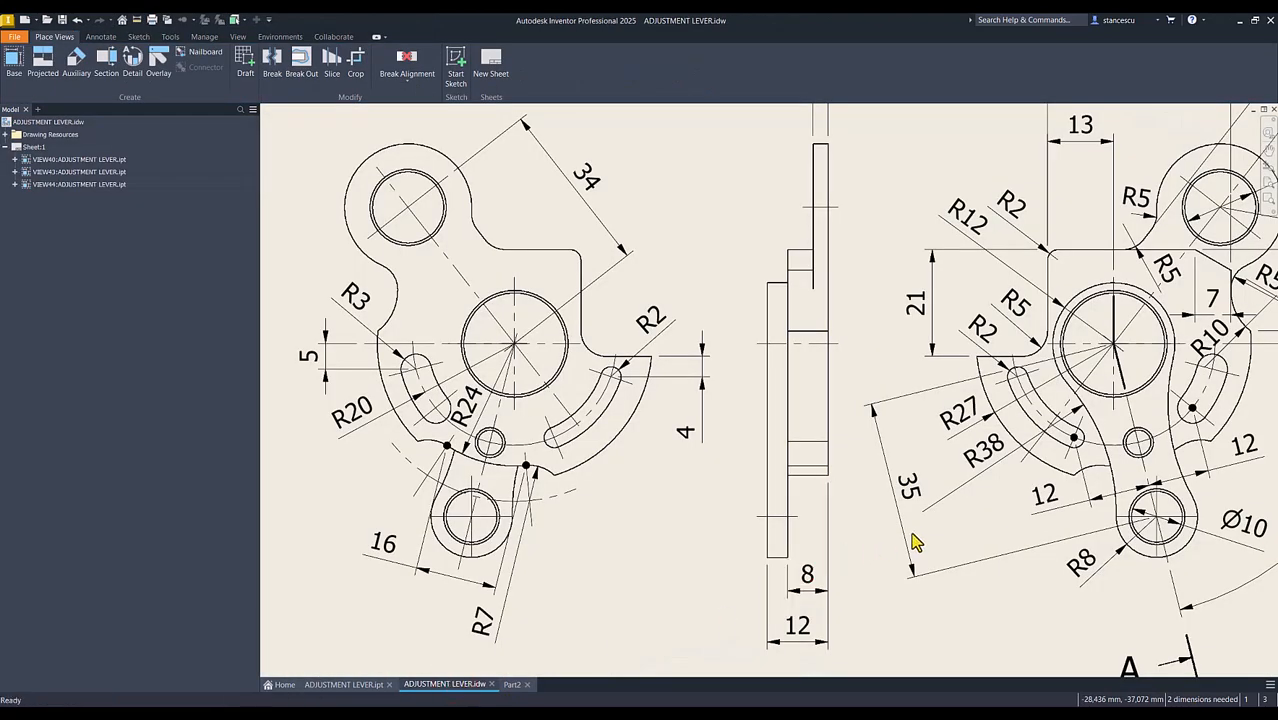
pyautogui.press('Home')
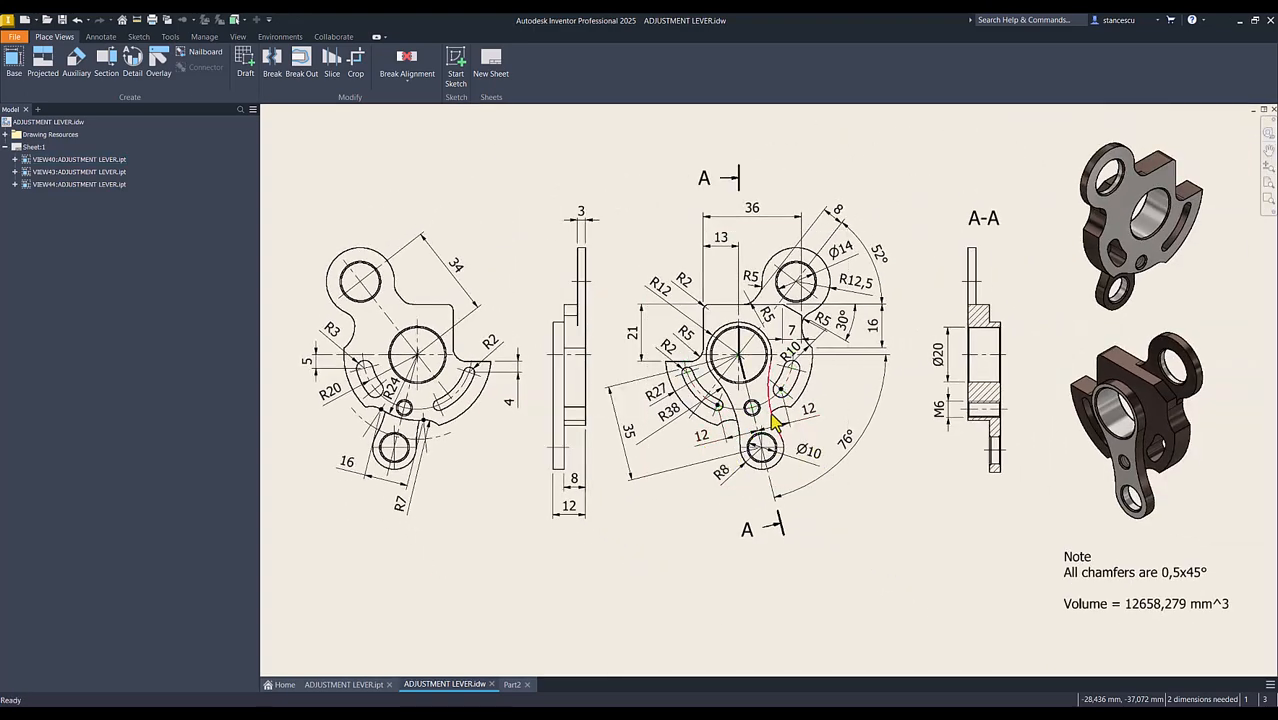
pyautogui.scroll(5, 766, 420)
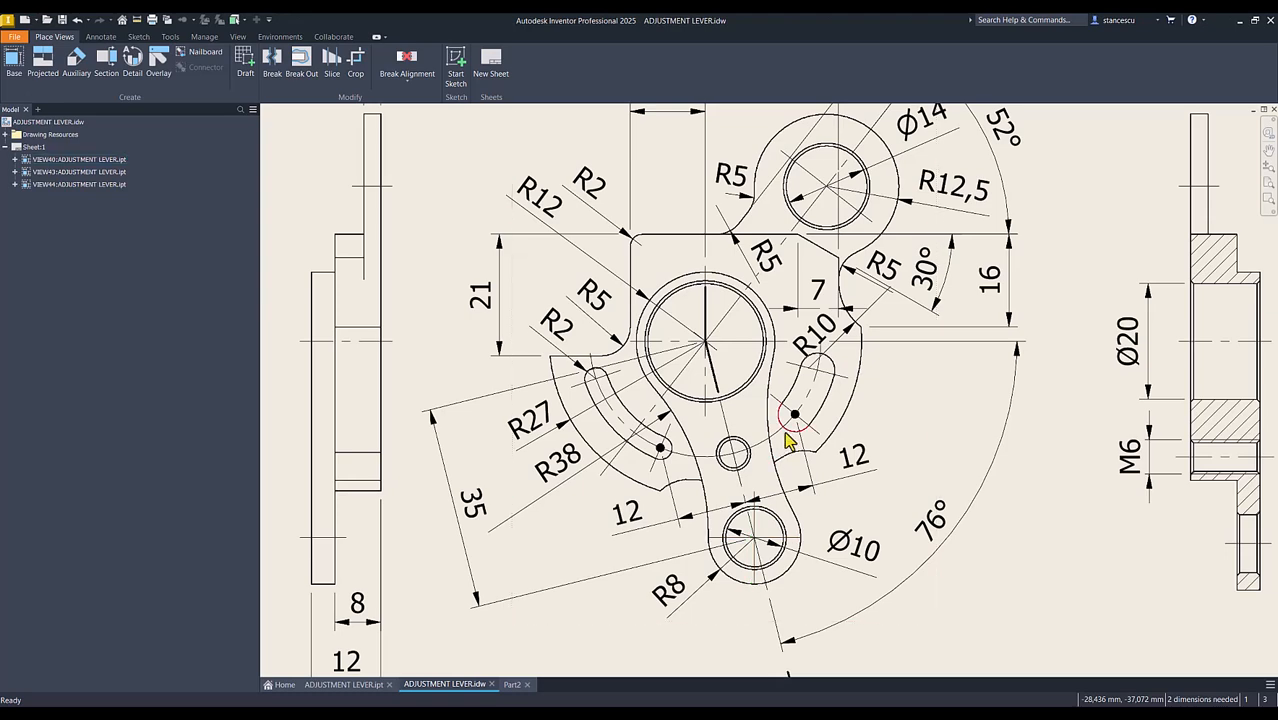
pyautogui.click(511, 684)
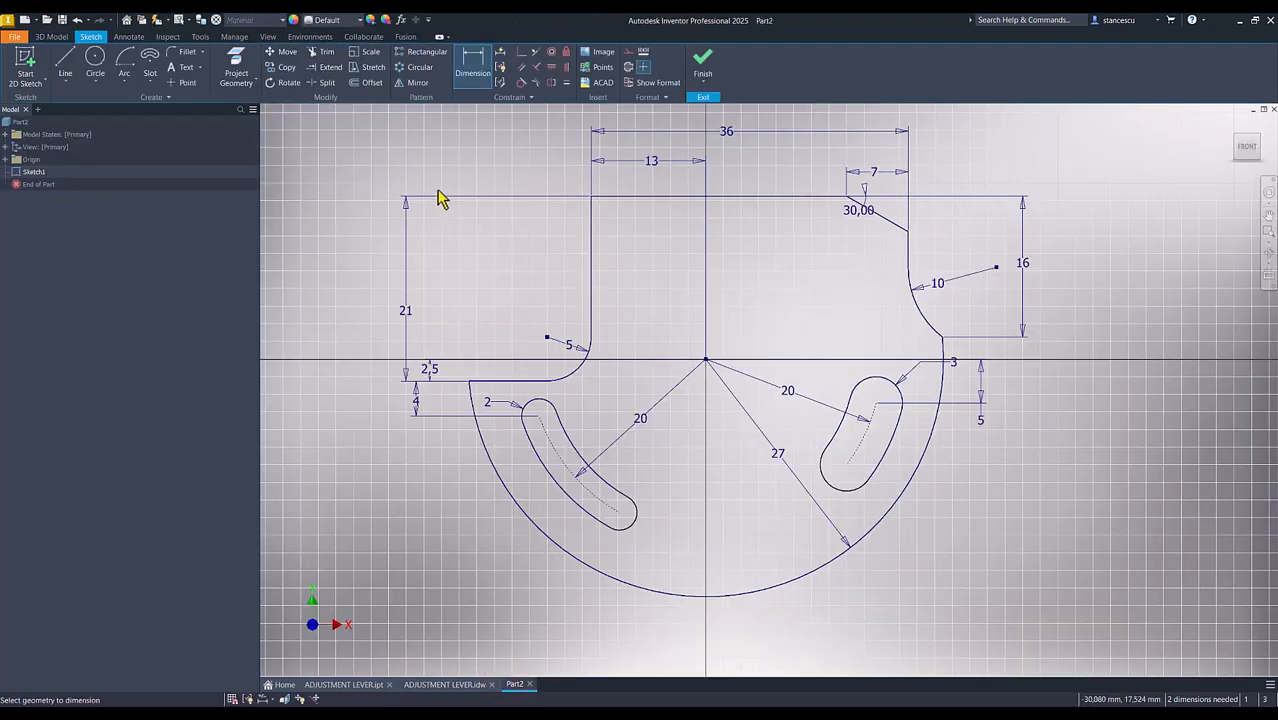
pyautogui.click(72, 62)
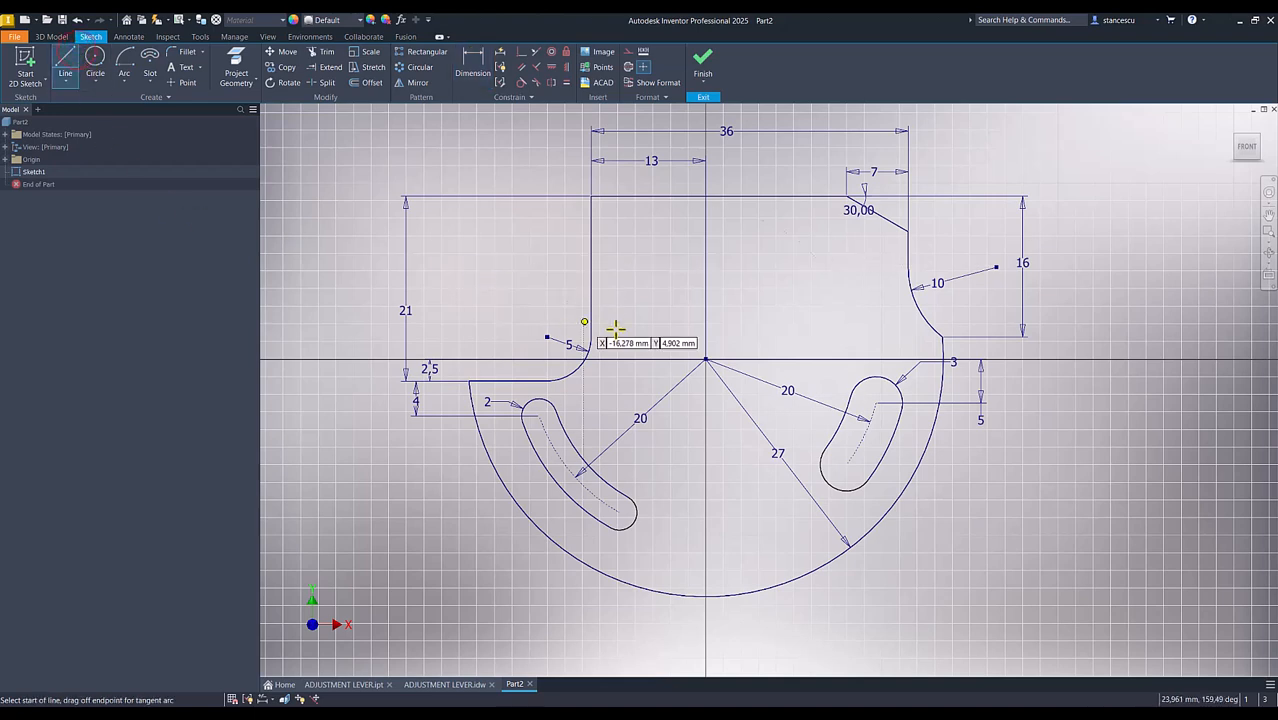
pyautogui.click(706, 358)
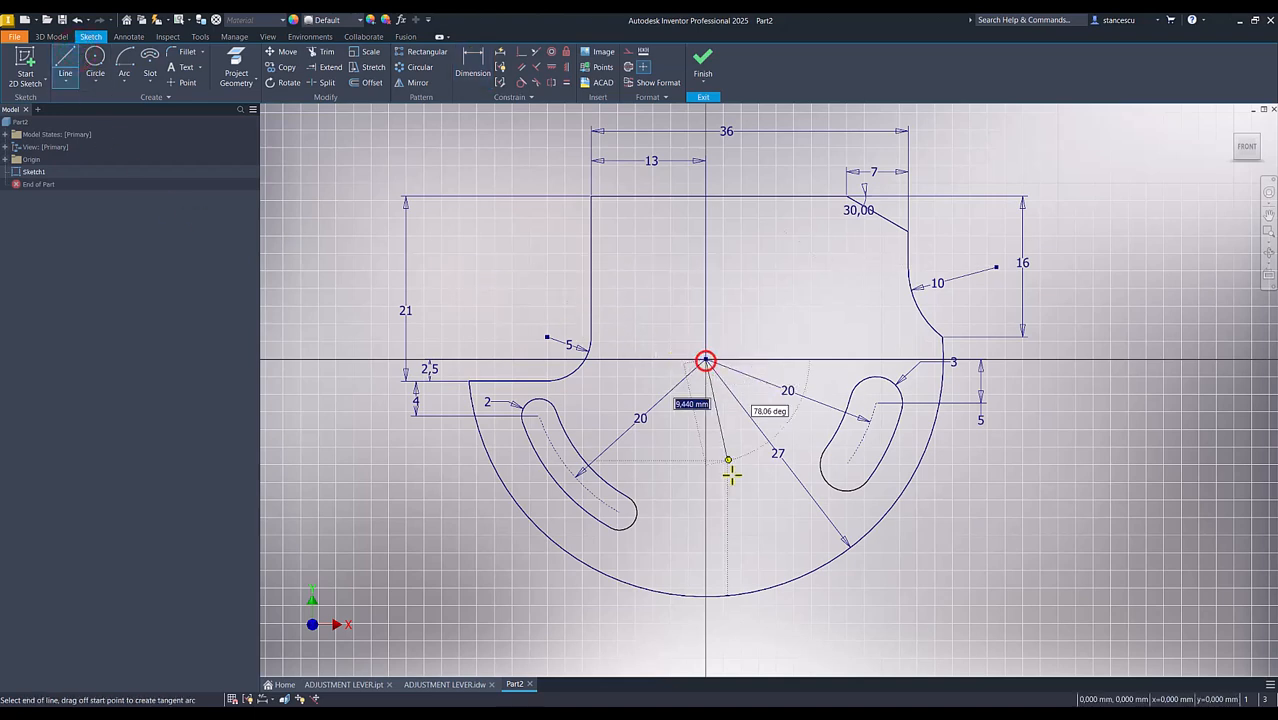
pyautogui.click(798, 577)
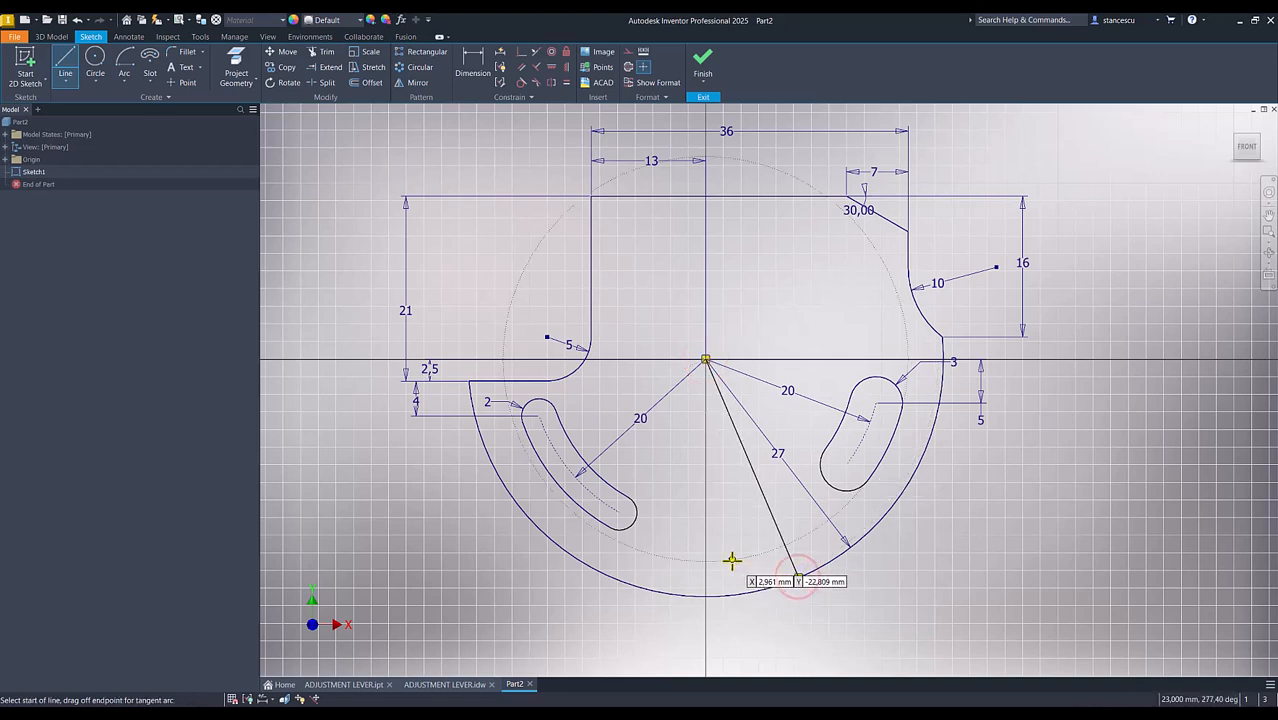
pyautogui.press('Escape')
pyautogui.click(768, 510)
pyautogui.rightClick(770, 508)
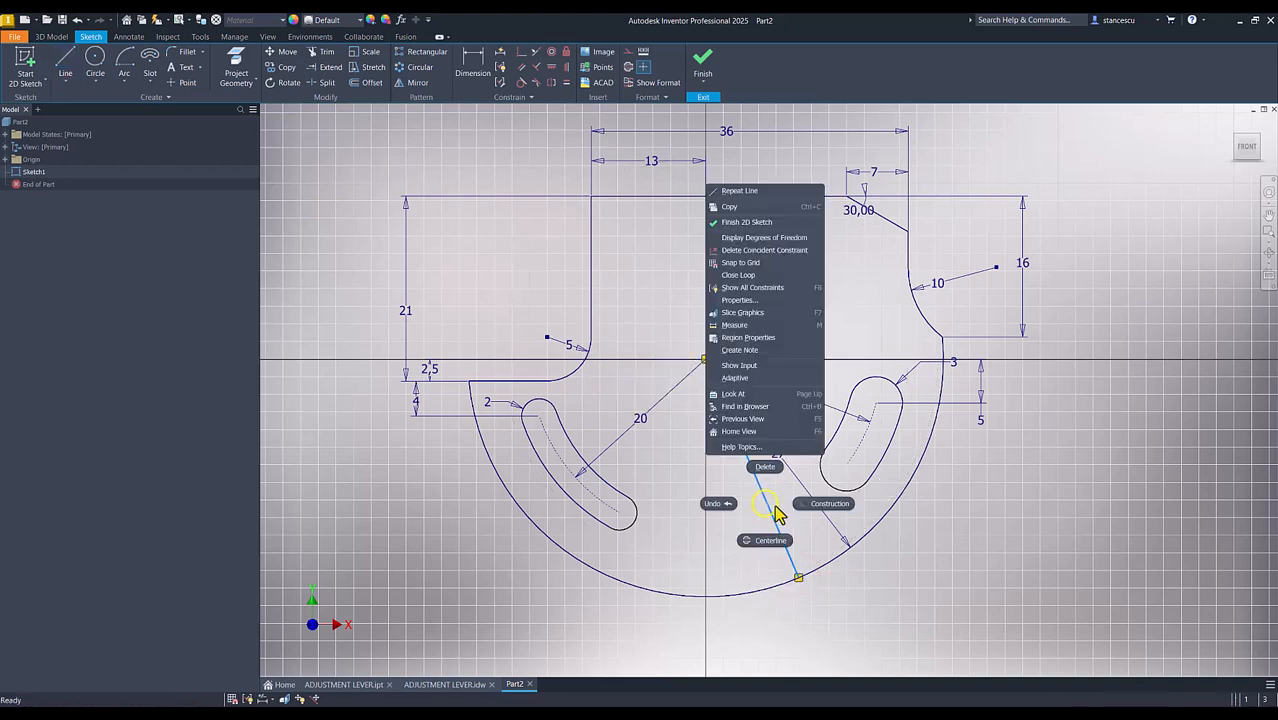
pyautogui.click(819, 501)
pyautogui.click(975, 488)
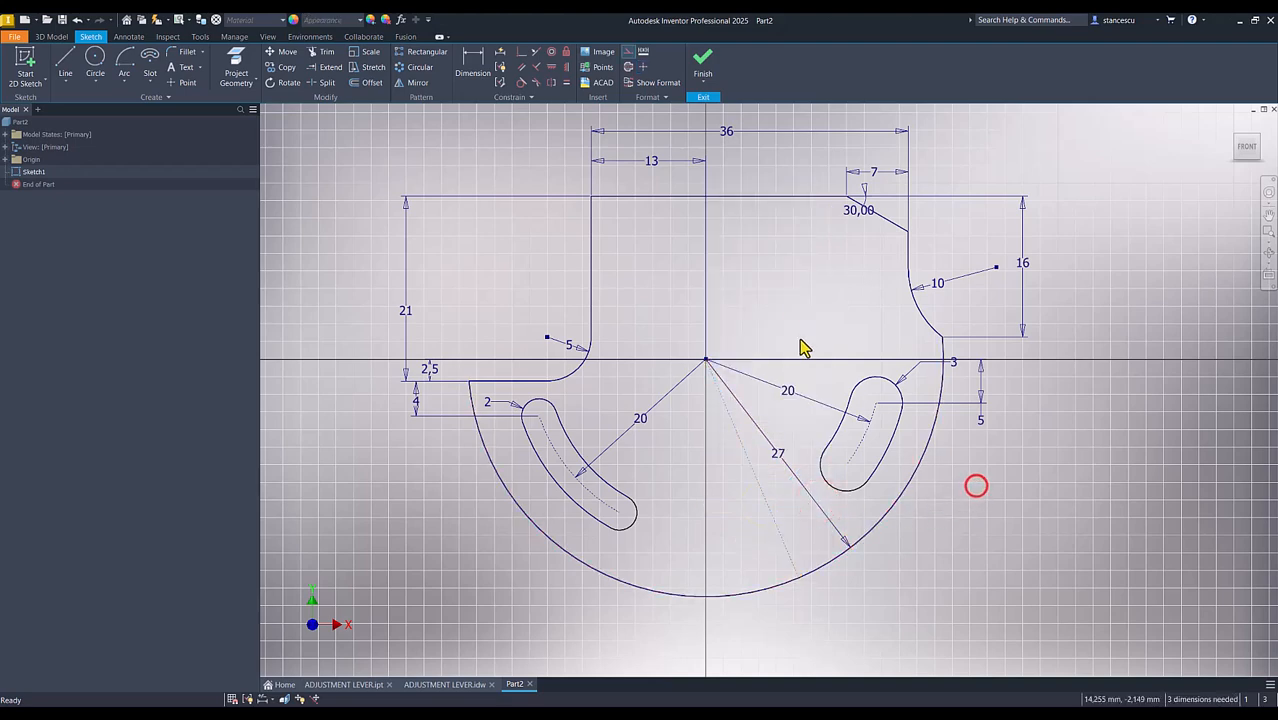
# Step: Dimension the angle between the profile's top line and the construction line as 76°
pyautogui.click(472, 66)
pyautogui.click(757, 198)
pyautogui.click(757, 480)
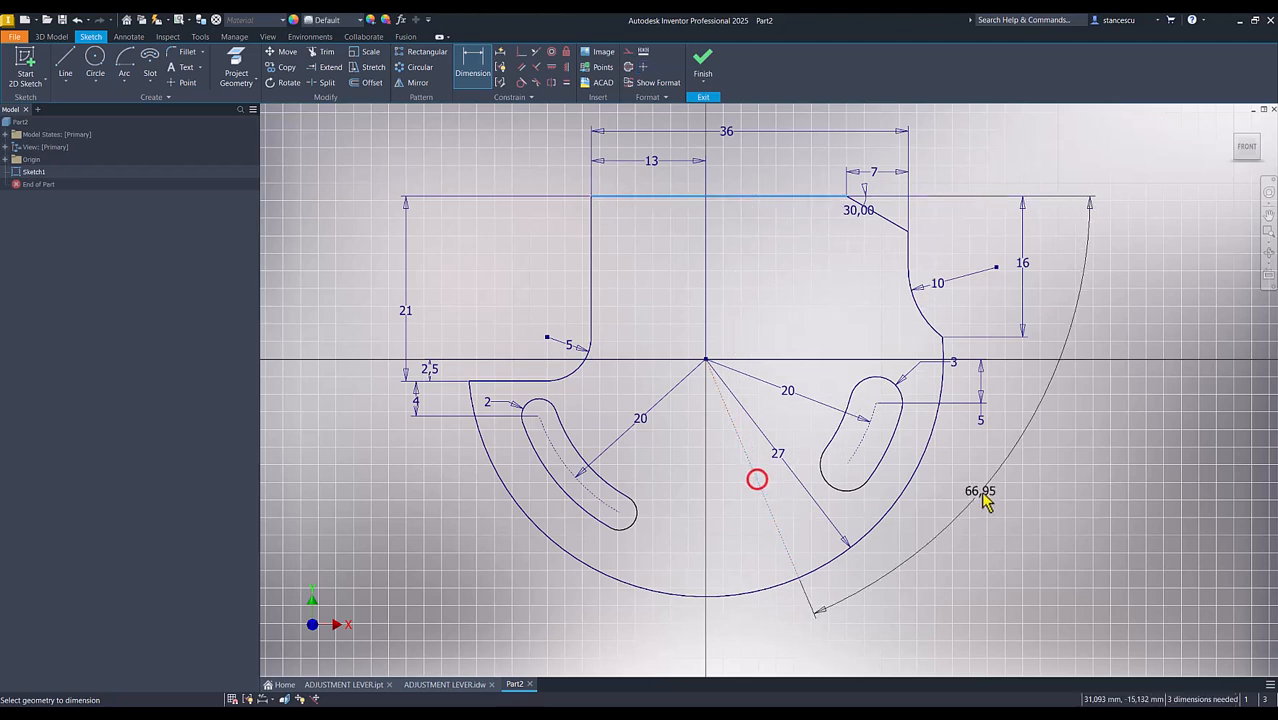
pyautogui.click(1041, 492)
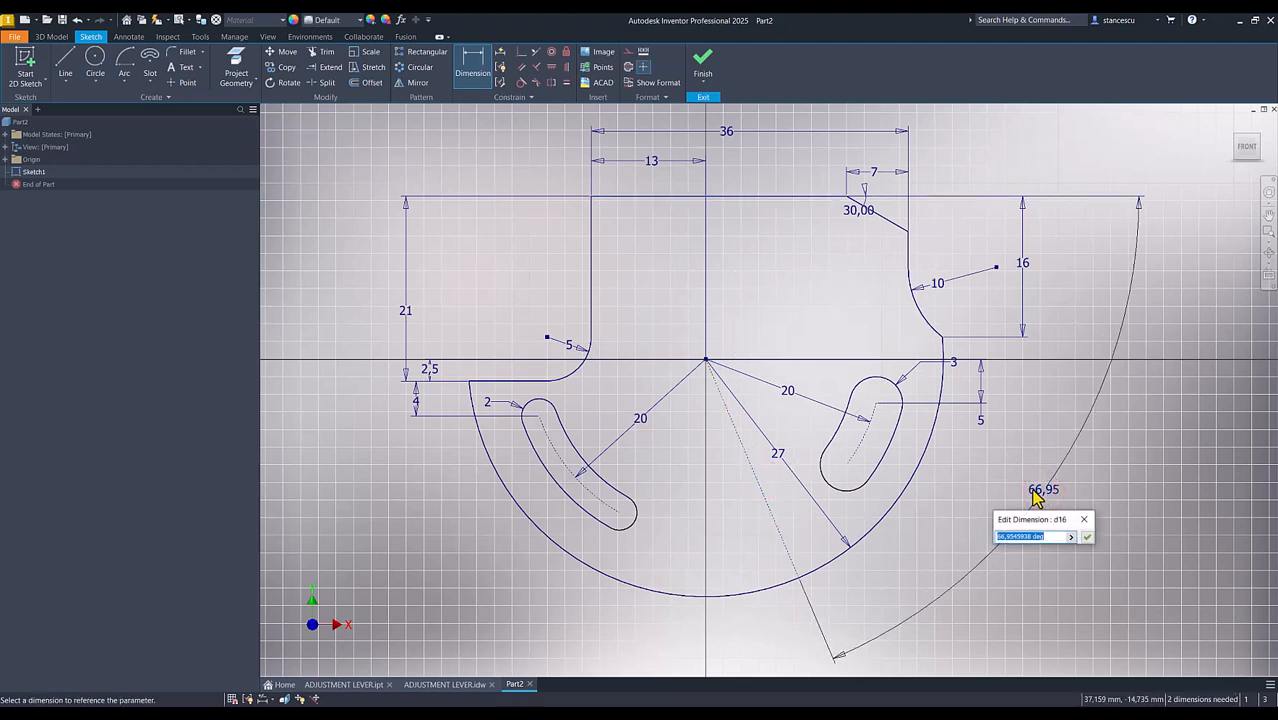
pyautogui.press('Return')
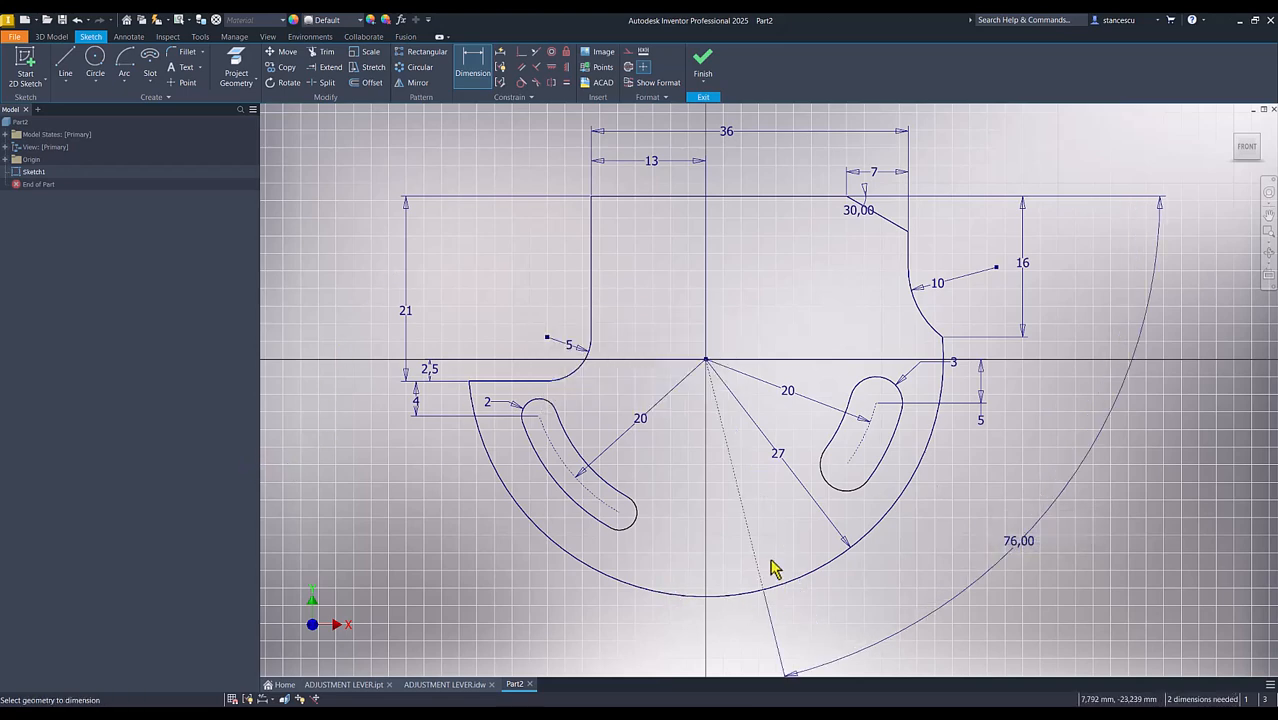
# Step: Dimension the distance from the left slot's lower end centre to the angled construction line as 12 mm
pyautogui.click(752, 531)
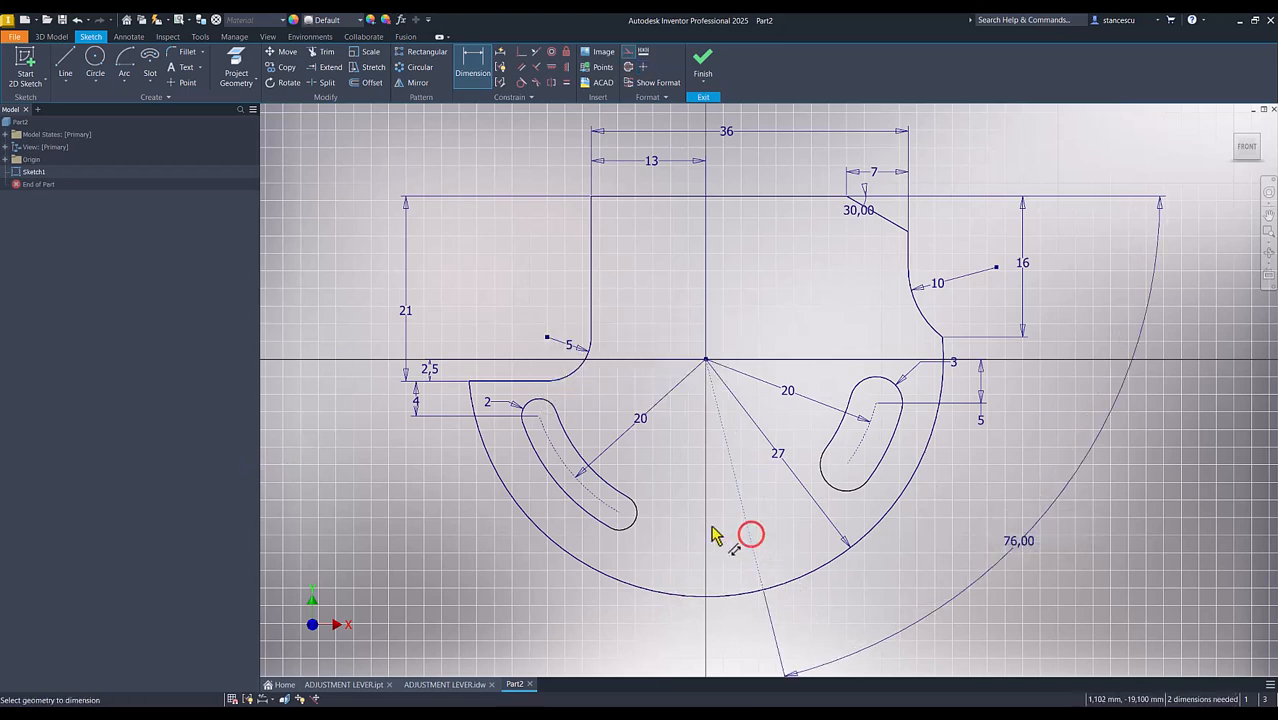
pyautogui.click(621, 516)
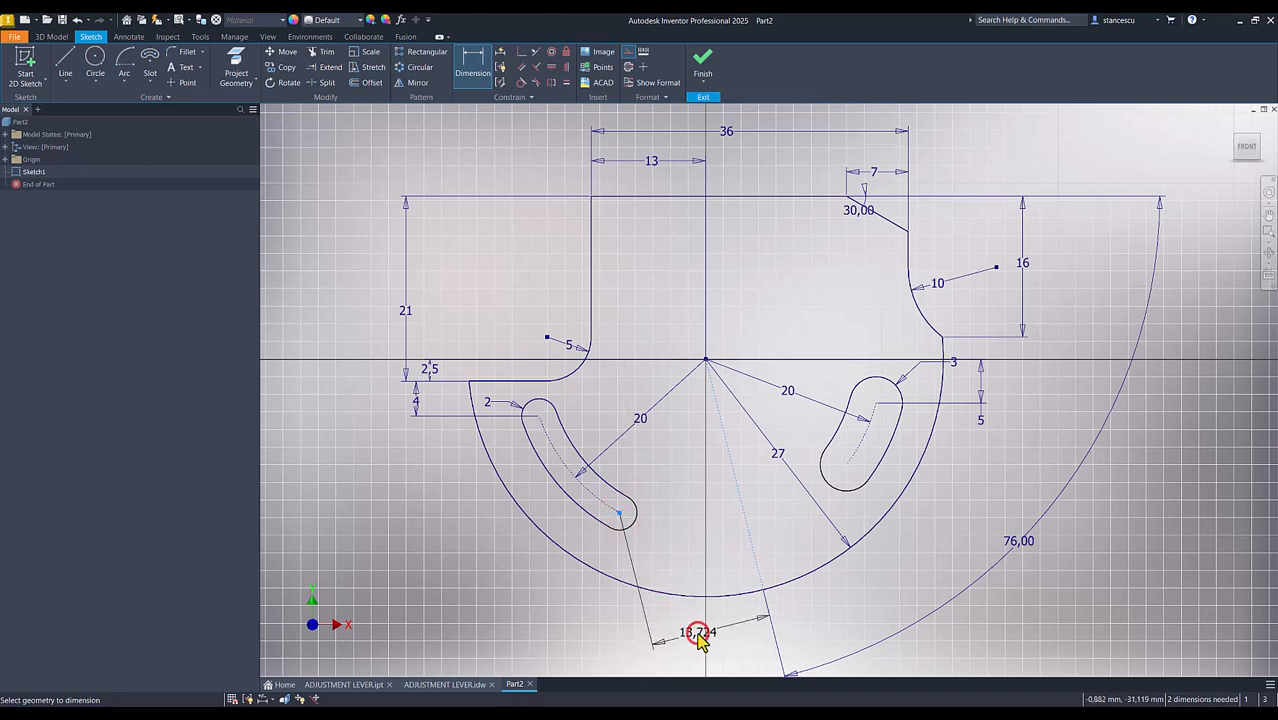
pyautogui.click(700, 640)
pyautogui.write('12')
pyautogui.press('Return')
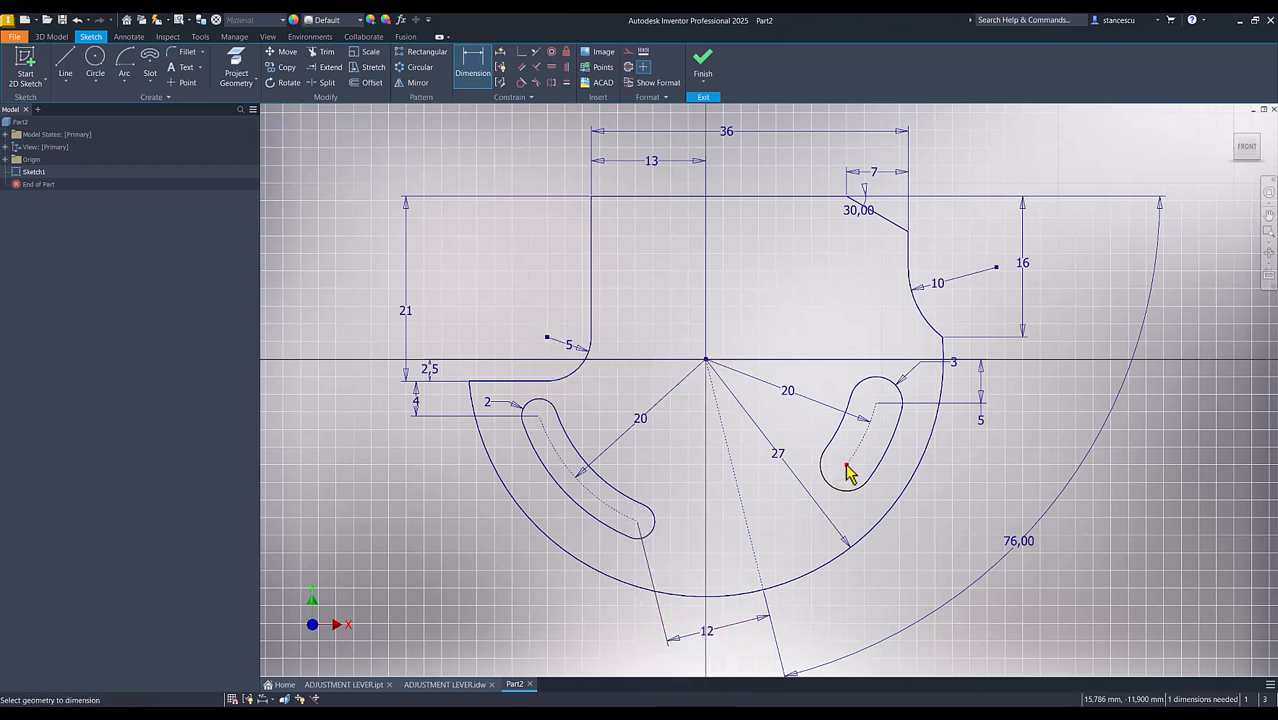
# Step: Dimension the distance from the right slot's lower end centre to the angled construction line as 12 mm
pyautogui.click(831, 494)
pyautogui.click(757, 571)
pyautogui.click(829, 600)
pyautogui.write('12')
pyautogui.press('Return')
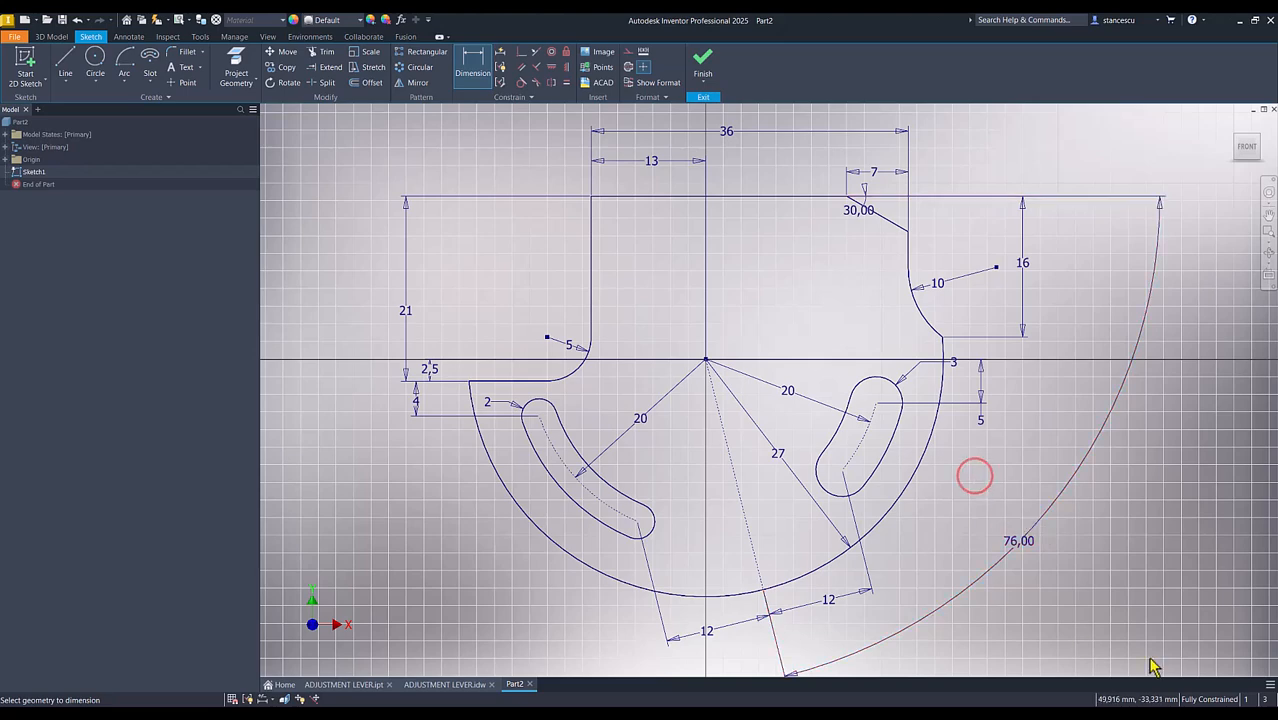
pyautogui.press('Num_Lock')
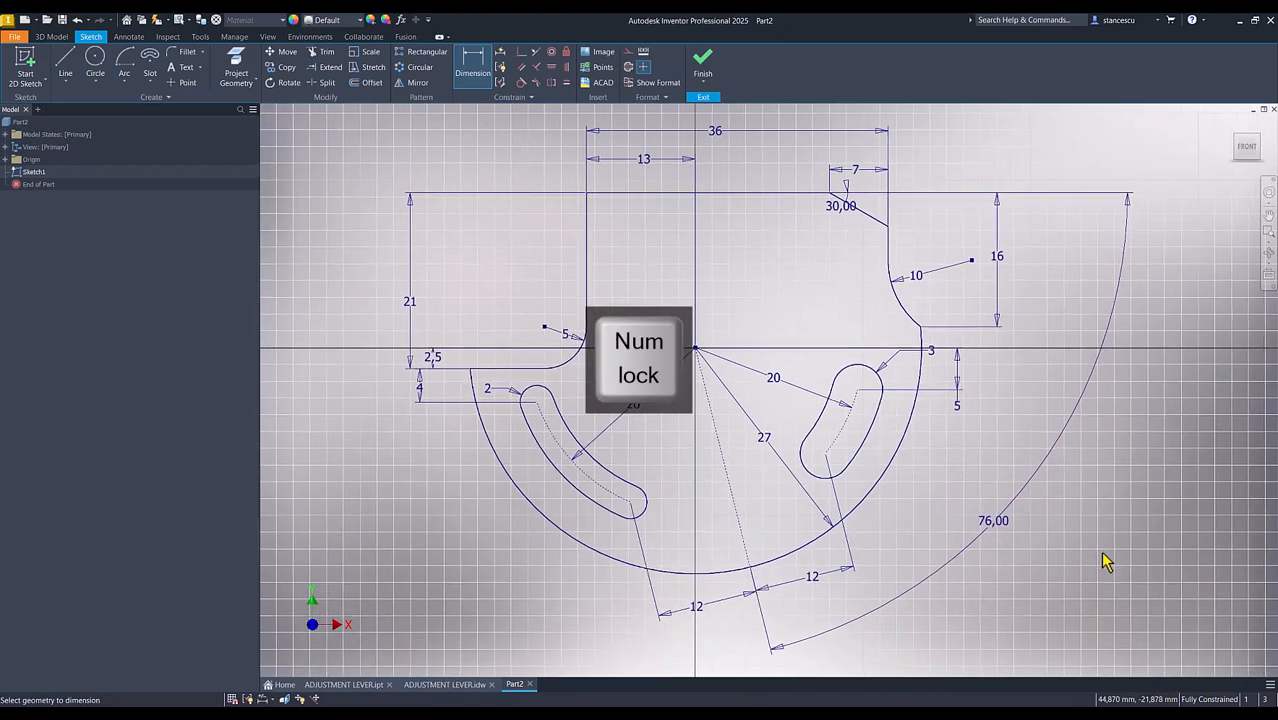
# Step: Examine the ADJUSTMENT LEVER.idw drawing views for the radii and layout of the plate's recessed lower edge, and return to Part2
pyautogui.click(445, 685)
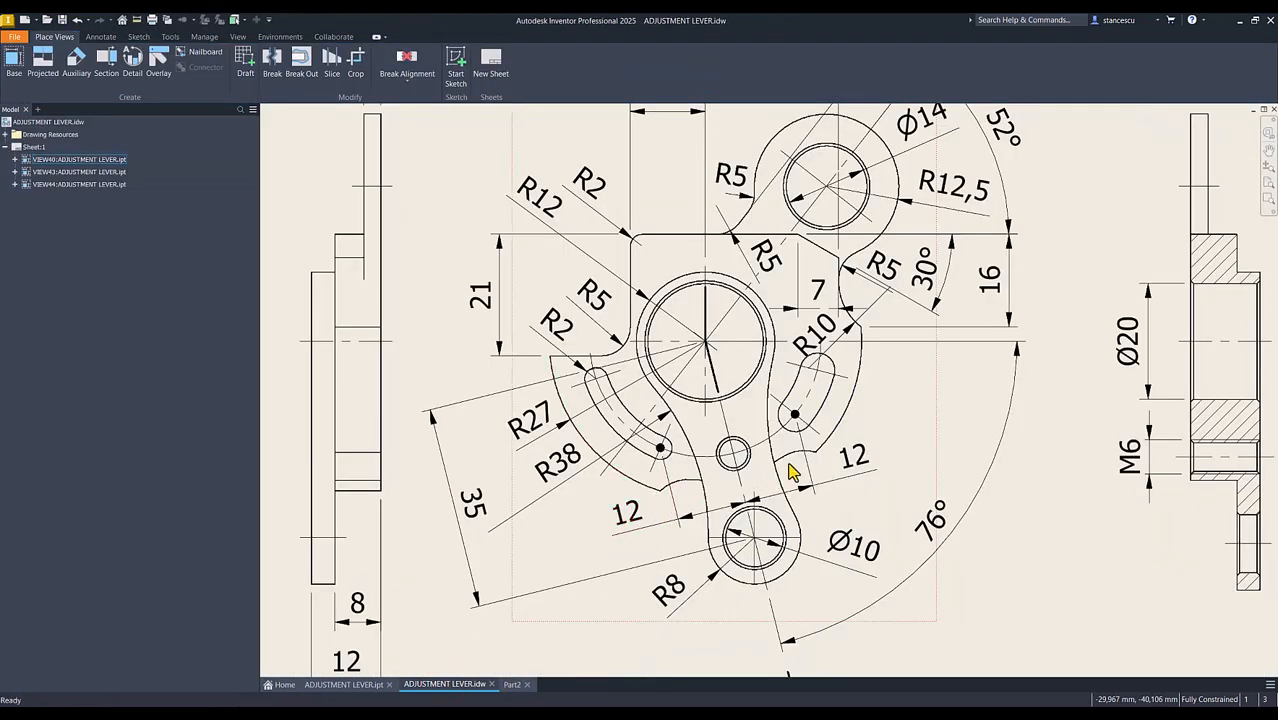
pyautogui.moveTo(614, 492)
pyautogui.mouseDown(button='middle')
pyautogui.moveTo(480, 511)
pyautogui.moveTo(566, 450)
pyautogui.mouseUp(button='middle')
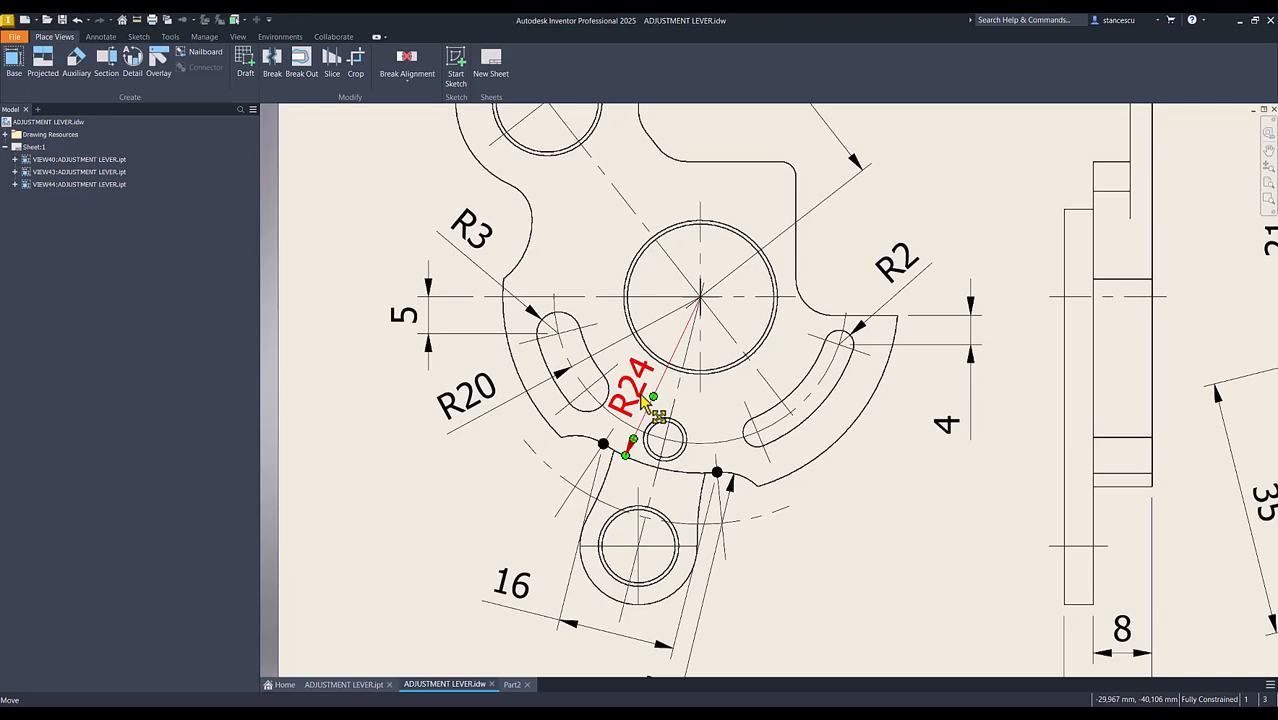
pyautogui.scroll(-1, 699, 608)
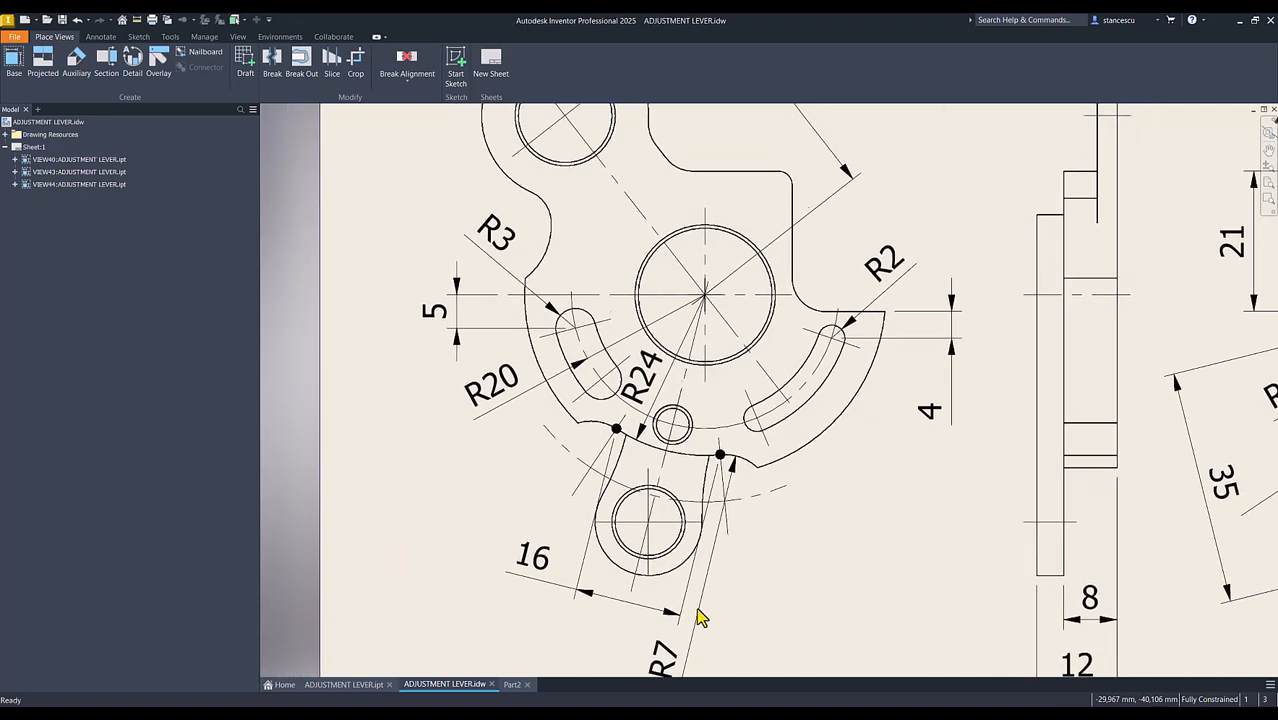
pyautogui.moveTo(699, 608); pyautogui.dragTo(694, 621, button='middle')
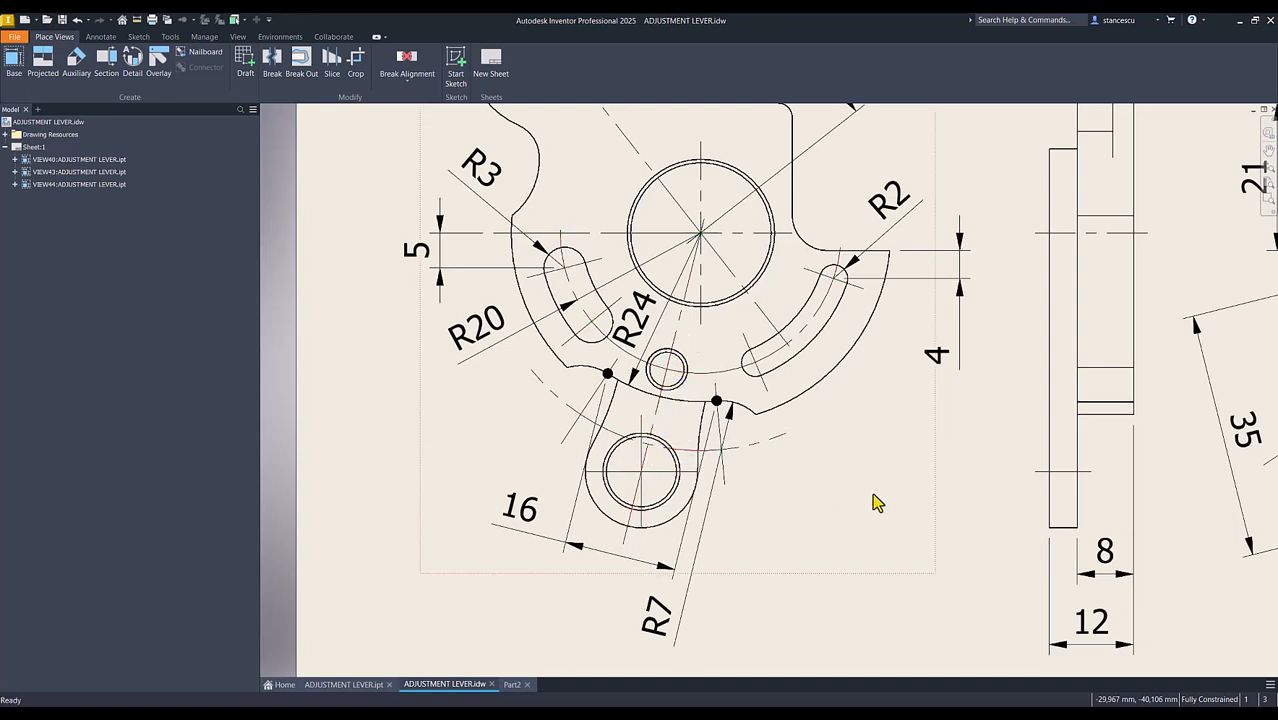
pyautogui.scroll(-1, 942, 508)
pyautogui.scroll(-1, 942, 508)
pyautogui.moveTo(1208, 518); pyautogui.dragTo(911, 512, button='middle')
pyautogui.scroll(1, 911, 512)
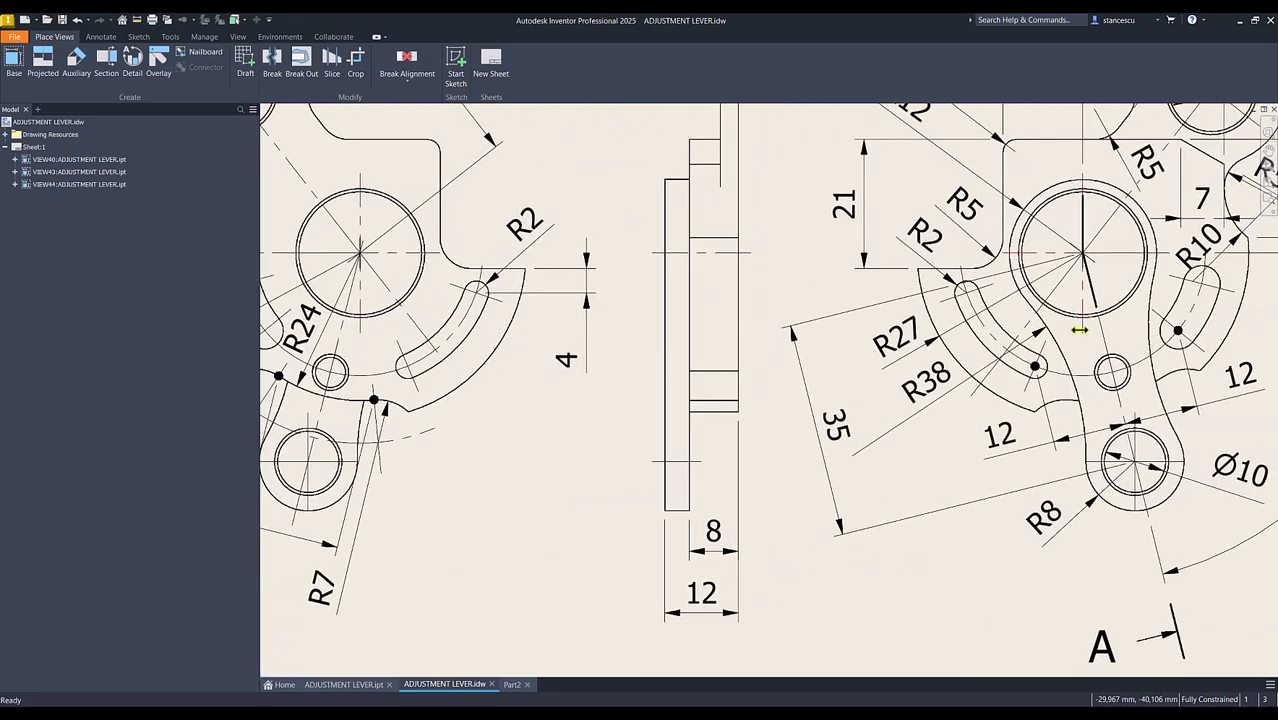
pyautogui.moveTo(728, 537); pyautogui.dragTo(735, 537, button='middle')
pyautogui.scroll(2, 462, 535)
pyautogui.scroll(-1, 487, 530)
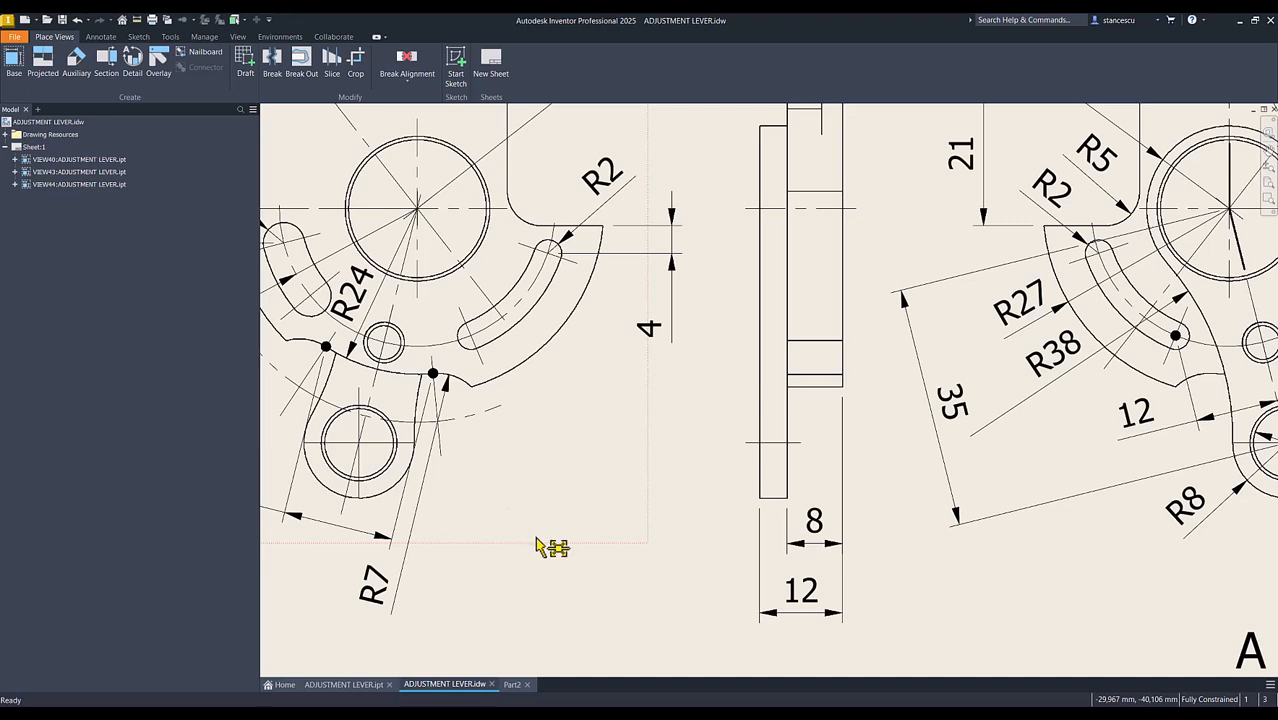
pyautogui.click(512, 684)
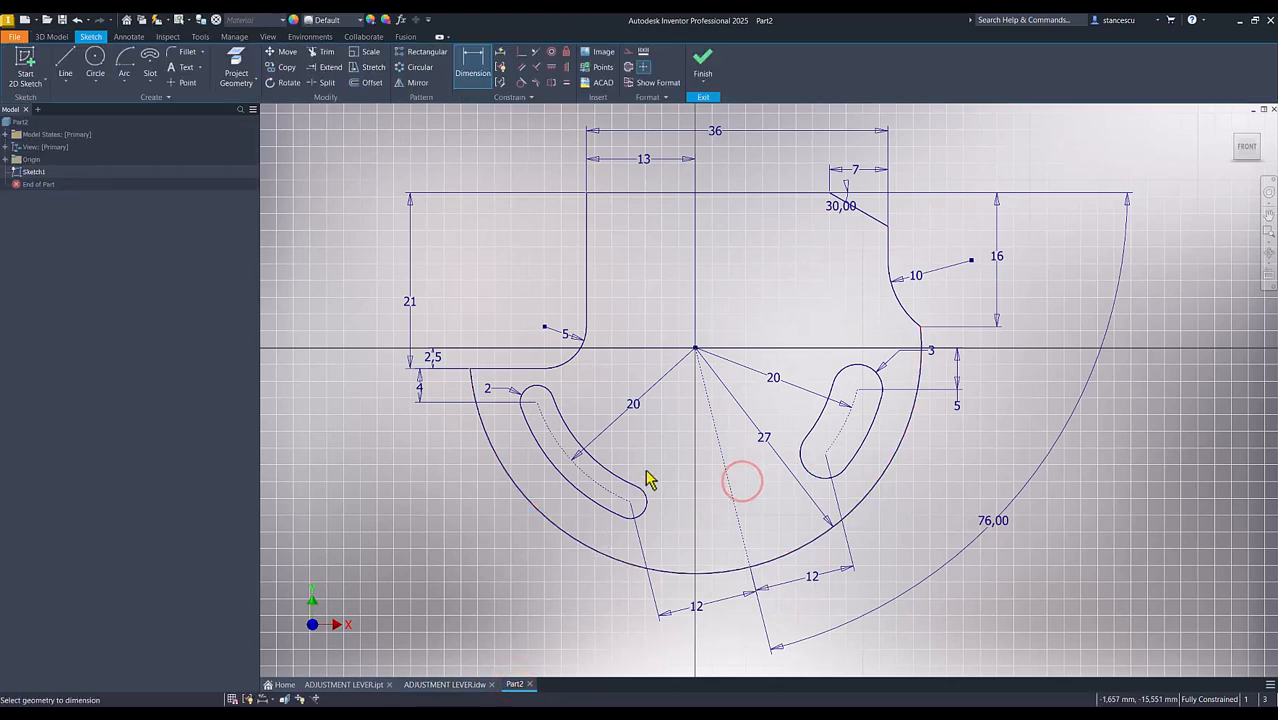
# Step: Sketch an arc centred on the origin with a radius of about 24.2 mm, between the slots and crossing the angled construction line
pyautogui.click(126, 86)
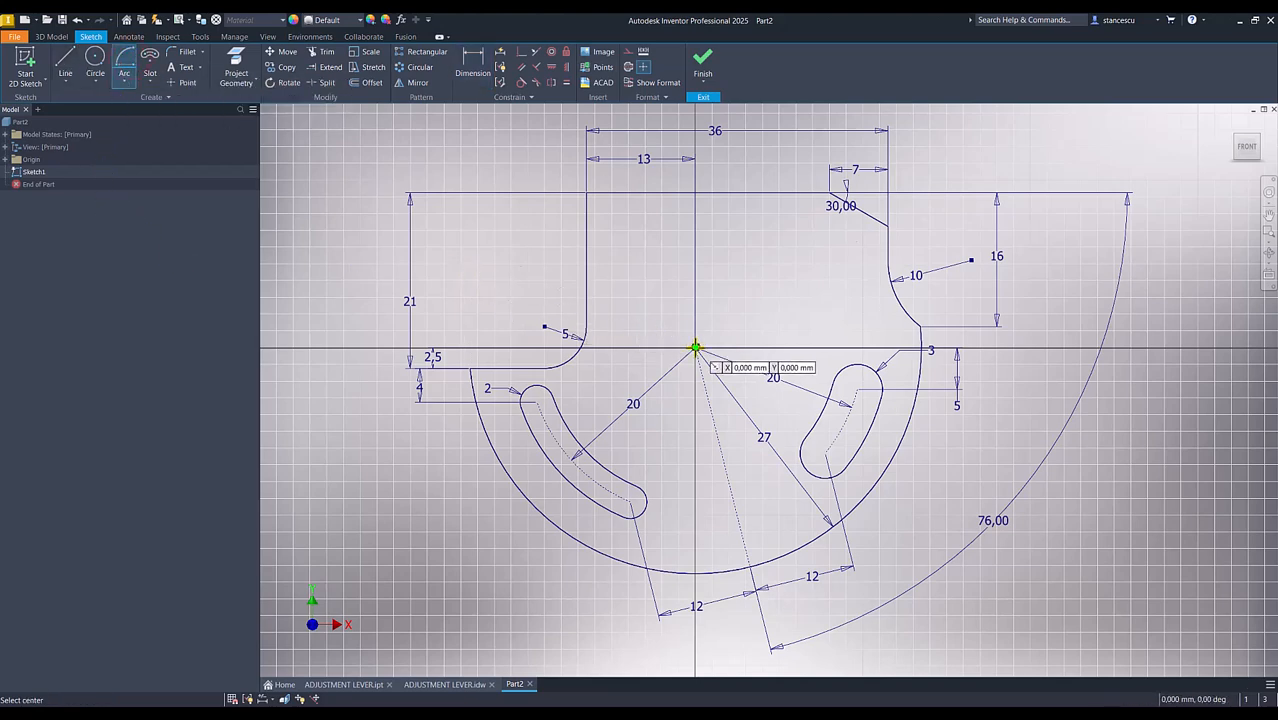
pyautogui.click(695, 348)
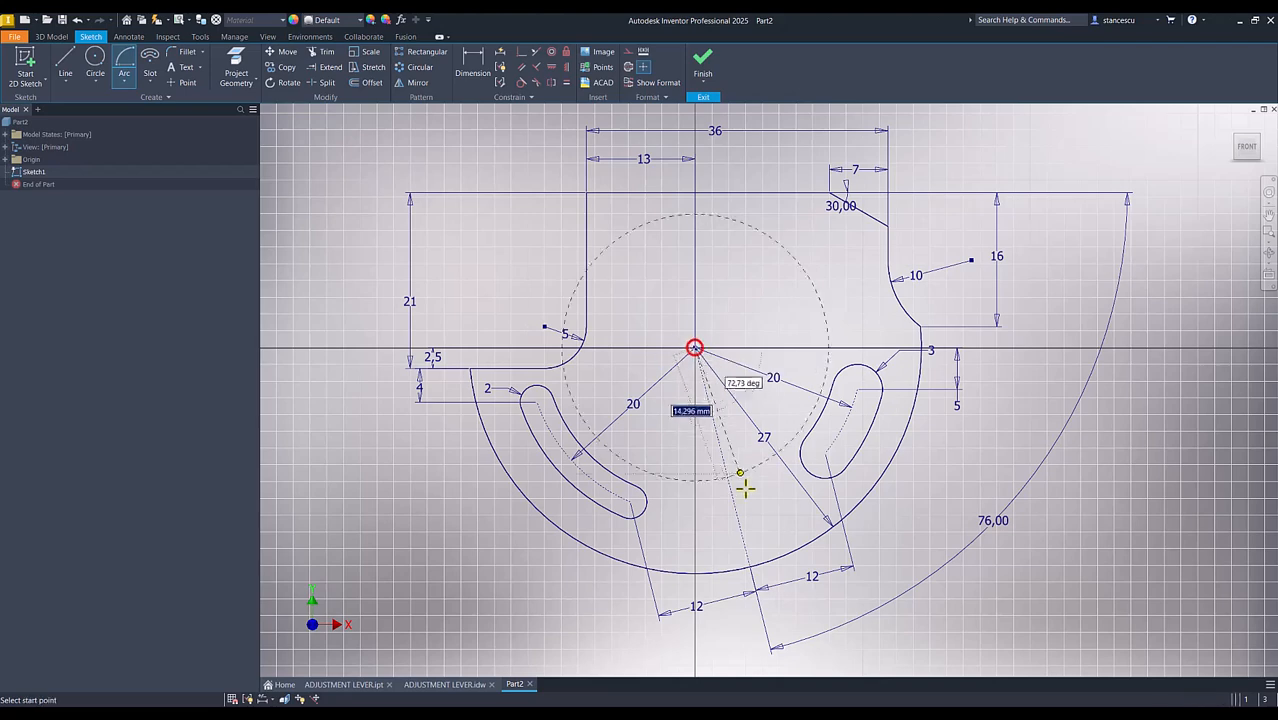
pyautogui.click(803, 517)
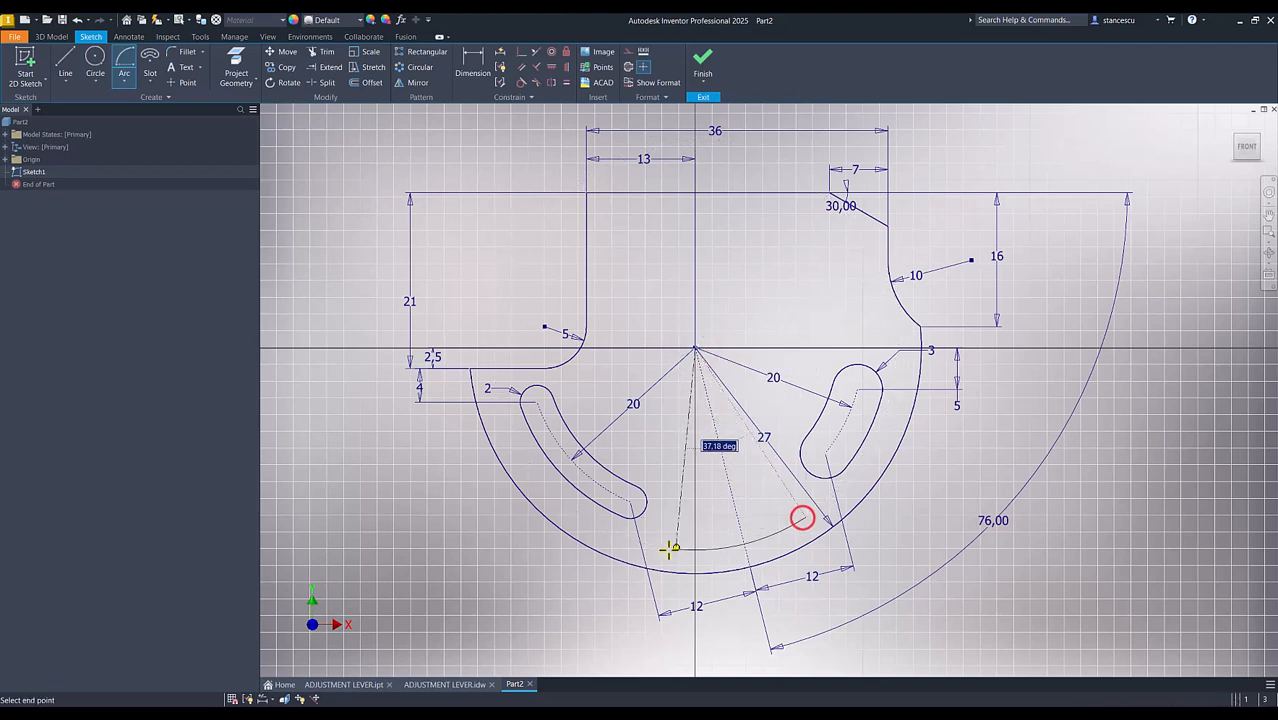
pyautogui.click(662, 550)
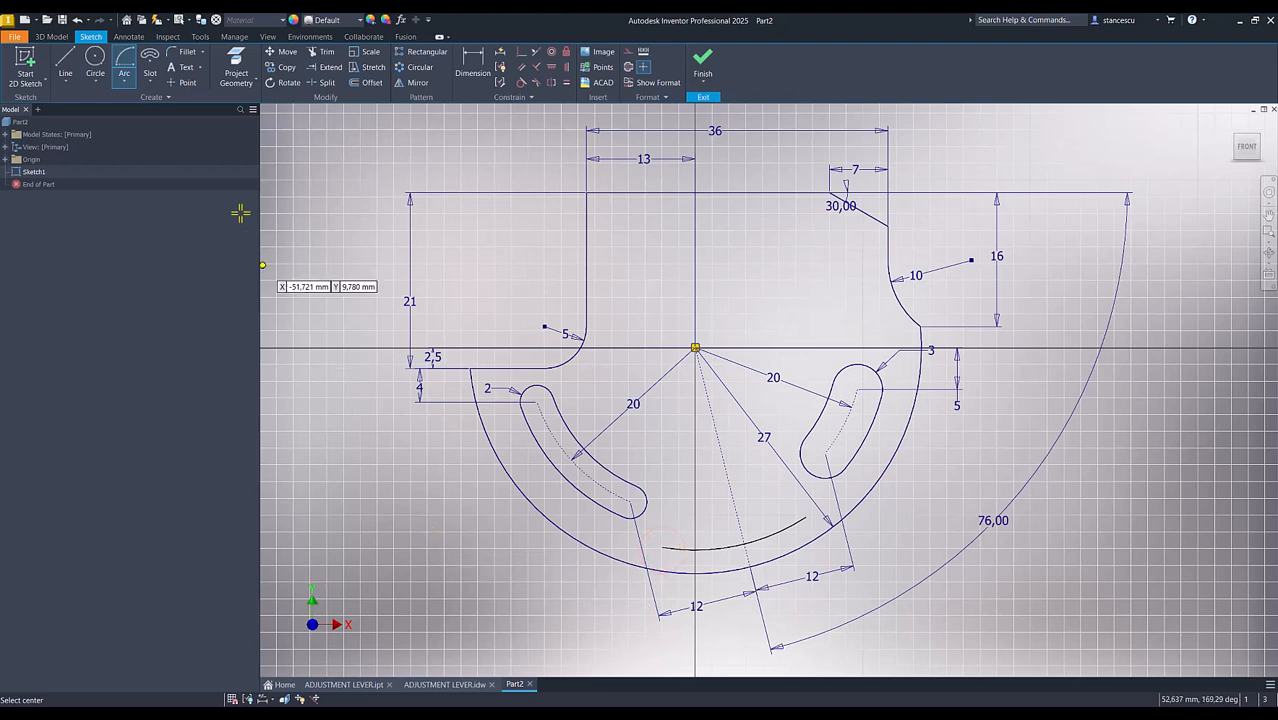
# Step: Add a tangent arc at each end of the new lower arc, running out to the 27 mm outer arc
pyautogui.click(64, 68)
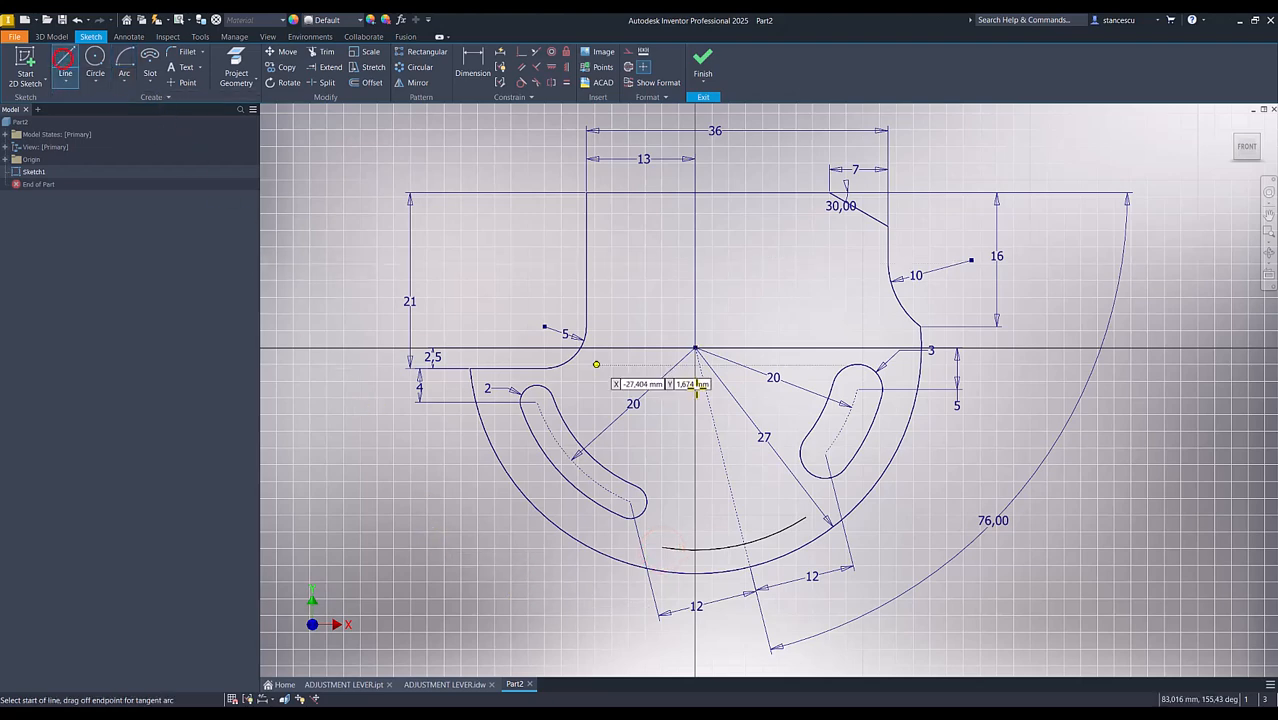
pyautogui.click(805, 516)
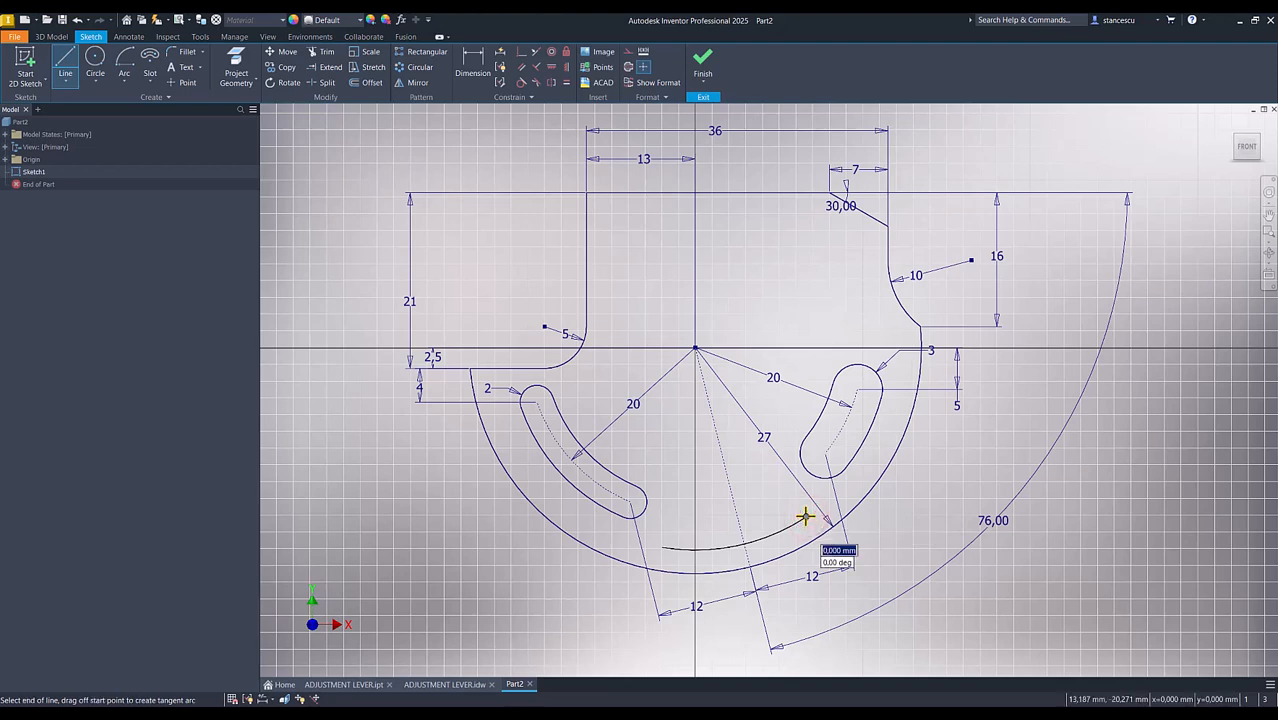
pyautogui.moveTo(806, 514); pyautogui.dragTo(854, 507)
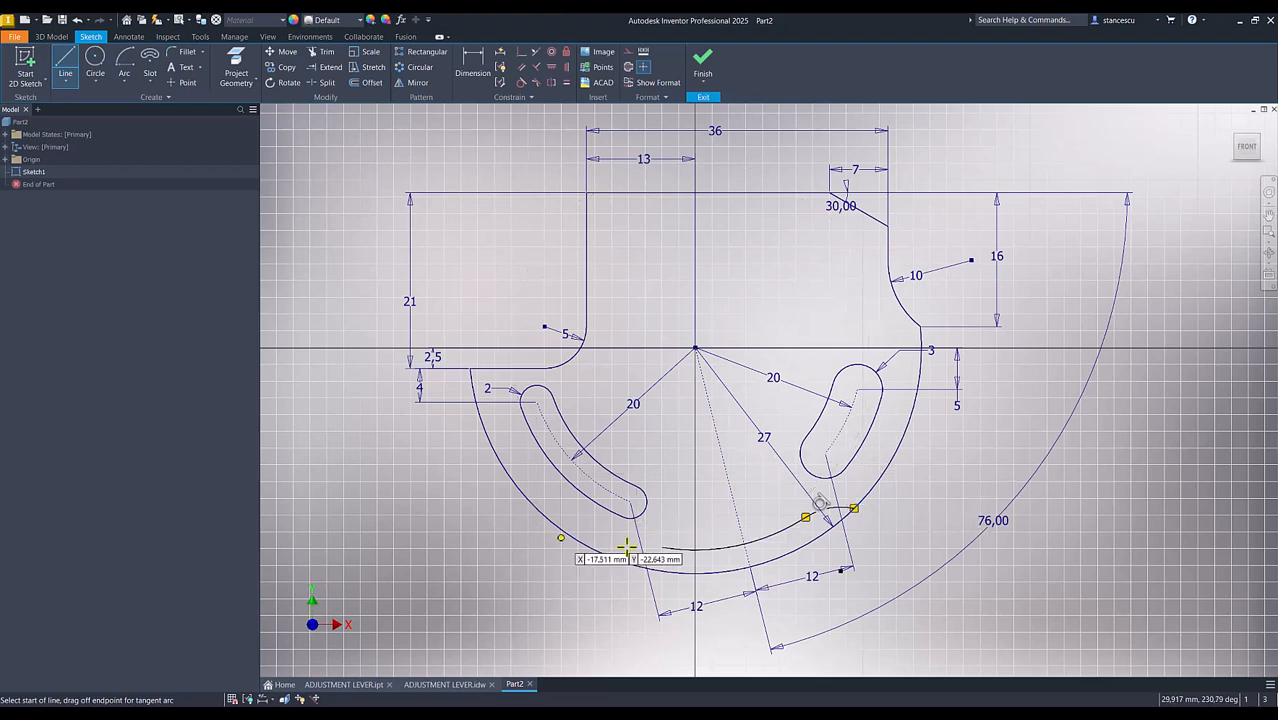
pyautogui.click(661, 546)
pyautogui.moveTo(661, 546); pyautogui.dragTo(609, 556)
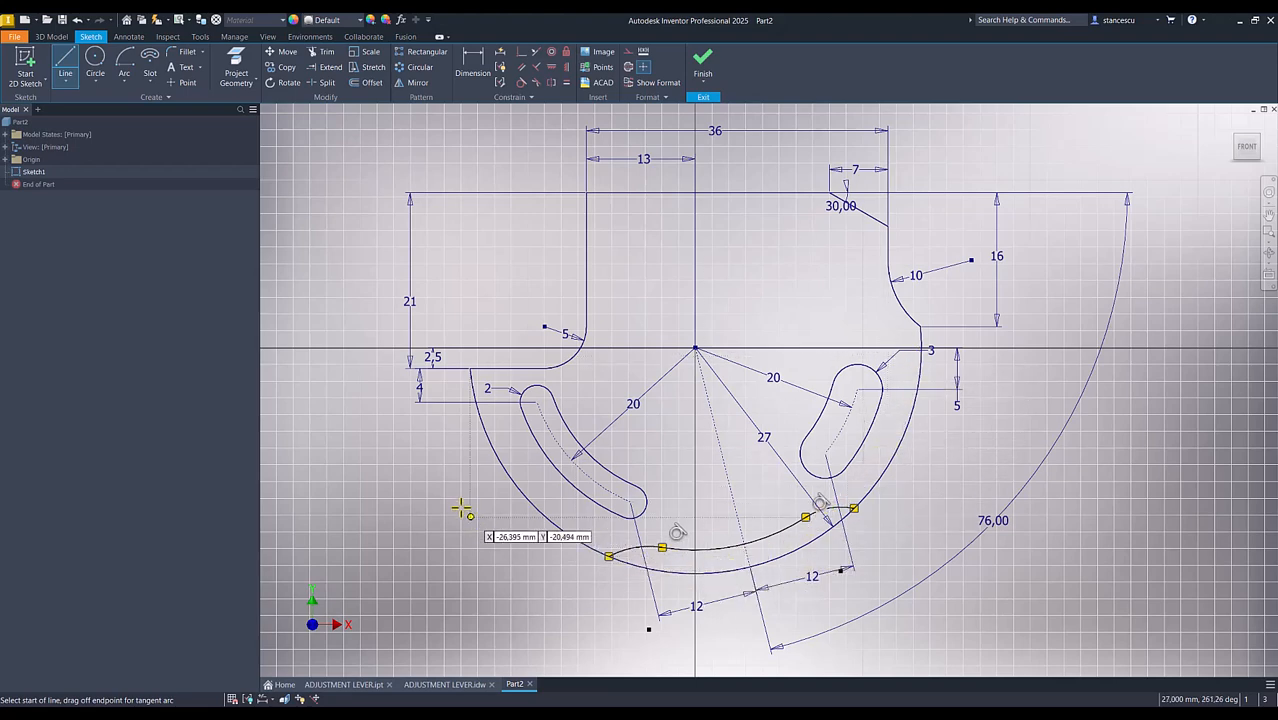
# Step: Split the 27 mm outer arc where the two tangent arcs meet it, and convert the segment between them to construction geometry
pyautogui.click(322, 83)
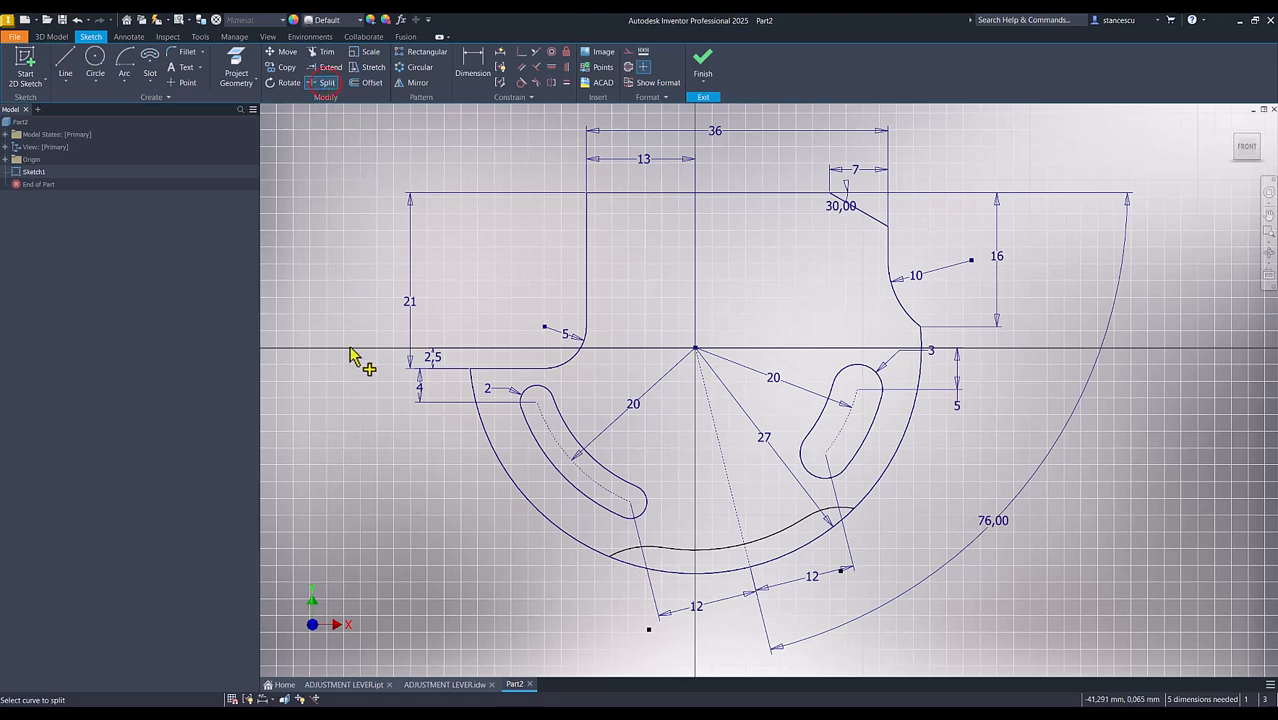
pyautogui.click(619, 564)
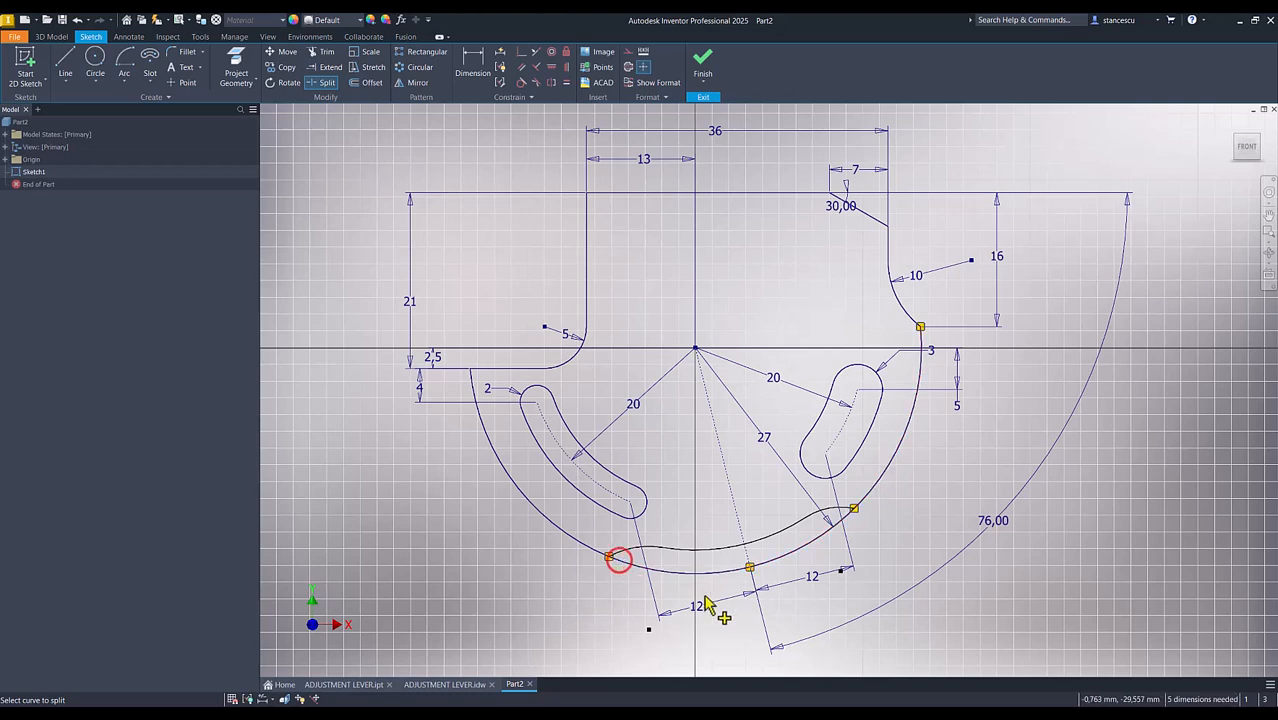
pyautogui.click(846, 519)
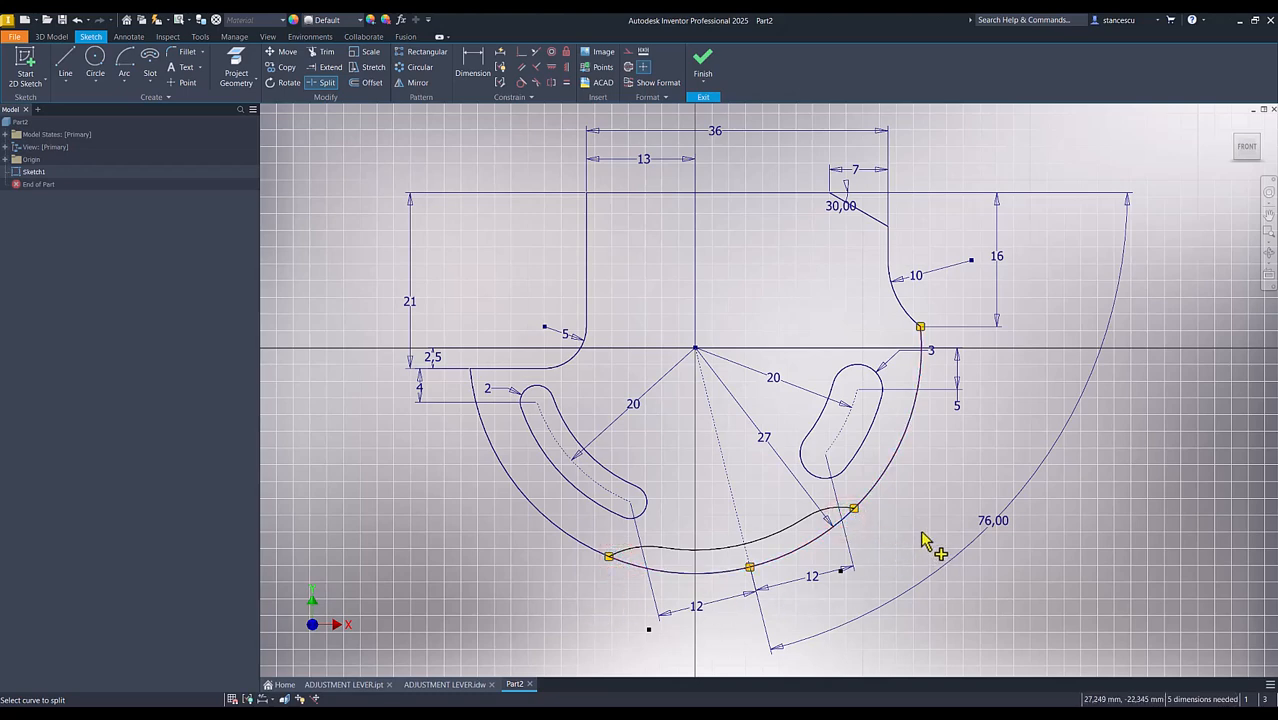
pyautogui.press('Escape')
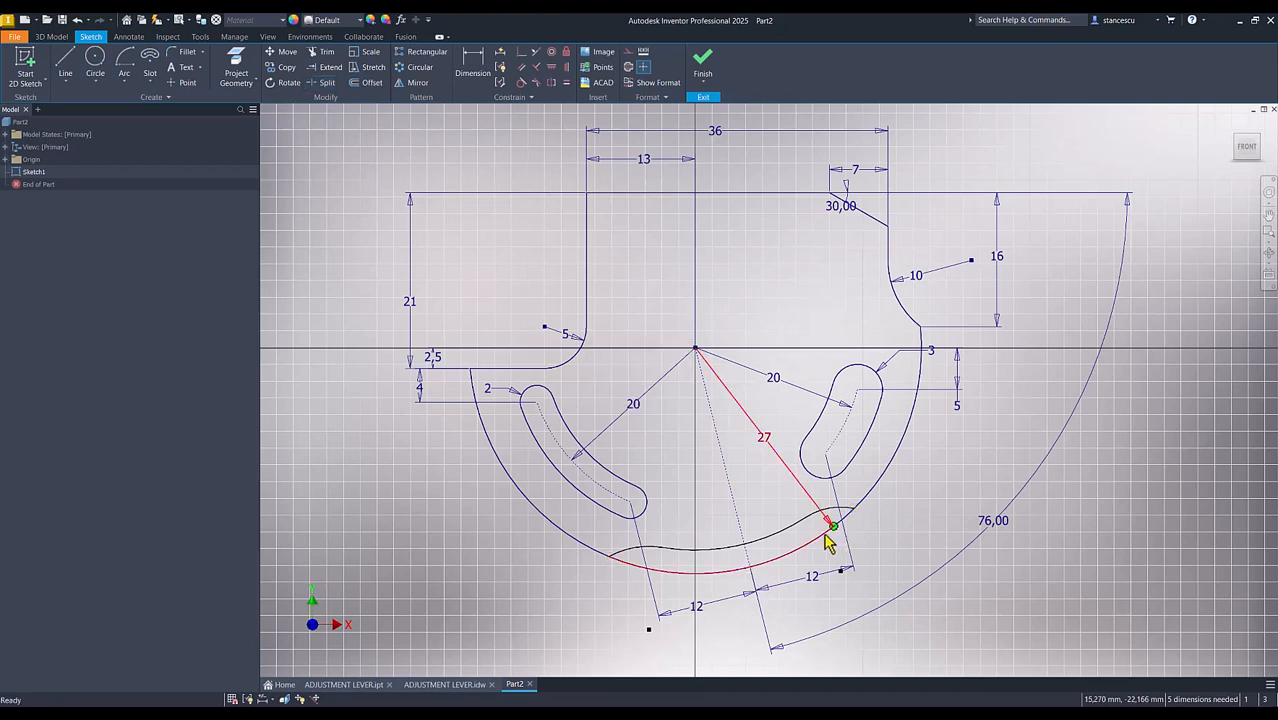
pyautogui.click(852, 519)
pyautogui.rightClick(853, 518)
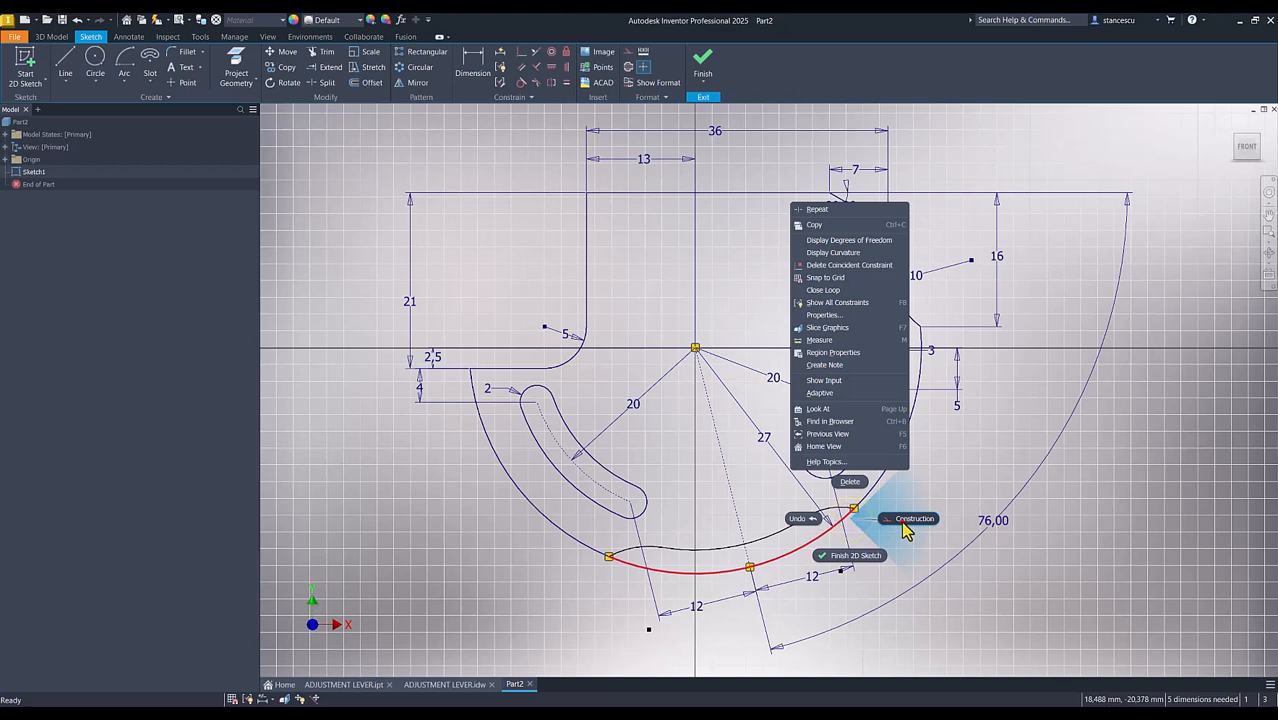
pyautogui.click(902, 521)
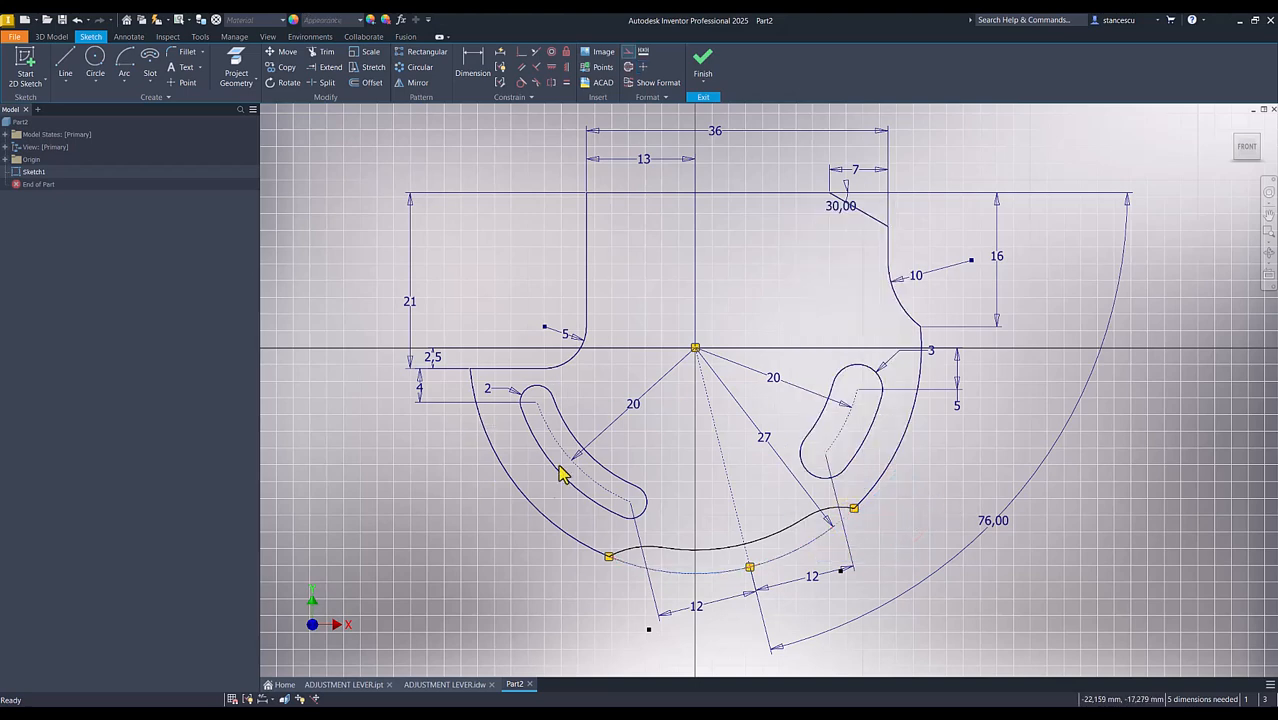
# Step: Apply an equal constraint to the two small tangent arcs at the lower edge
pyautogui.click(567, 83)
pyautogui.click(635, 552)
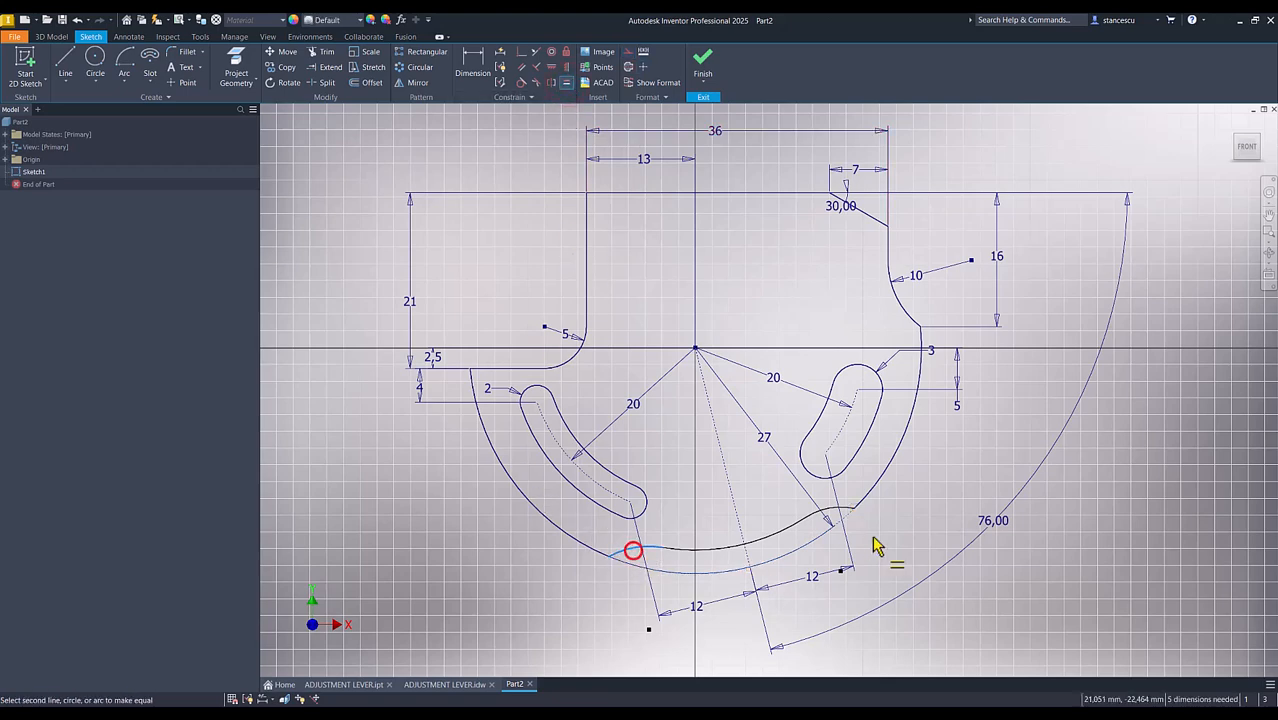
pyautogui.click(837, 518)
# Step: Dimension the radius of the lower arc centred on the origin as 24 mm
pyautogui.click(473, 64)
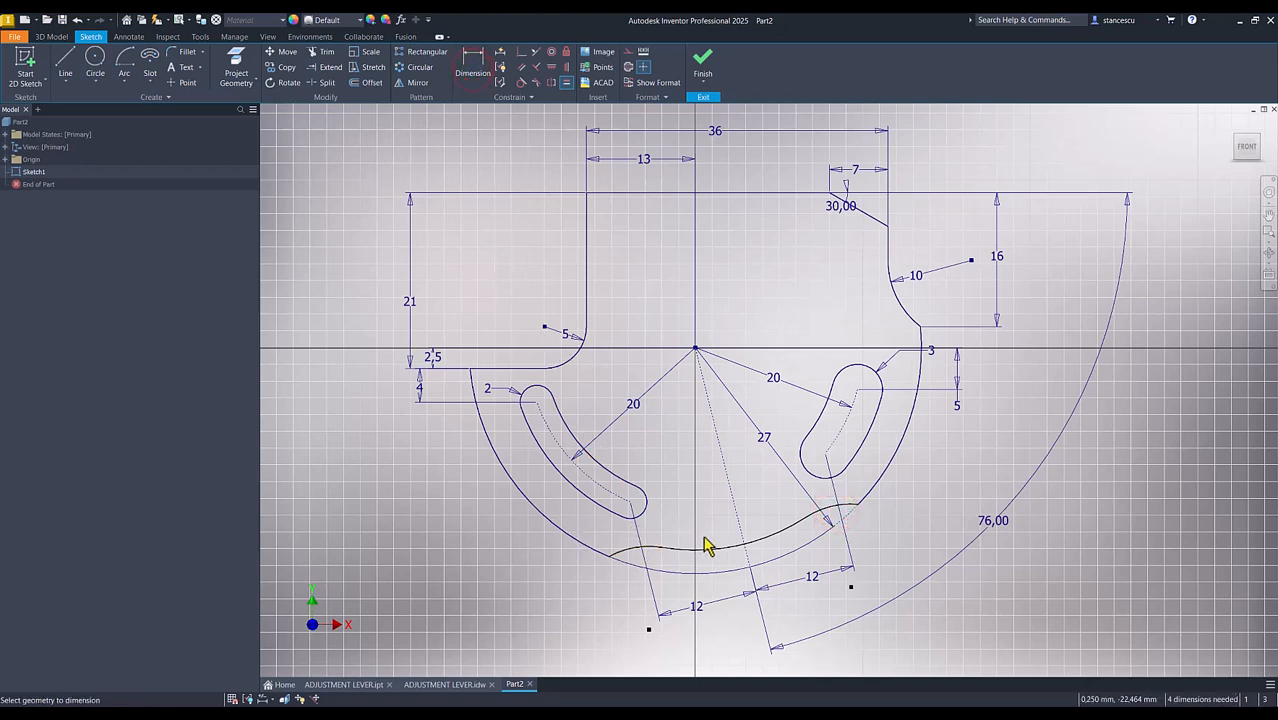
pyautogui.click(738, 545)
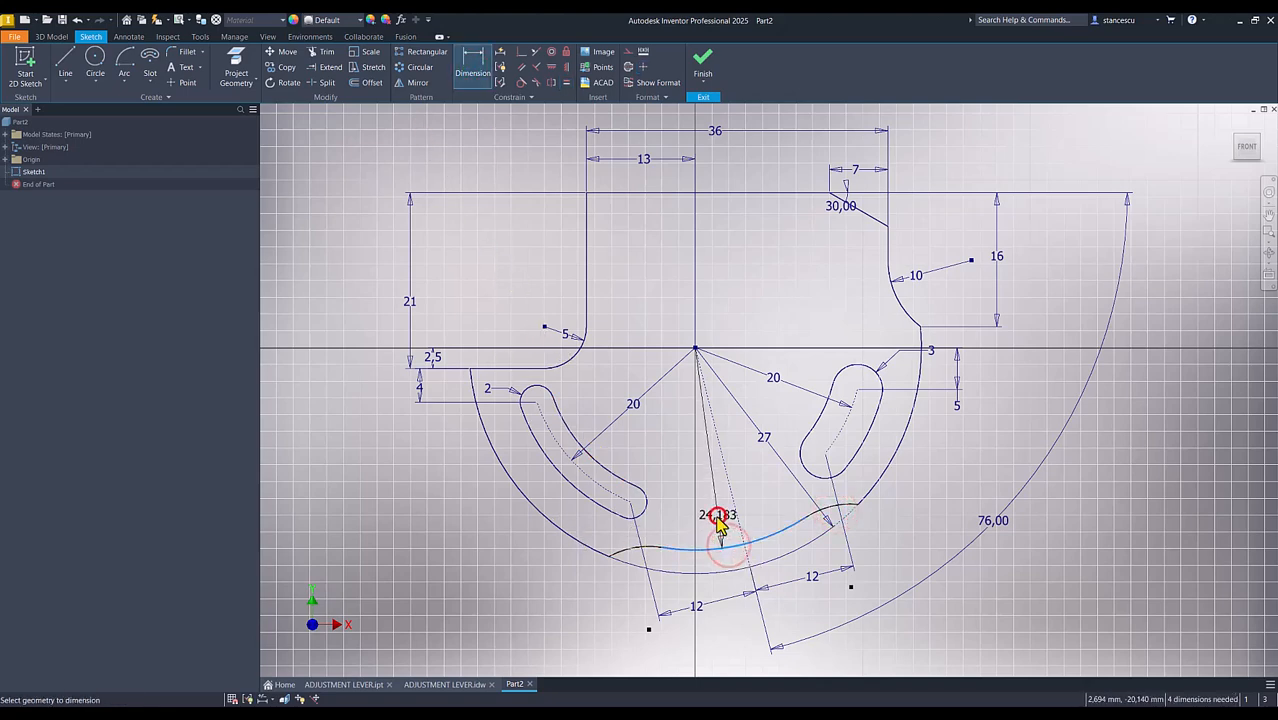
pyautogui.click(718, 524)
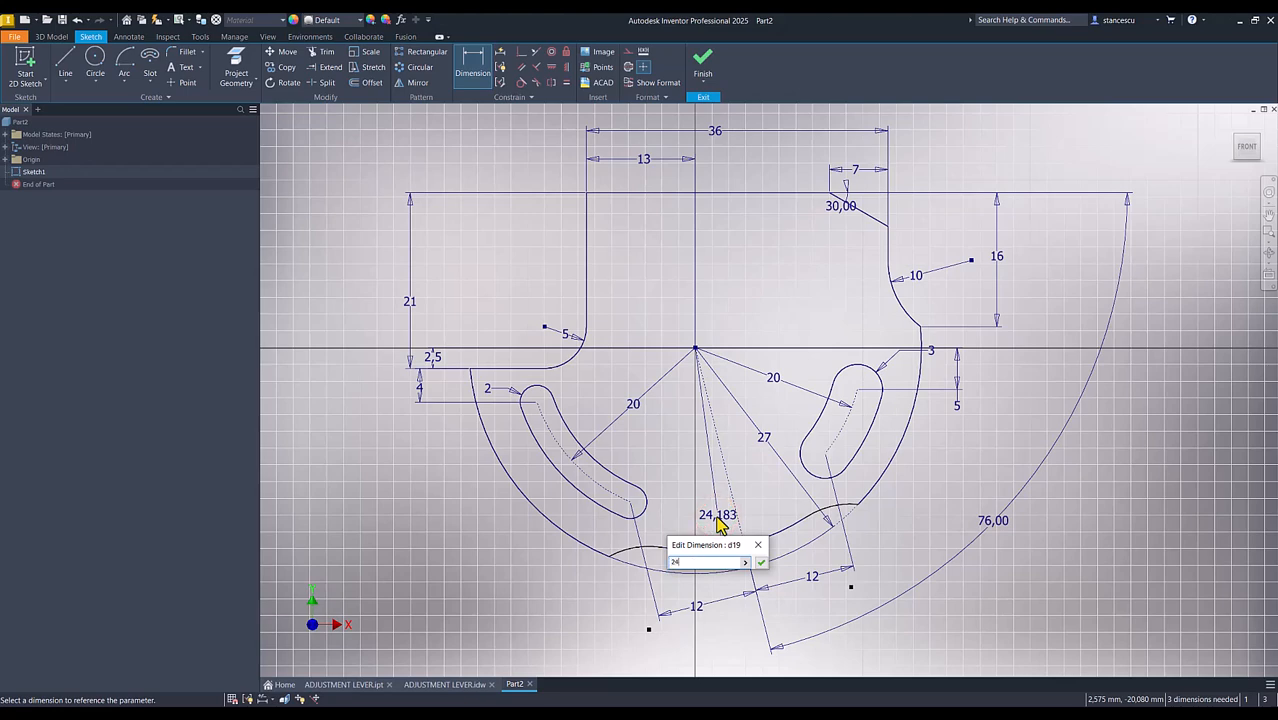
pyautogui.press('Return')
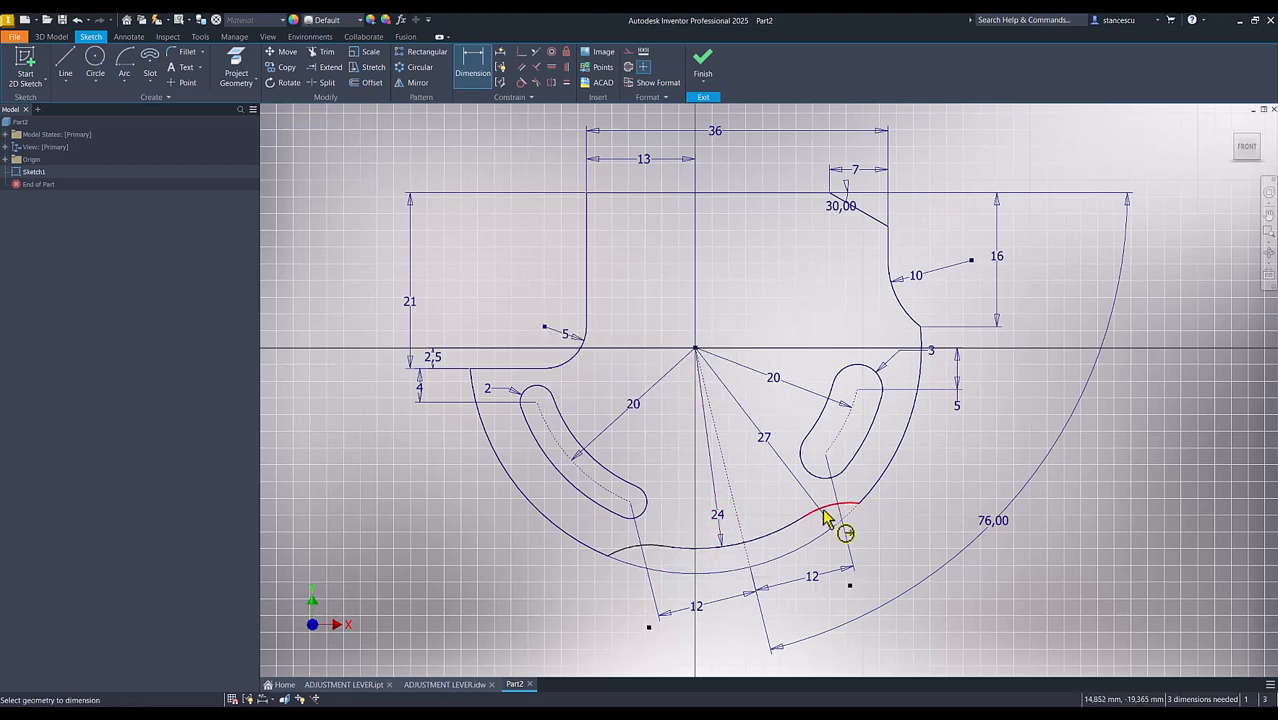
# Step: Dimension the radius of the right tangent arc as 7 mm
pyautogui.click(823, 507)
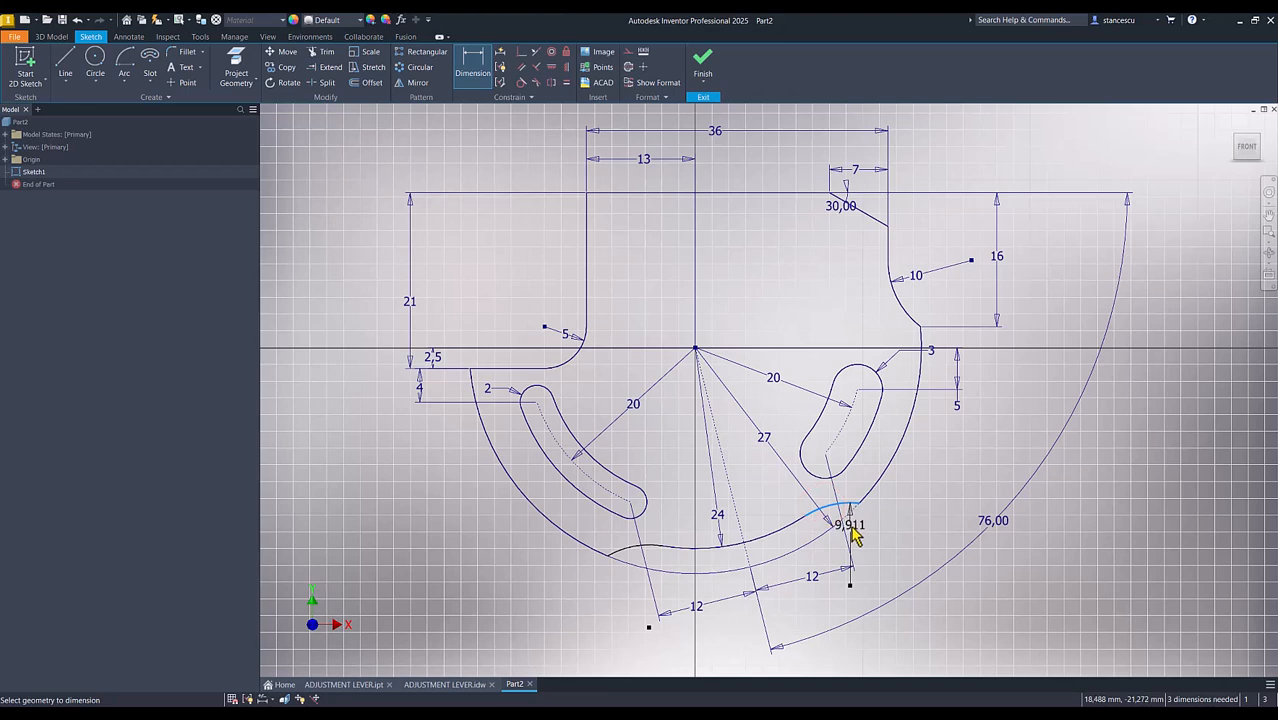
pyautogui.click(851, 530)
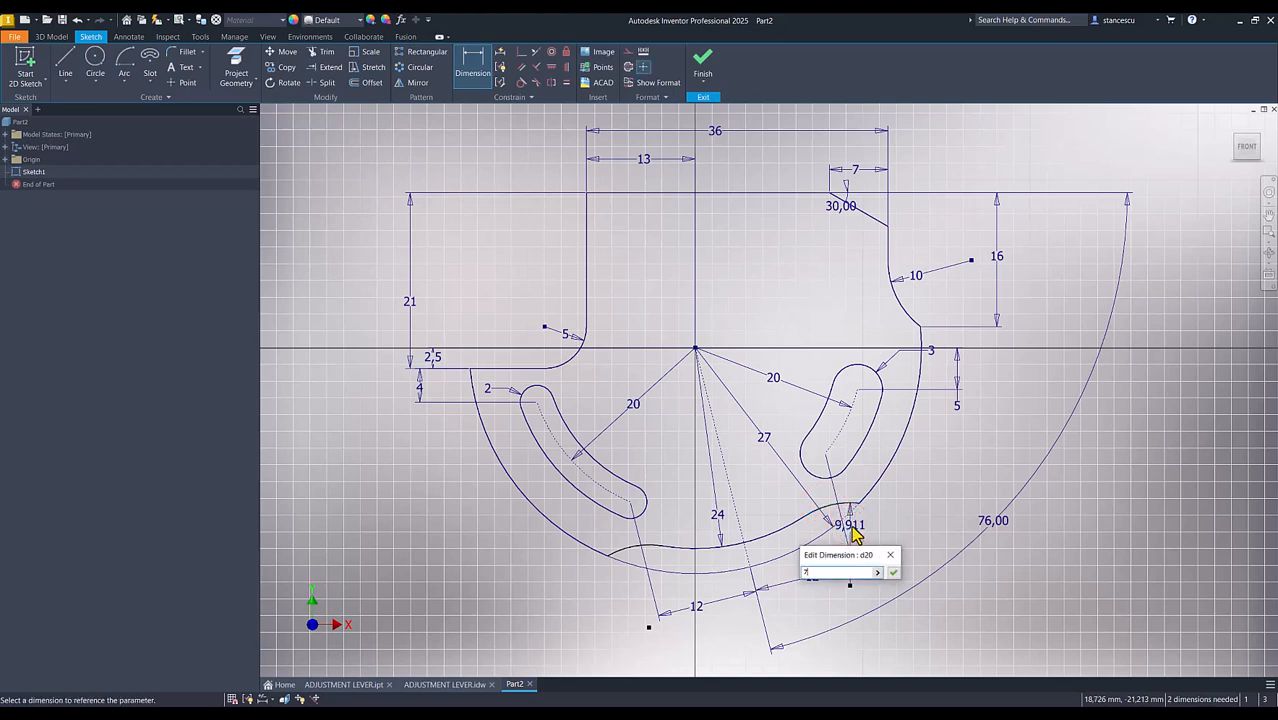
pyautogui.write('7')
pyautogui.press('Return')
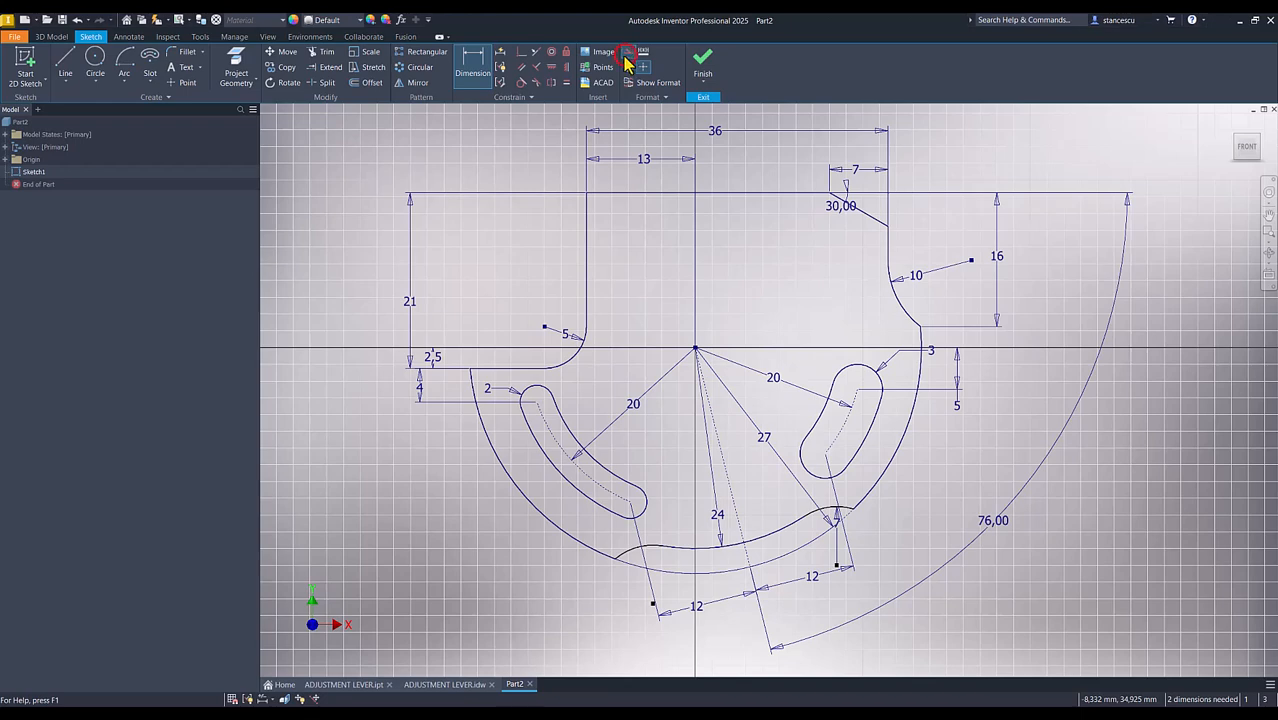
# Step: Add a coincident constraint between the midpoint of the 24 mm lower arc and the angled construction line
pyautogui.click(521, 54)
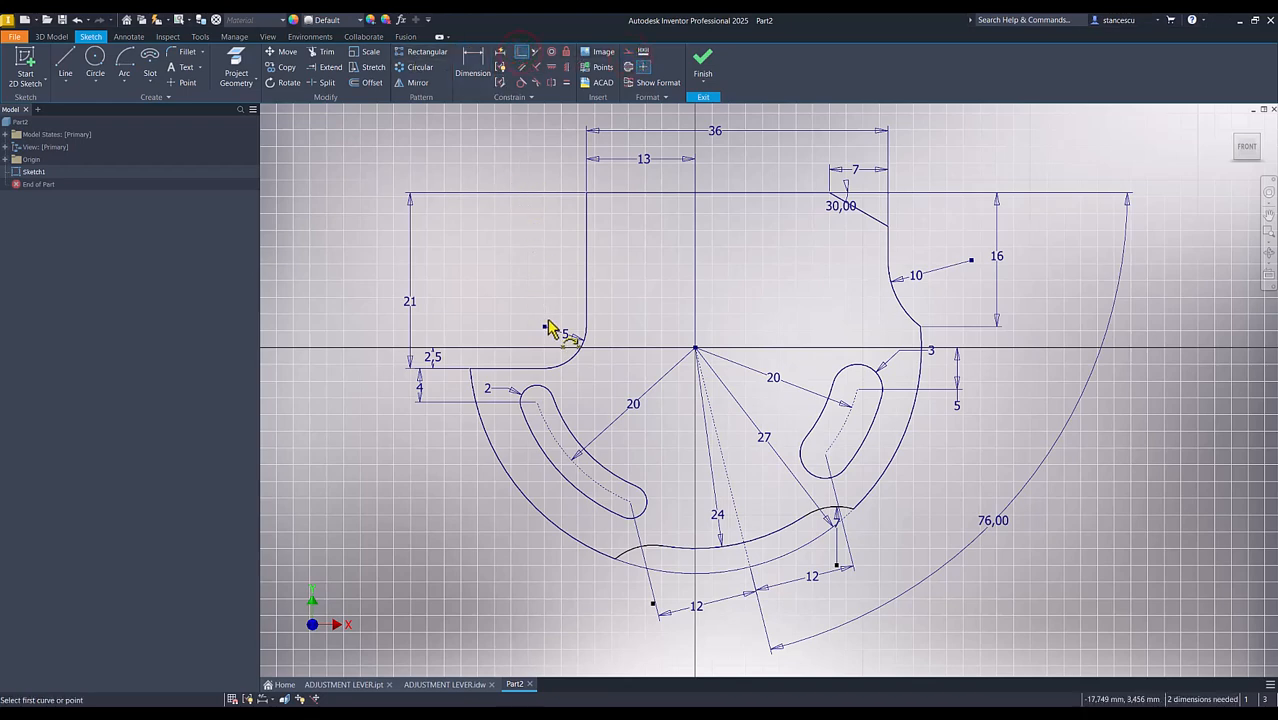
pyautogui.click(736, 543)
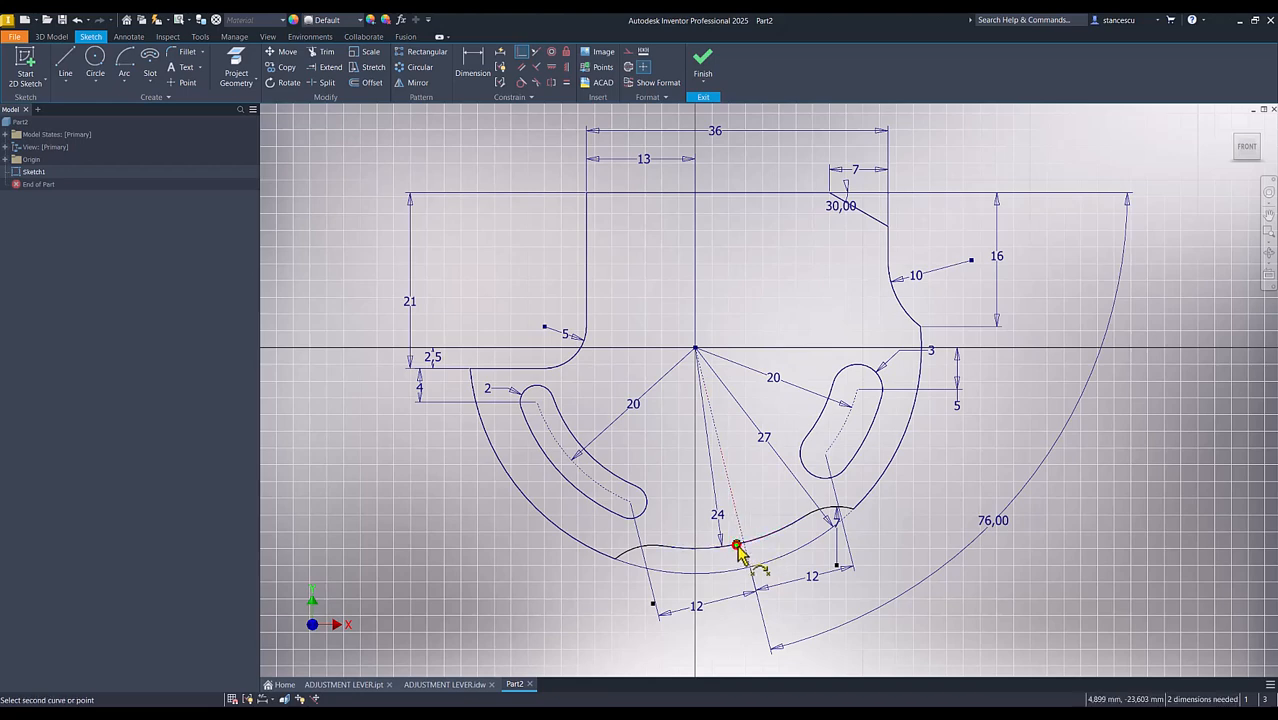
pyautogui.click(735, 518)
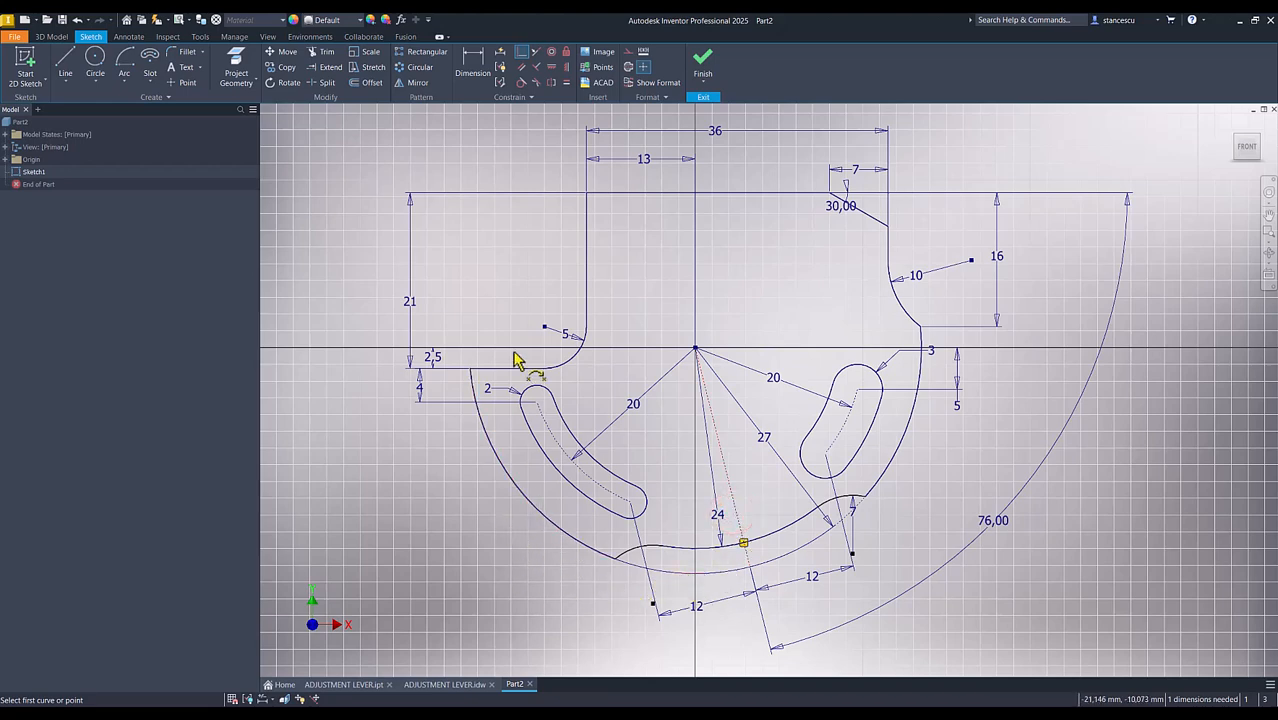
# Step: Dimension the aligned distance between the 24 mm arc's two endpoints as 16 mm and finish the sketch
pyautogui.click(470, 76)
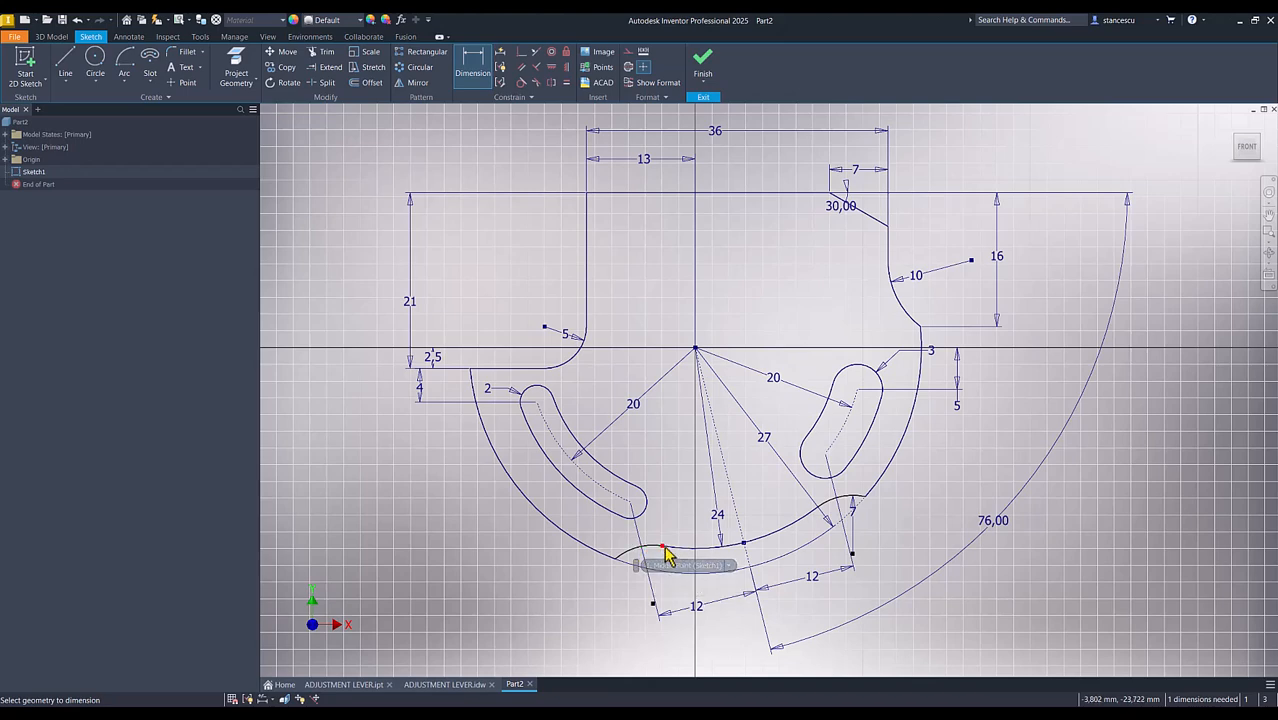
pyautogui.click(817, 511)
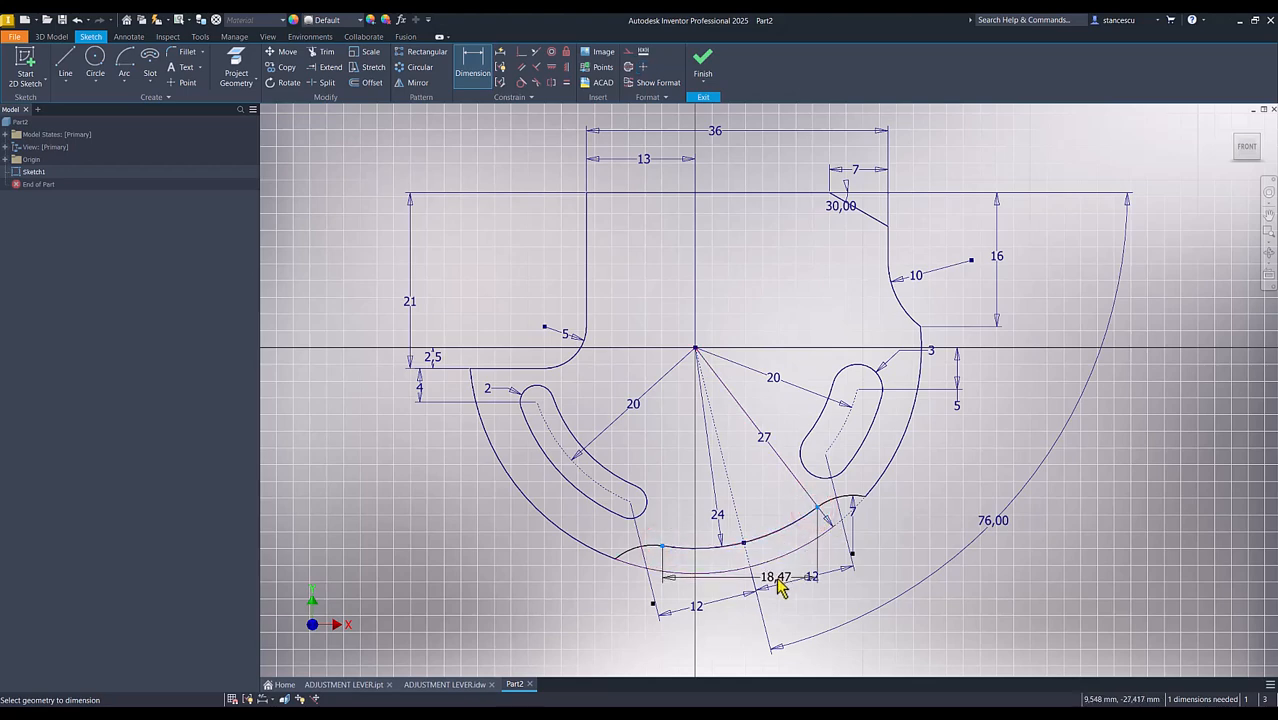
pyautogui.press('Escape')
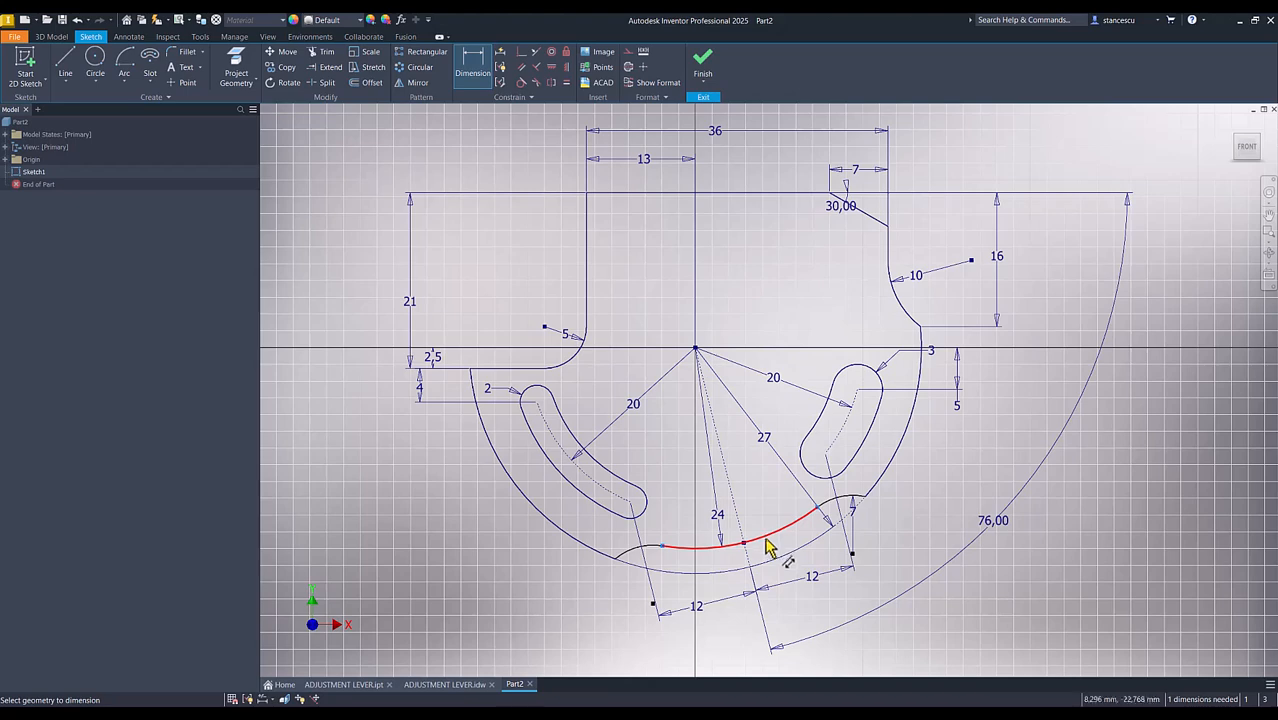
pyautogui.click(766, 546)
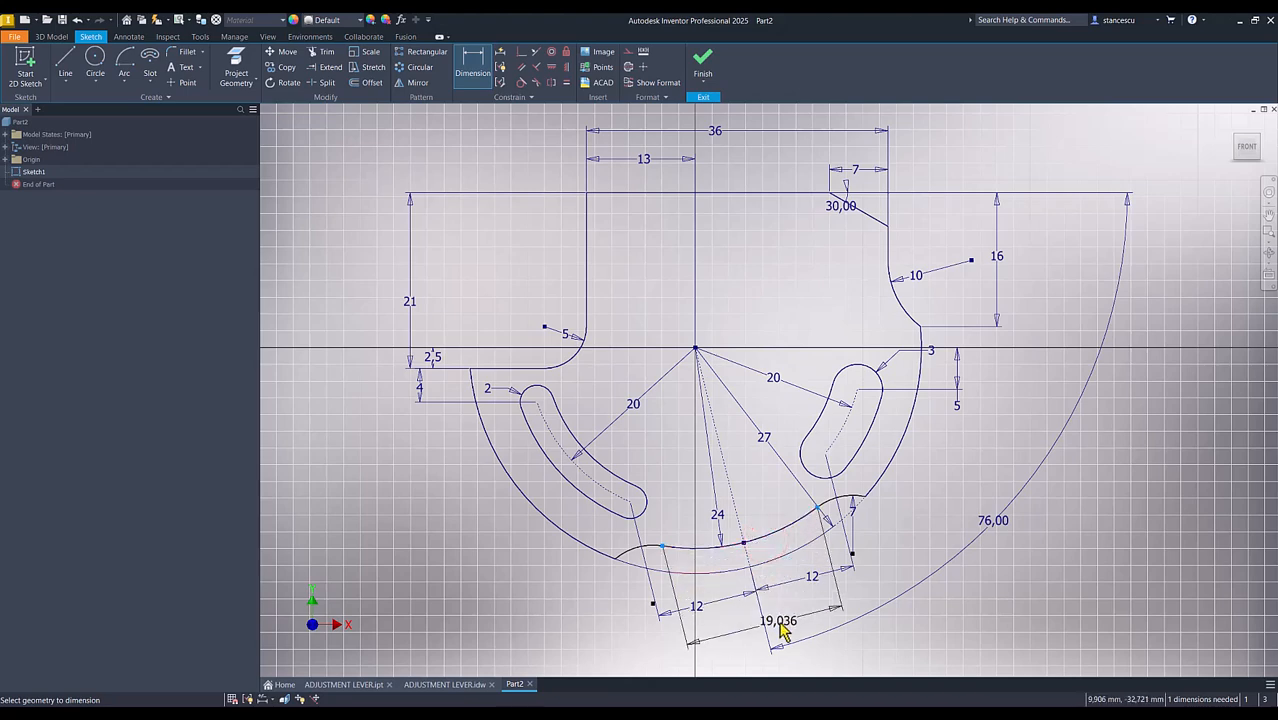
pyautogui.click(779, 622)
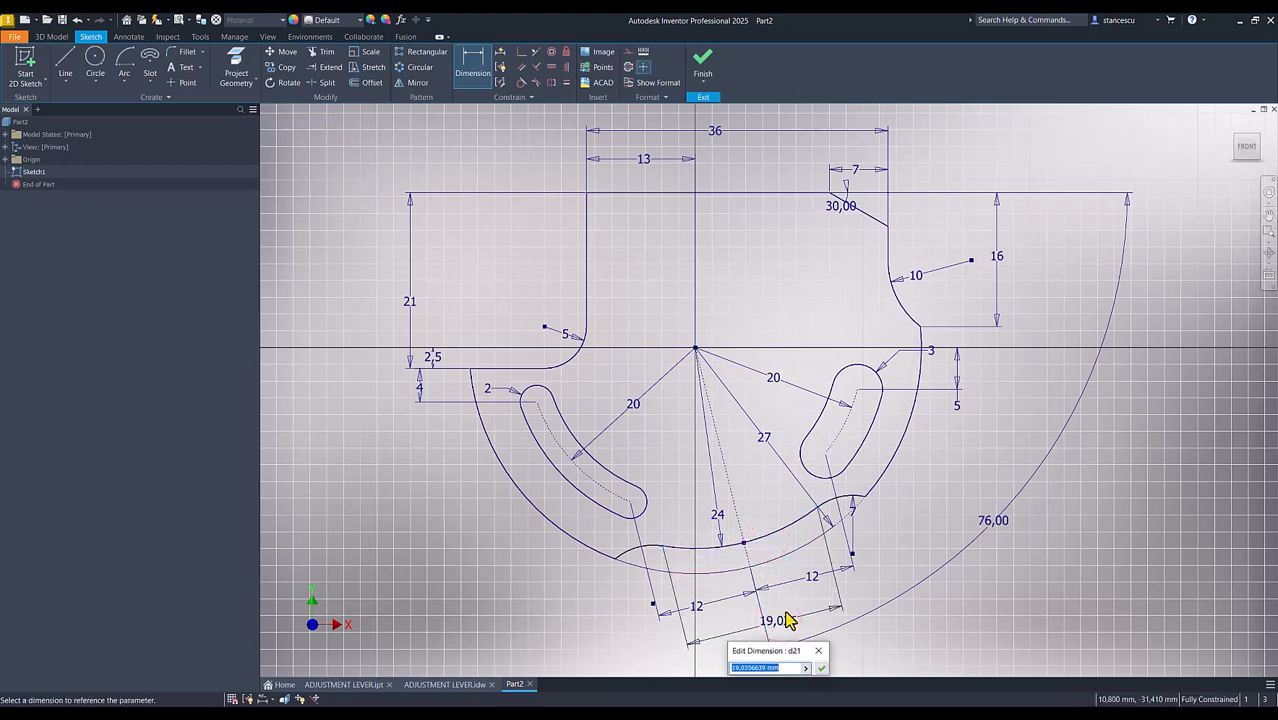
pyautogui.press('Return')
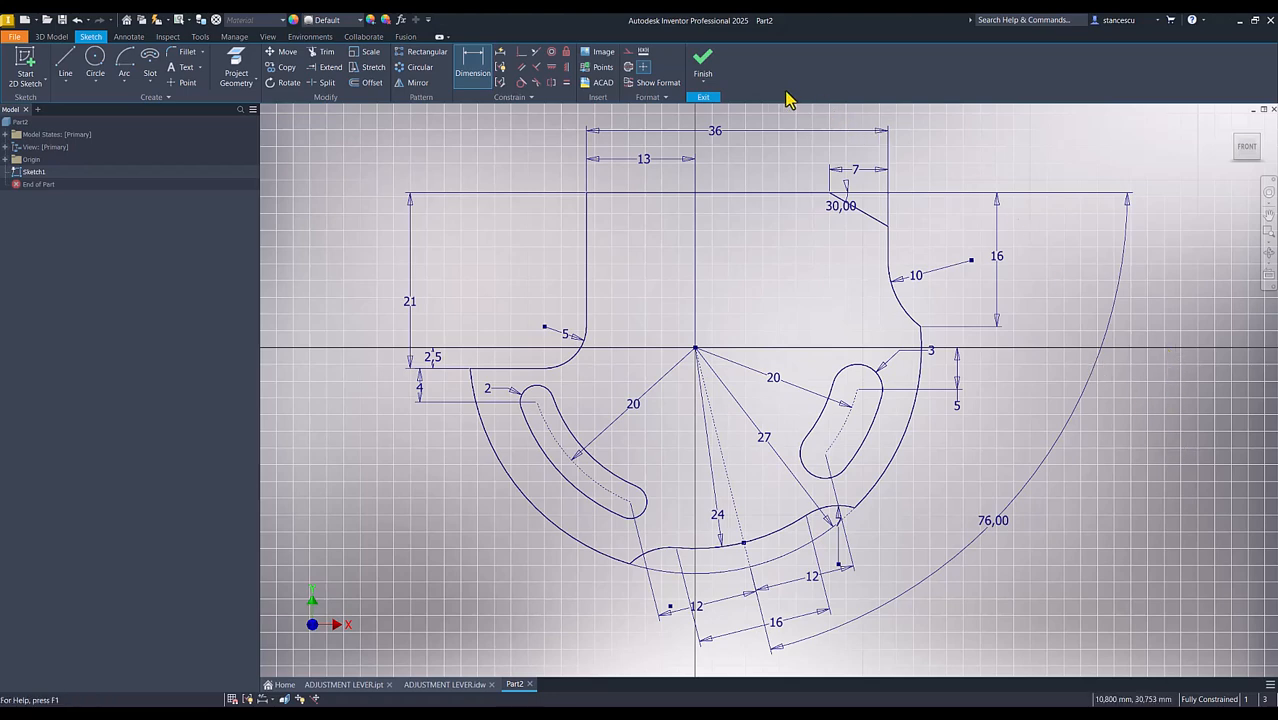
pyautogui.click(704, 64)
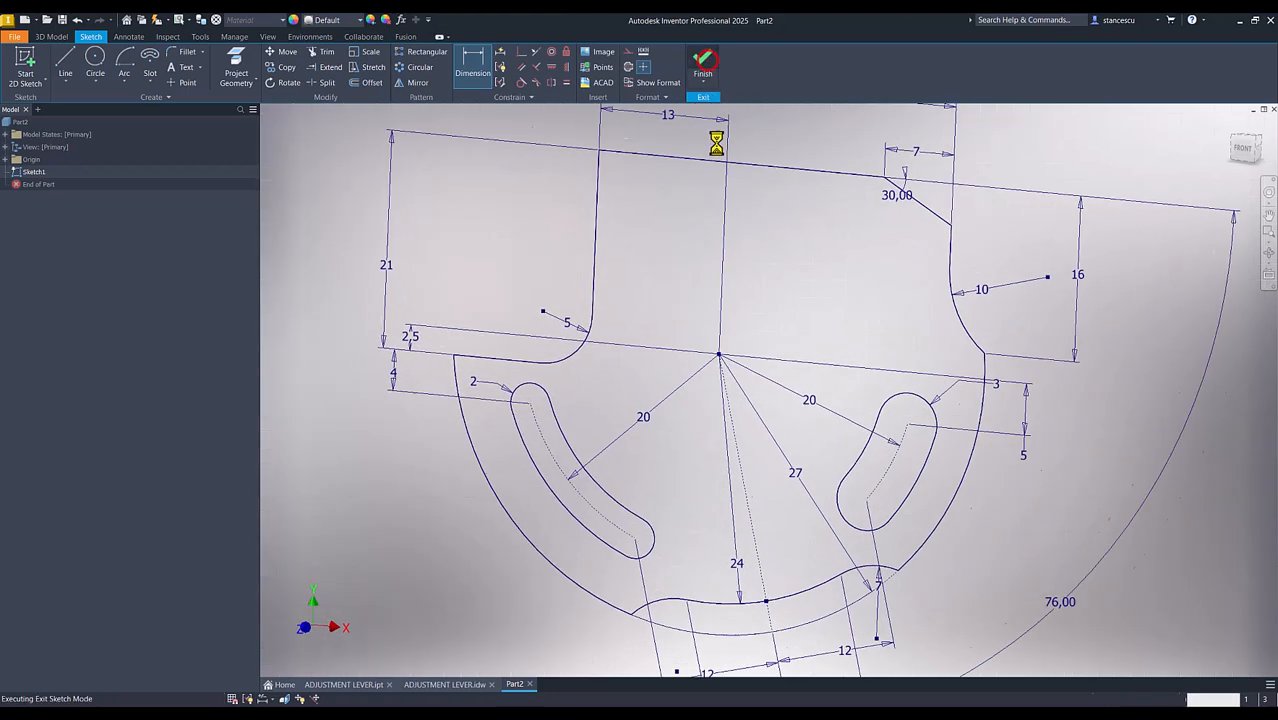
pyautogui.press('F6')
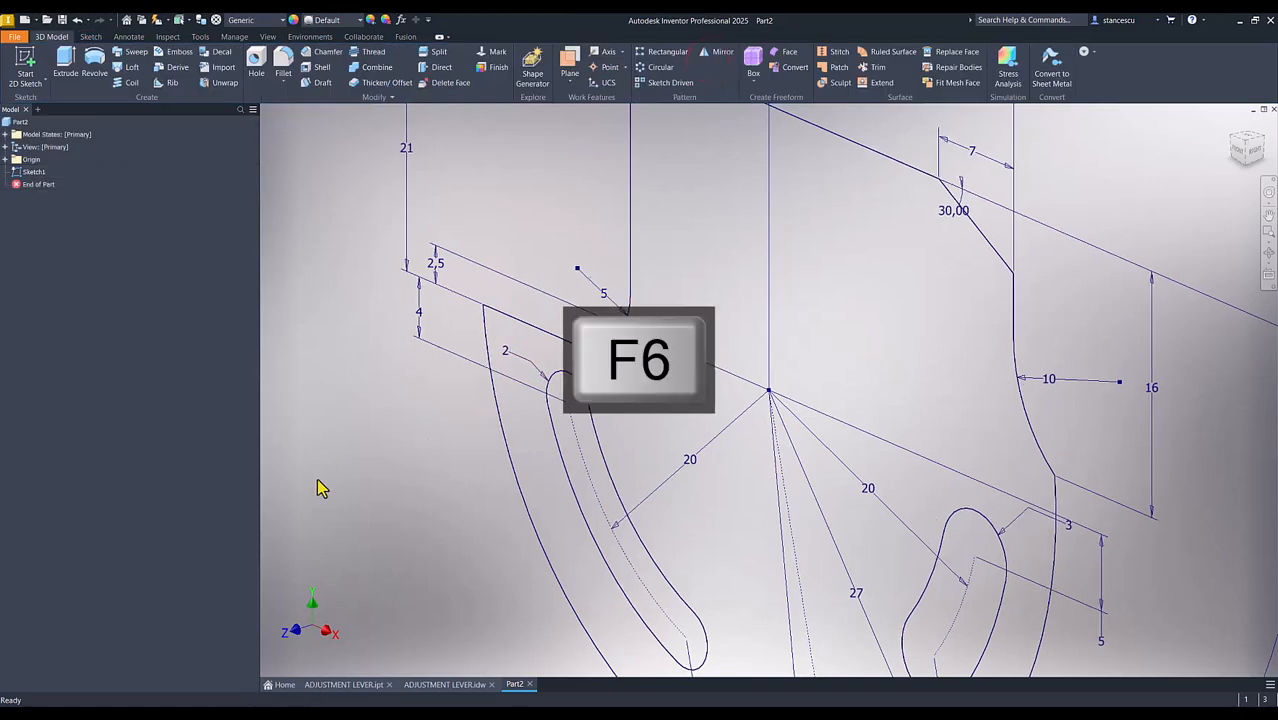
# Step: Check the base plate's thickness in the ADJUSTMENT LEVER drawing and examine the finished reference model
pyautogui.click(445, 684)
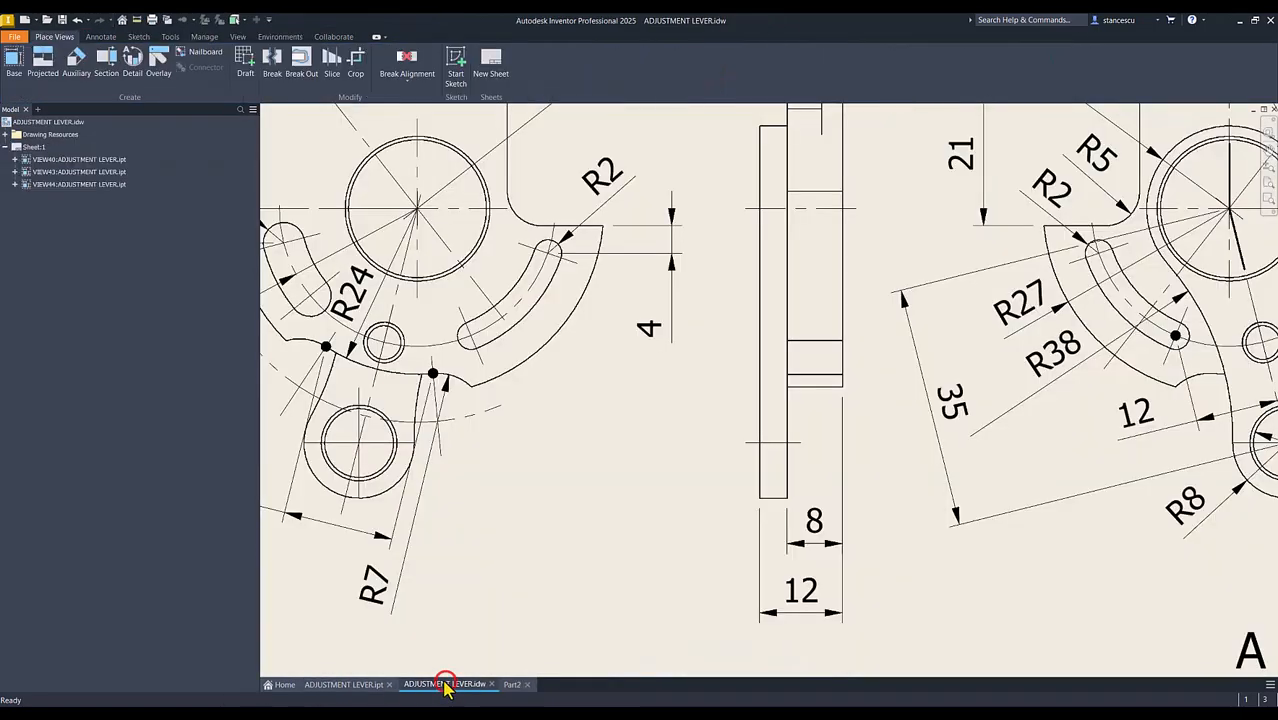
pyautogui.press('Num_Lock')
pyautogui.scroll(-3, 585, 500)
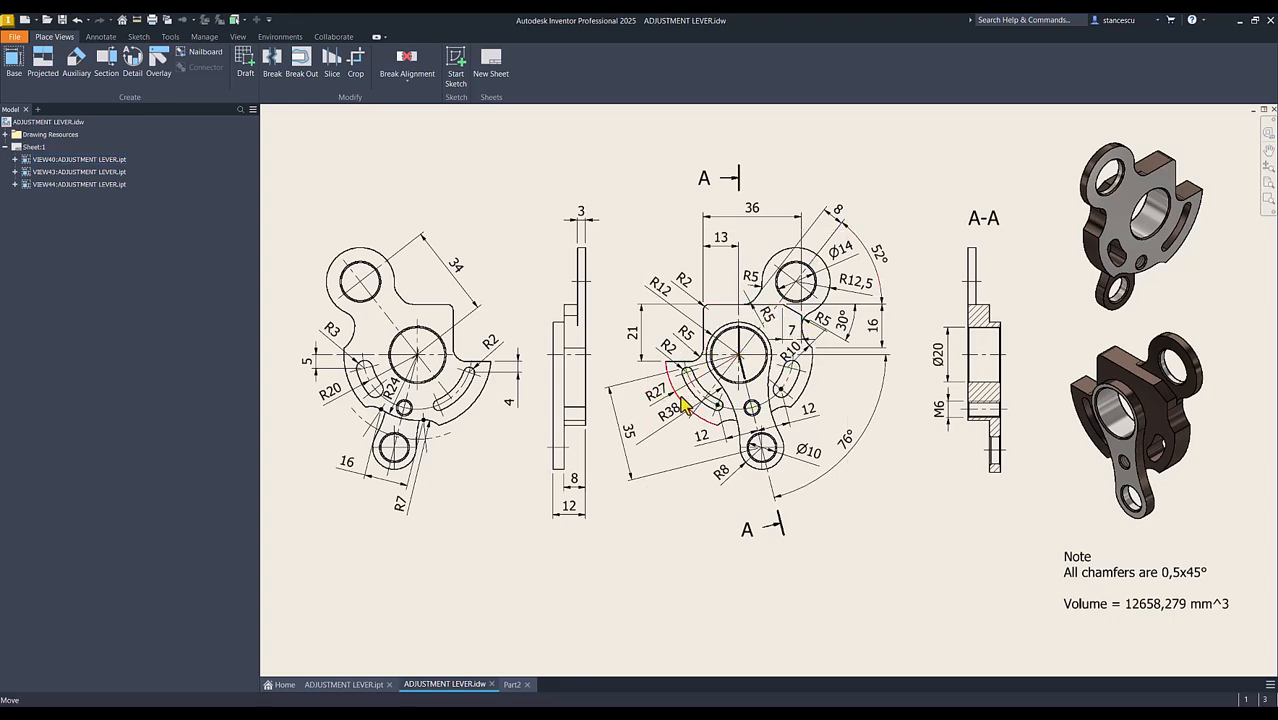
pyautogui.click(360, 686)
pyautogui.keyDown('shift'); pyautogui.moveTo(728, 512); pyautogui.dragTo(1020, 518, button='middle'); pyautogui.keyUp('shift')
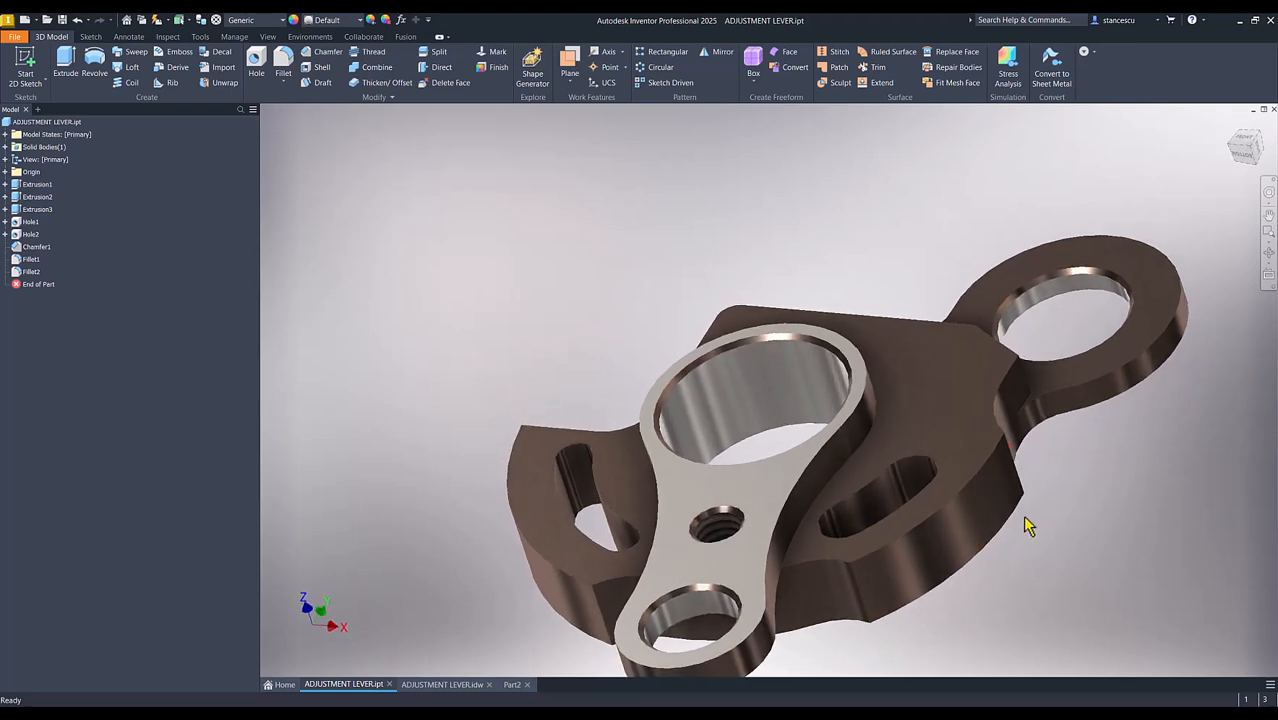
pyautogui.press('F6')
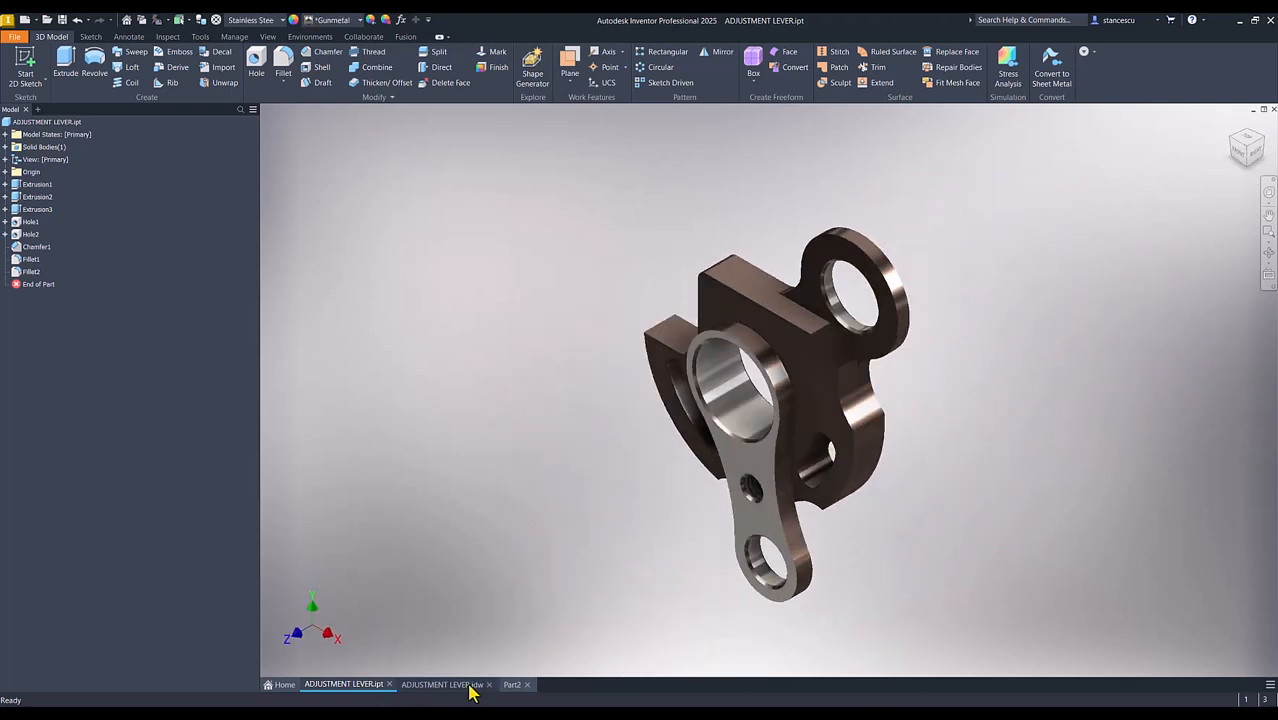
pyautogui.click(512, 684)
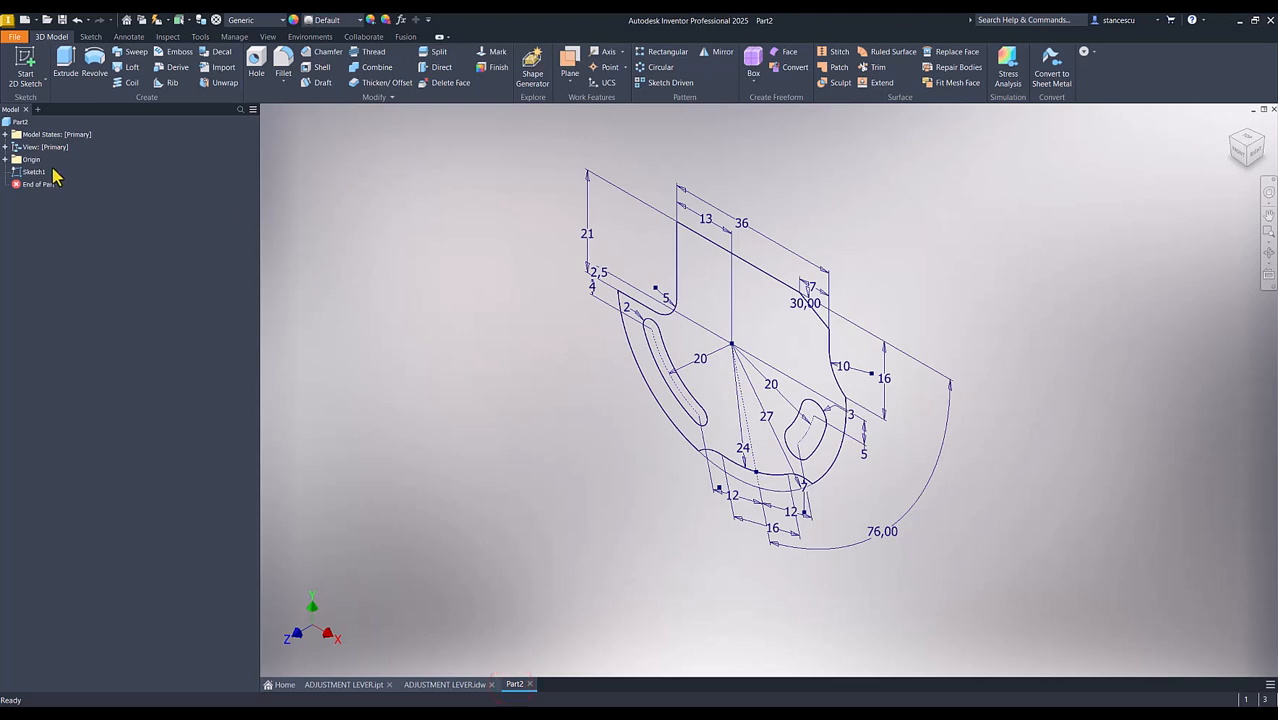
# Step: Extrude the base plate profile 8 mm, leaving both arc slots open
pyautogui.click(65, 63)
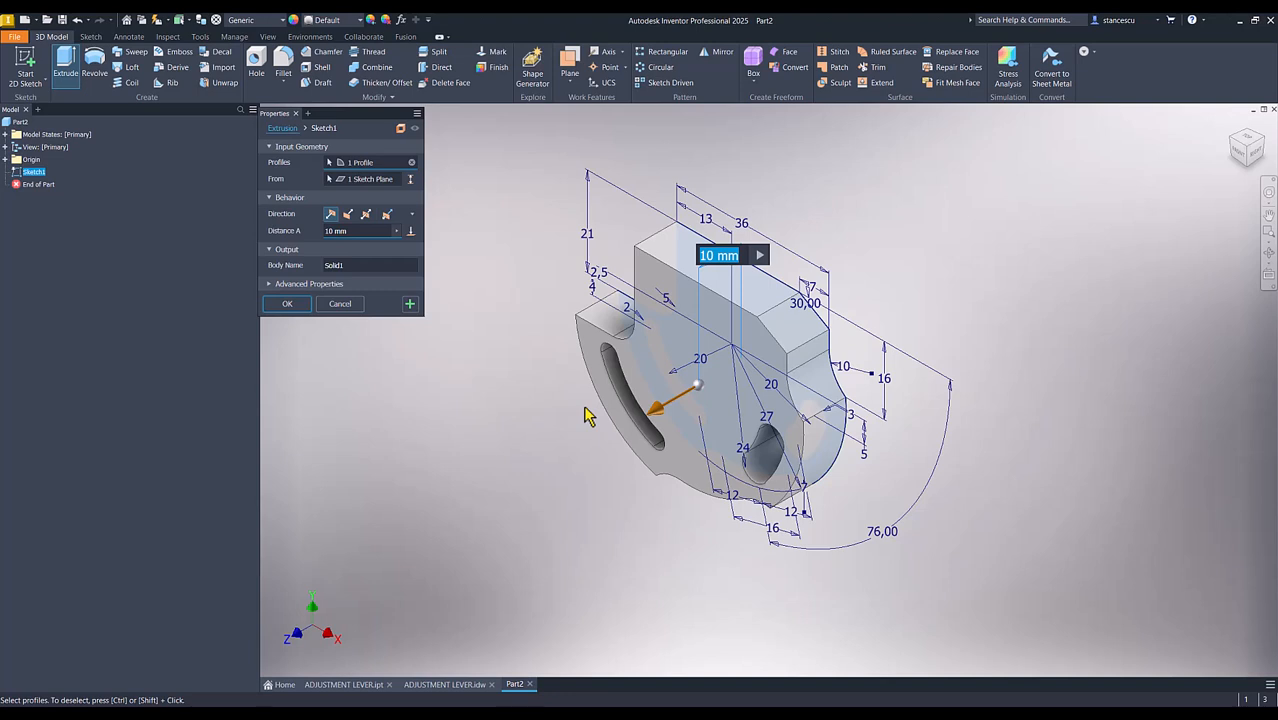
pyautogui.write('8')
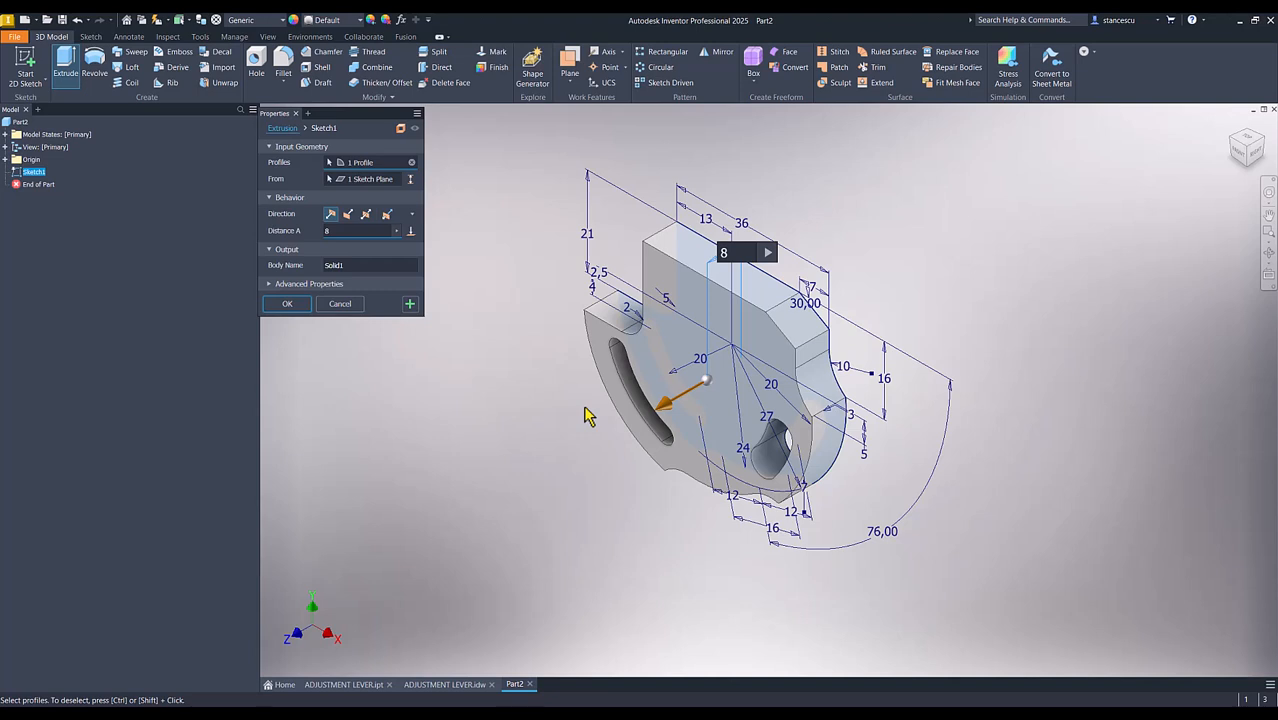
pyautogui.press('Return')
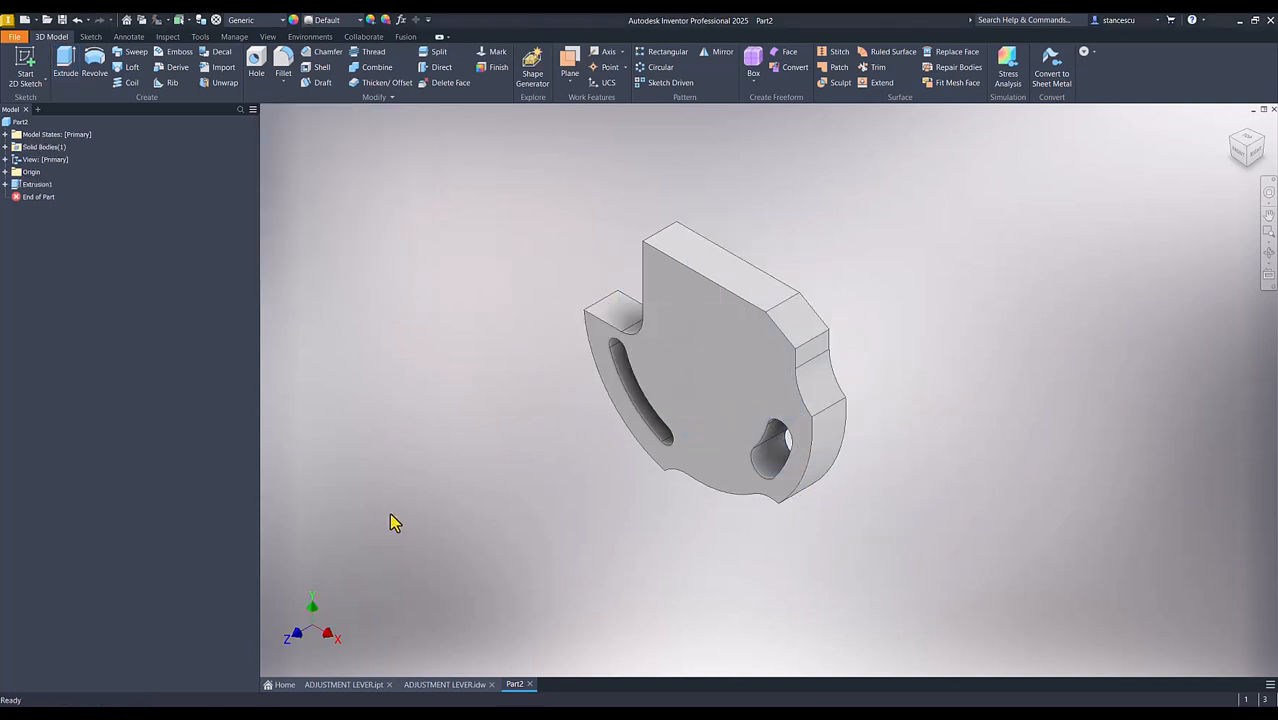
# Step: Examine the lower arm around the large bore in the drawing and the reference model, returning to Part2
pyautogui.click(445, 685)
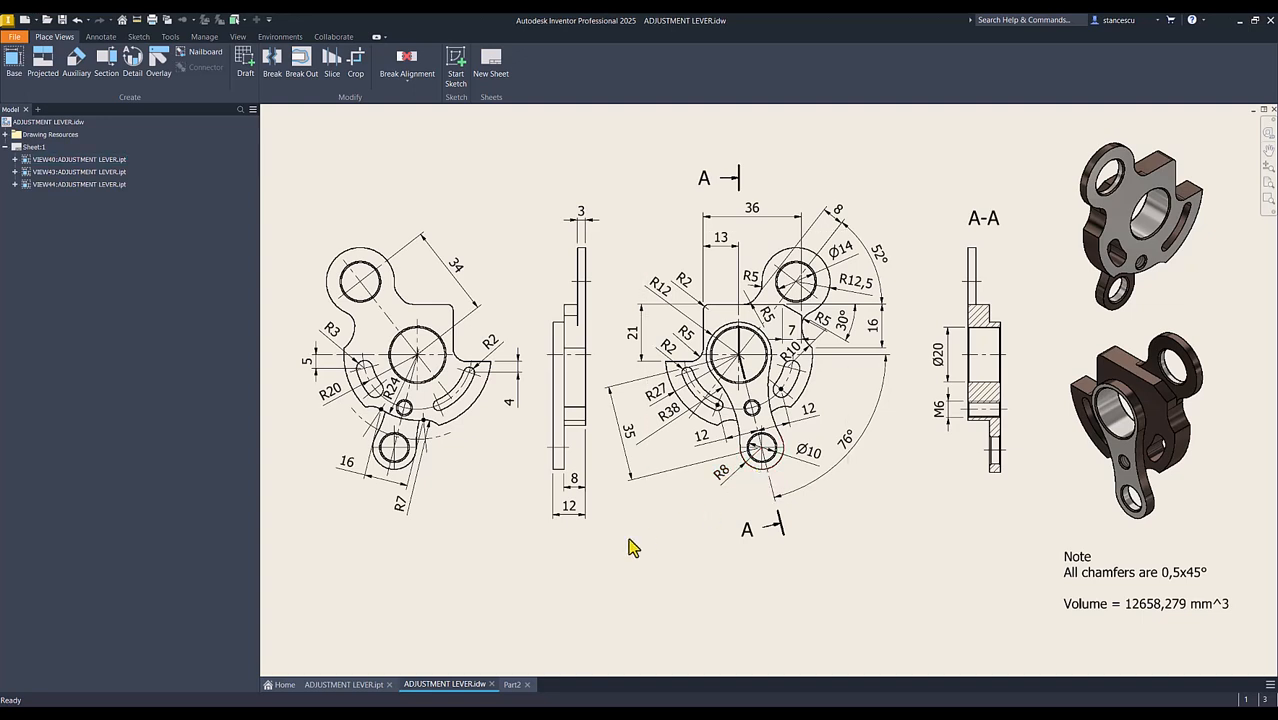
pyautogui.click(367, 686)
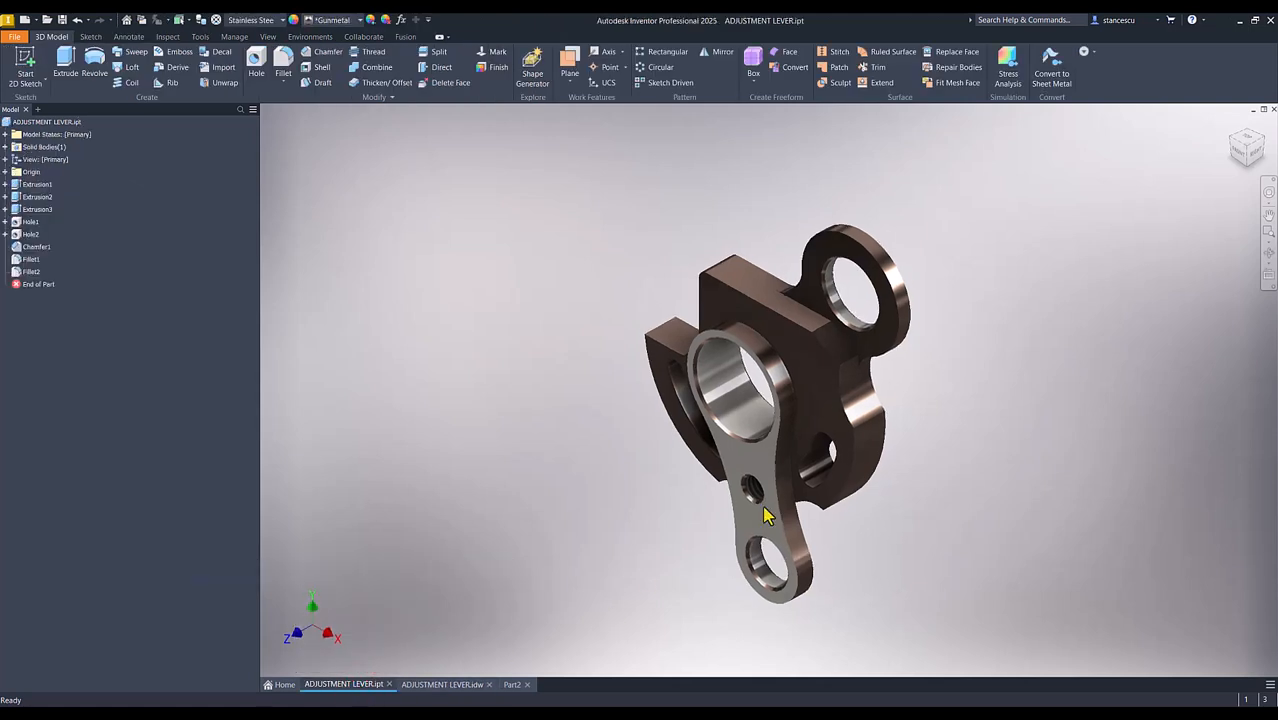
pyautogui.keyDown('shift'); pyautogui.moveTo(768, 515); pyautogui.dragTo(790, 385, button='middle'); pyautogui.keyUp('shift')
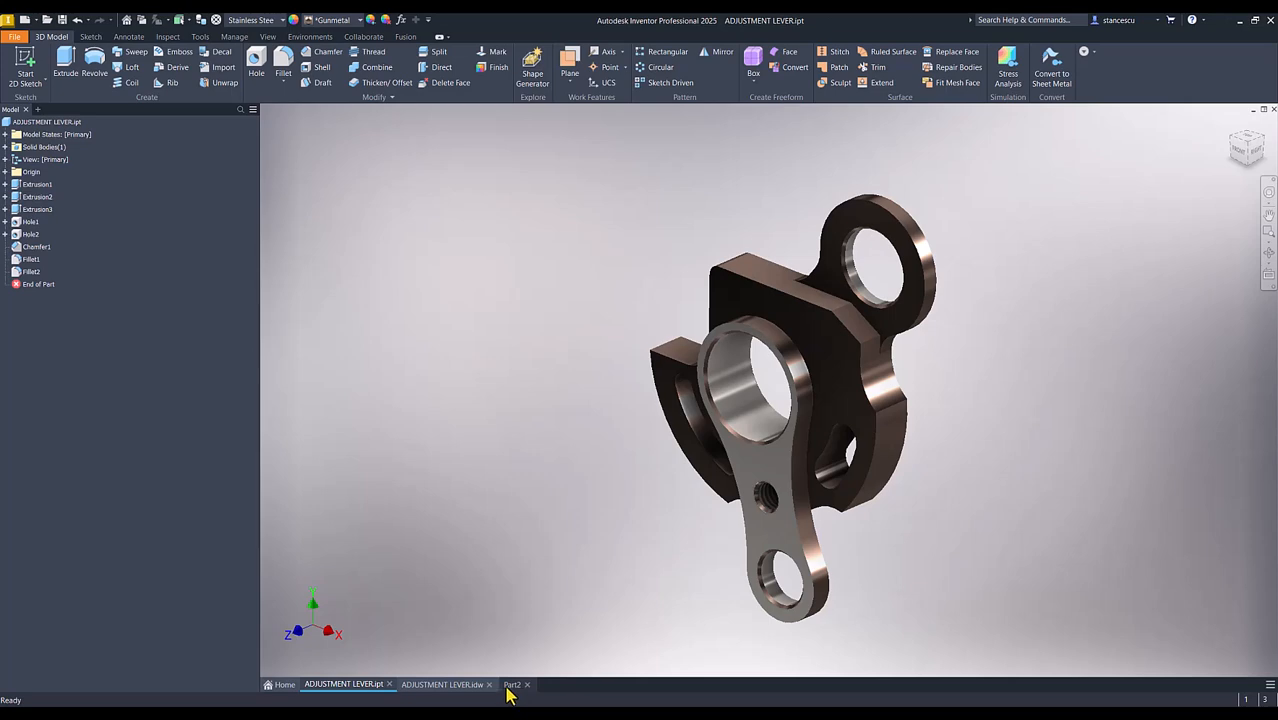
pyautogui.click(462, 685)
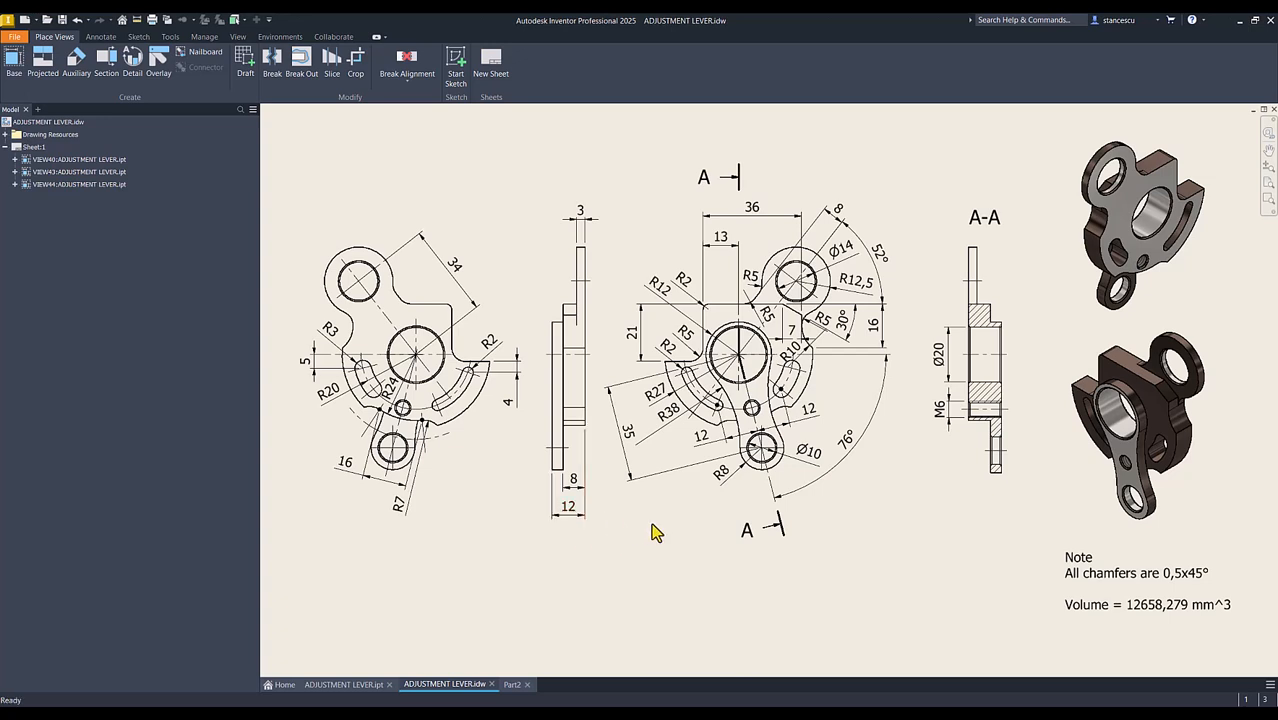
pyautogui.click(514, 684)
# Step: Start a new sketch on the front face of the extruded plate
pyautogui.click(531, 499)
pyautogui.click(724, 359)
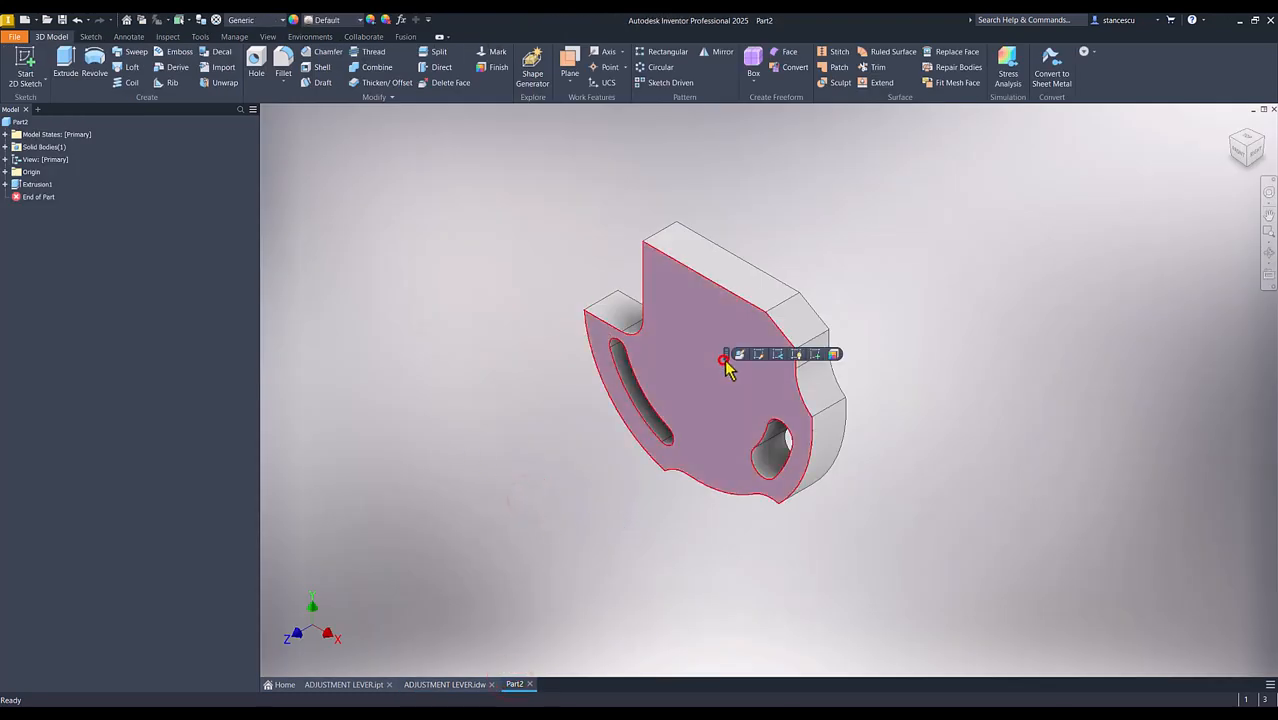
pyautogui.click(817, 355)
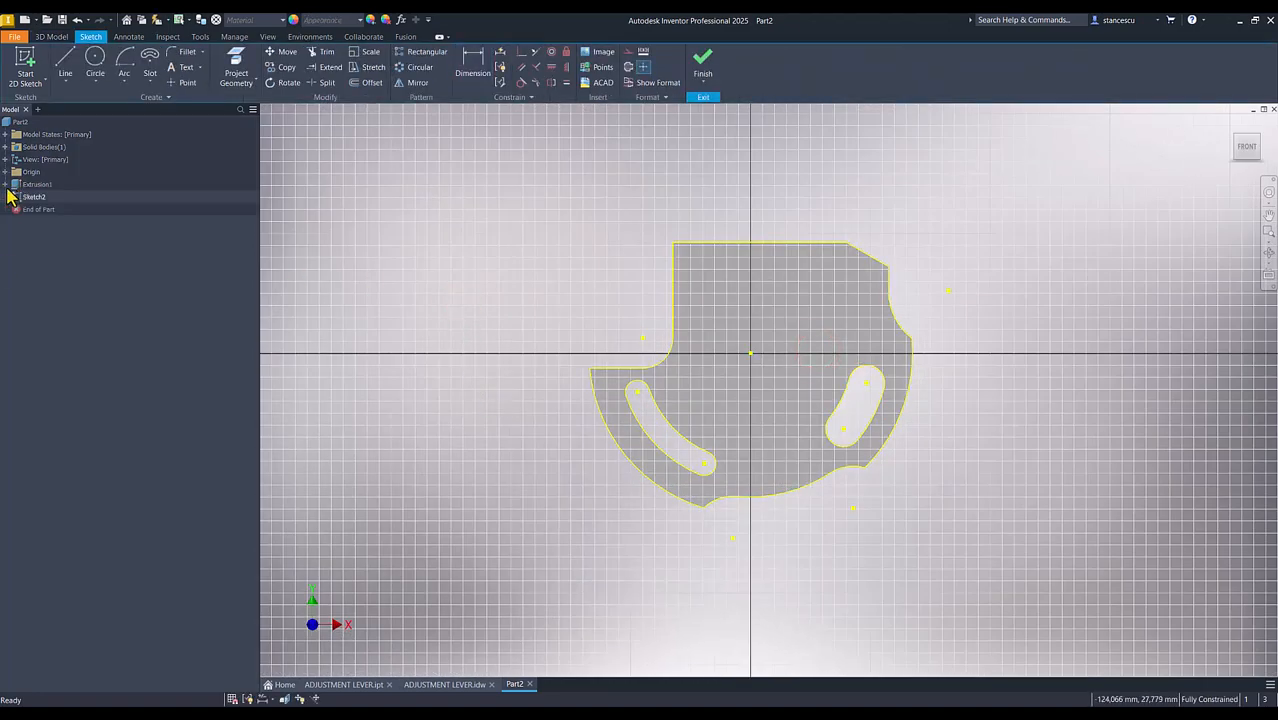
# Step: Turn on the visibility of the plate extrusion's base sketch, Sketch1
pyautogui.click(6, 185)
pyautogui.click(36, 198)
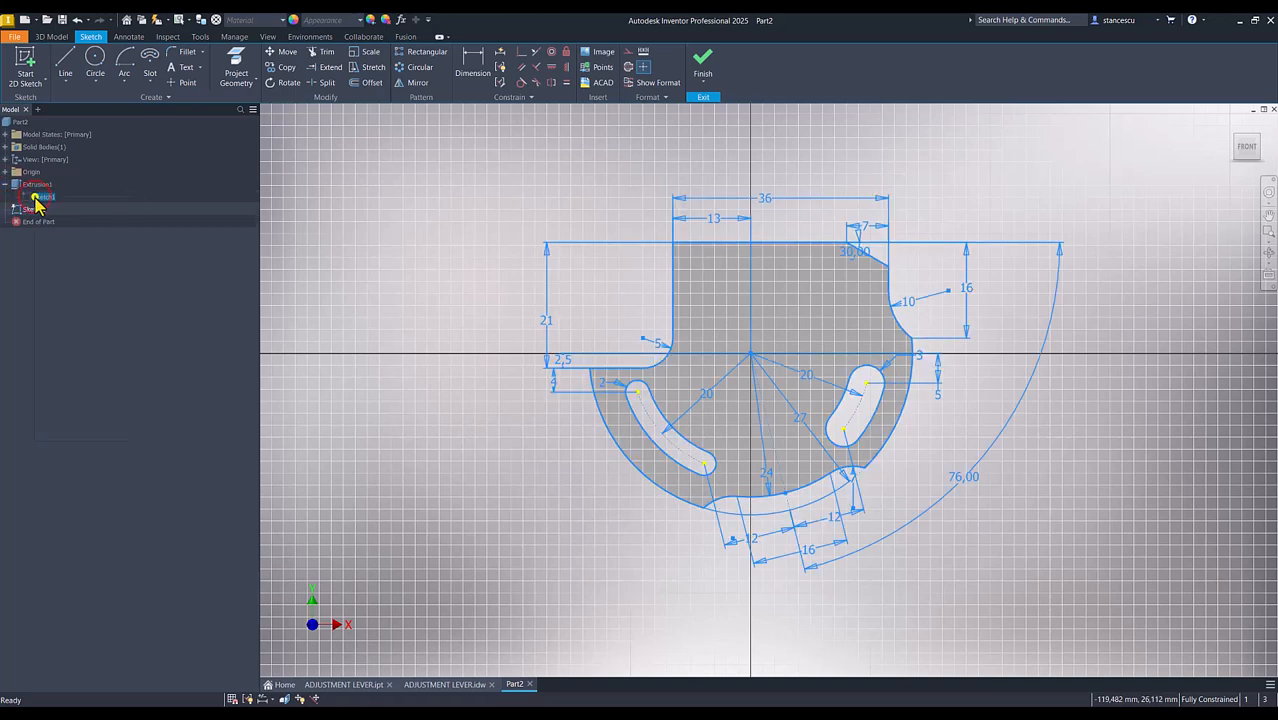
pyautogui.rightClick(37, 200)
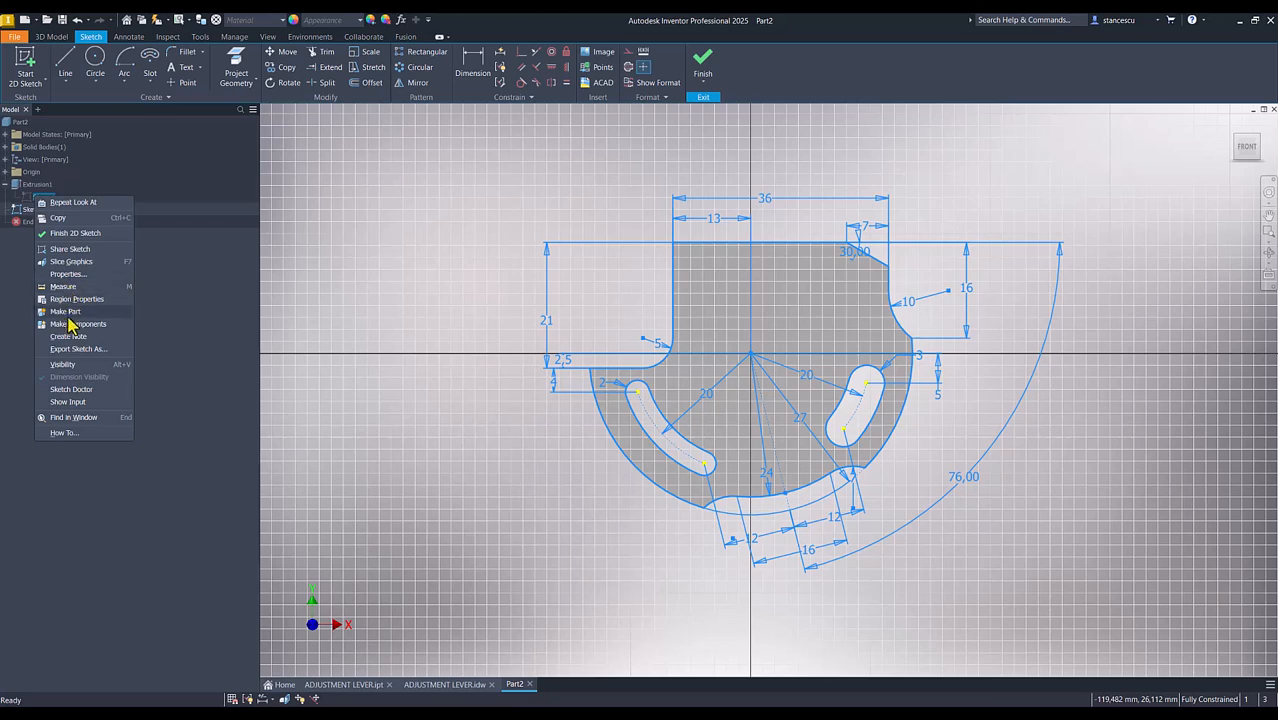
pyautogui.click(75, 366)
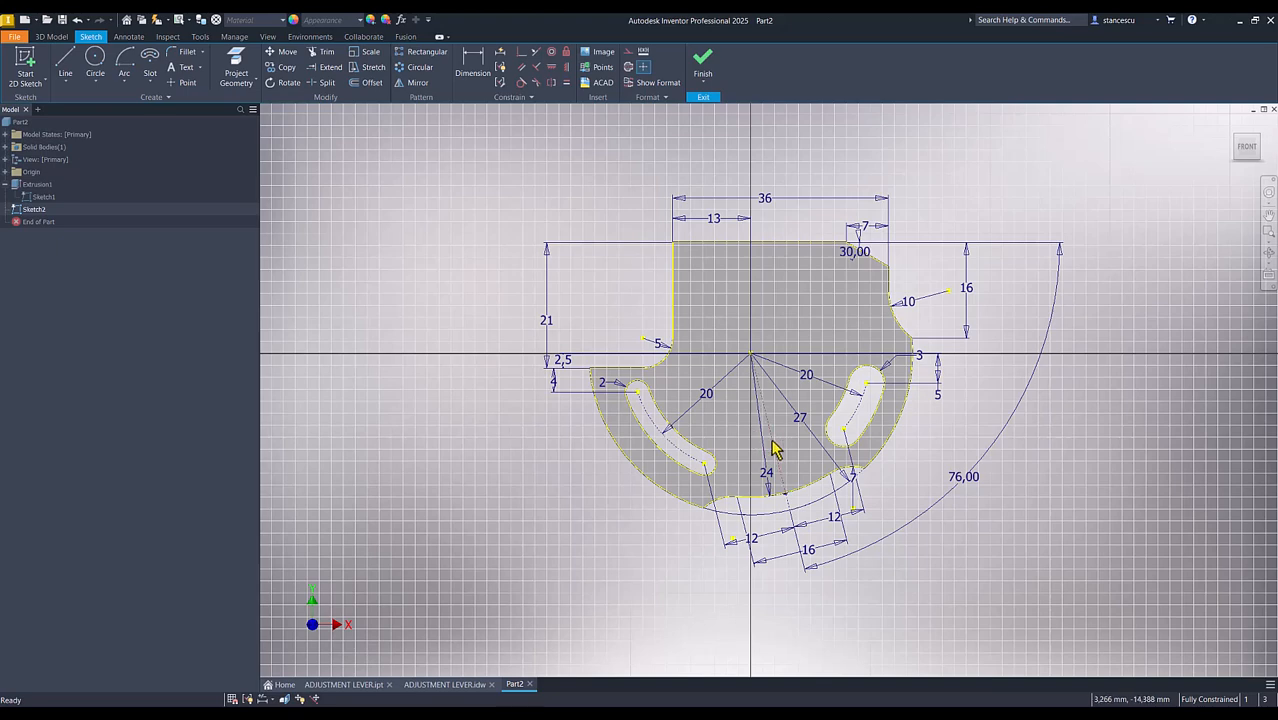
# Step: Project the base sketch's angled construction line, the one dimensioned at 76°, into the new sketch
pyautogui.click(236, 62)
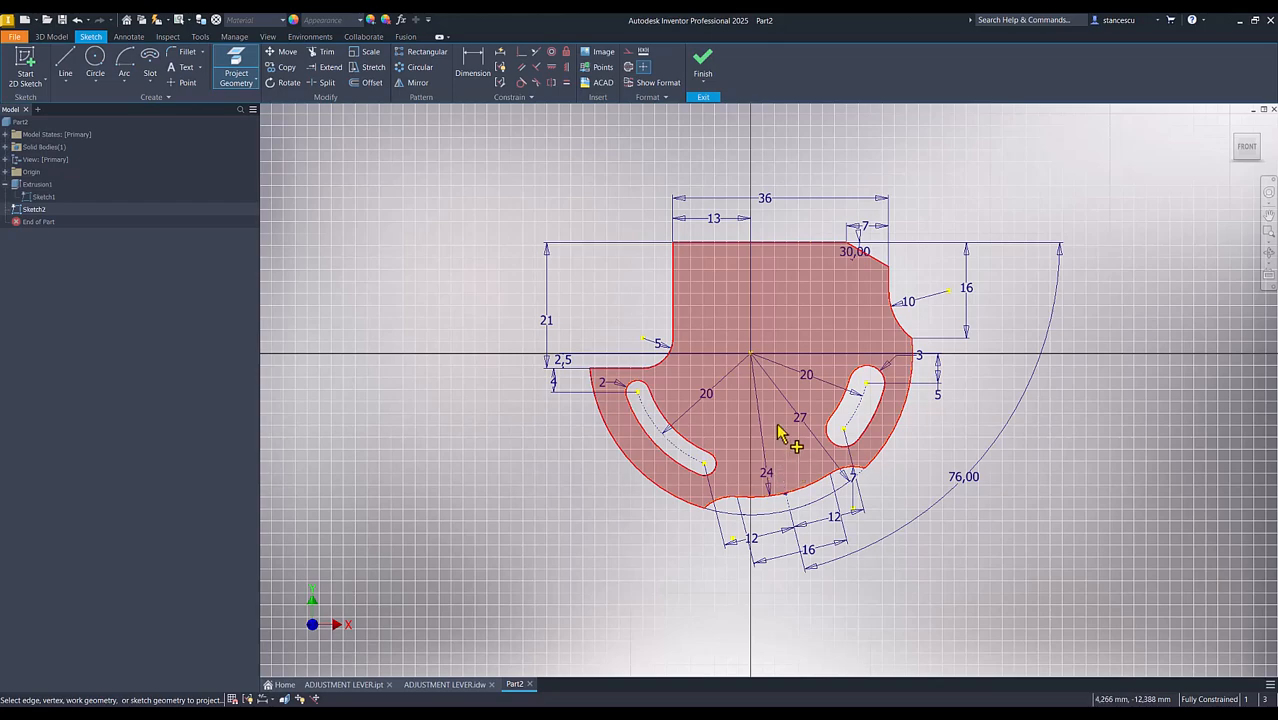
pyautogui.keyDown('shift'); pyautogui.moveTo(789, 458); pyautogui.dragTo(793, 551, button='middle'); pyautogui.keyUp('shift')
pyautogui.scroll(4, 797, 457)
pyautogui.click(790, 495)
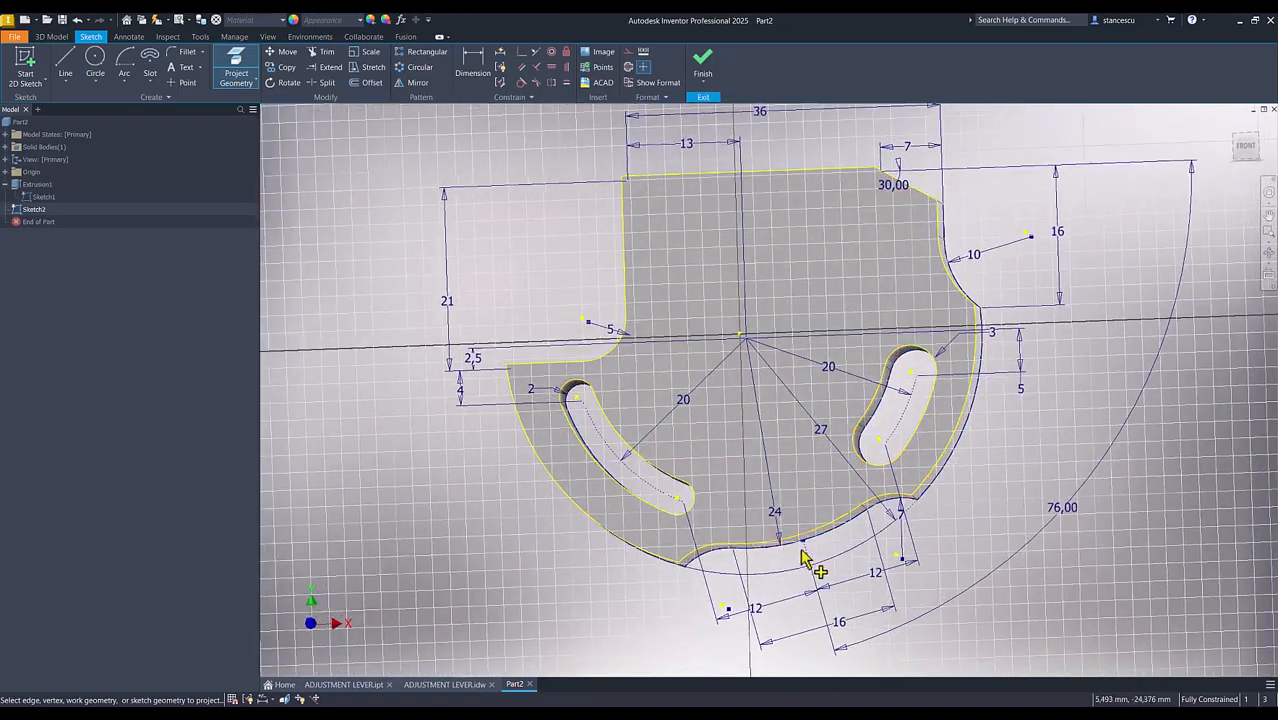
pyautogui.keyDown('shift'); pyautogui.moveTo(479, 606); pyautogui.dragTo(429, 575, button='middle'); pyautogui.keyUp('shift')
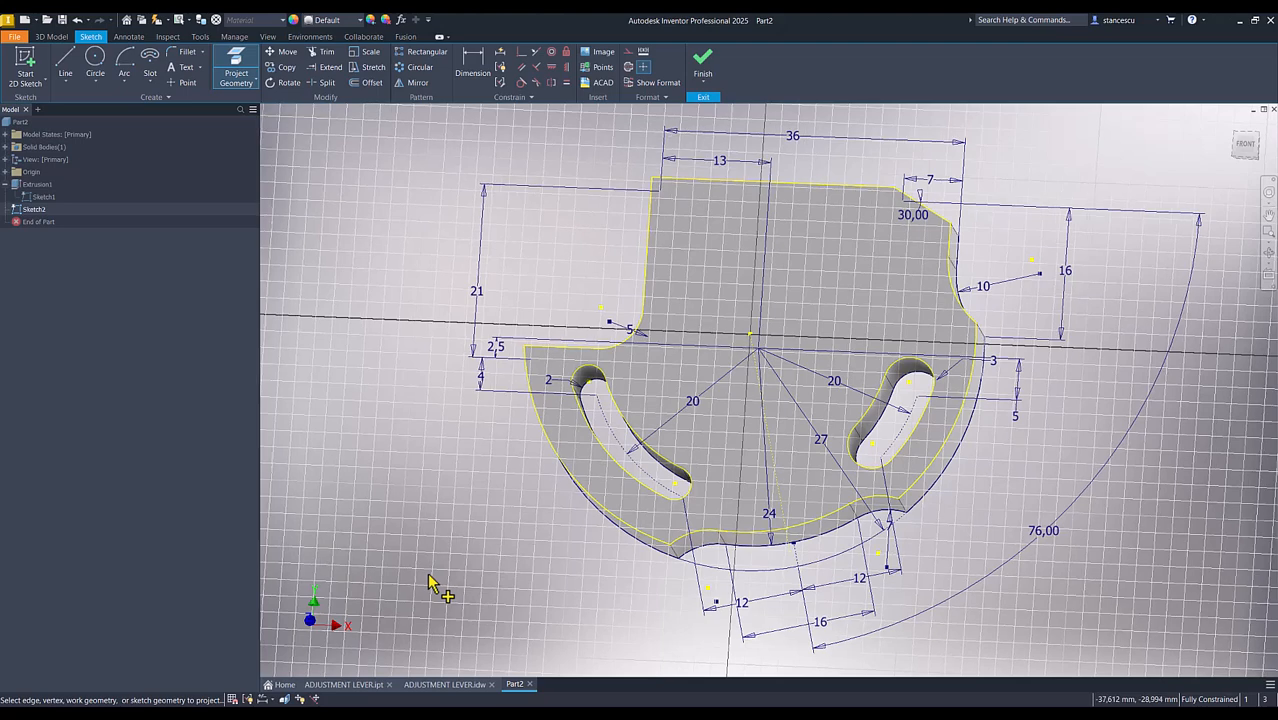
pyautogui.press('F7')
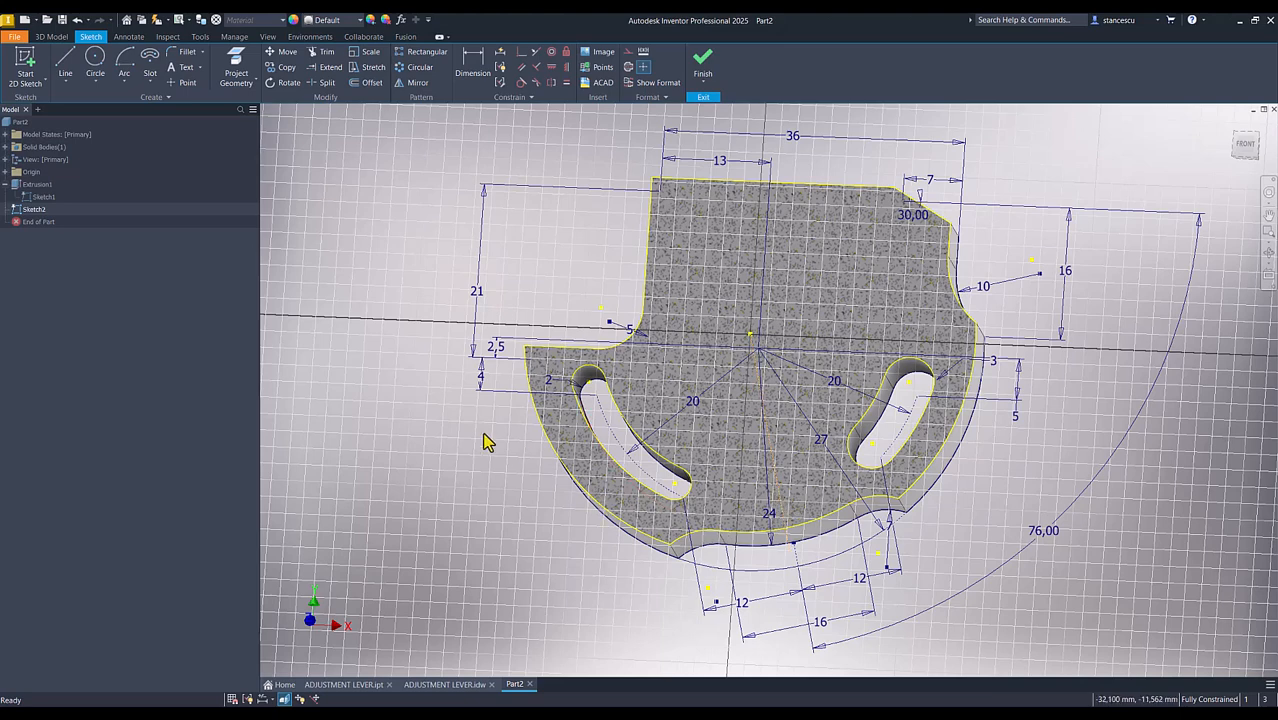
pyautogui.press('F7')
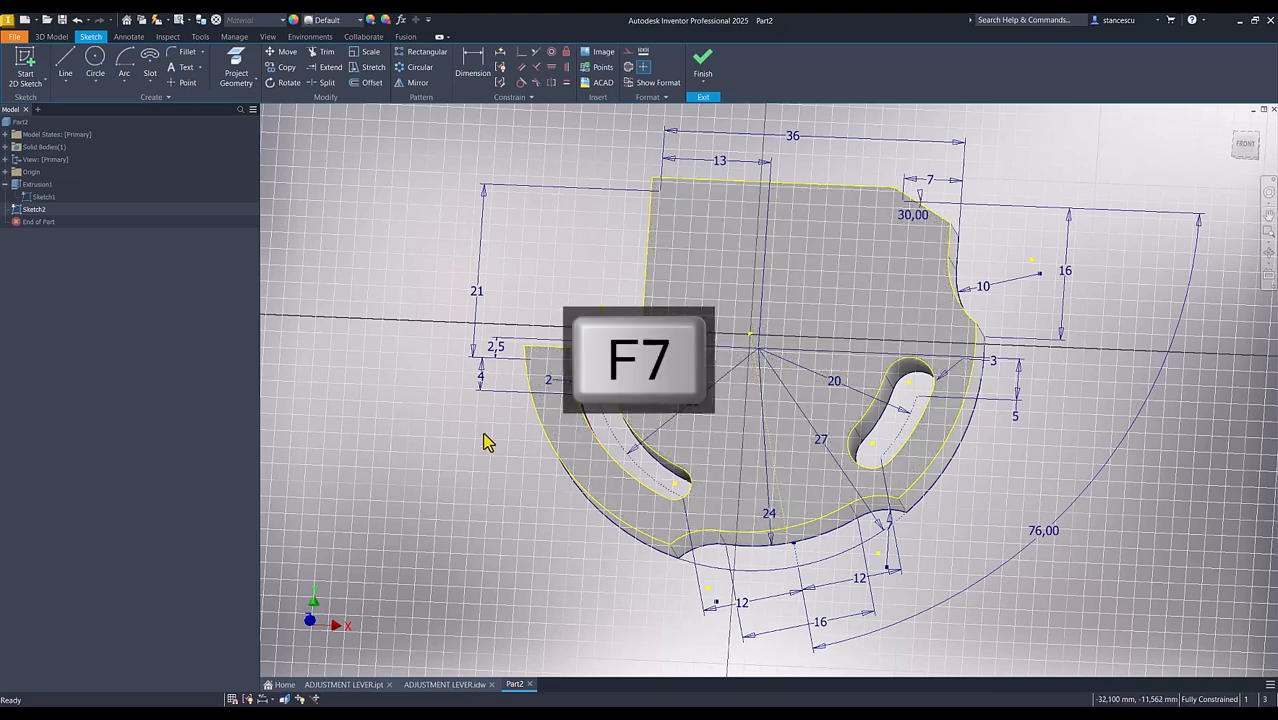
# Step: Turn off the visibility of Sketch1 so only the new sketch's geometry is shown
pyautogui.rightClick(27, 202)
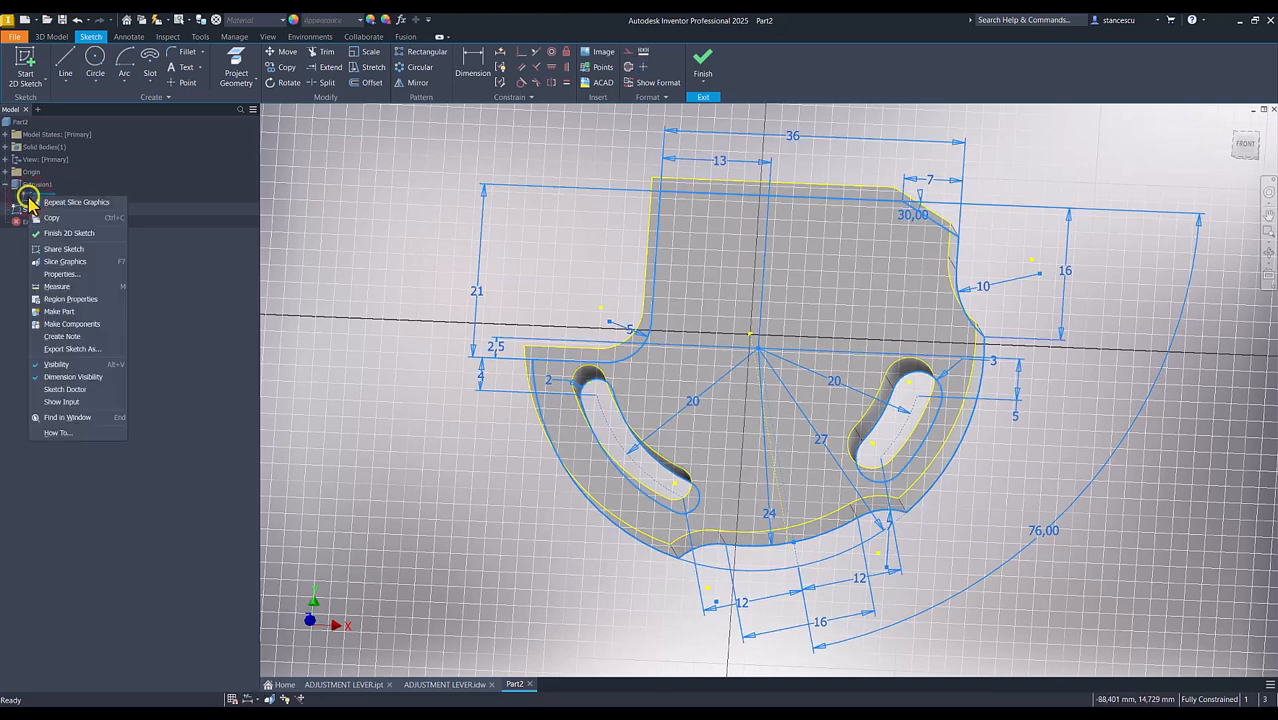
pyautogui.click(56, 365)
pyautogui.keyDown('shift'); pyautogui.moveTo(813, 514); pyautogui.dragTo(781, 436, button='middle'); pyautogui.keyUp('shift')
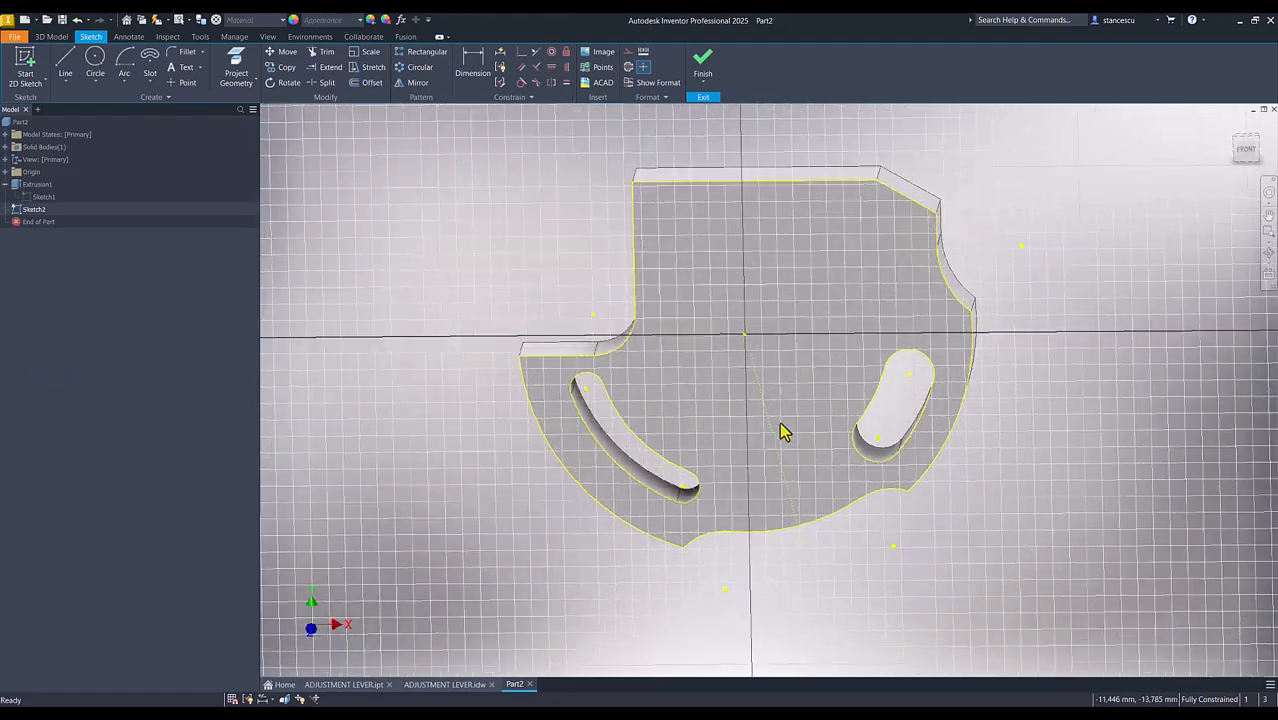
# Step: Draw a circle of 12 mm radius centred on the sketch origin
pyautogui.click(1246, 147)
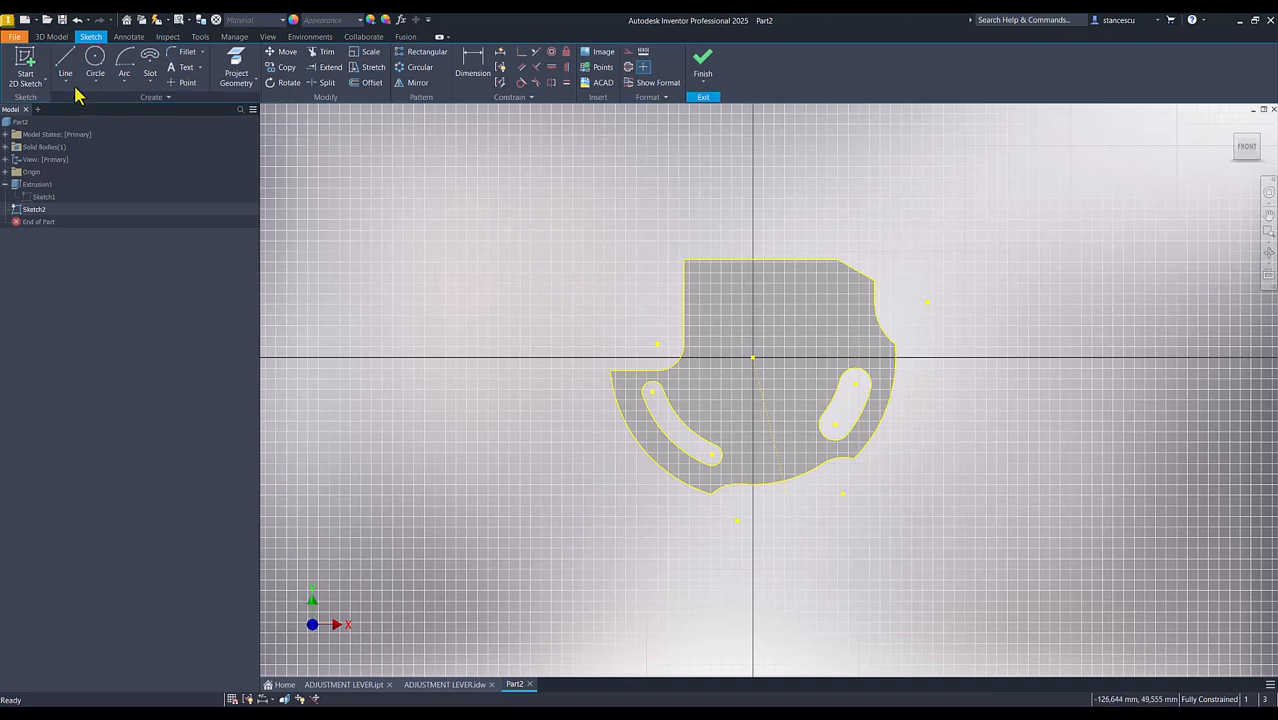
pyautogui.click(95, 60)
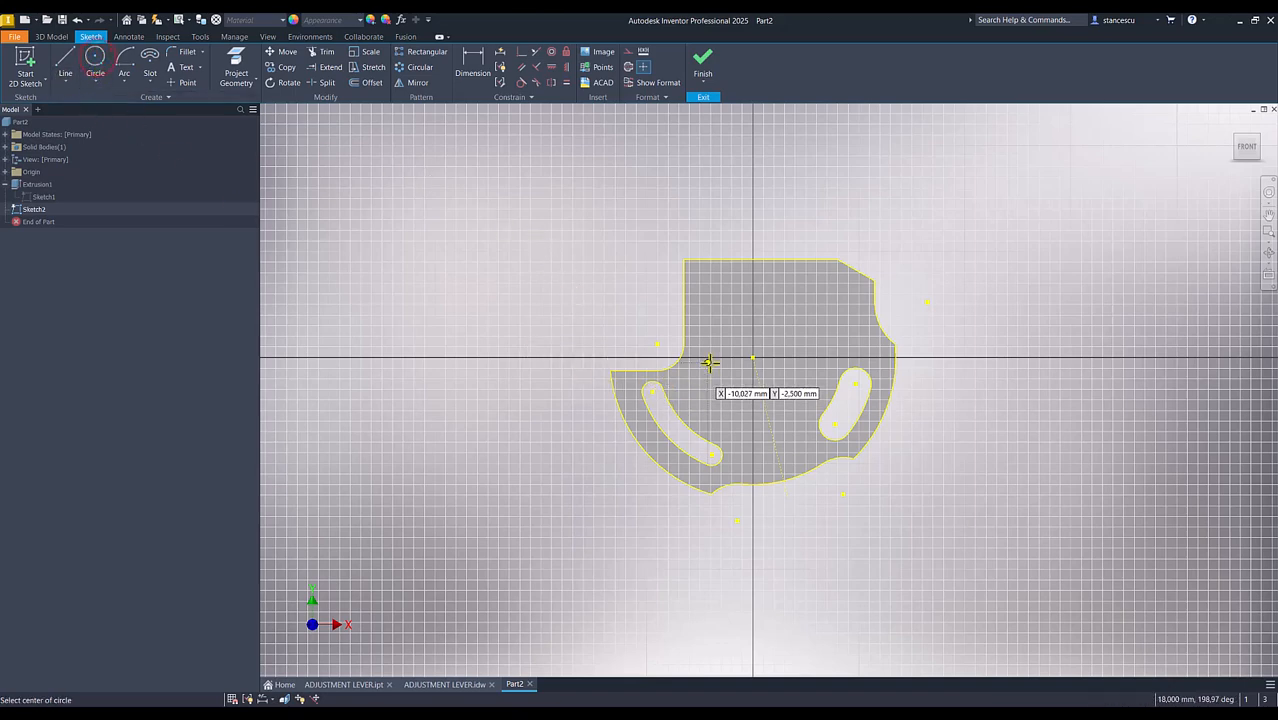
pyautogui.click(752, 358)
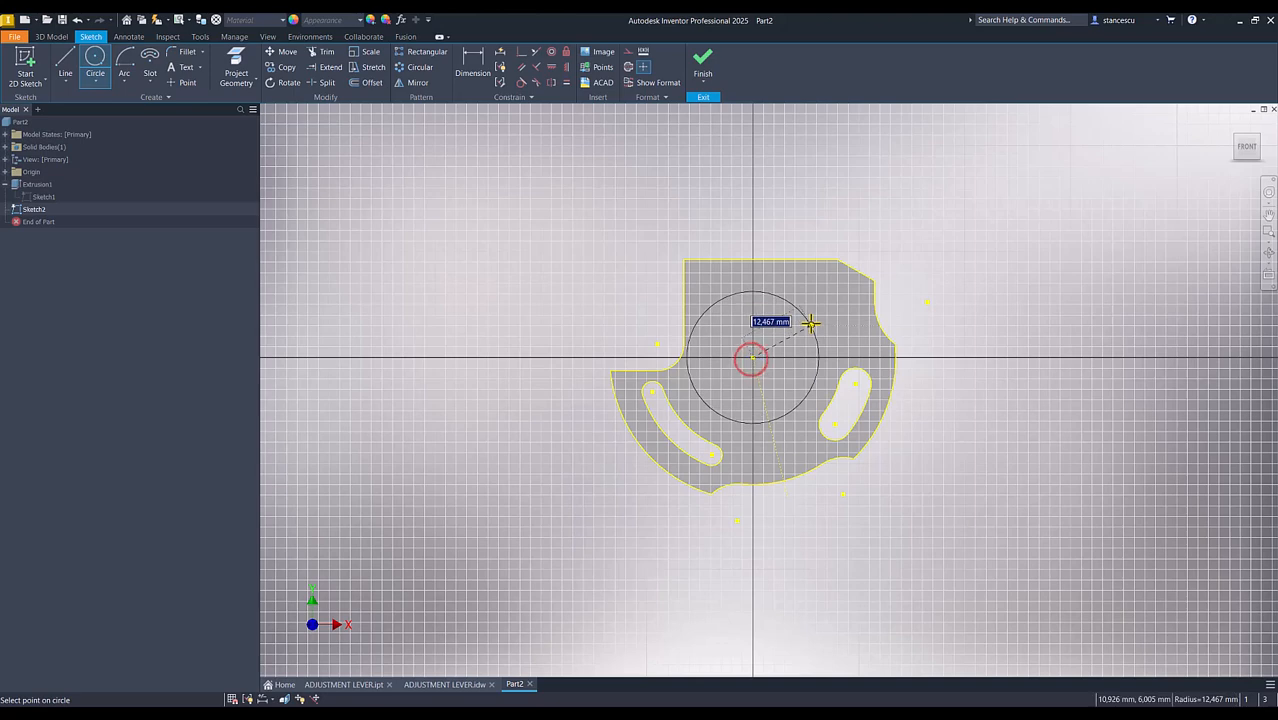
pyautogui.write('12')
pyautogui.press('Return')
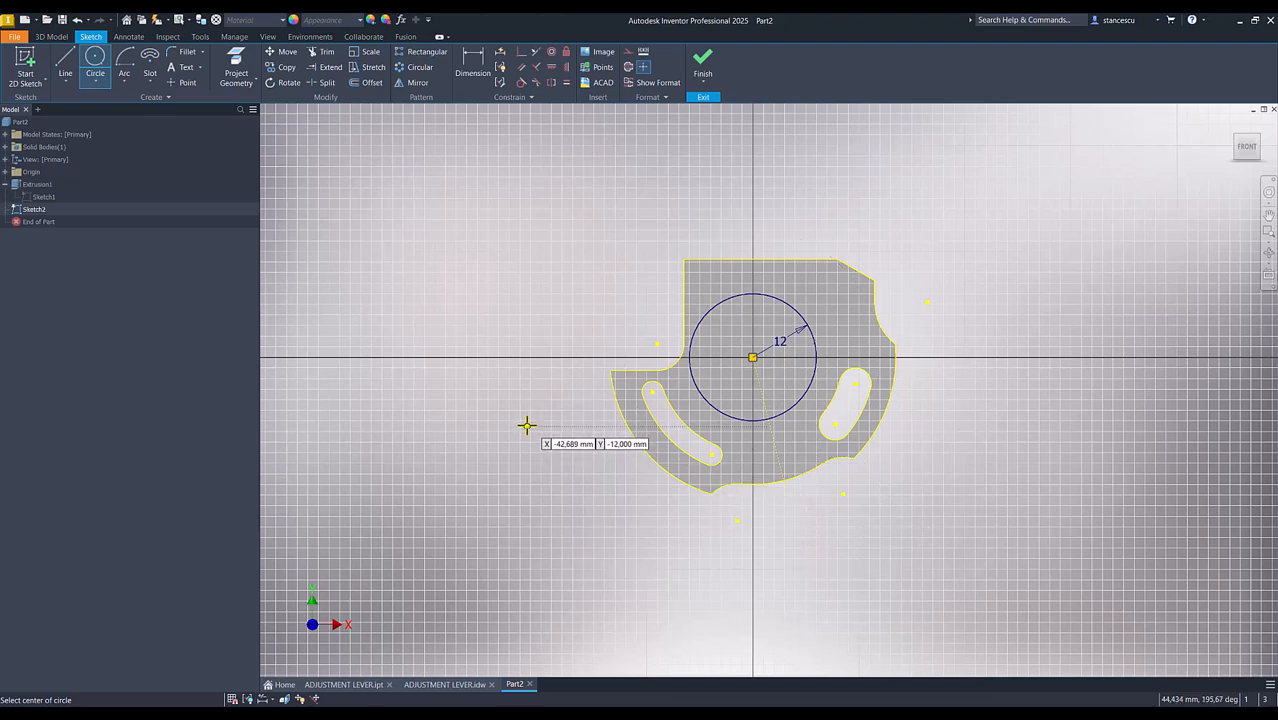
# Step: Draw a 35 mm line from the origin downward along the projected 76° line and move its dimension clear of the plate
pyautogui.click(65, 62)
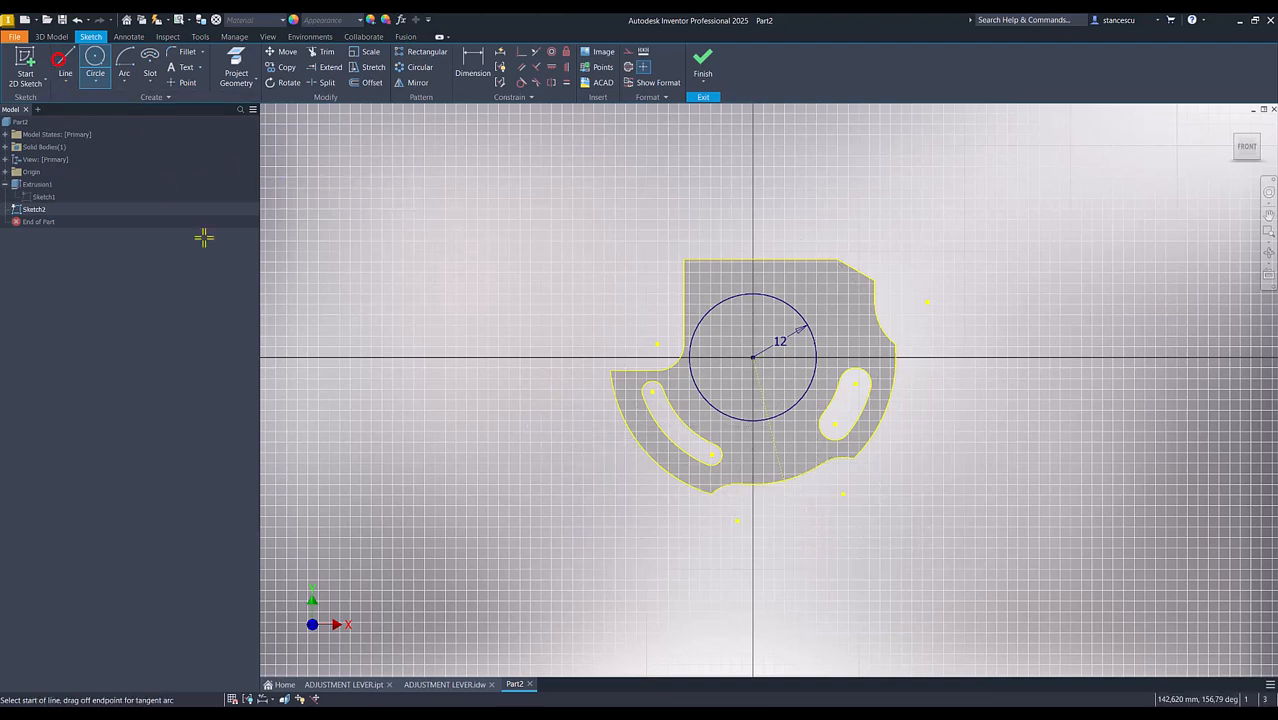
pyautogui.click(751, 359)
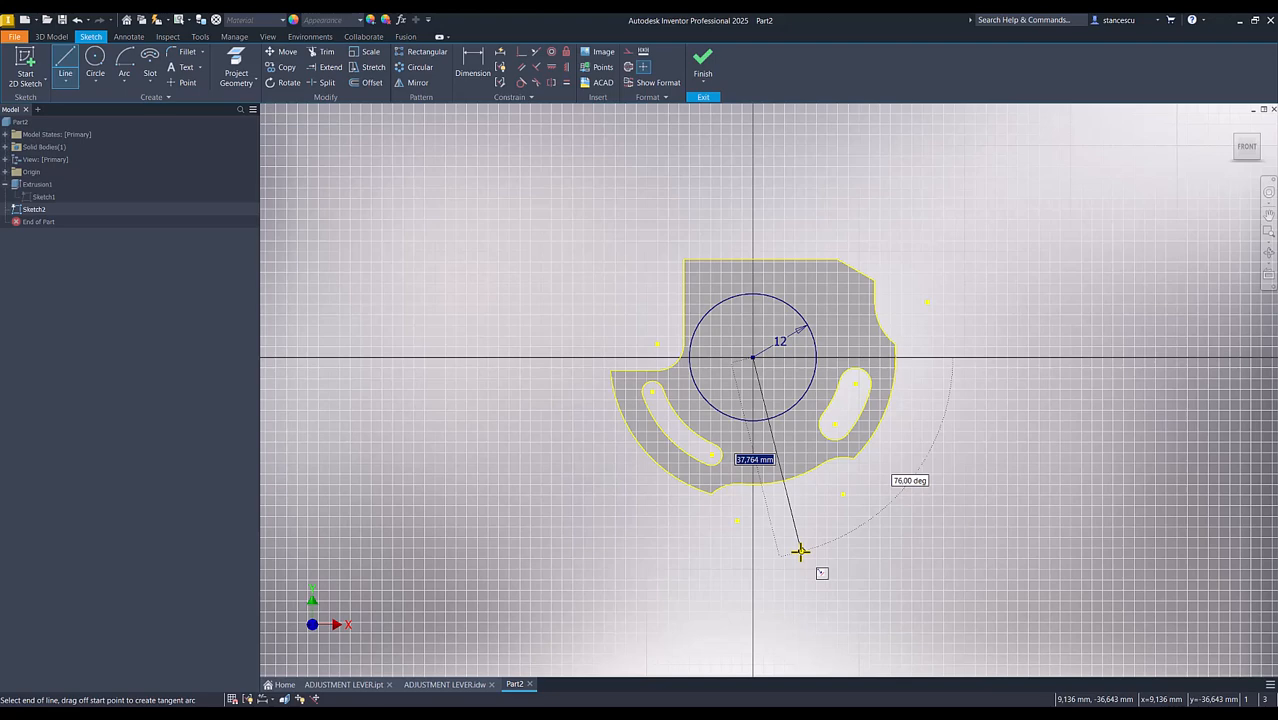
pyautogui.write('35')
pyautogui.press('Return')
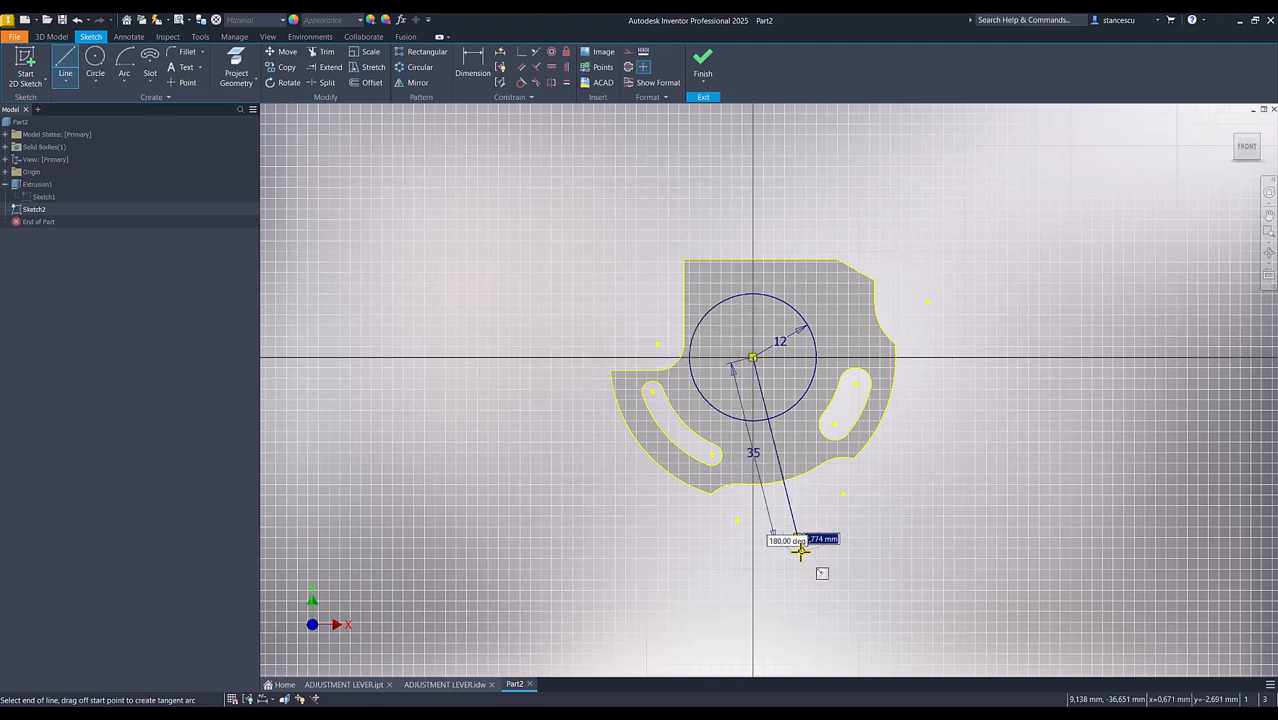
pyautogui.press('Escape')
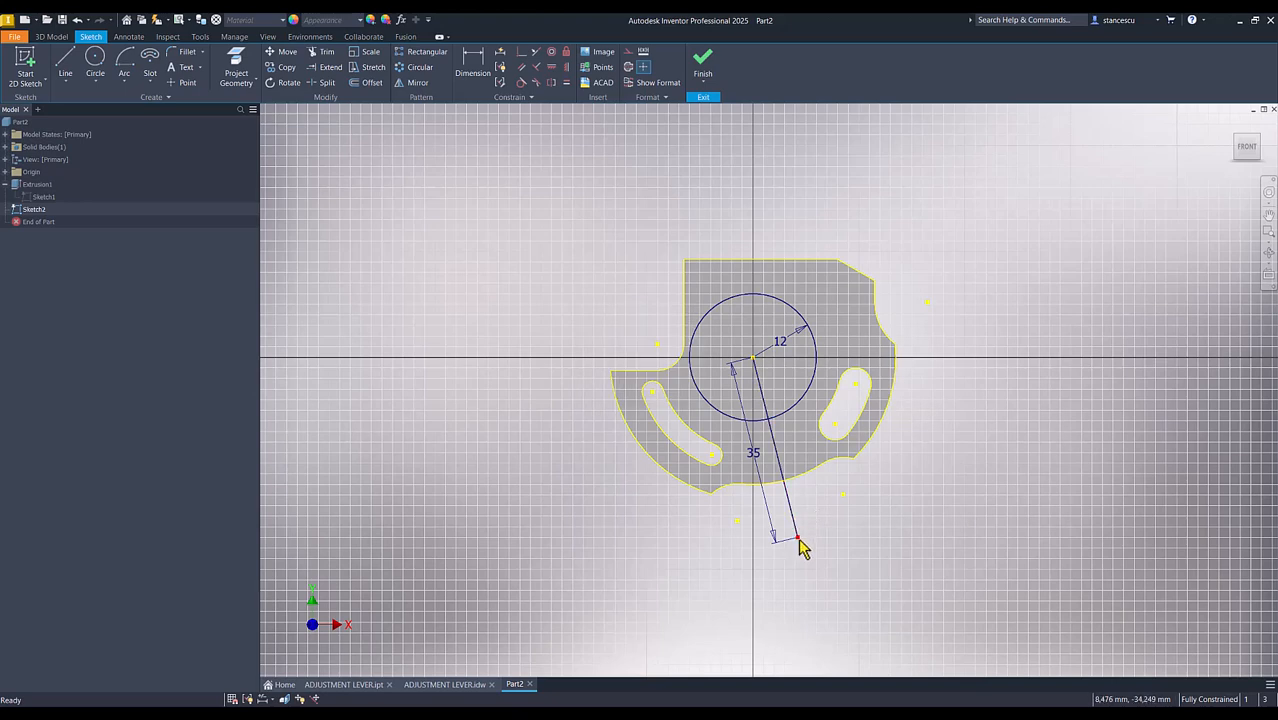
pyautogui.press('Escape')
pyautogui.click(798, 536)
pyautogui.moveTo(753, 455); pyautogui.dragTo(576, 500)
pyautogui.click(877, 521)
# Step: Draw a circle of 8 mm radius centred on the lower end of the 35 mm line
pyautogui.click(95, 57)
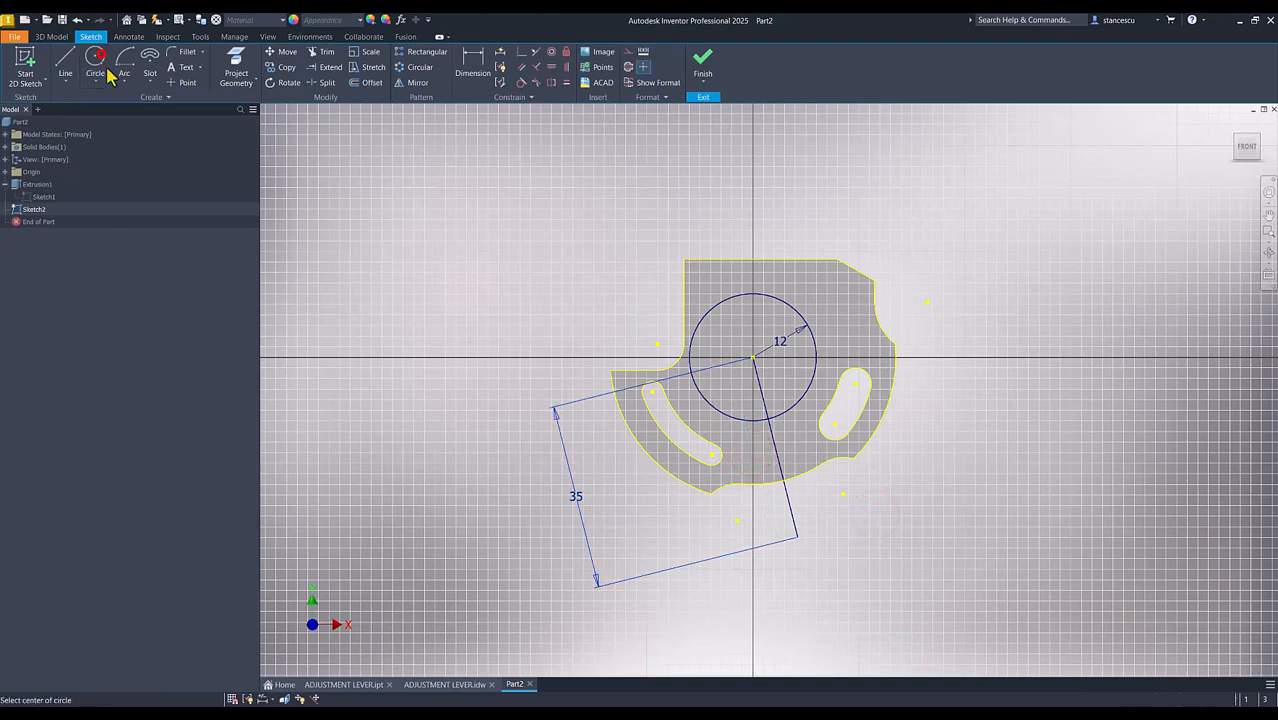
pyautogui.click(794, 537)
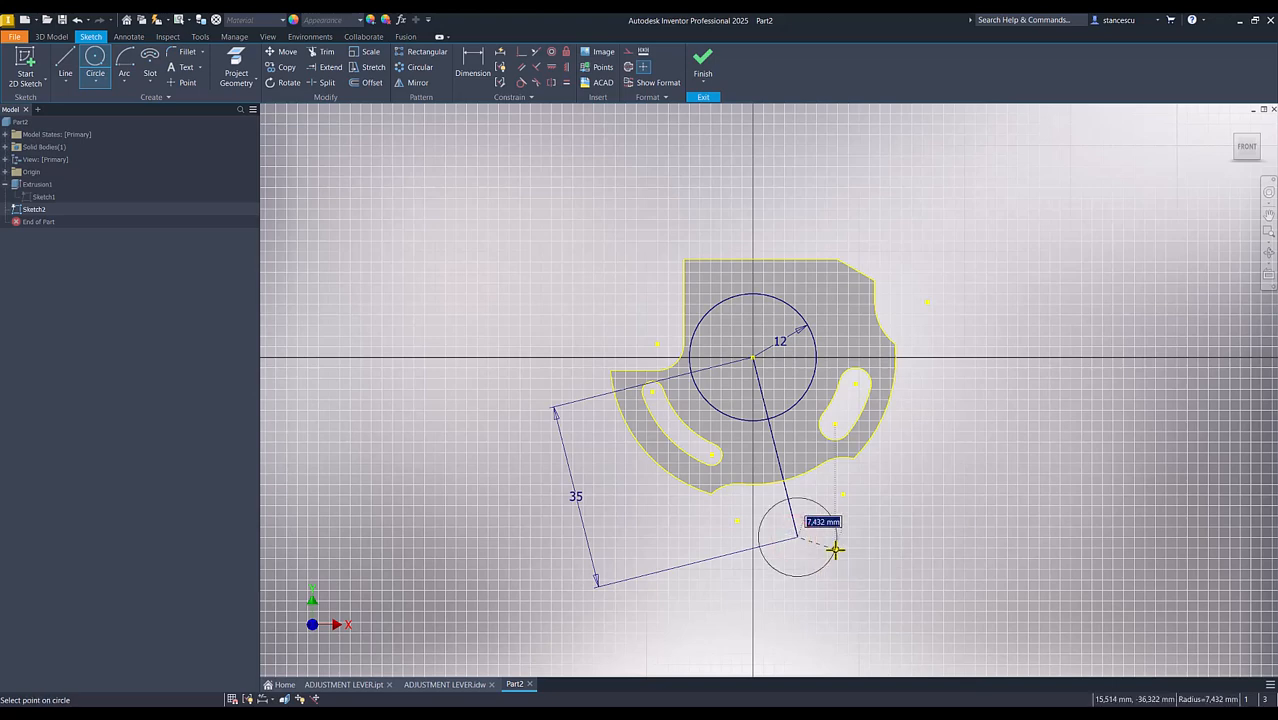
pyautogui.write('8')
pyautogui.press('Return')
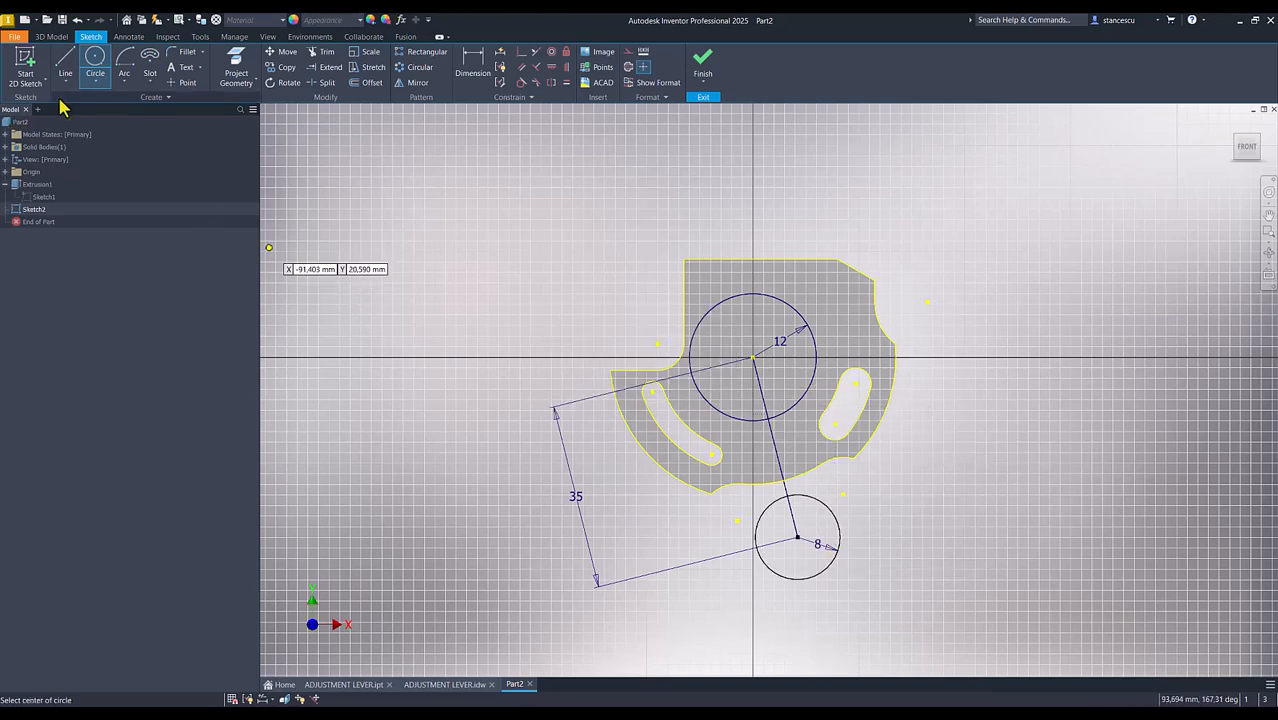
# Step: Draw two inward-curving three-point arcs connecting the 12 mm and 8 mm radius circles, one on each side of the centre line
pyautogui.click(124, 86)
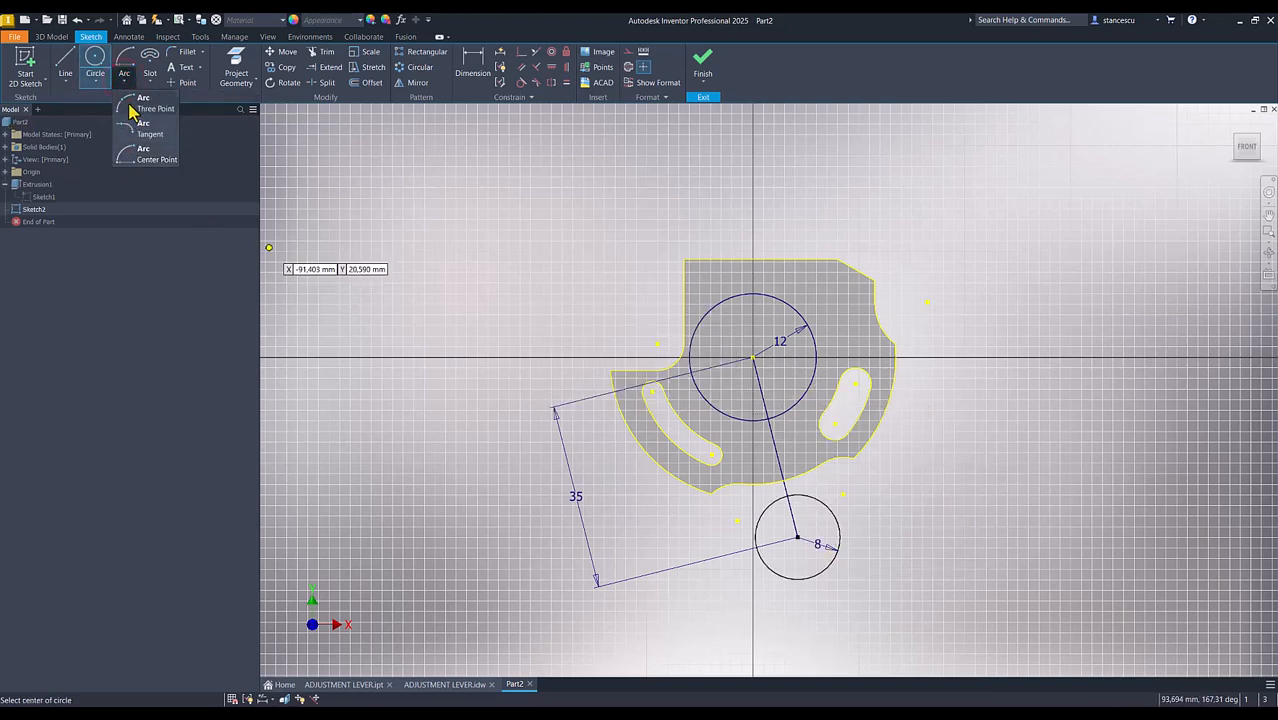
pyautogui.click(128, 95)
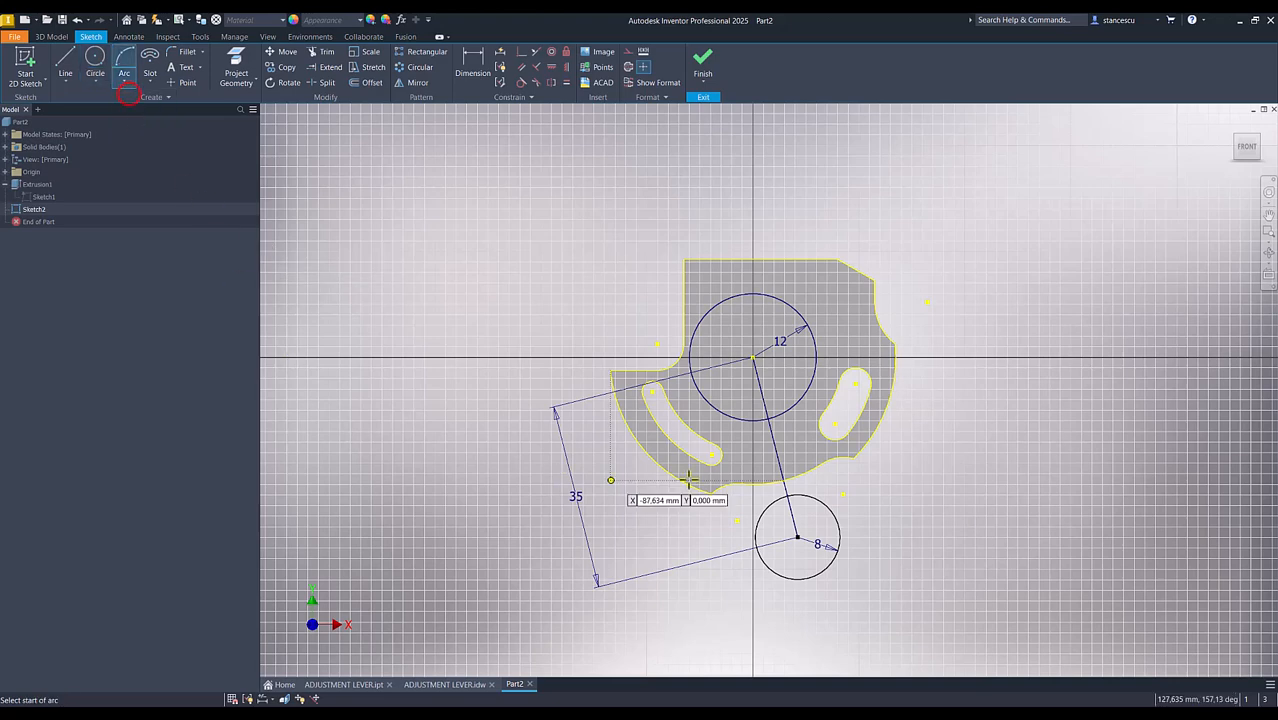
pyautogui.click(709, 405)
pyautogui.click(759, 516)
pyautogui.click(759, 498)
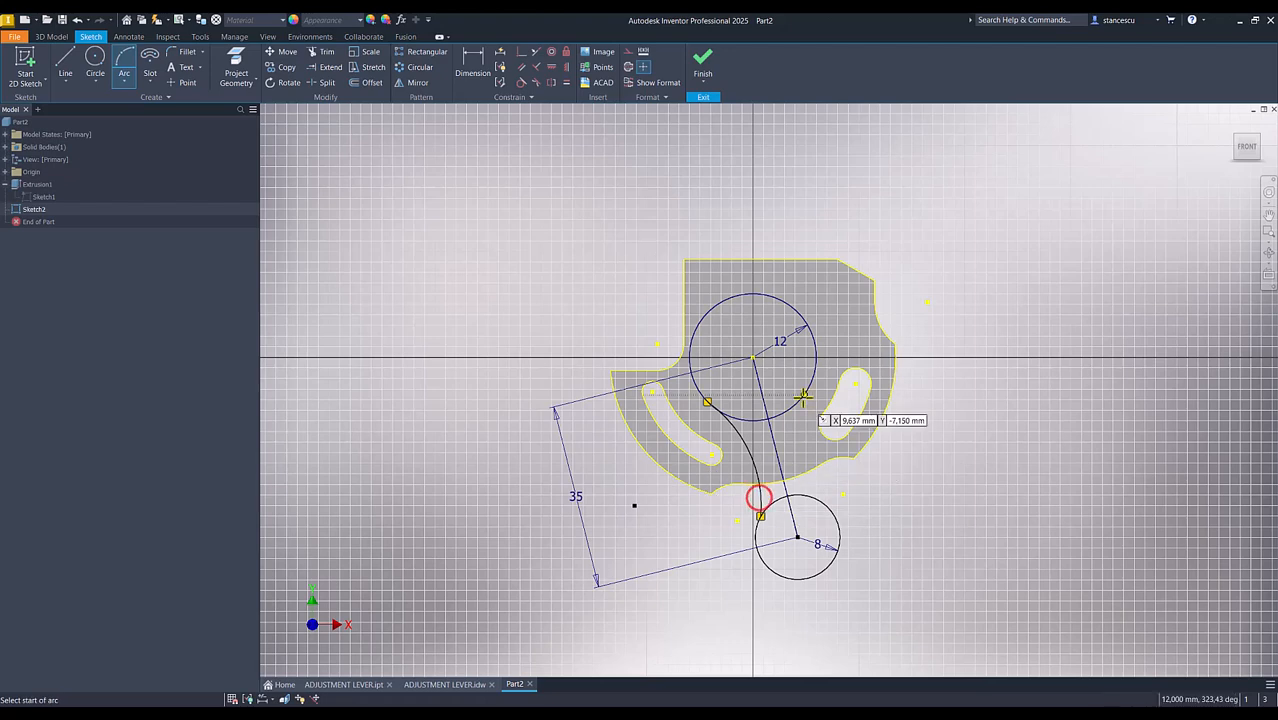
pyautogui.click(802, 398)
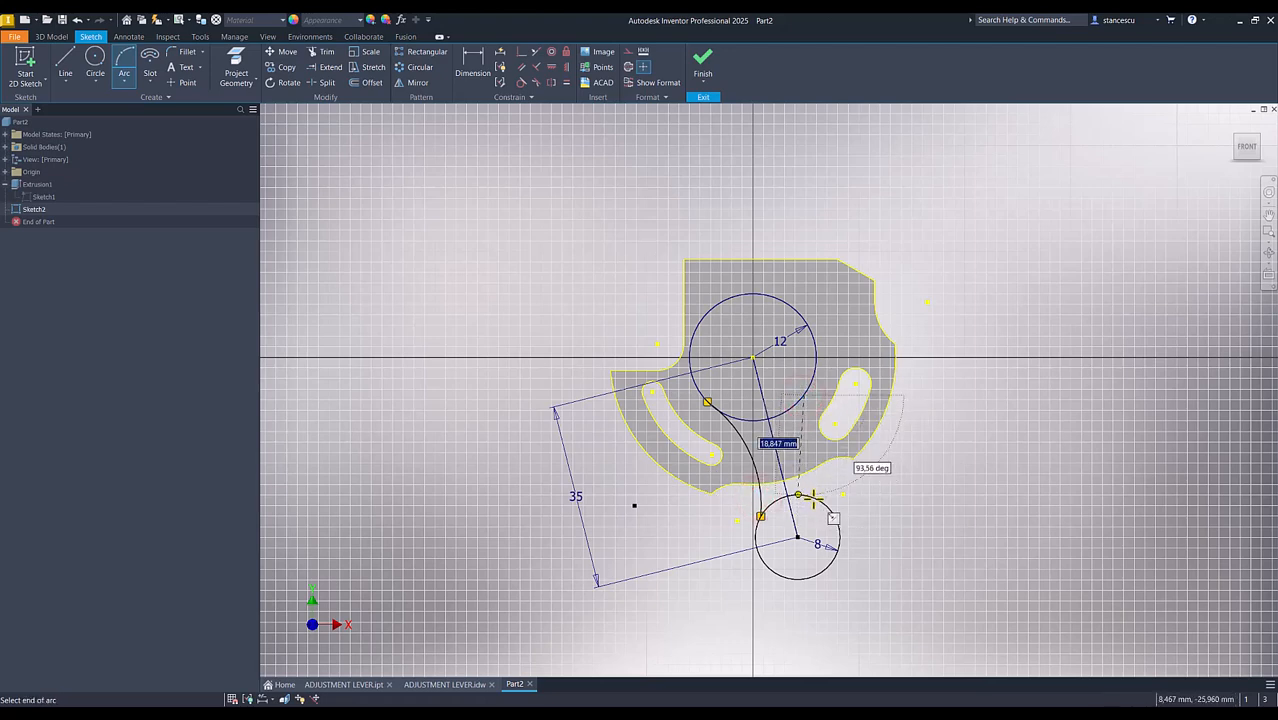
pyautogui.click(817, 499)
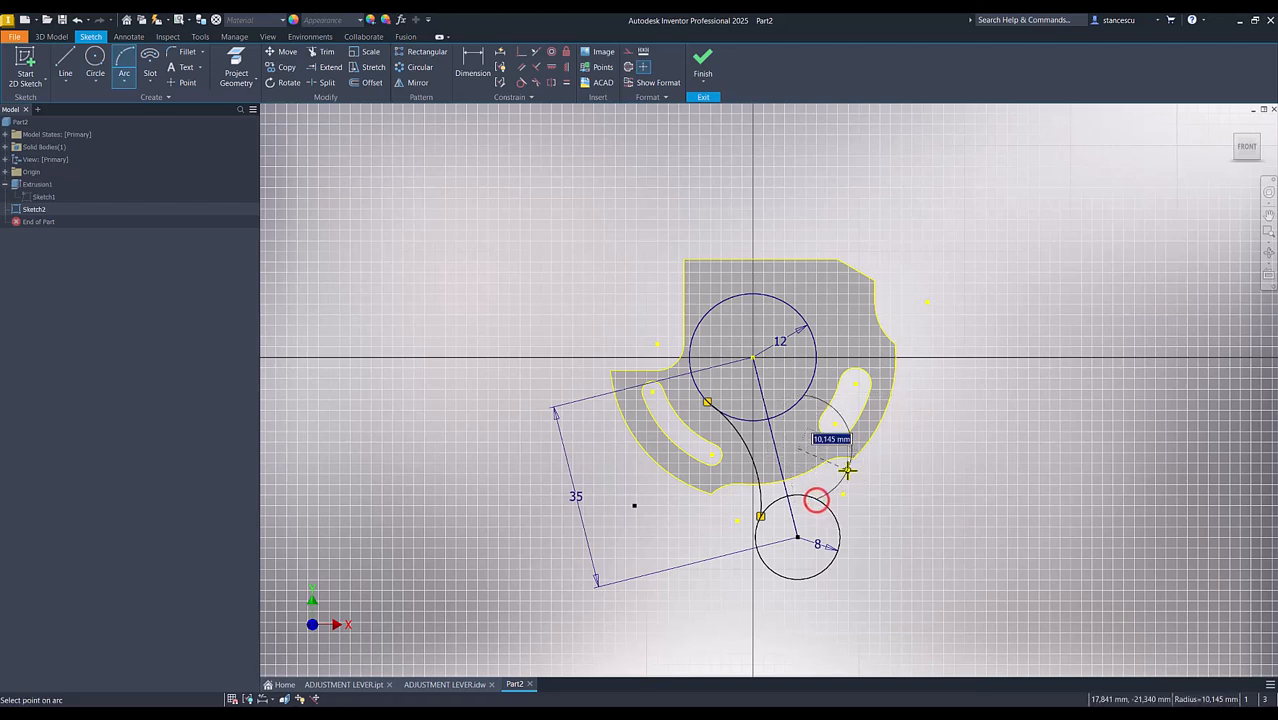
pyautogui.click(800, 465)
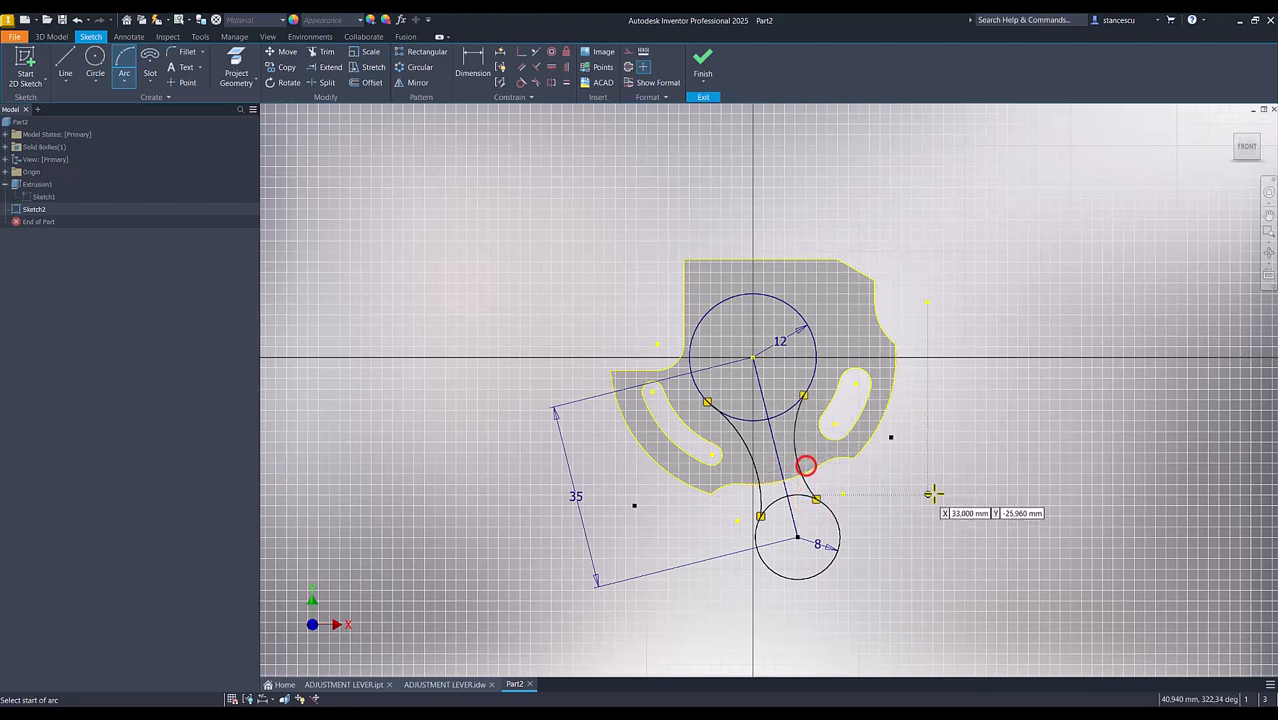
# Step: Apply an Equal constraint to the two connecting arcs
pyautogui.click(566, 84)
pyautogui.click(748, 453)
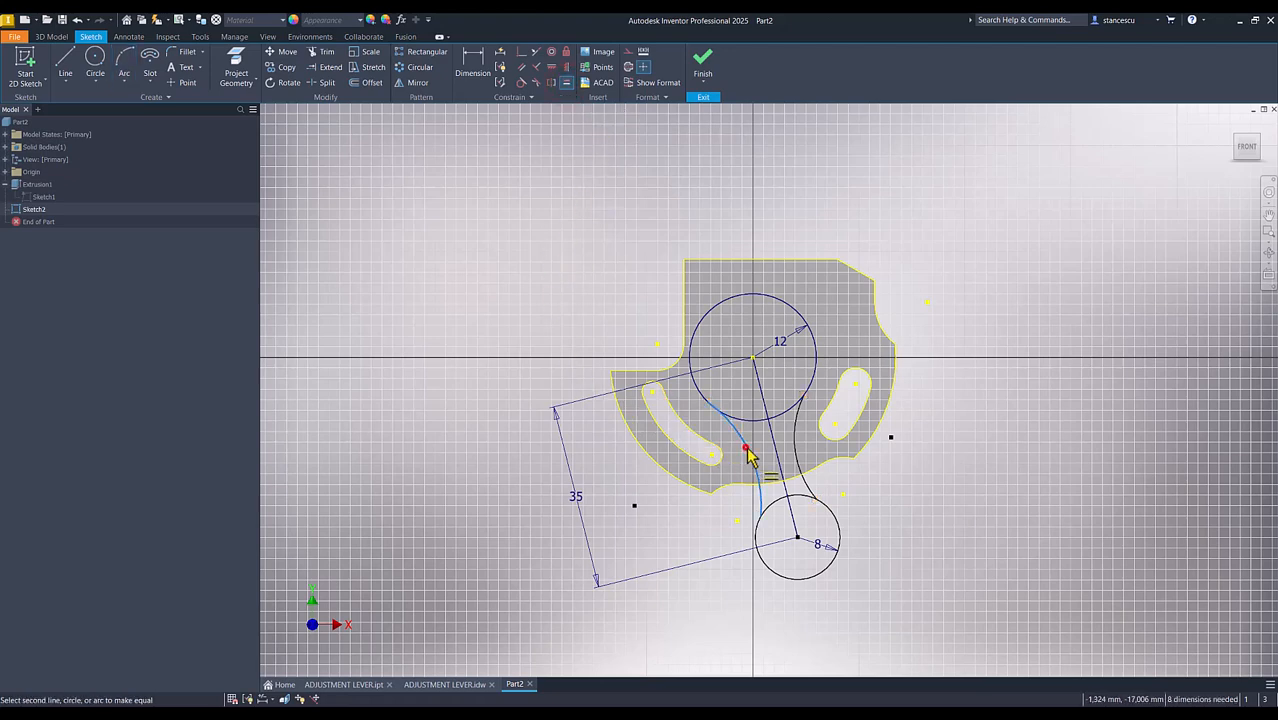
pyautogui.click(801, 452)
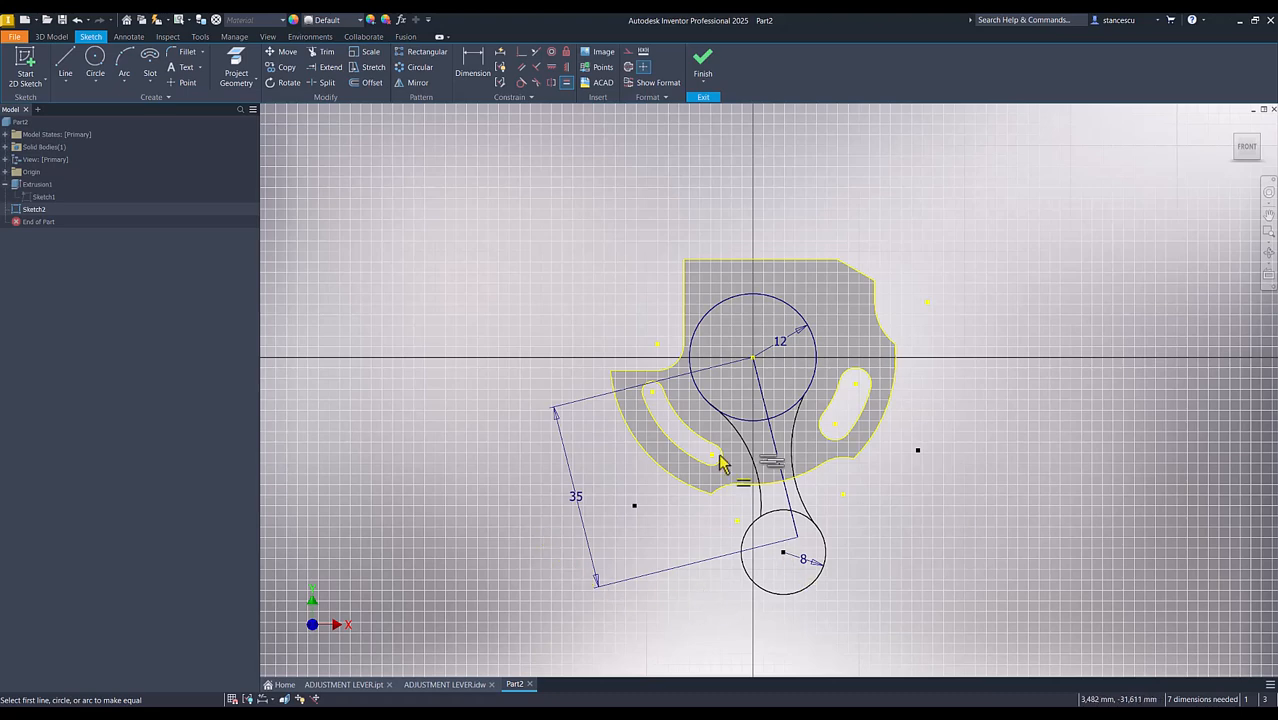
# Step: Make the centre of the 8 mm radius circle coincident with the lower end of the 35 mm line
pyautogui.click(521, 52)
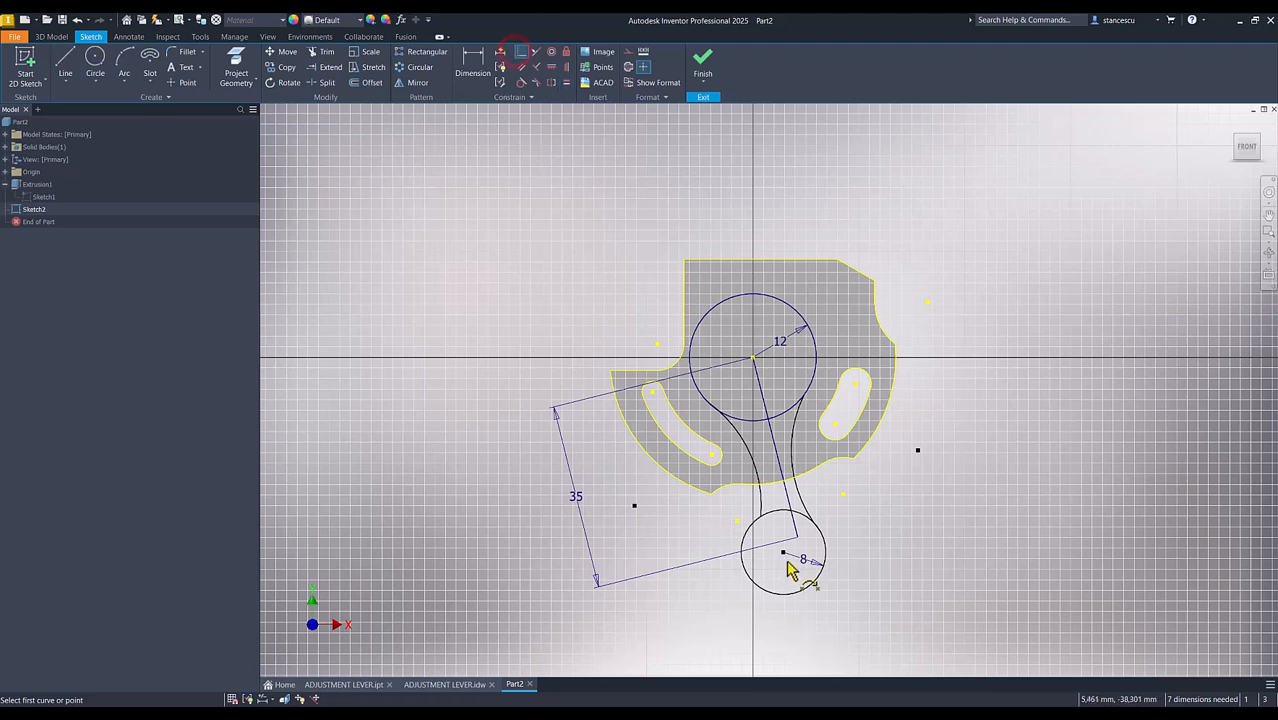
pyautogui.click(784, 556)
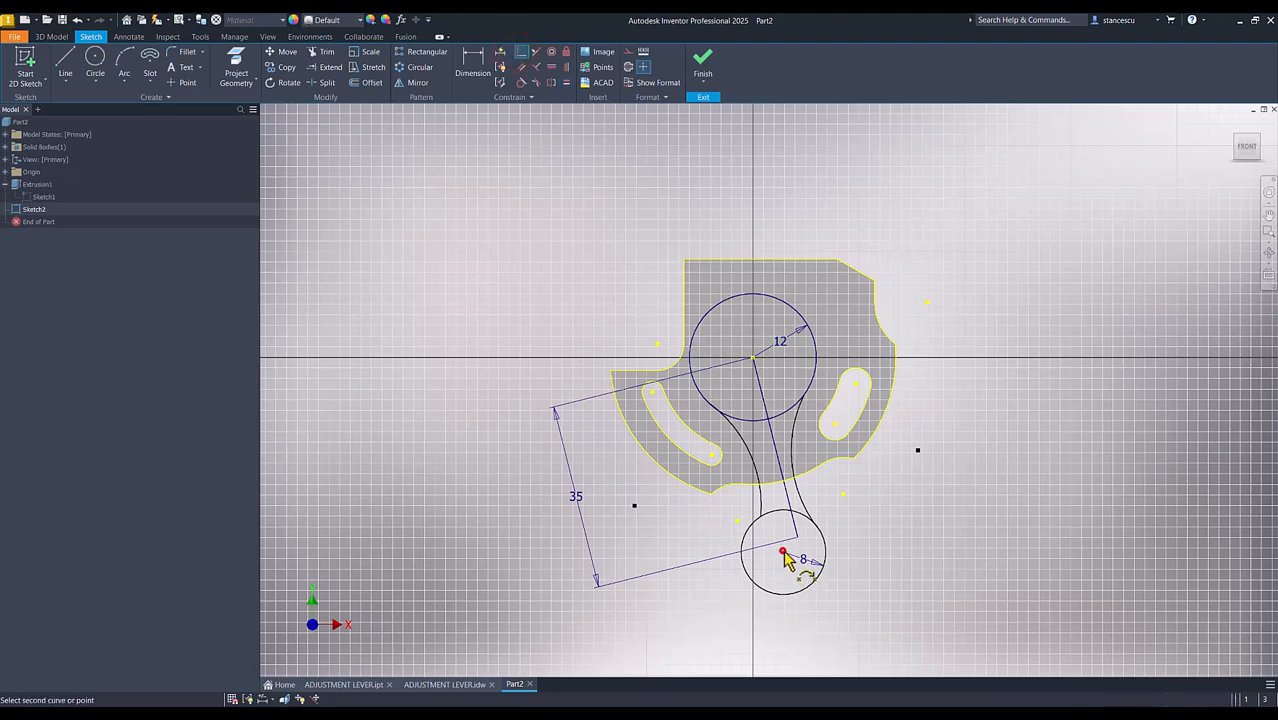
pyautogui.click(797, 537)
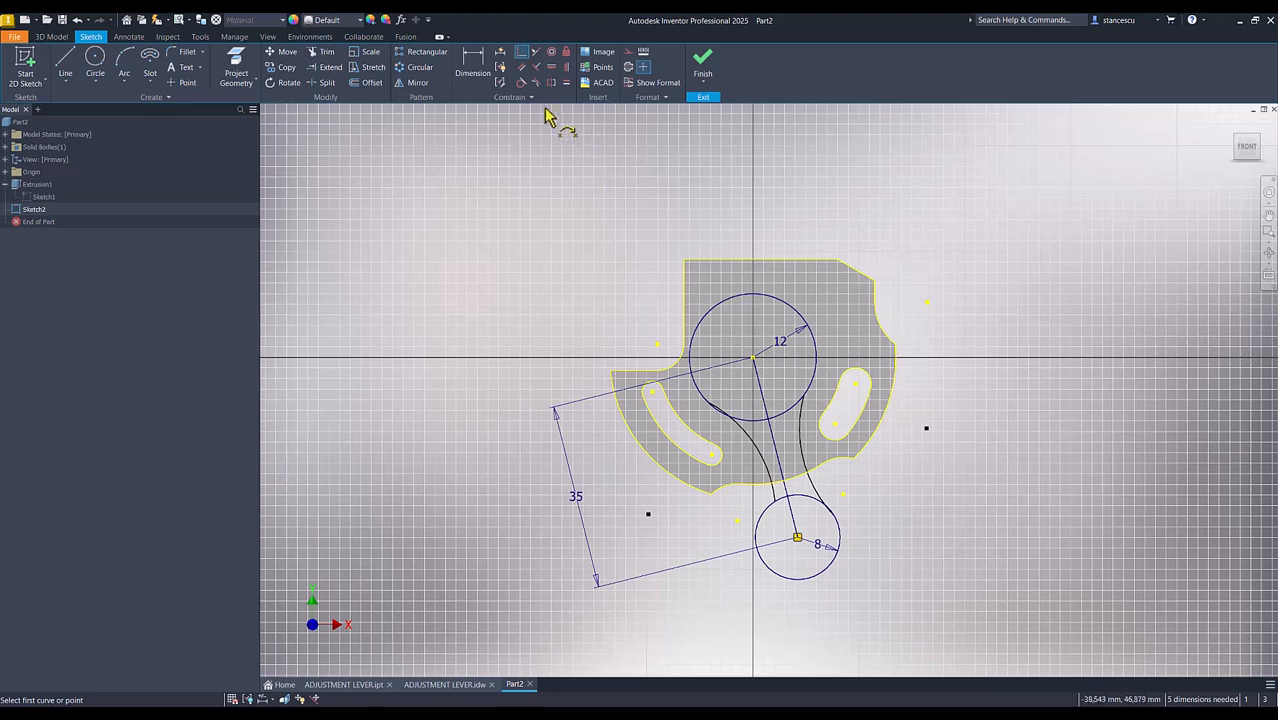
# Step: Make both connecting arcs tangent to the 12 mm and 8 mm radius circles at each of their ends
pyautogui.click(521, 82)
pyautogui.click(748, 442)
pyautogui.click(703, 393)
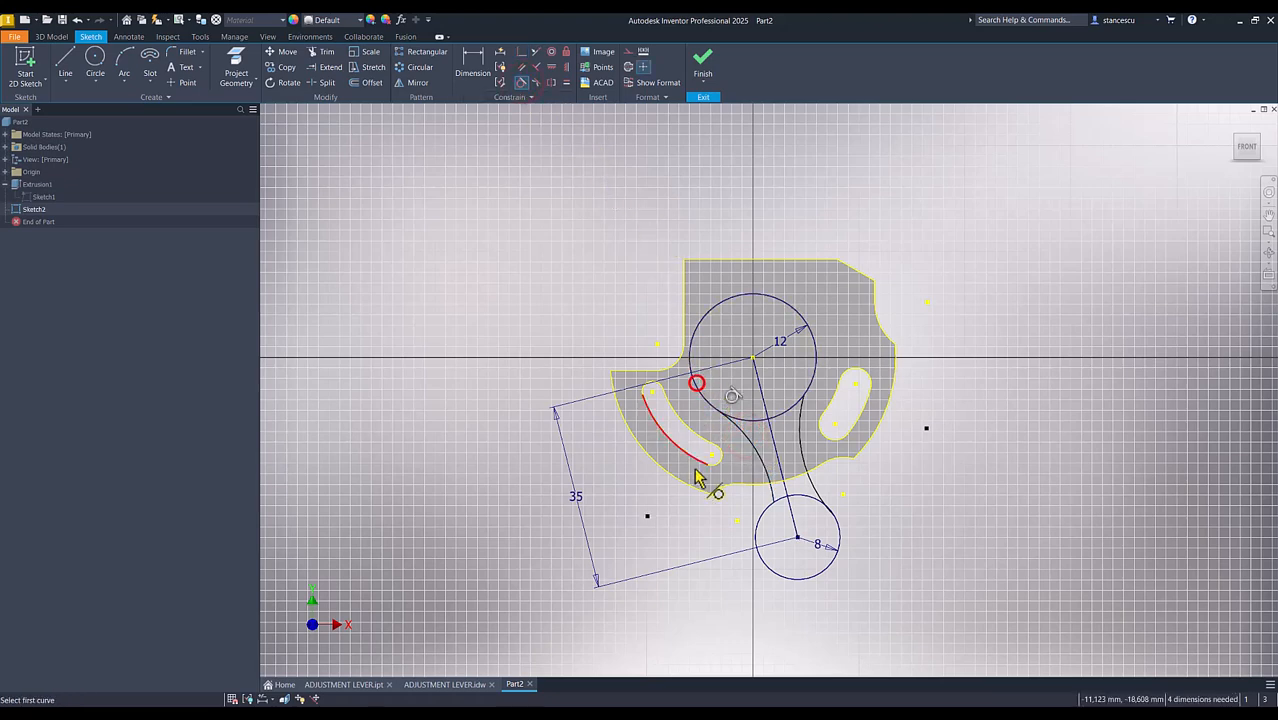
pyautogui.click(764, 478)
pyautogui.click(763, 522)
pyautogui.click(820, 500)
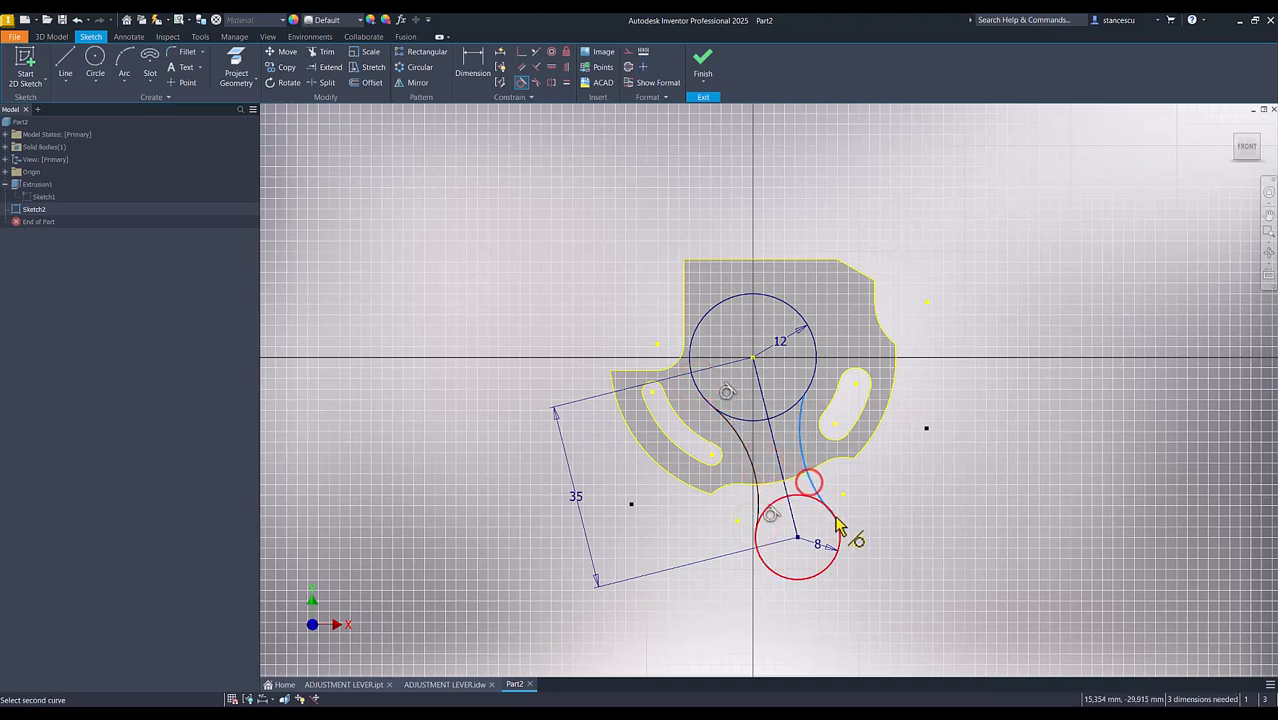
pyautogui.click(803, 421)
pyautogui.click(813, 391)
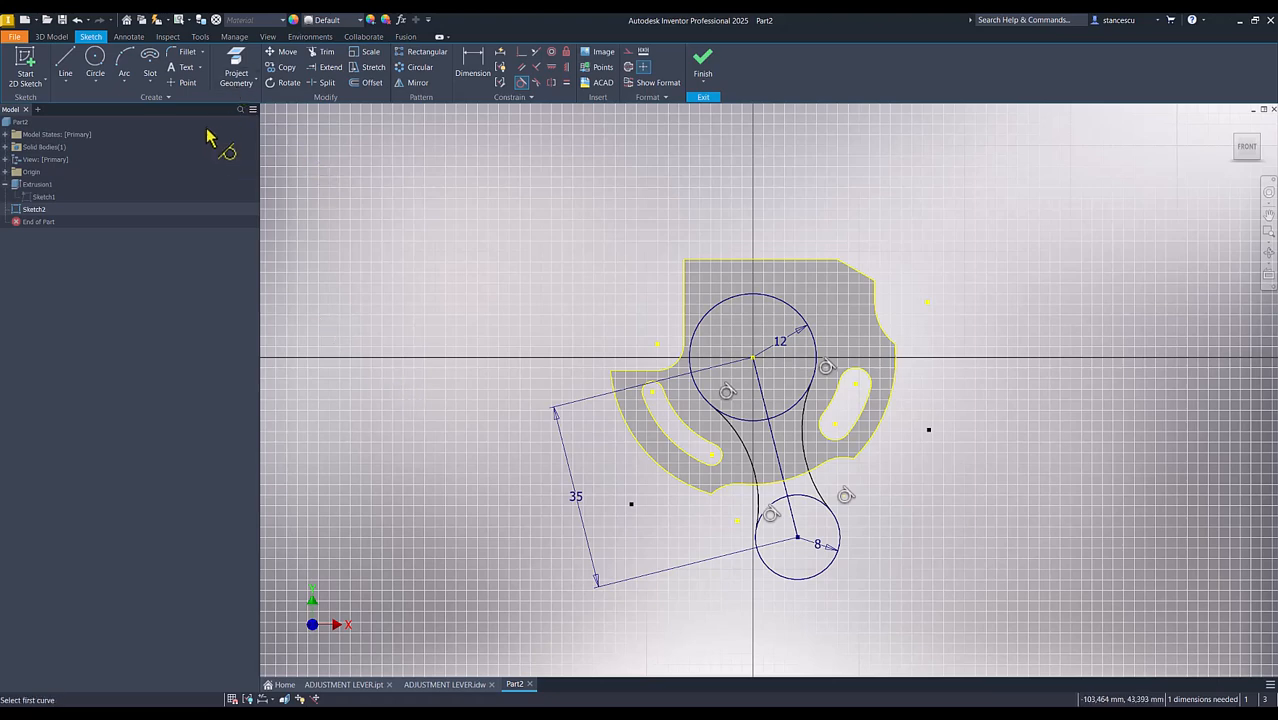
# Step: Dimension one of the connecting arcs with a radius of 38 mm
pyautogui.click(467, 72)
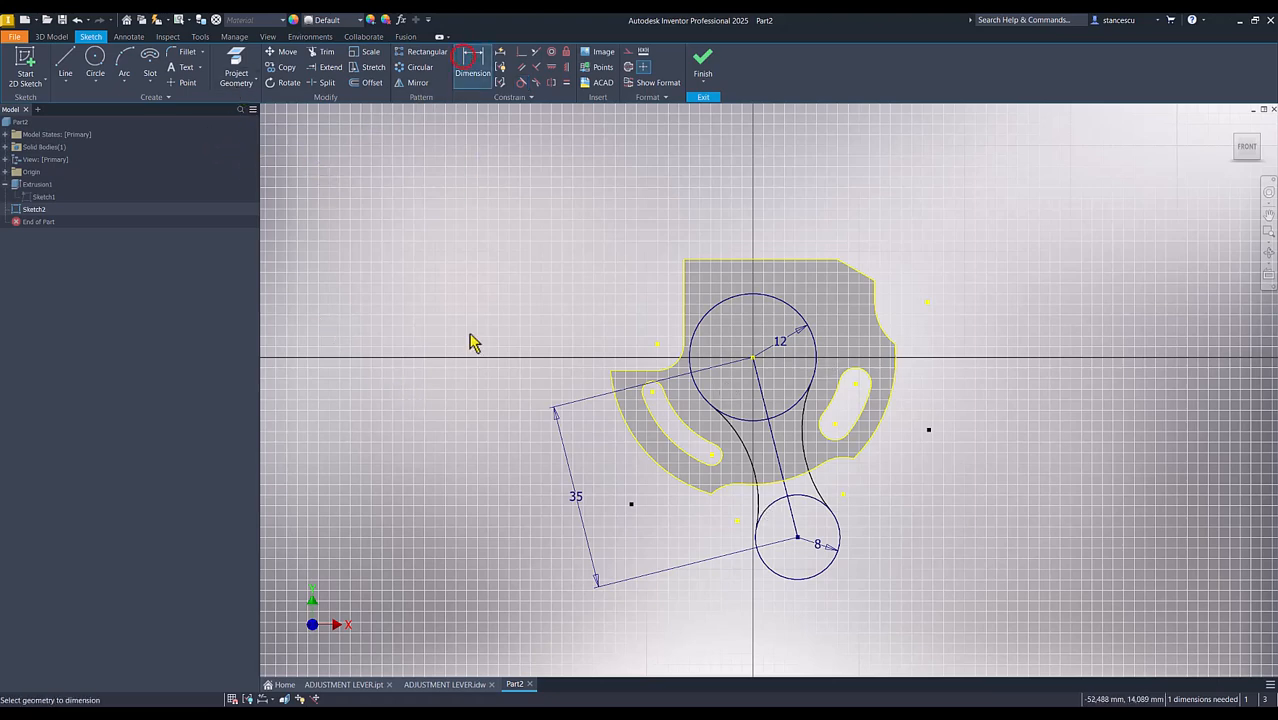
pyautogui.click(825, 497)
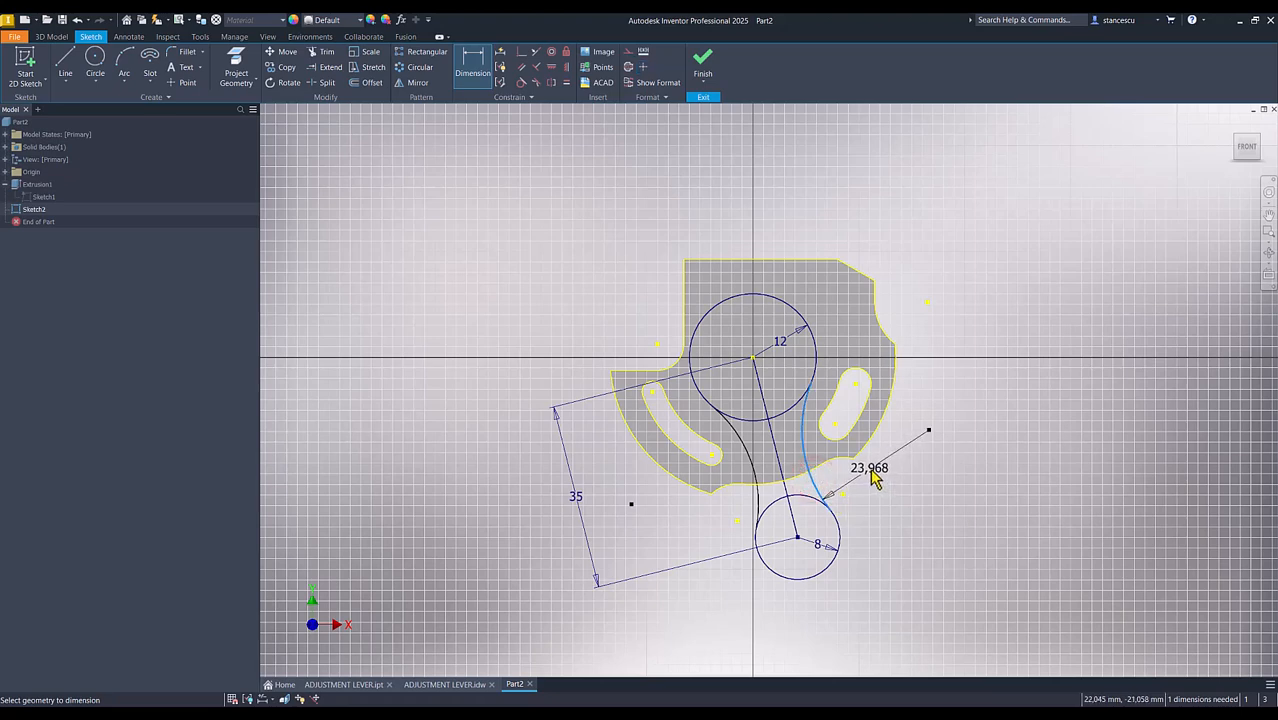
pyautogui.click(869, 469)
pyautogui.write('38')
pyautogui.press('Return')
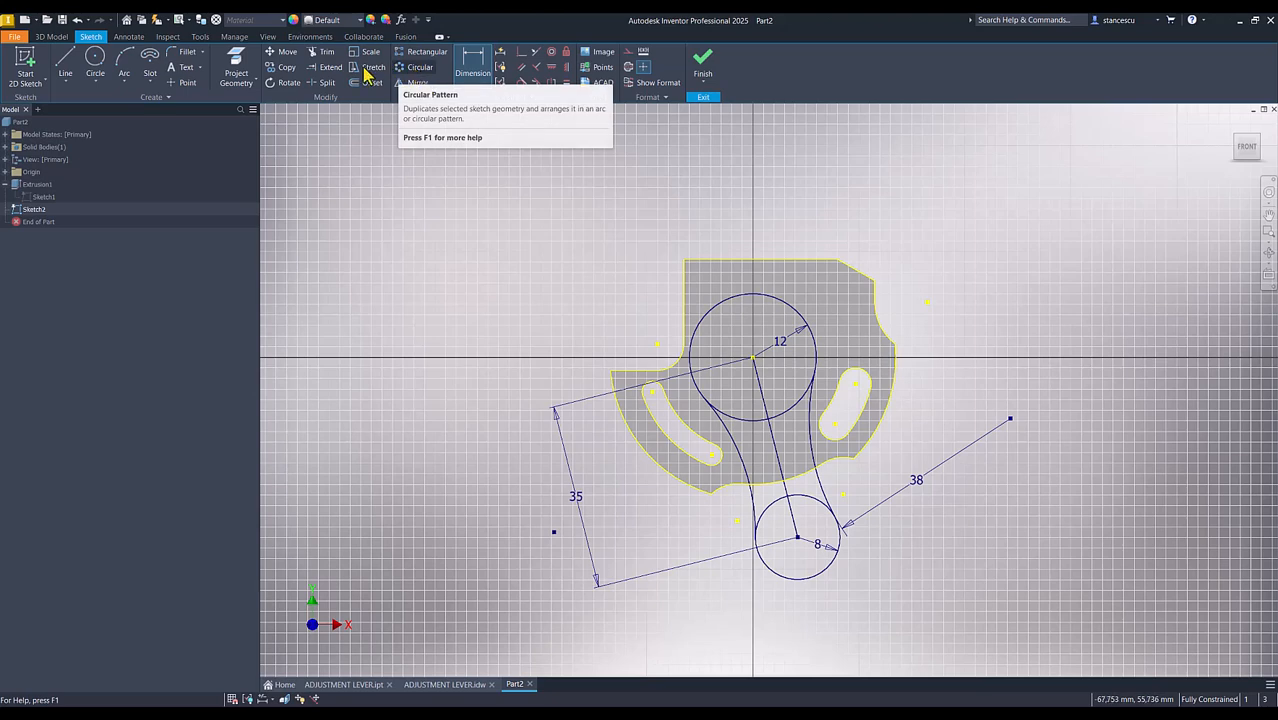
# Step: Trim the inner portions of both circles between the connecting arcs to leave one continuous arm outline
pyautogui.click(322, 52)
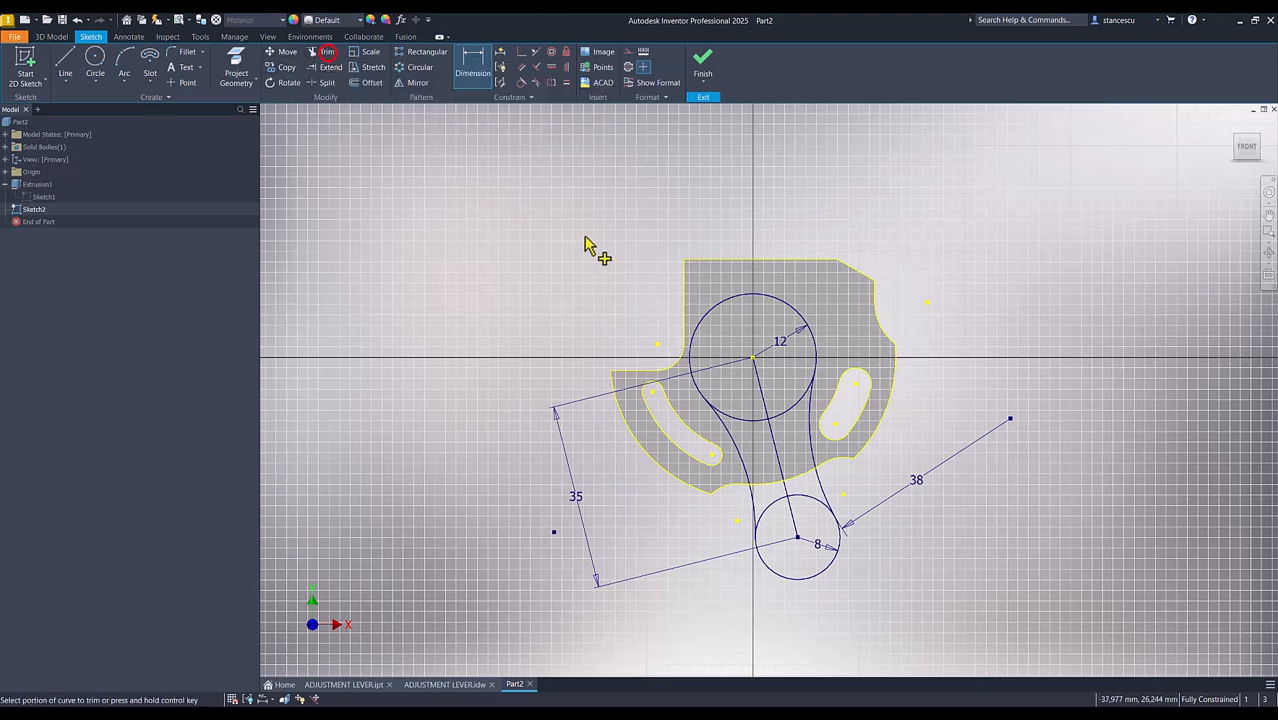
pyautogui.click(760, 431)
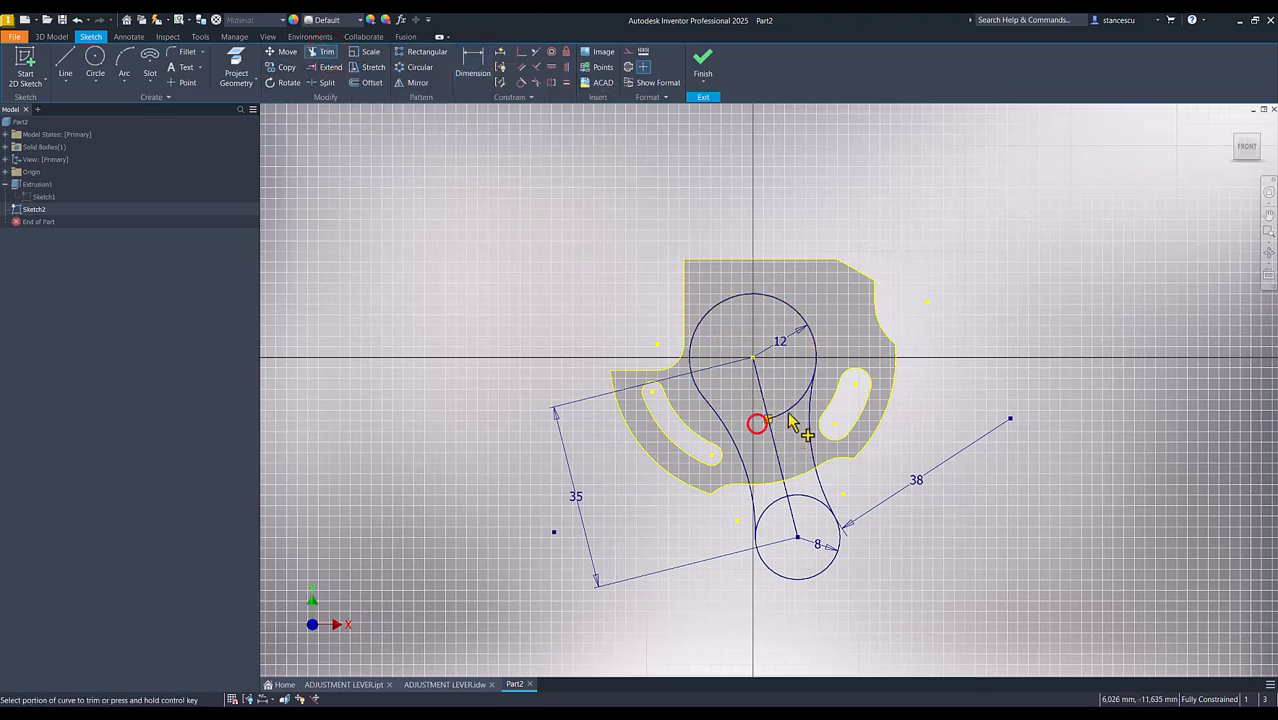
pyautogui.click(787, 500)
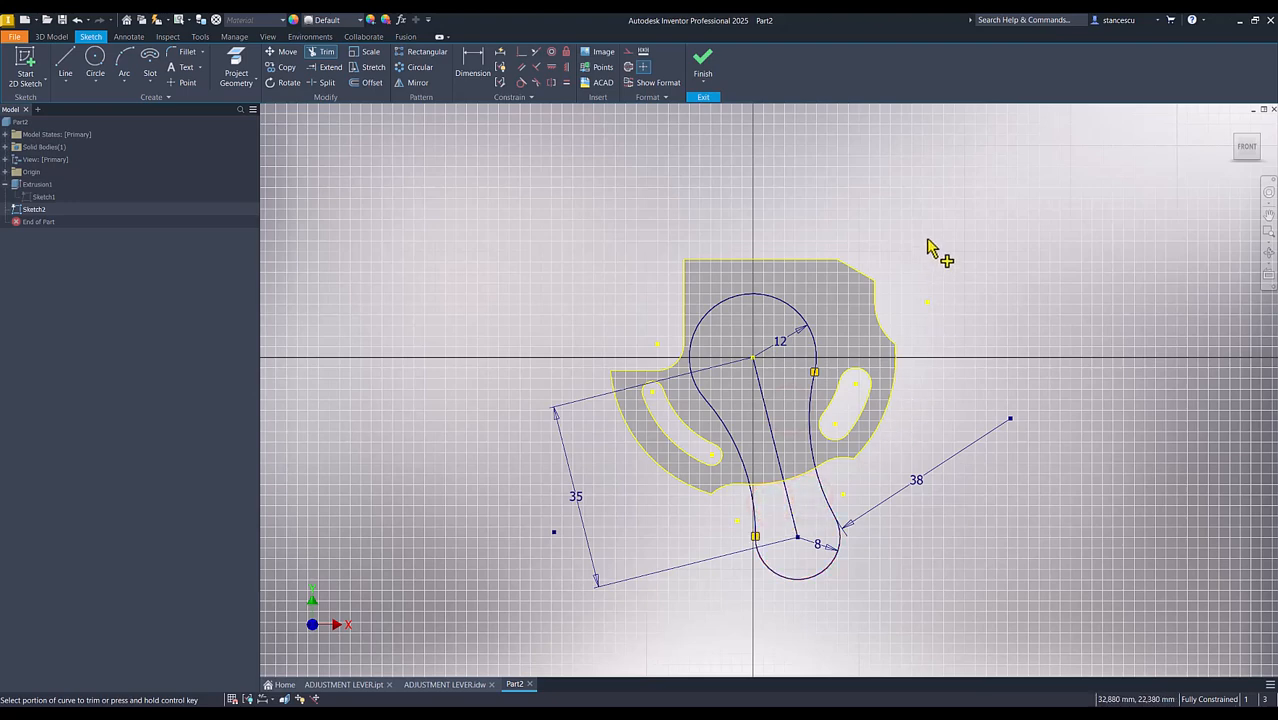
pyautogui.press('Escape')
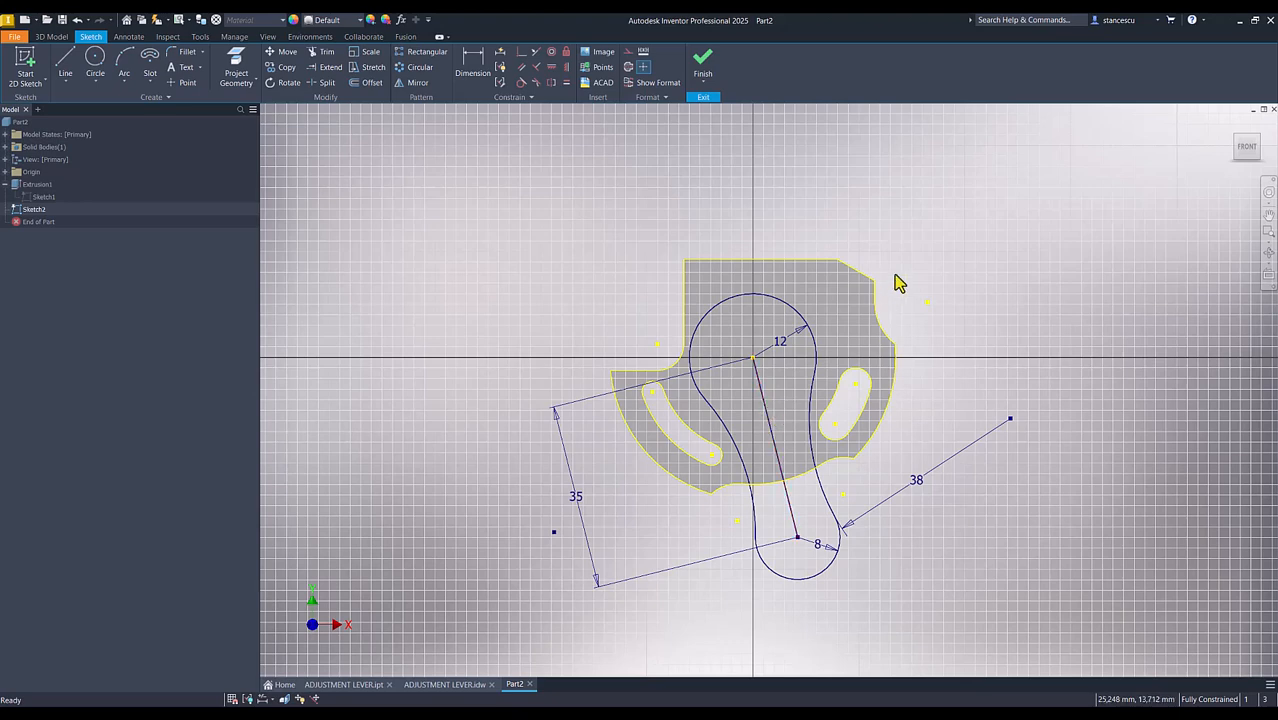
# Step: Finish the arm sketch and start an extrusion from it
pyautogui.click(690, 82)
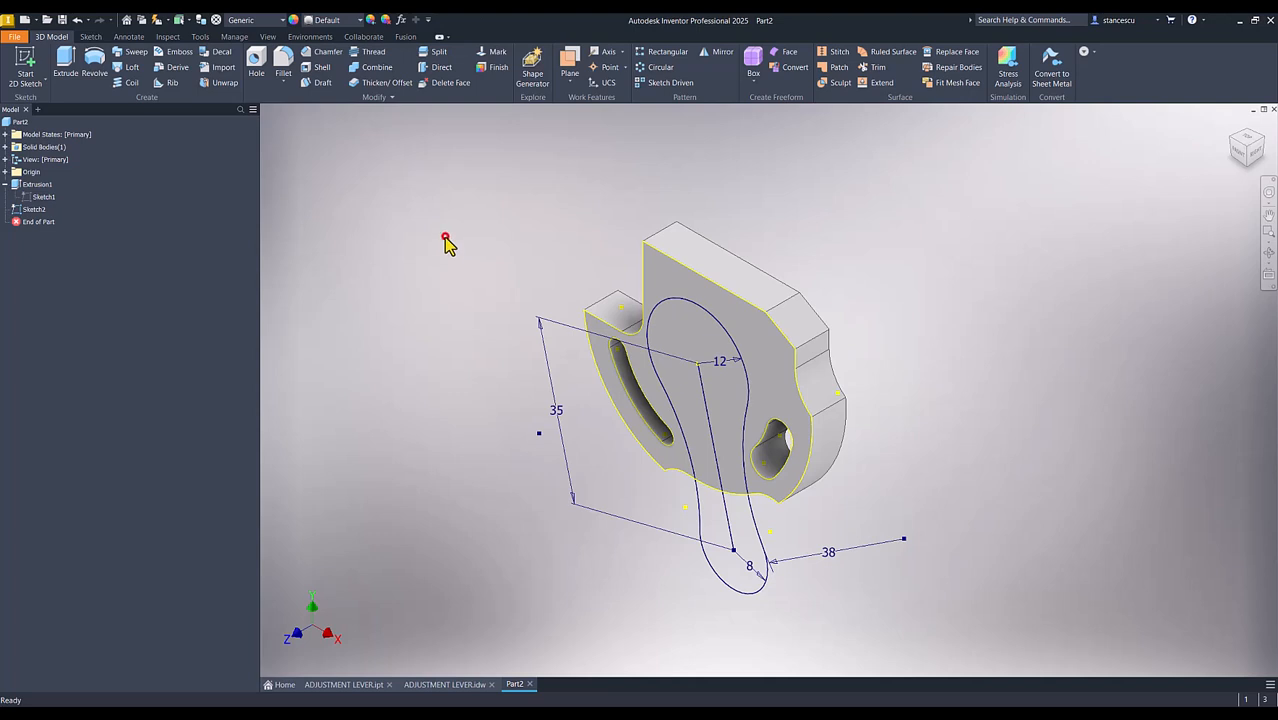
pyautogui.click(66, 64)
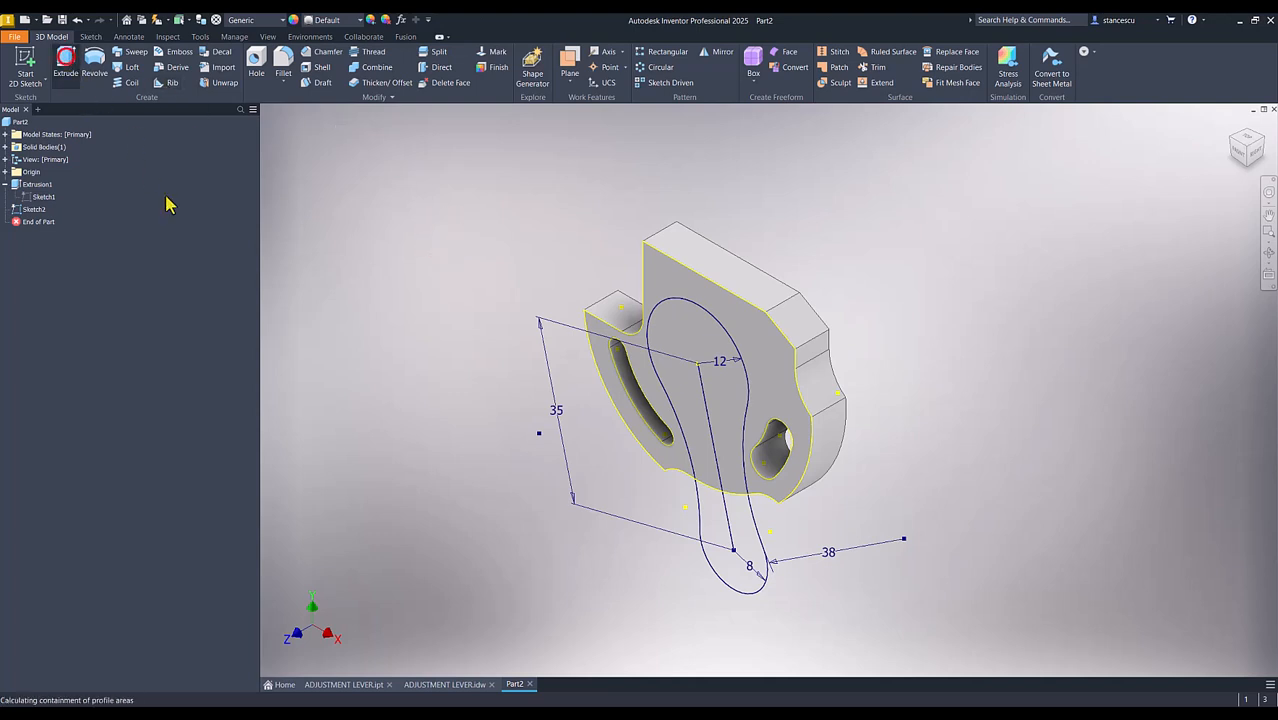
# Step: Extrude both regions of the lever arm profile outward by 12-8 mm, joined to the plate
pyautogui.click(685, 397)
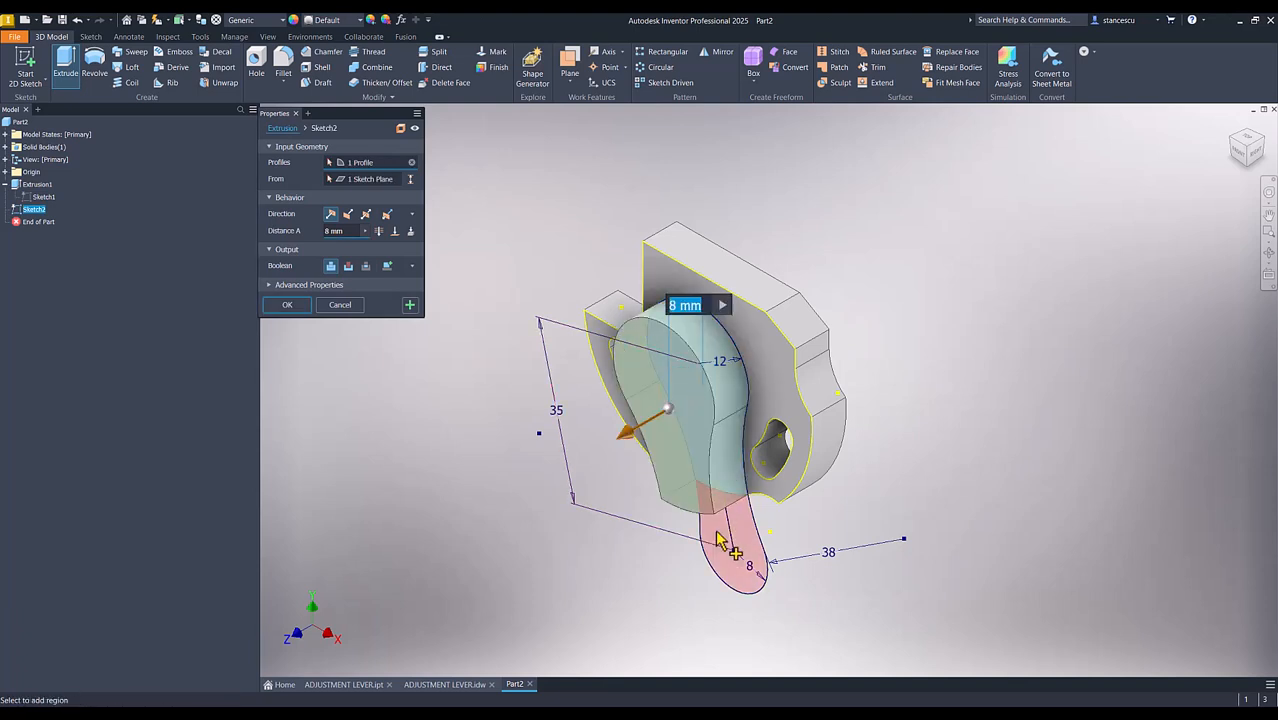
pyautogui.click(728, 535)
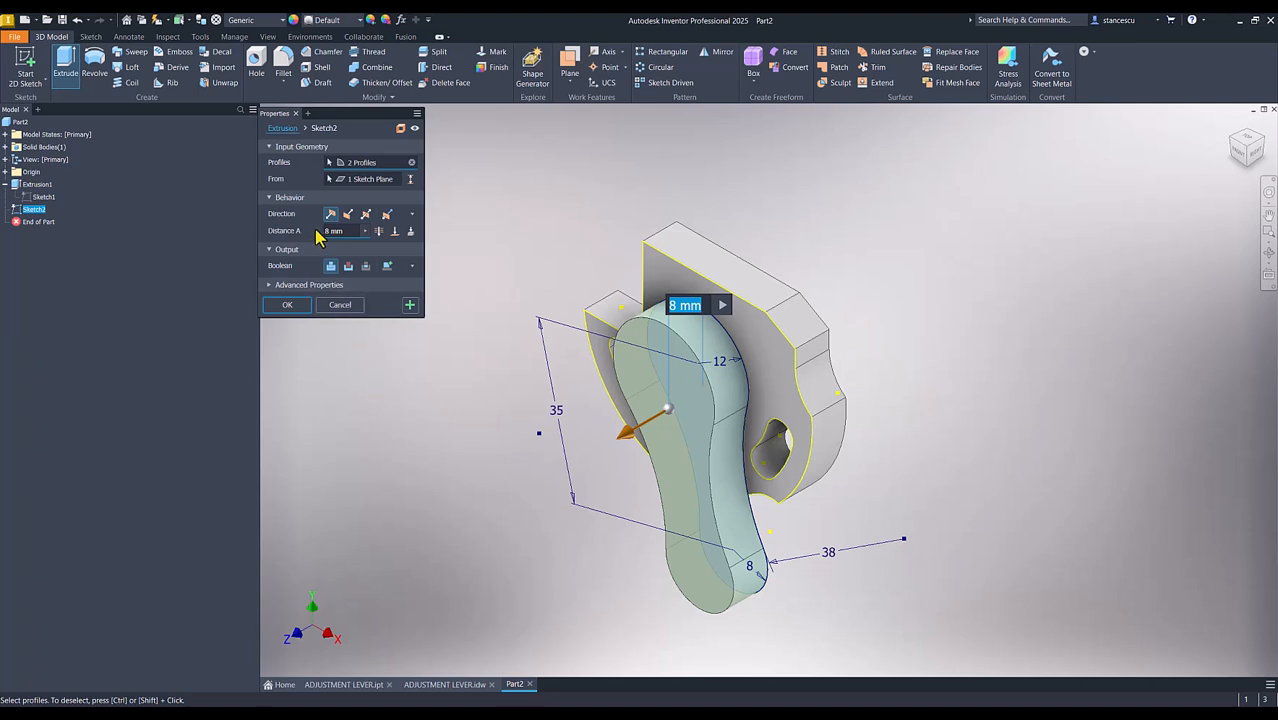
pyautogui.click(347, 231)
pyautogui.write('12-8')
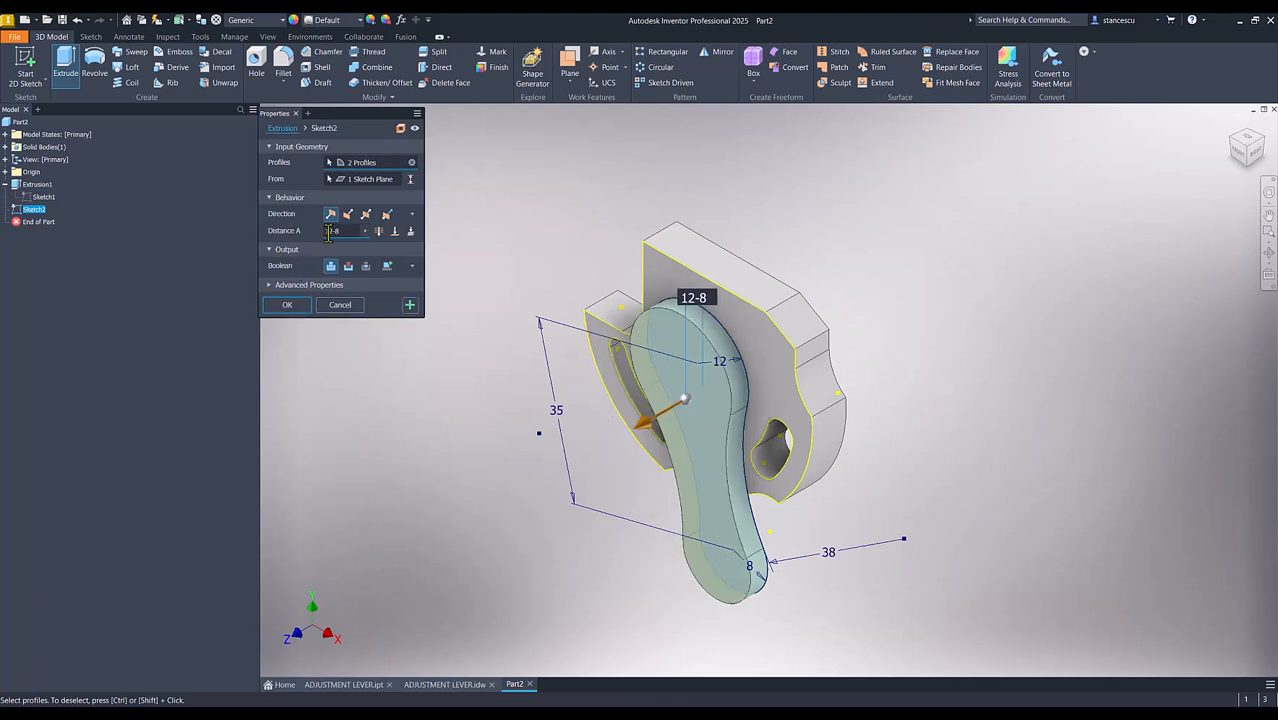
pyautogui.click(303, 304)
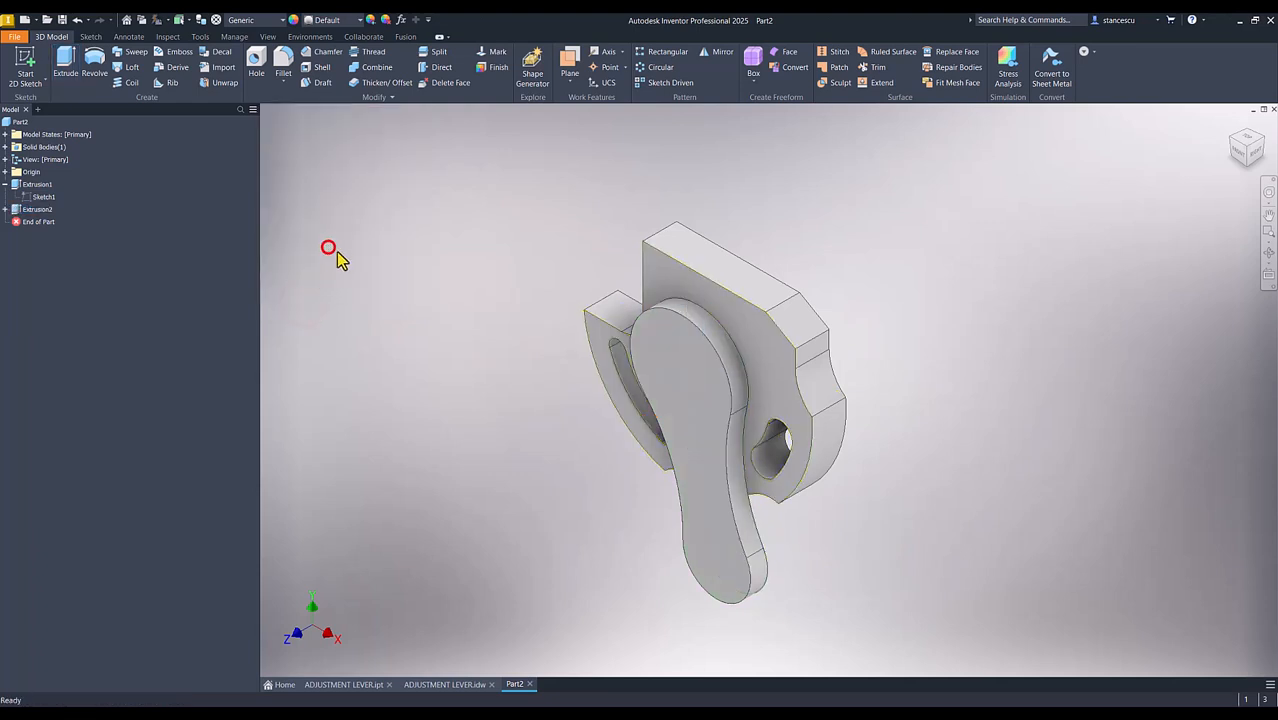
pyautogui.press('F6')
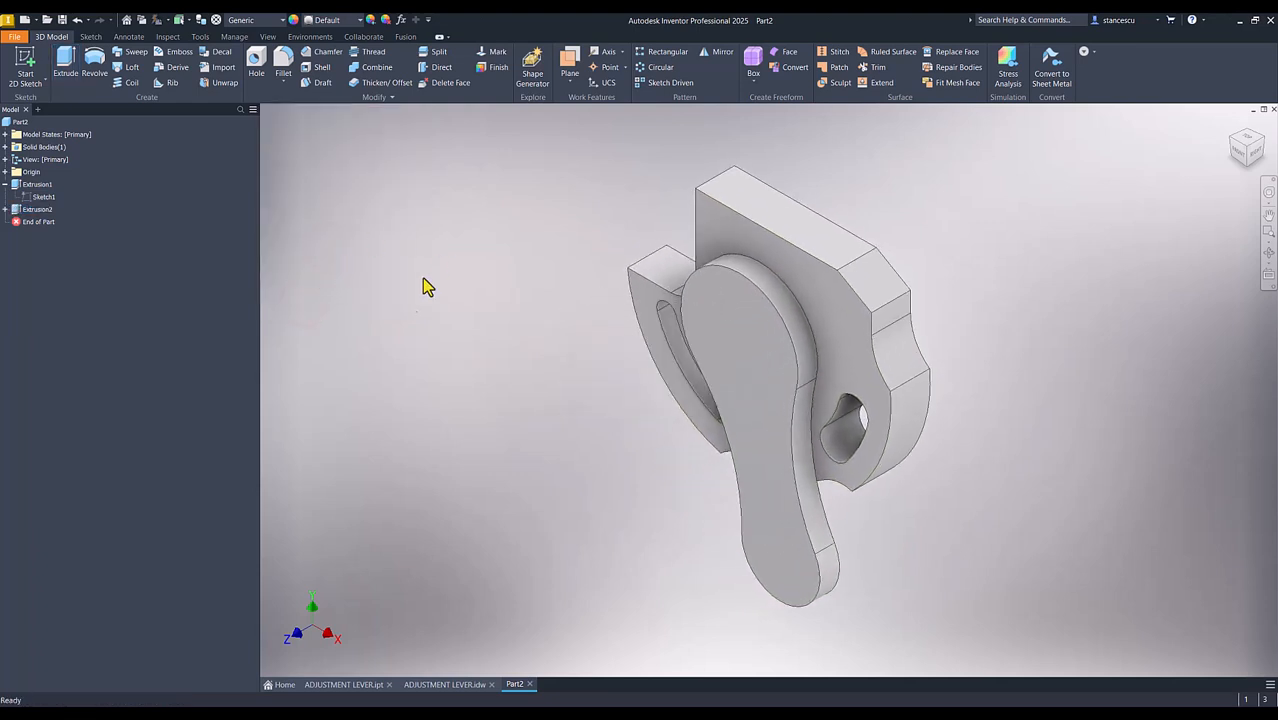
# Step: Examine the finished model in ADJUSTMENT LEVER.ipt from the front and in the home view
pyautogui.click(358, 686)
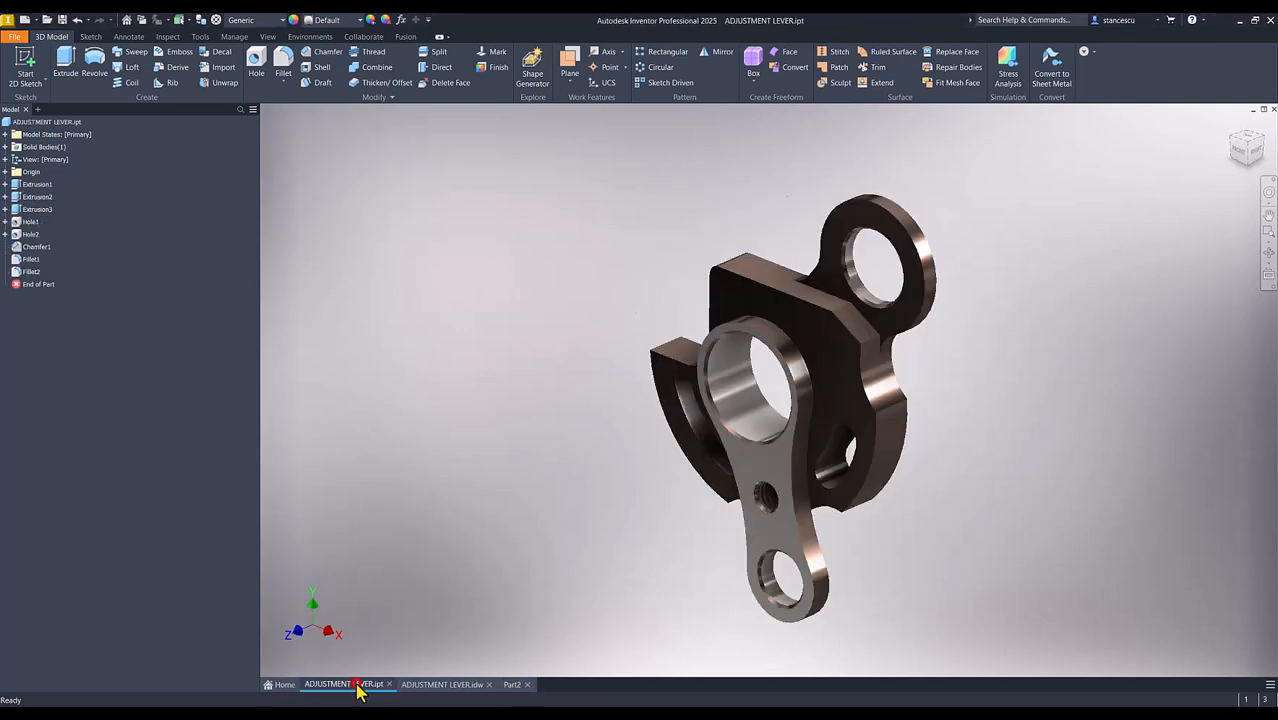
pyautogui.keyDown('shift'); pyautogui.moveTo(533, 535); pyautogui.dragTo(924, 218, button='middle'); pyautogui.keyUp('shift')
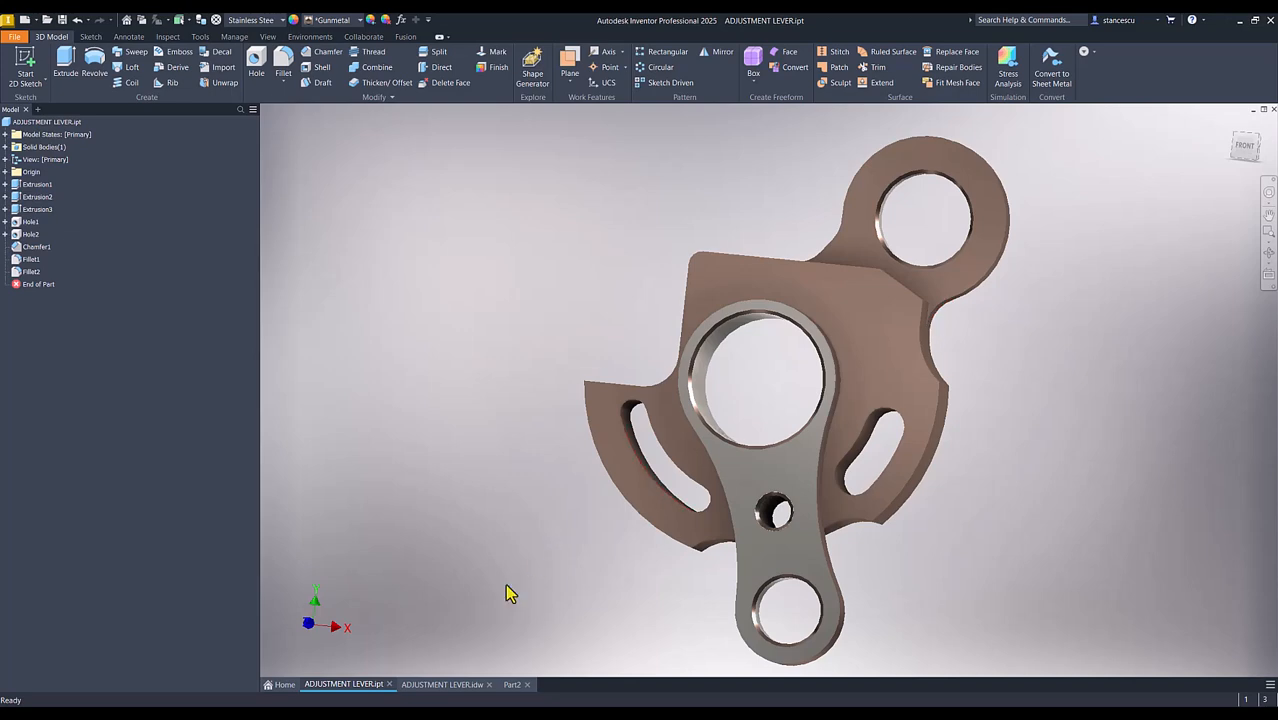
pyautogui.press('F6')
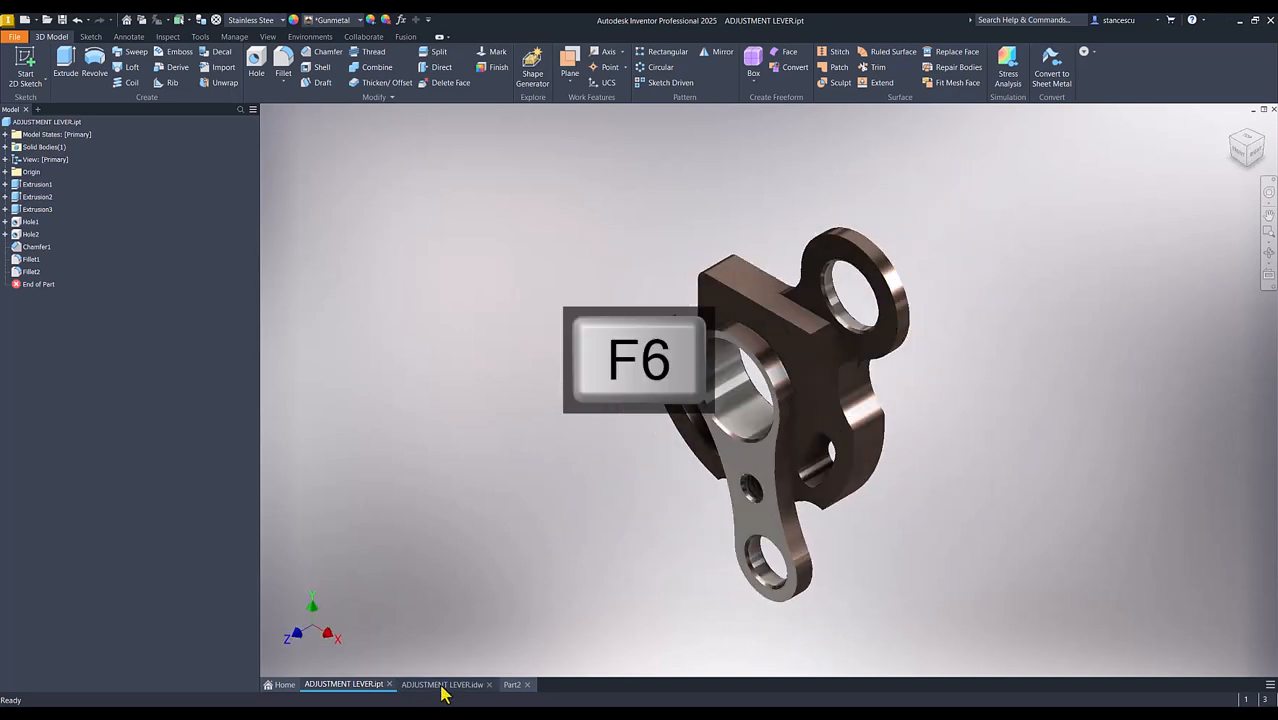
# Step: Review the ADJUSTMENT LEVER.idw drawing, checking the front view's radii, the side view thicknesses and section A-A
pyautogui.click(440, 685)
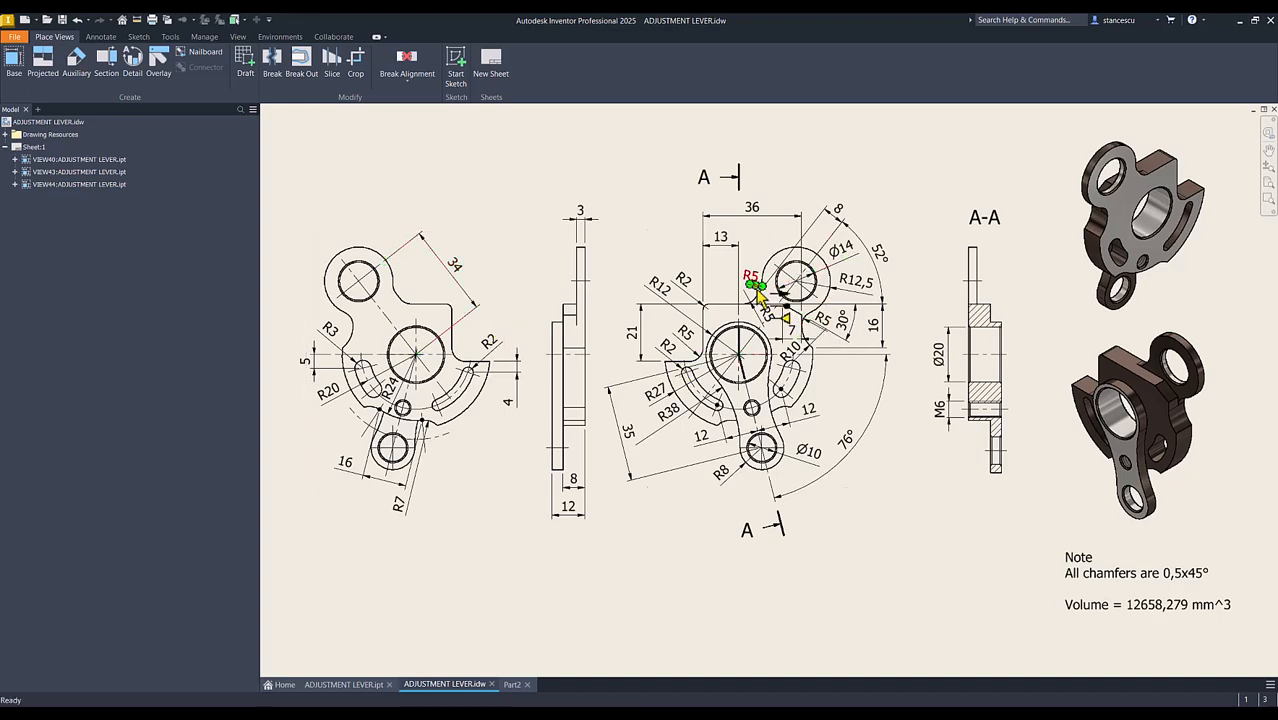
pyautogui.scroll(4, 820, 330)
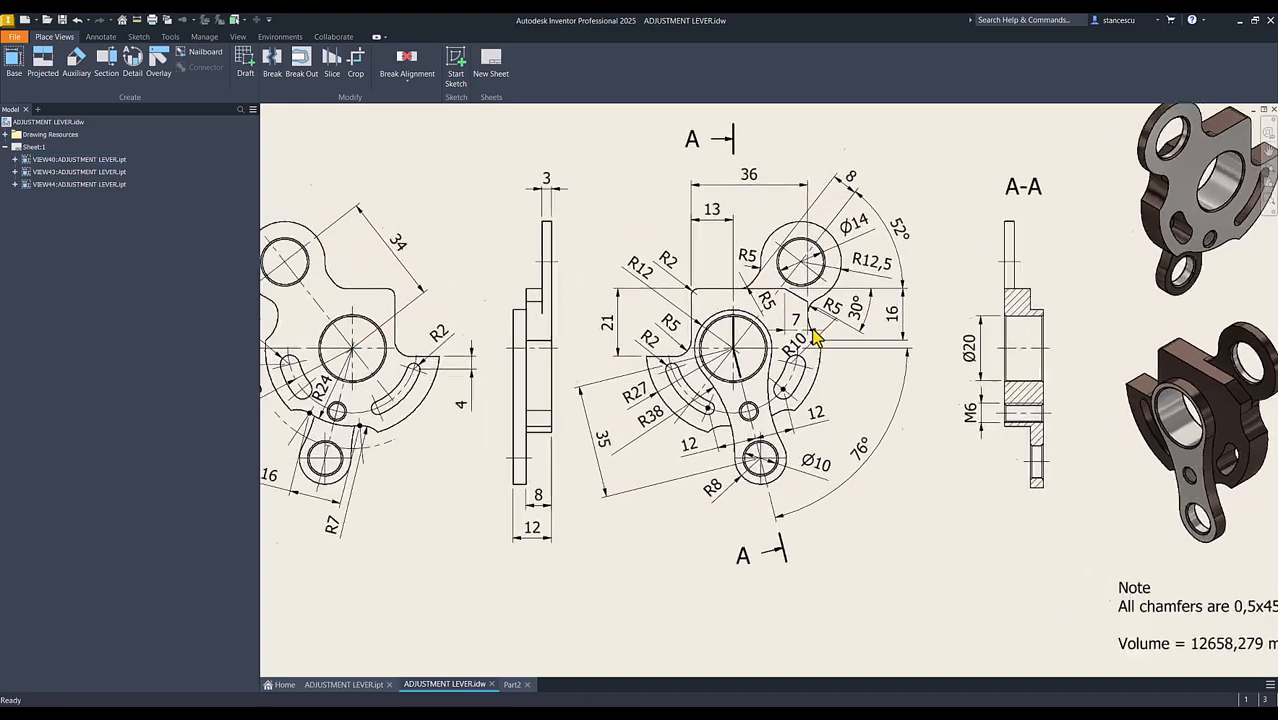
pyautogui.scroll(-2, 843, 314)
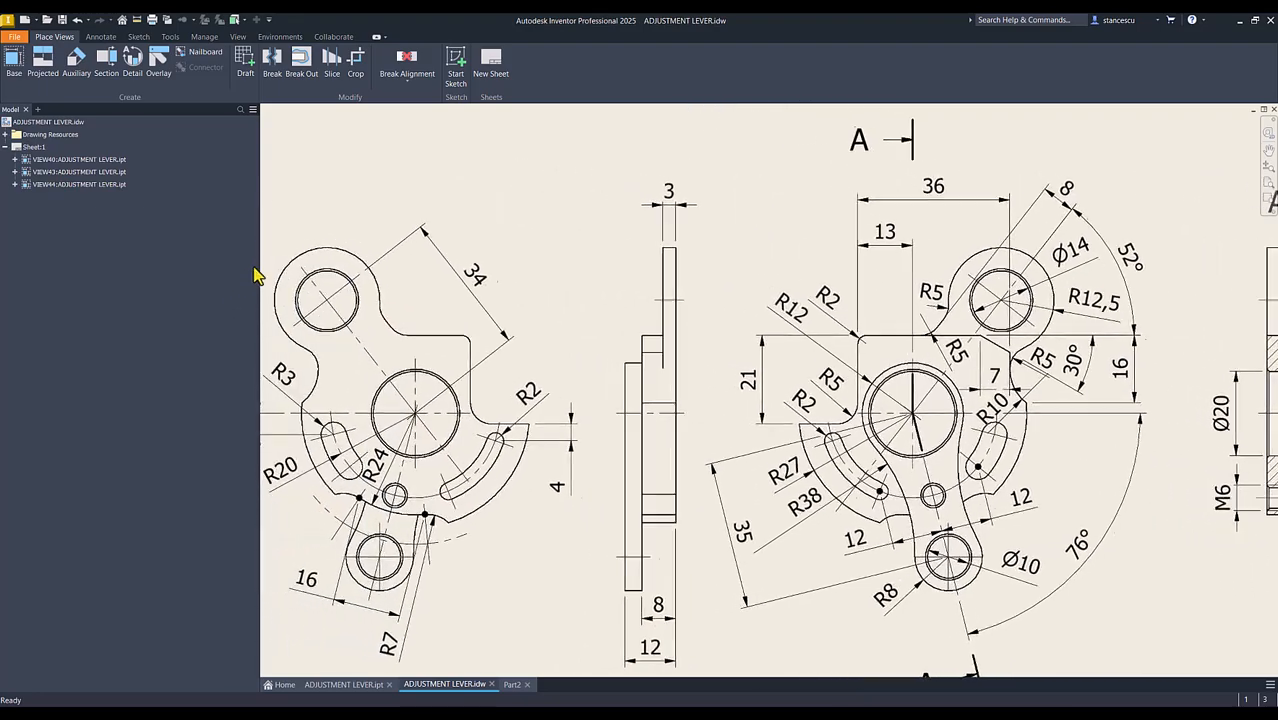
pyautogui.hscroll(3, 500, 296)
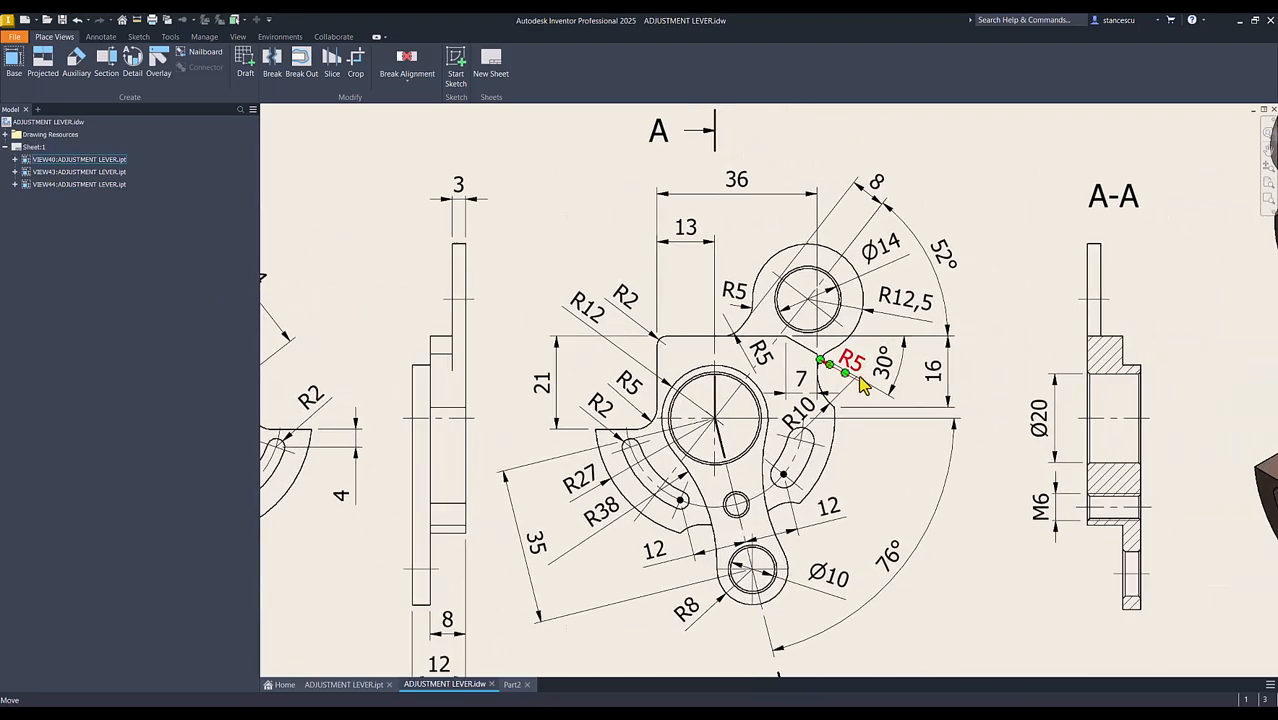
pyautogui.scroll(-1, 865, 400)
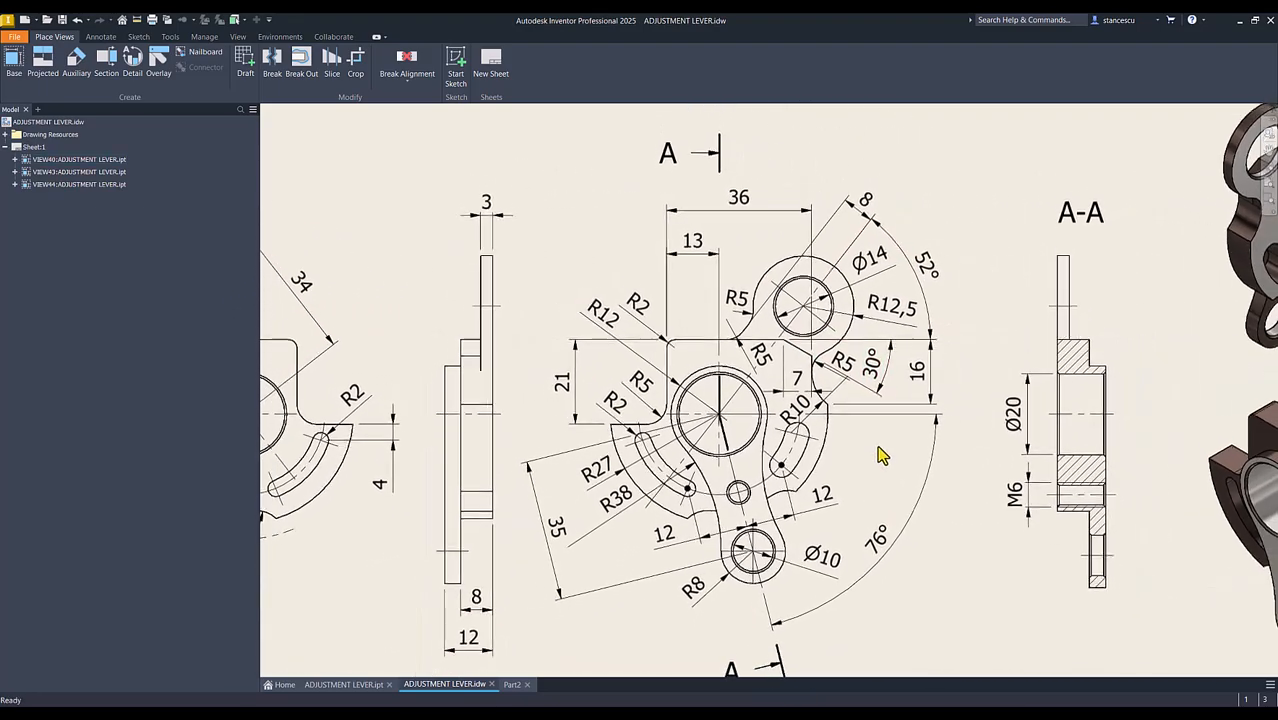
pyautogui.scroll(-1, 881, 446)
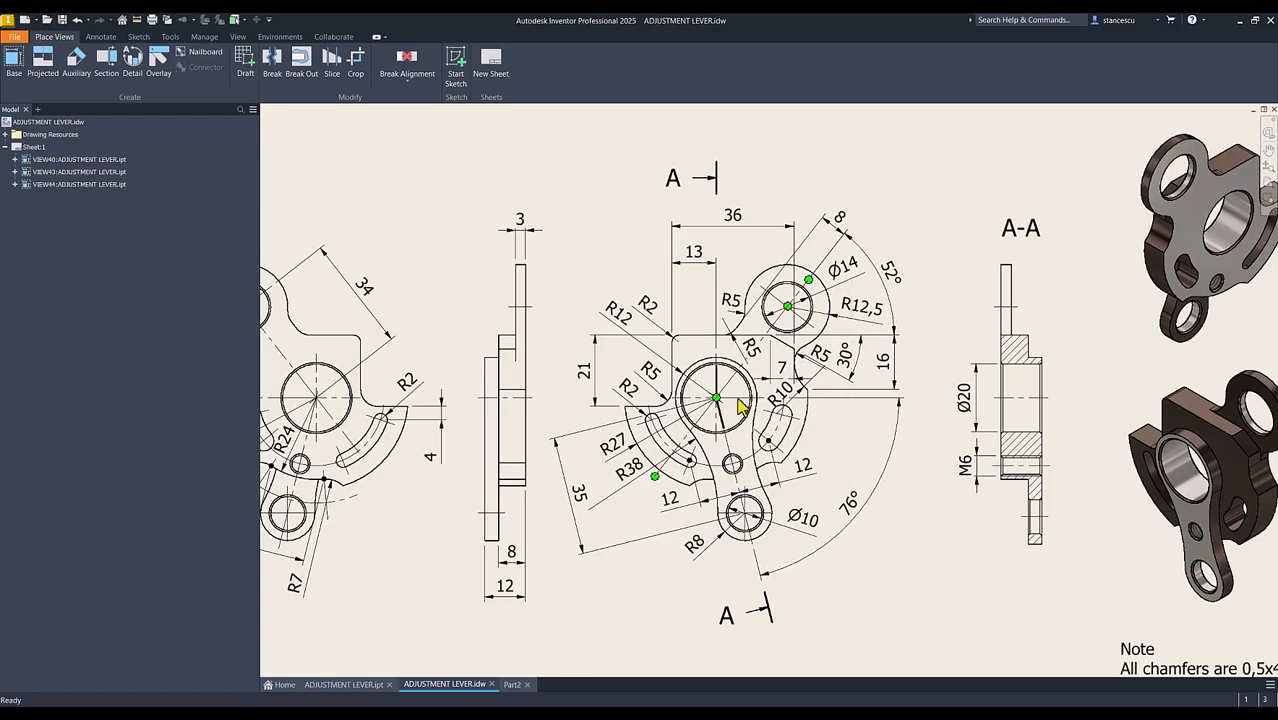
pyautogui.scroll(-3, 748, 499)
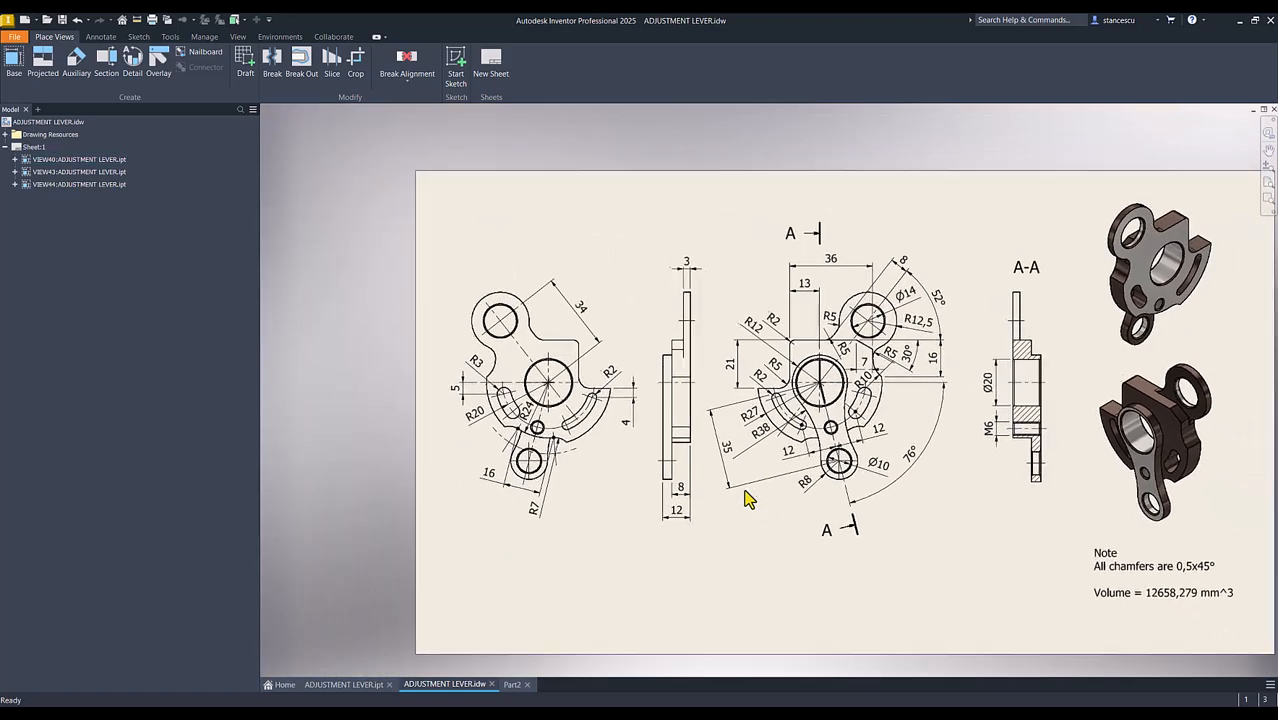
pyautogui.scroll(1, 748, 498)
pyautogui.scroll(-2, 833, 565)
pyautogui.scroll(1, 861, 550)
pyautogui.hscroll(1, 863, 541)
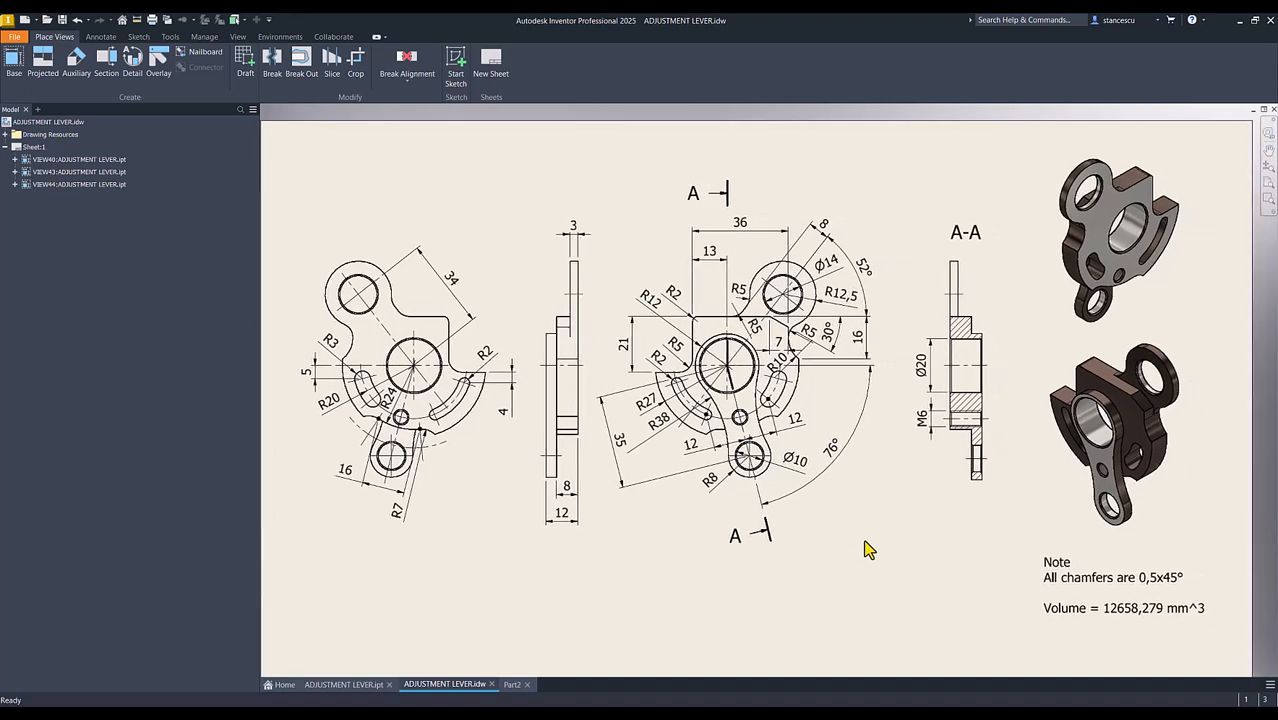
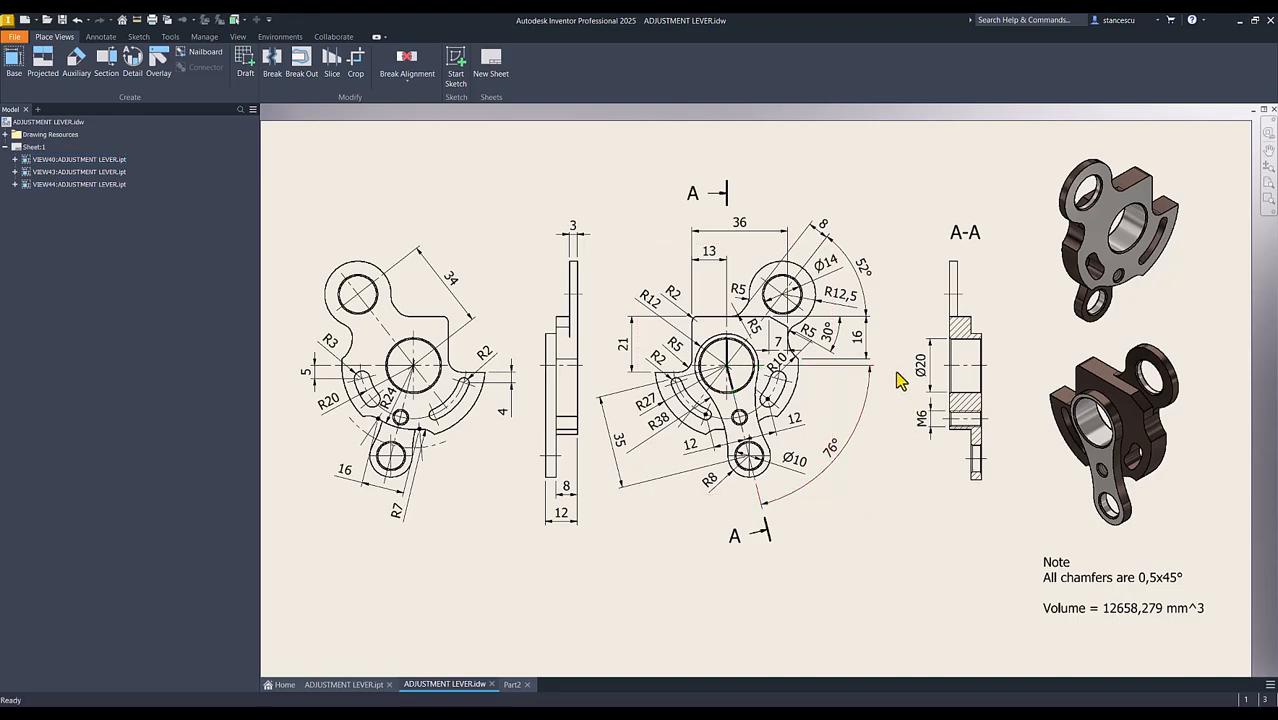
# Step: Examine the drawing for the upper ring arm's angle, centre distance, width, and fillet radii
pyautogui.scroll(5, 893, 444)
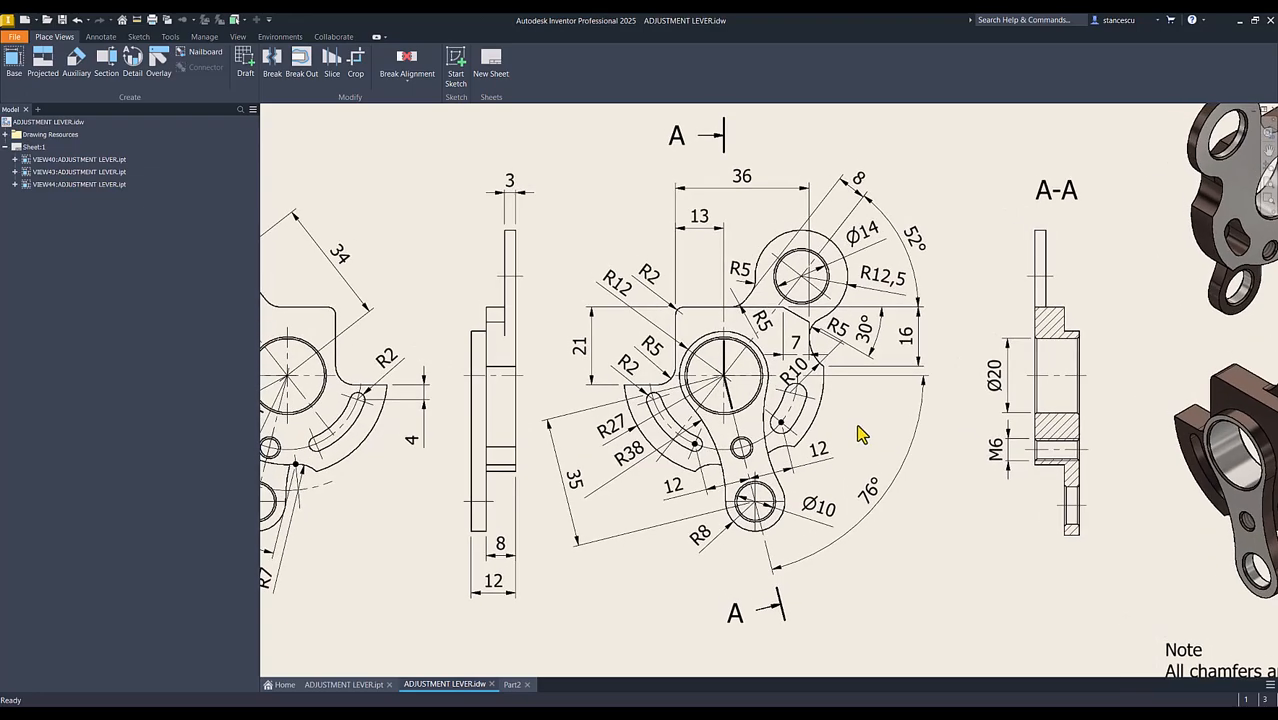
pyautogui.scroll(-3, 879, 428)
pyautogui.scroll(3, 879, 414)
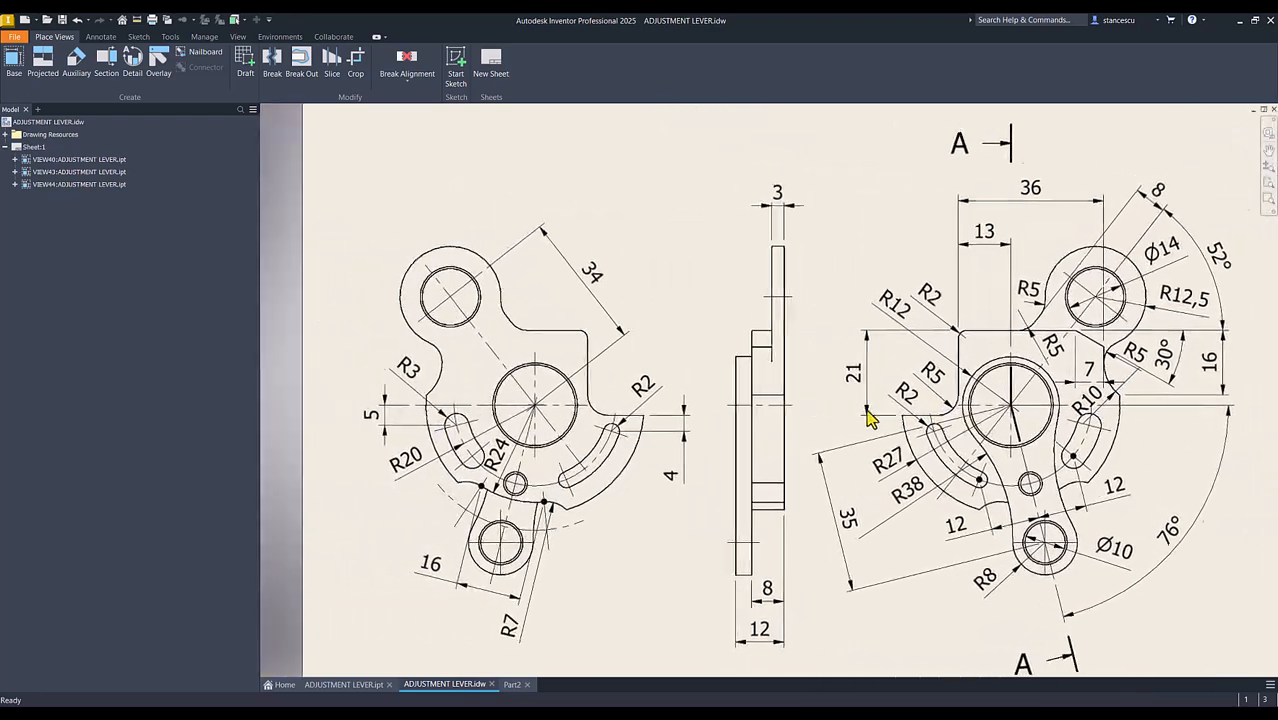
pyautogui.moveTo(866, 422); pyautogui.dragTo(879, 458, button='middle')
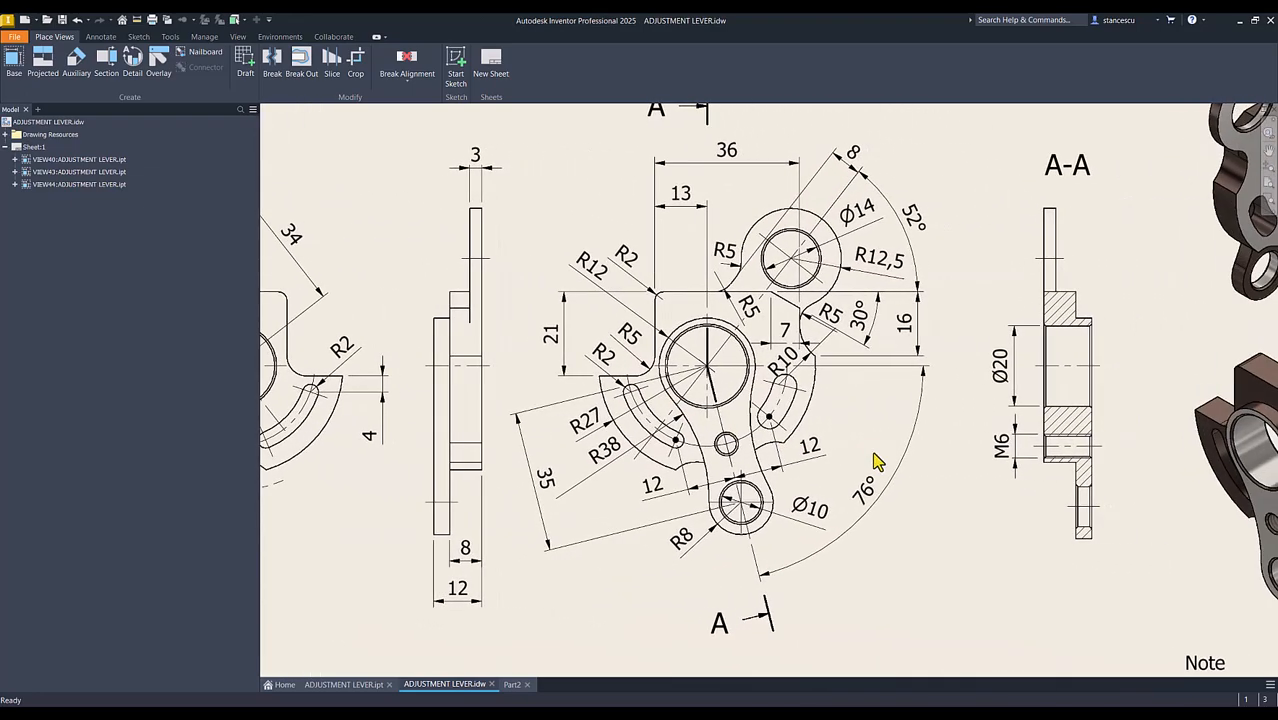
pyautogui.moveTo(866, 347); pyautogui.dragTo(866, 404, button='middle')
pyautogui.scroll(-2, 820, 406)
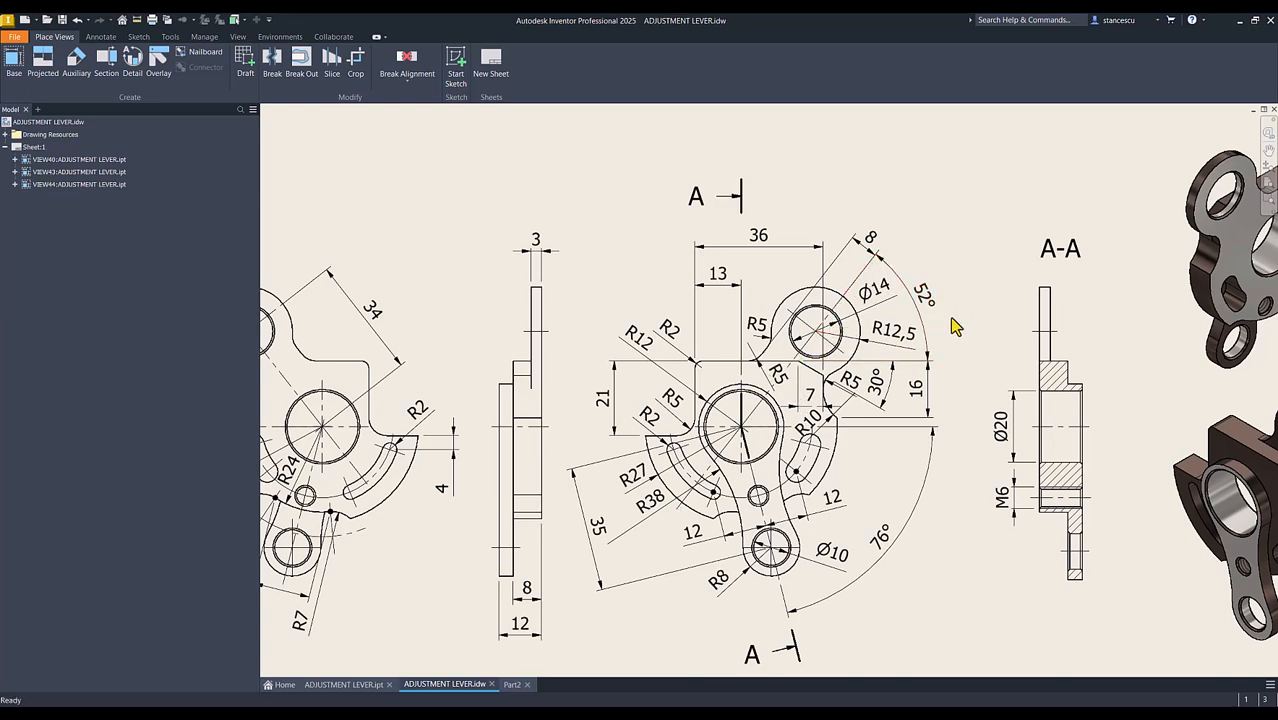
pyautogui.scroll(-1, 975, 307)
pyautogui.scroll(1, 653, 402)
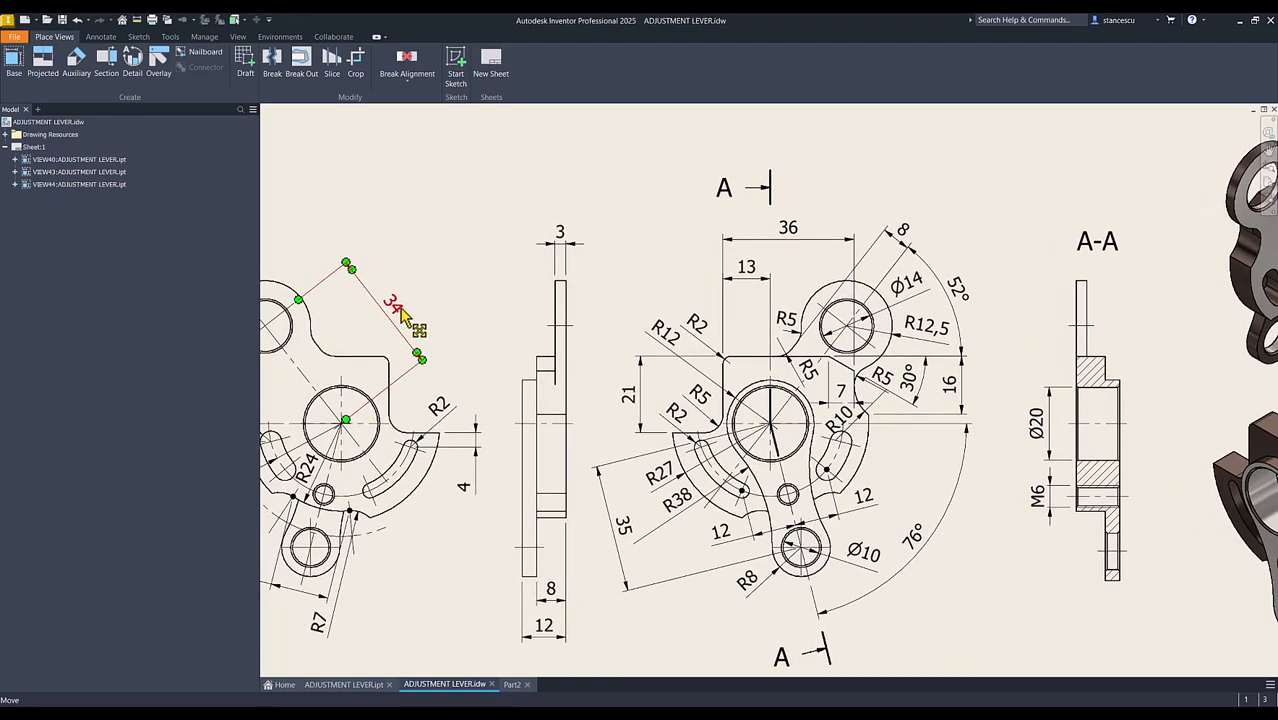
pyautogui.scroll(1, 833, 395)
pyautogui.scroll(2, 845, 320)
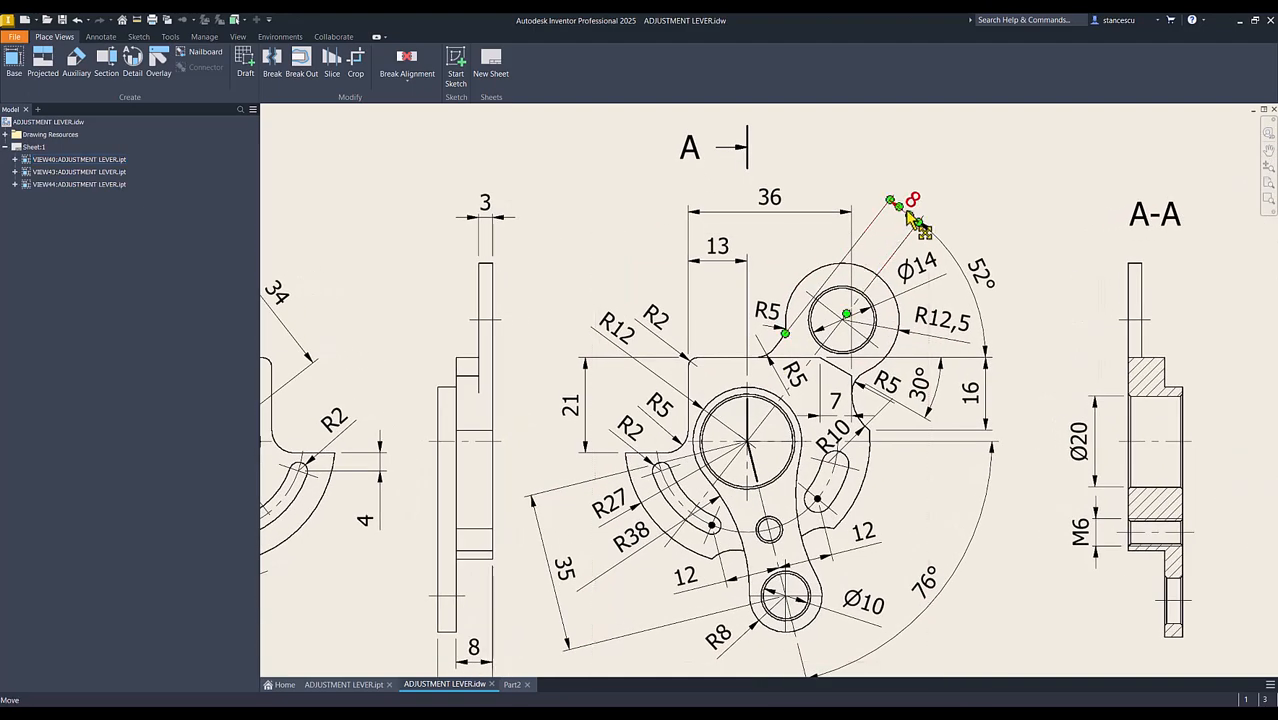
pyautogui.scroll(1, 780, 352)
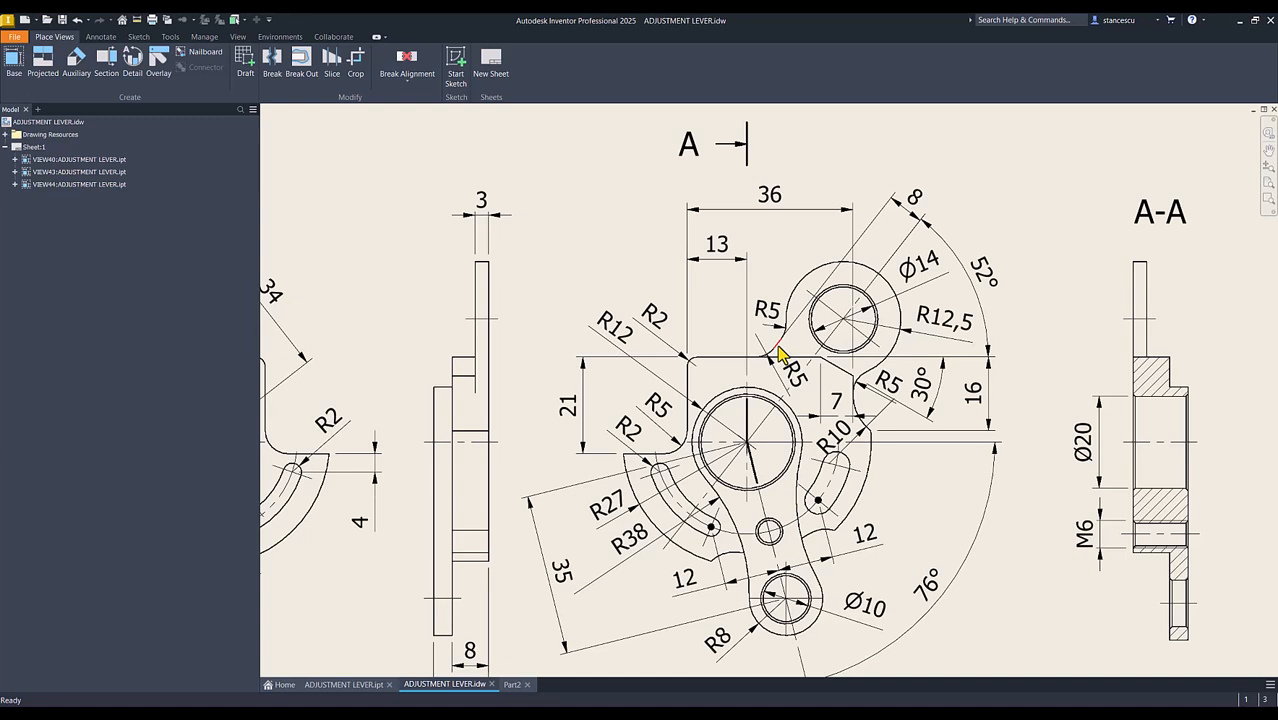
pyautogui.click(779, 352)
pyautogui.moveTo(787, 326); pyautogui.dragTo(788, 375)
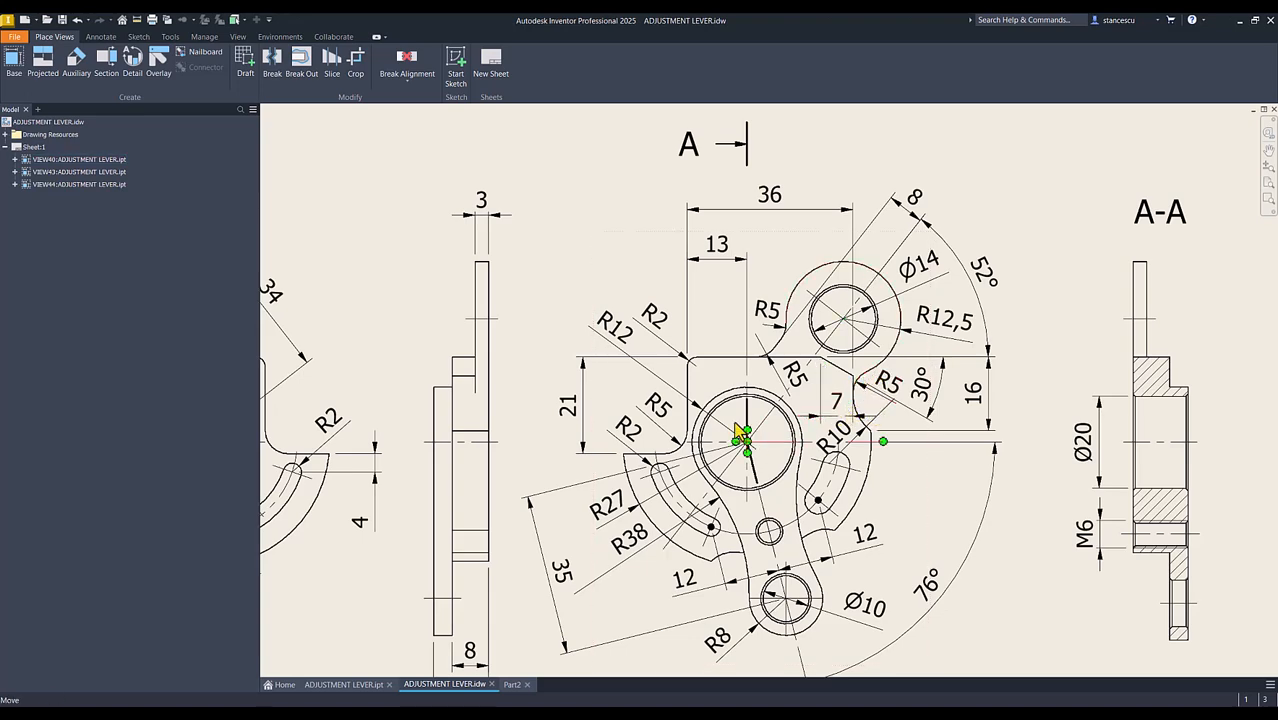
pyautogui.scroll(-1, 684, 462)
pyautogui.scroll(-1, 632, 447)
pyautogui.moveTo(602, 592); pyautogui.dragTo(602, 520, button='middle')
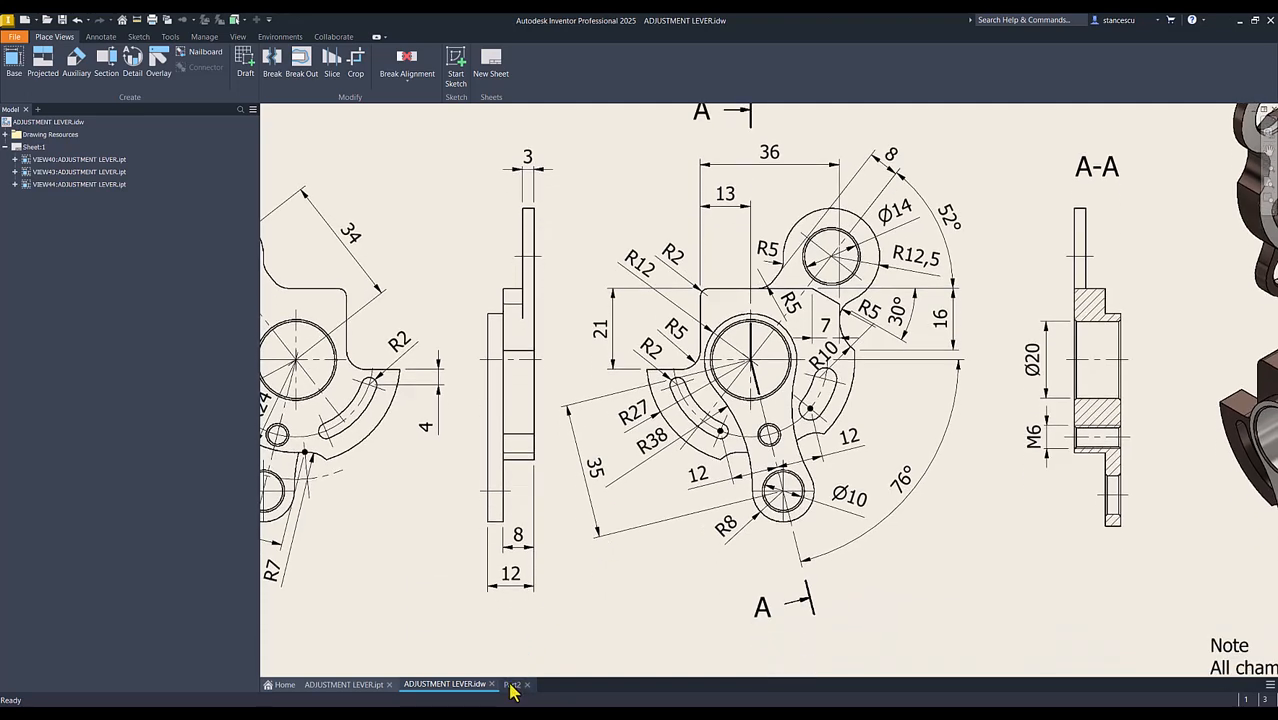
# Step: Start a sketch on the back face of the plate in Part2, viewed from the front with the graphics sliced
pyautogui.click(512, 685)
pyautogui.click(599, 498)
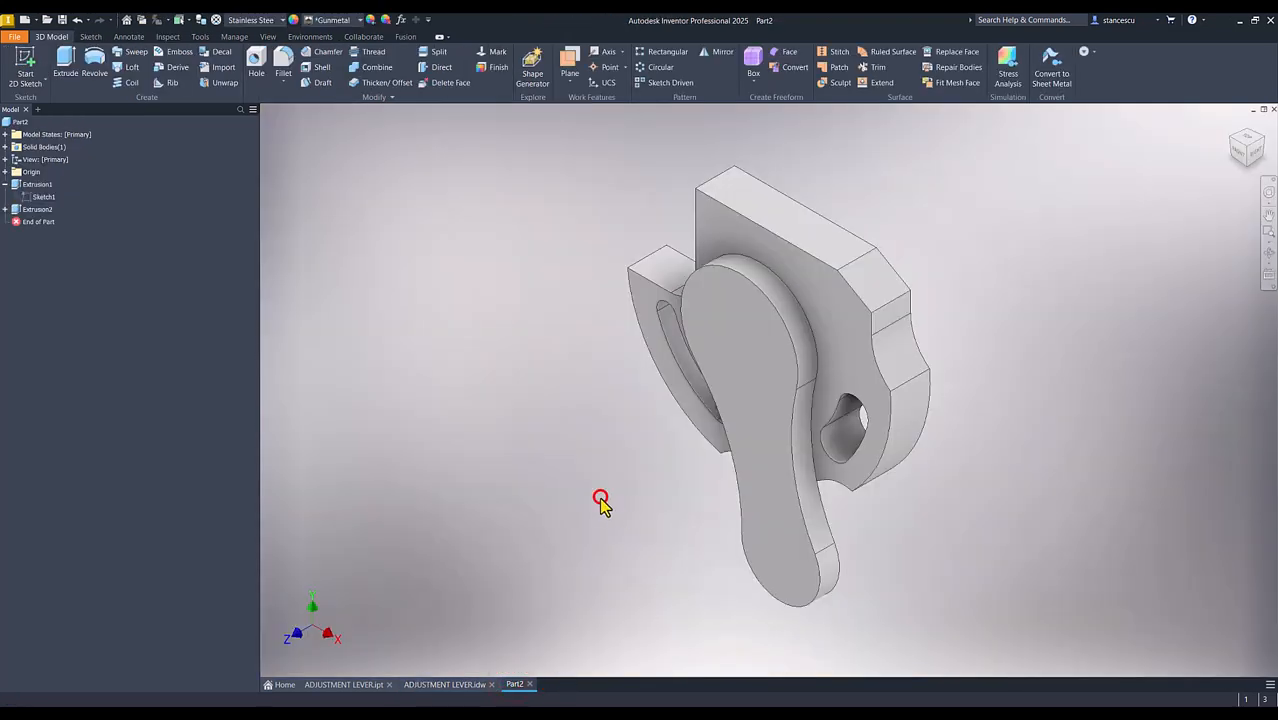
pyautogui.keyDown('shift'); pyautogui.moveTo(972, 263); pyautogui.dragTo(819, 303, button='middle'); pyautogui.keyUp('shift')
pyautogui.click(810, 310)
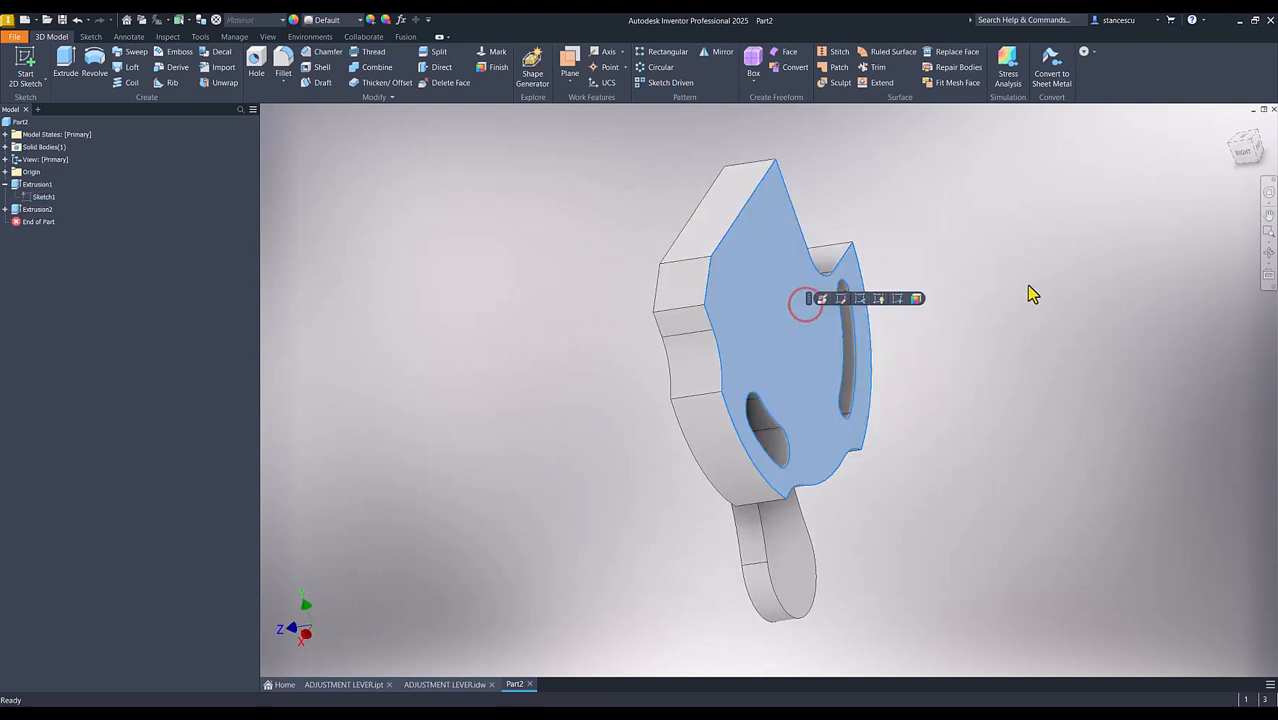
pyautogui.click(897, 300)
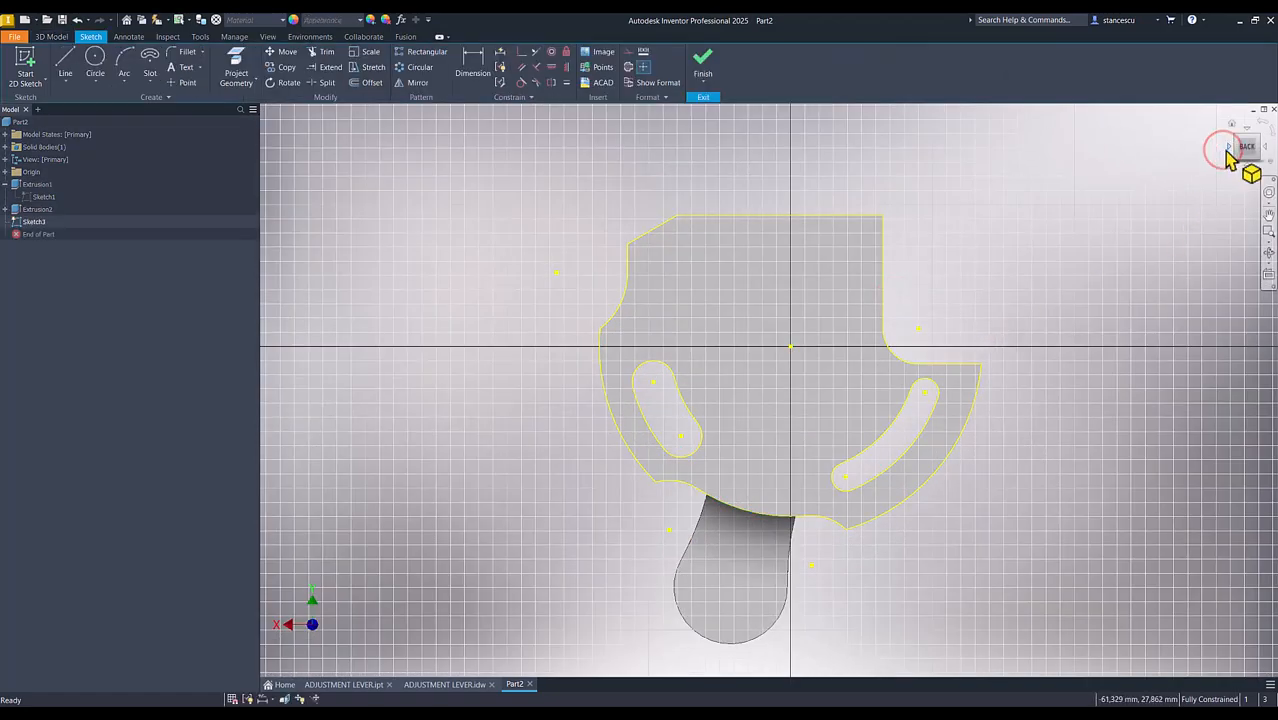
pyautogui.click(1225, 153)
pyautogui.click(1228, 152)
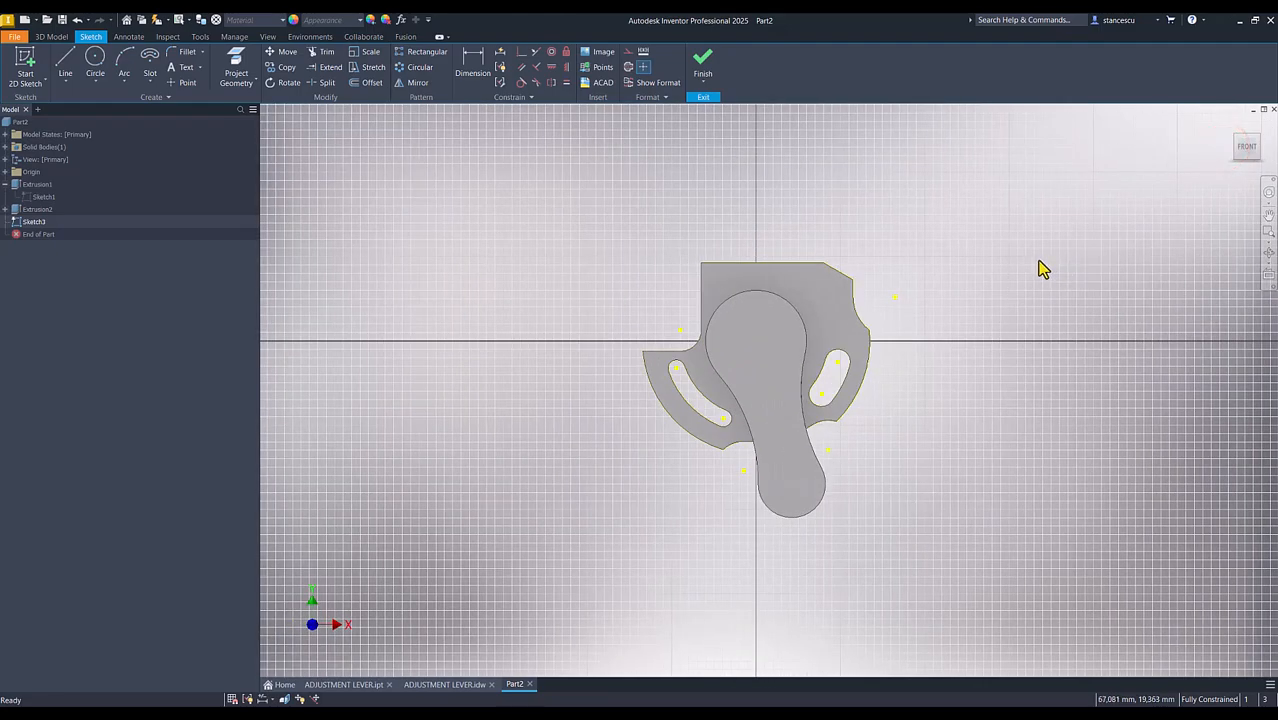
pyautogui.press('Home')
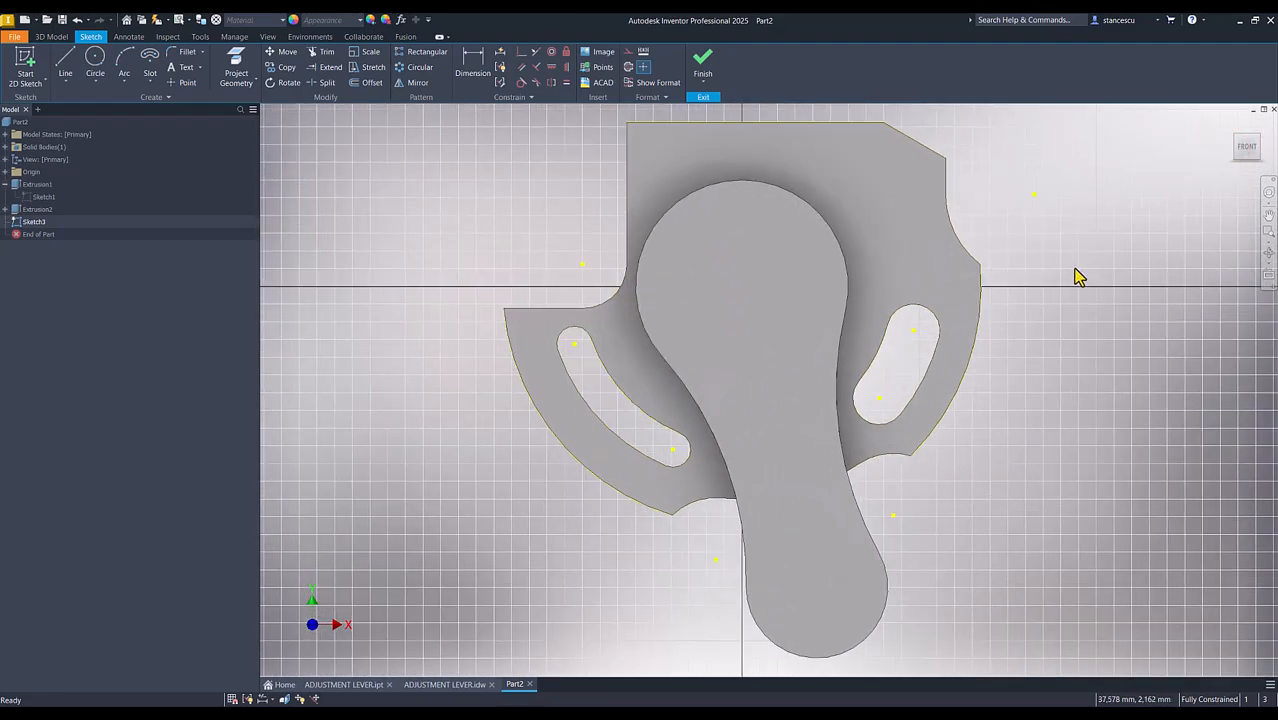
pyautogui.press('F7')
pyautogui.moveTo(992, 459)
pyautogui.mouseDown(button='middle')
pyautogui.moveTo(927, 565)
pyautogui.moveTo(941, 533)
pyautogui.mouseUp(button='middle')
pyautogui.click(780, 198)
# Step: Draw a line from the sketch origin, 34 mm long at 52° to the horizontal axis
pyautogui.click(66, 66)
pyautogui.click(677, 415)
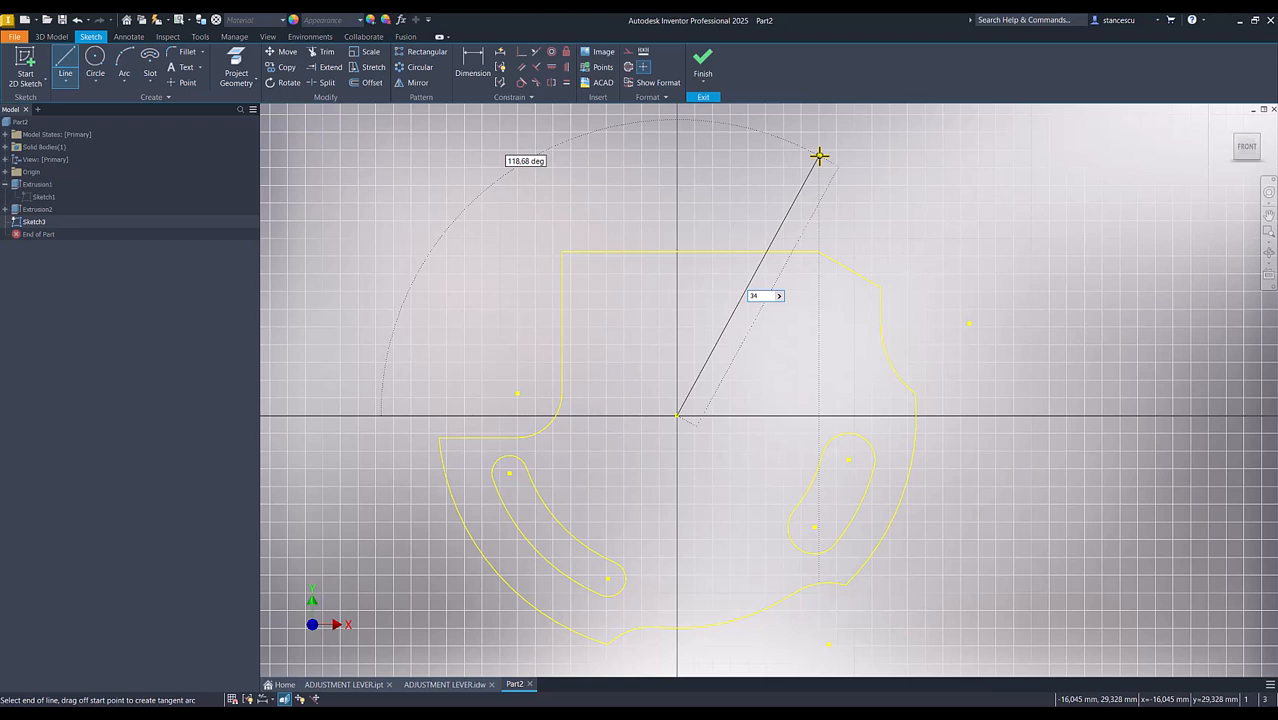
pyautogui.press('Tab')
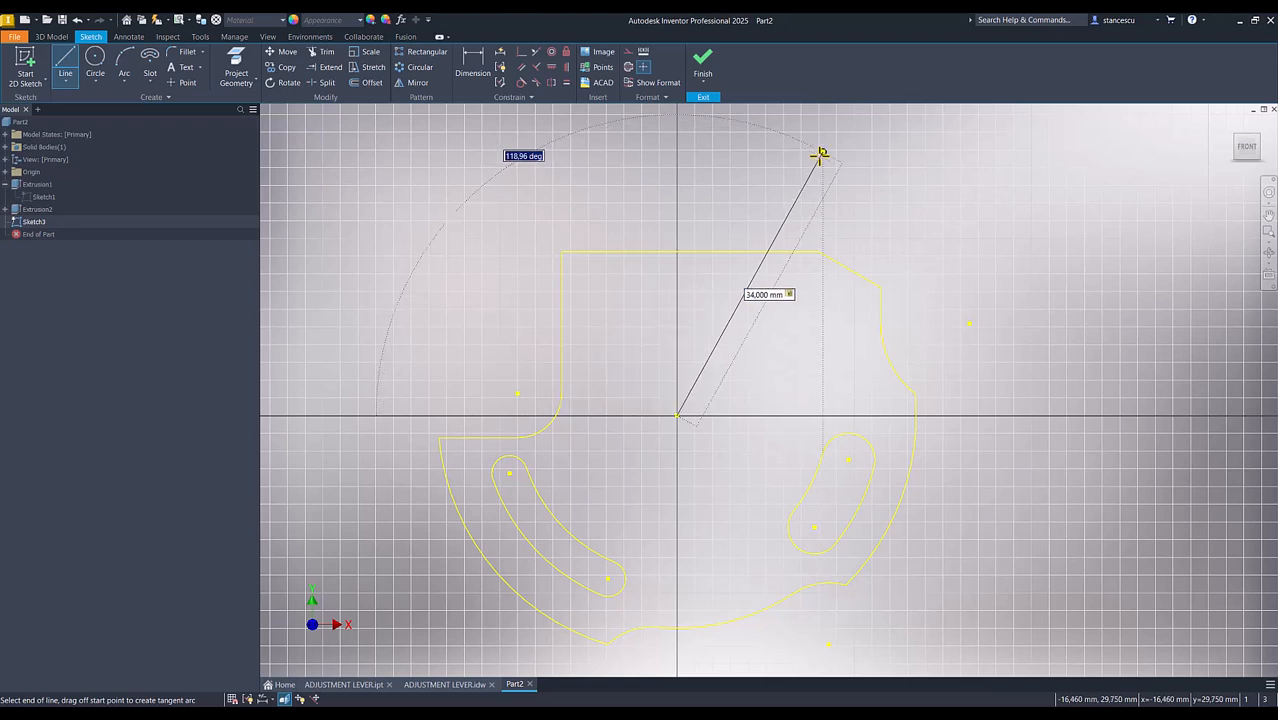
pyautogui.write('53')
pyautogui.press('Return')
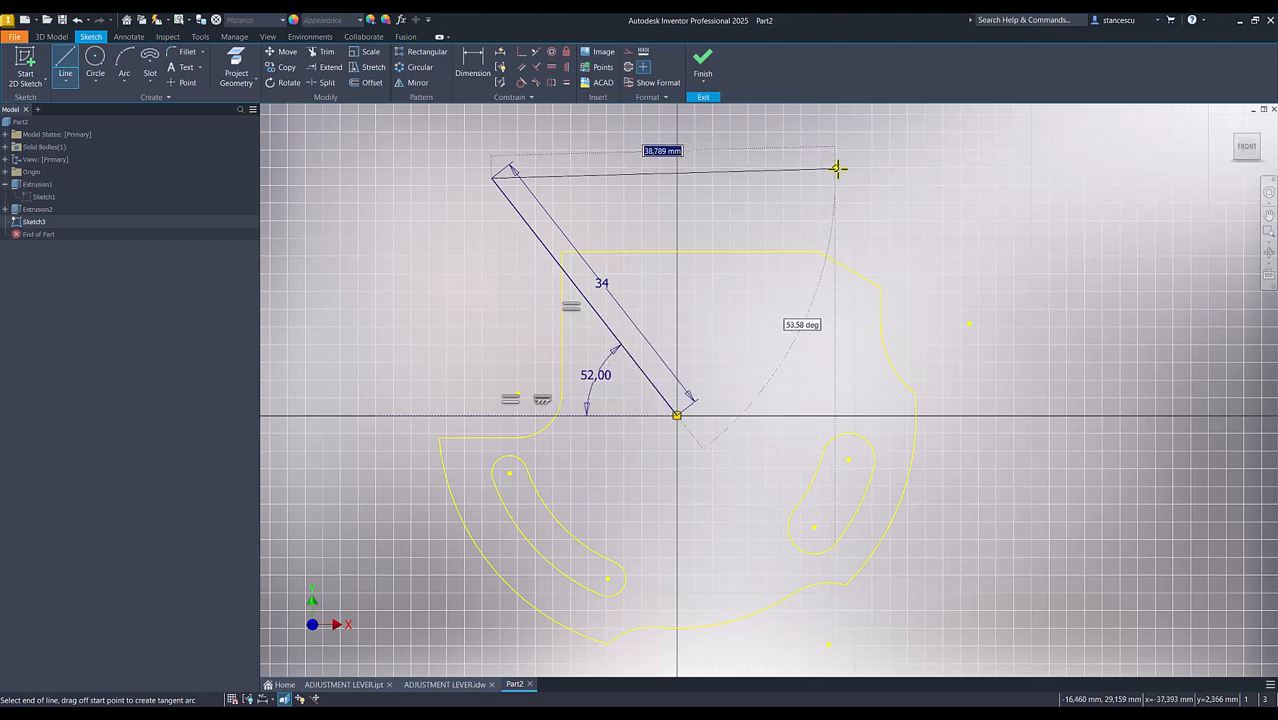
pyautogui.press('Escape')
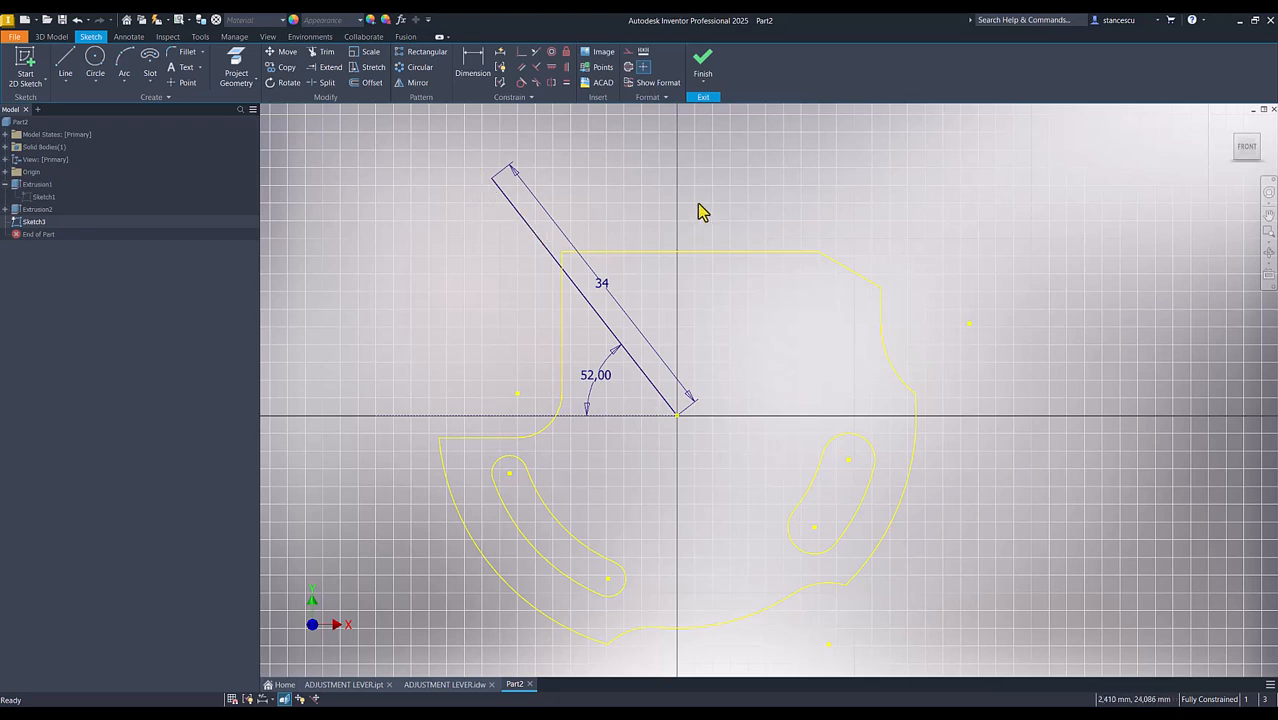
# Step: Delete the line's 52° angle dimension and swing its free end to the opposite side of the vertical axis
pyautogui.click(598, 376)
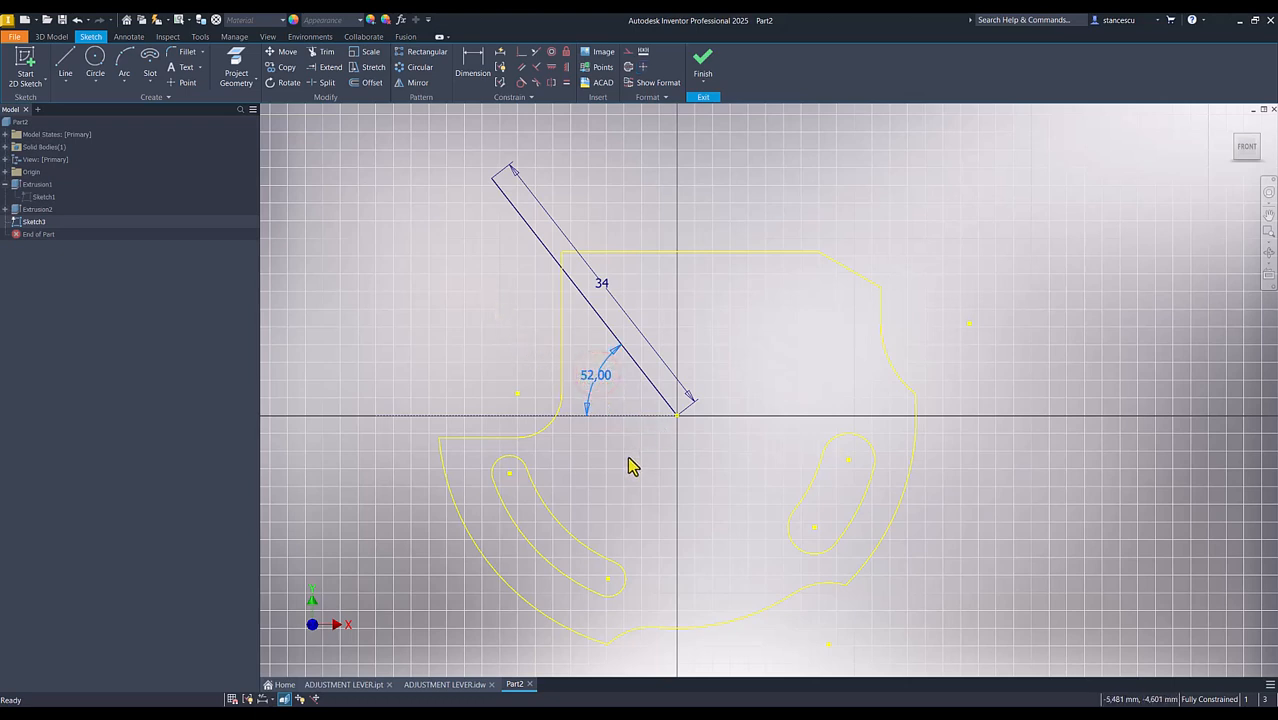
pyautogui.press('Delete')
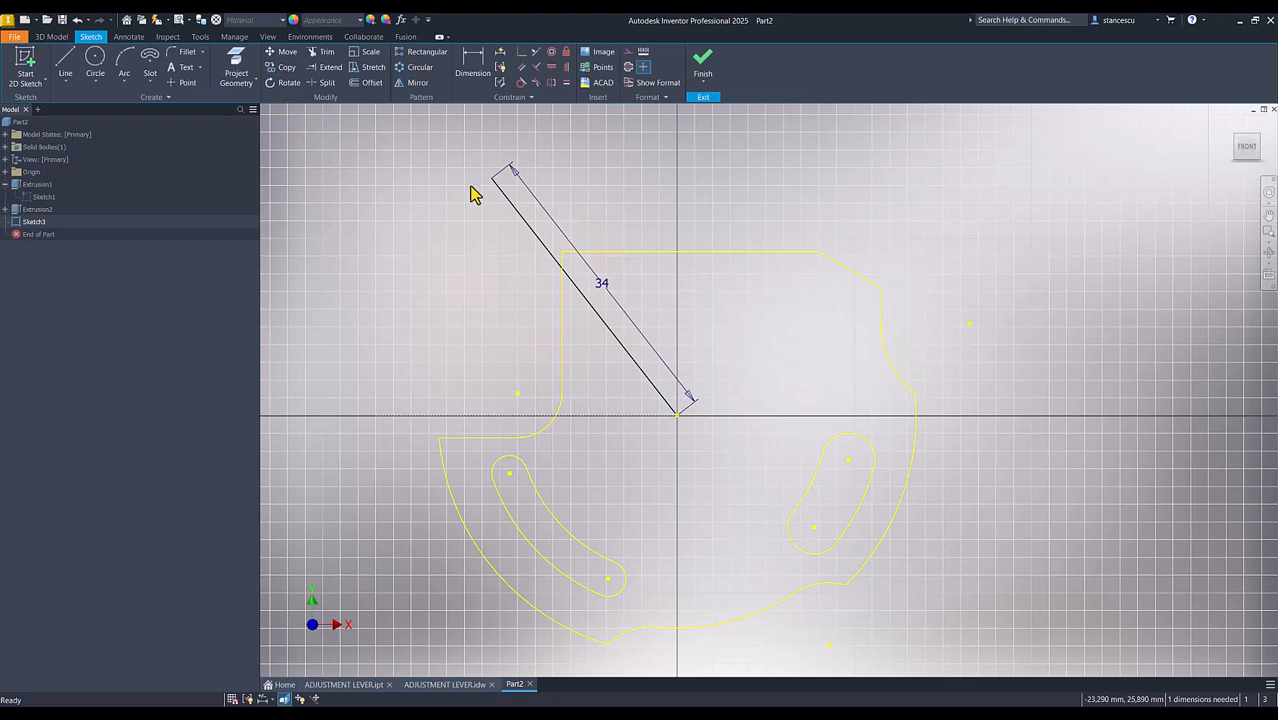
pyautogui.moveTo(495, 180); pyautogui.dragTo(815, 197)
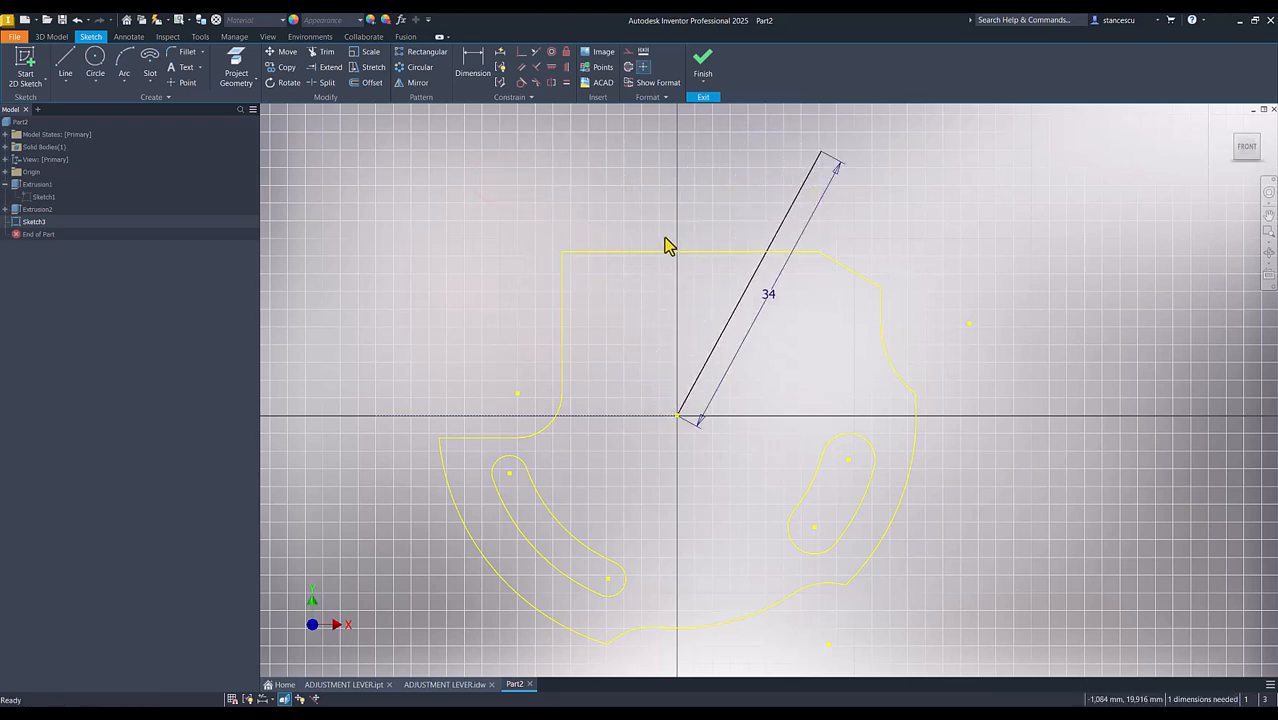
# Step: Dimension the angle between the 34 mm line and the horizontal axis at 52°
pyautogui.click(481, 70)
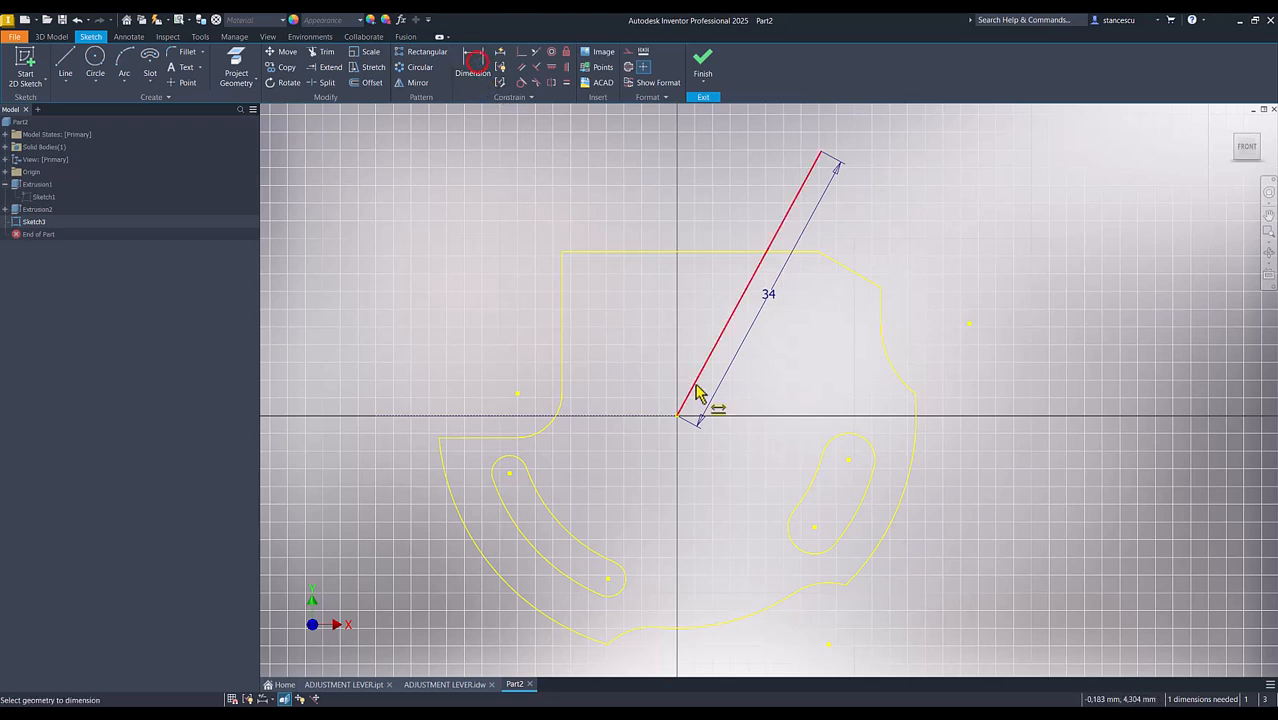
pyautogui.click(776, 236)
pyautogui.click(650, 417)
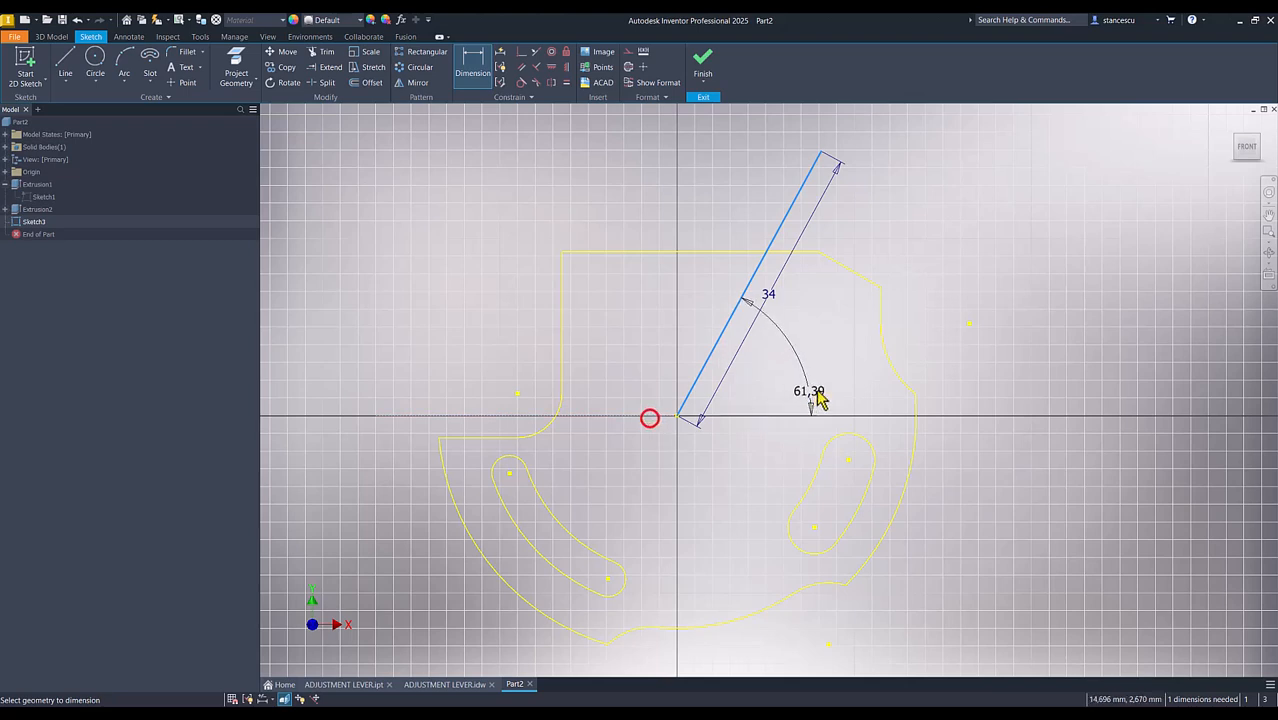
pyautogui.click(955, 262)
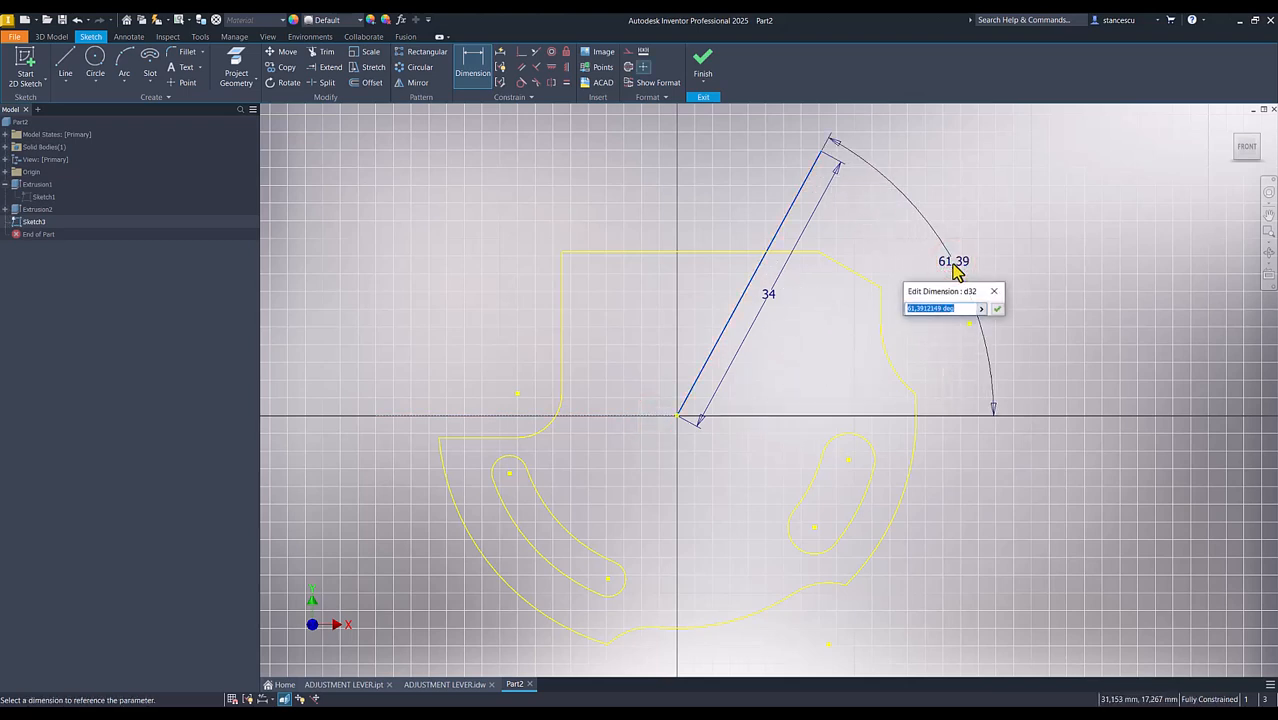
pyautogui.press('Return')
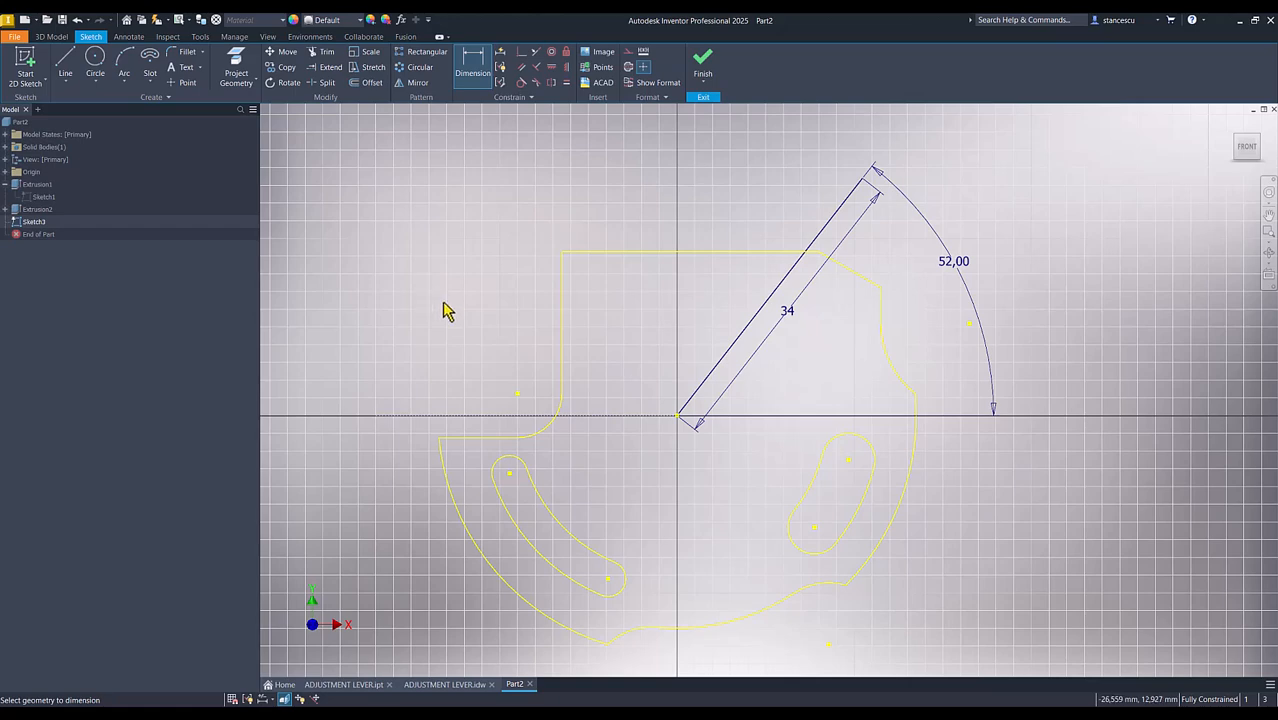
pyautogui.press('Num_Lock')
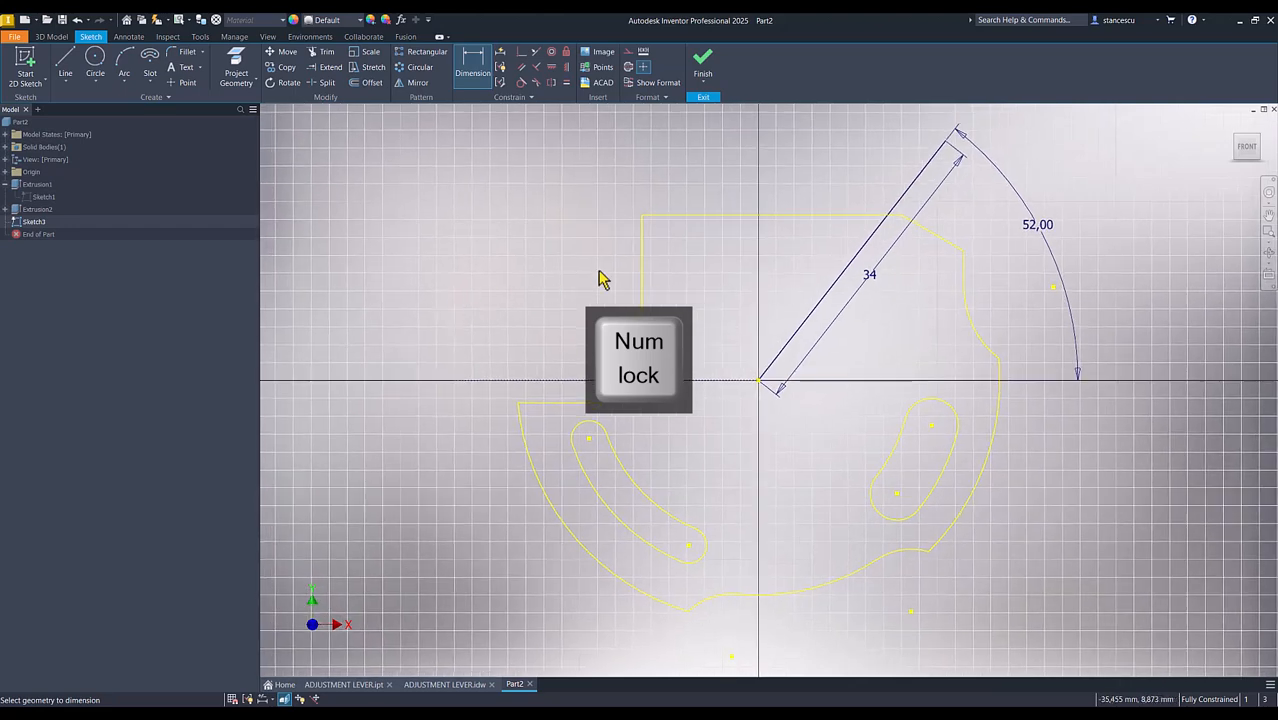
pyautogui.click(701, 249)
pyautogui.press('Escape')
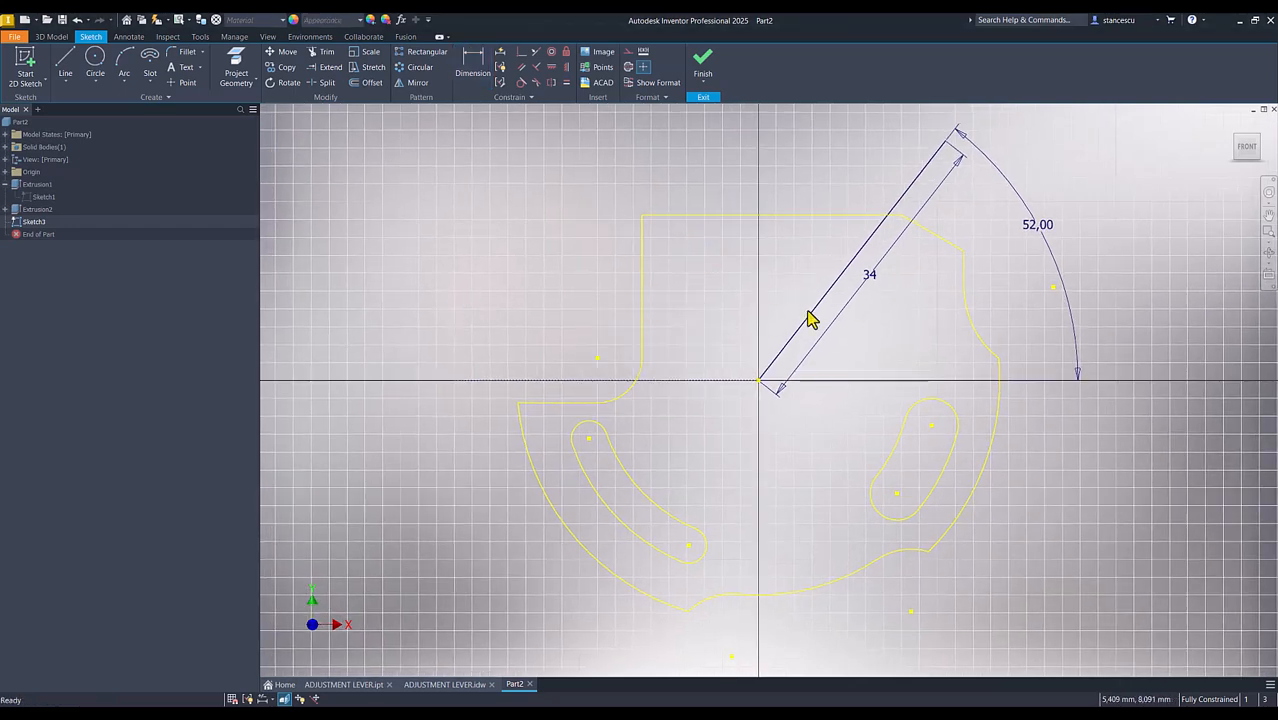
# Step: Convert the 34 mm line to construction geometry and draw a 12.5 mm radius circle centred on its upper end
pyautogui.rightClick(812, 325)
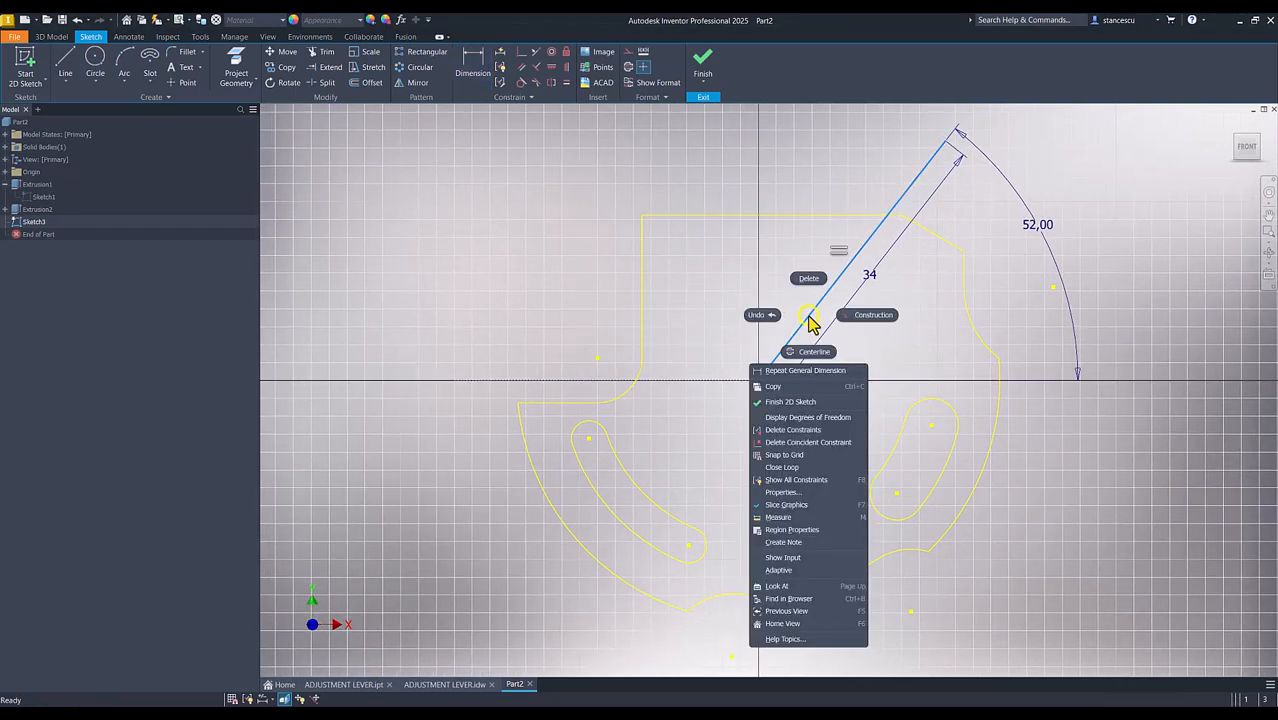
pyautogui.click(870, 320)
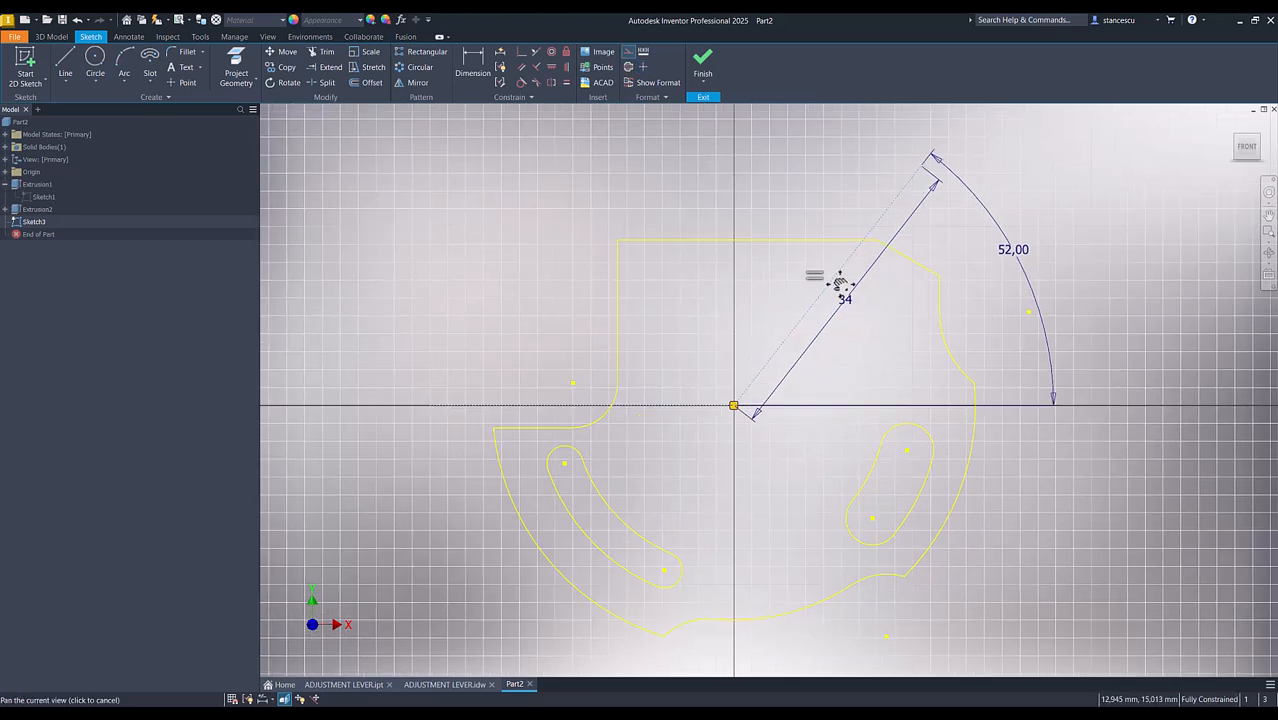
pyautogui.moveTo(862, 260); pyautogui.dragTo(745, 372, button='middle')
pyautogui.click(95, 58)
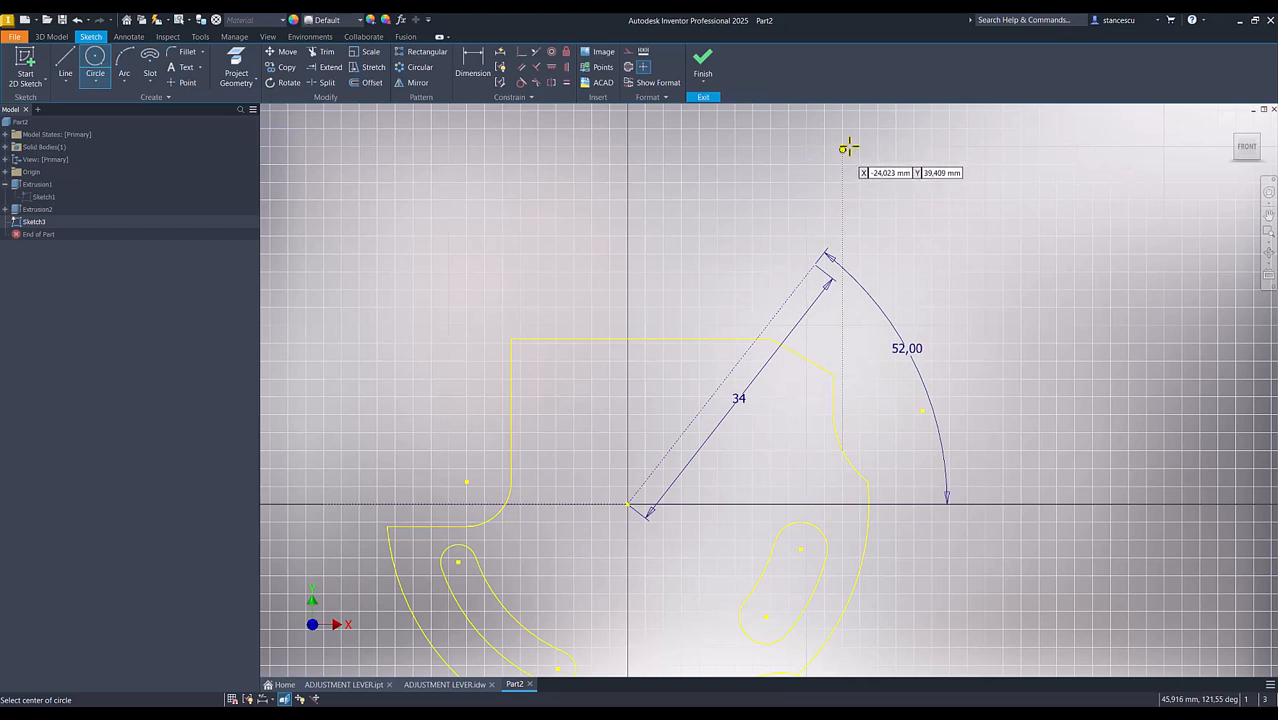
pyautogui.click(816, 264)
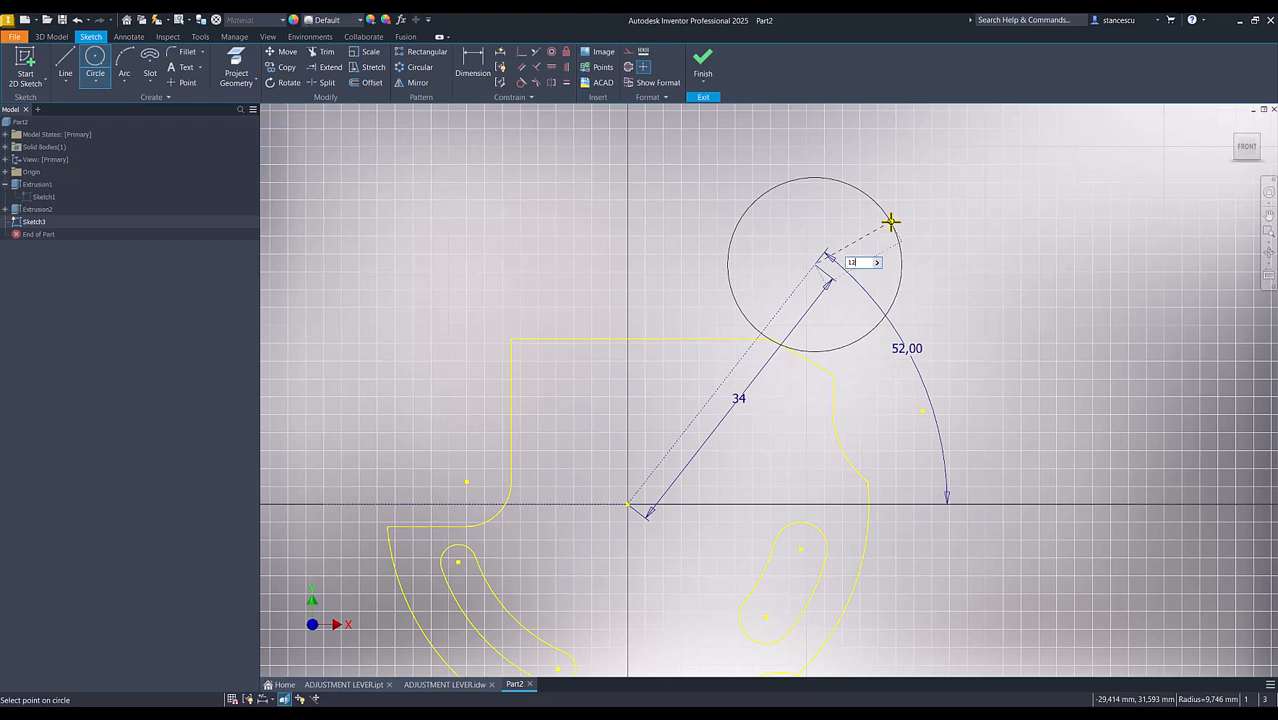
pyautogui.press('Return')
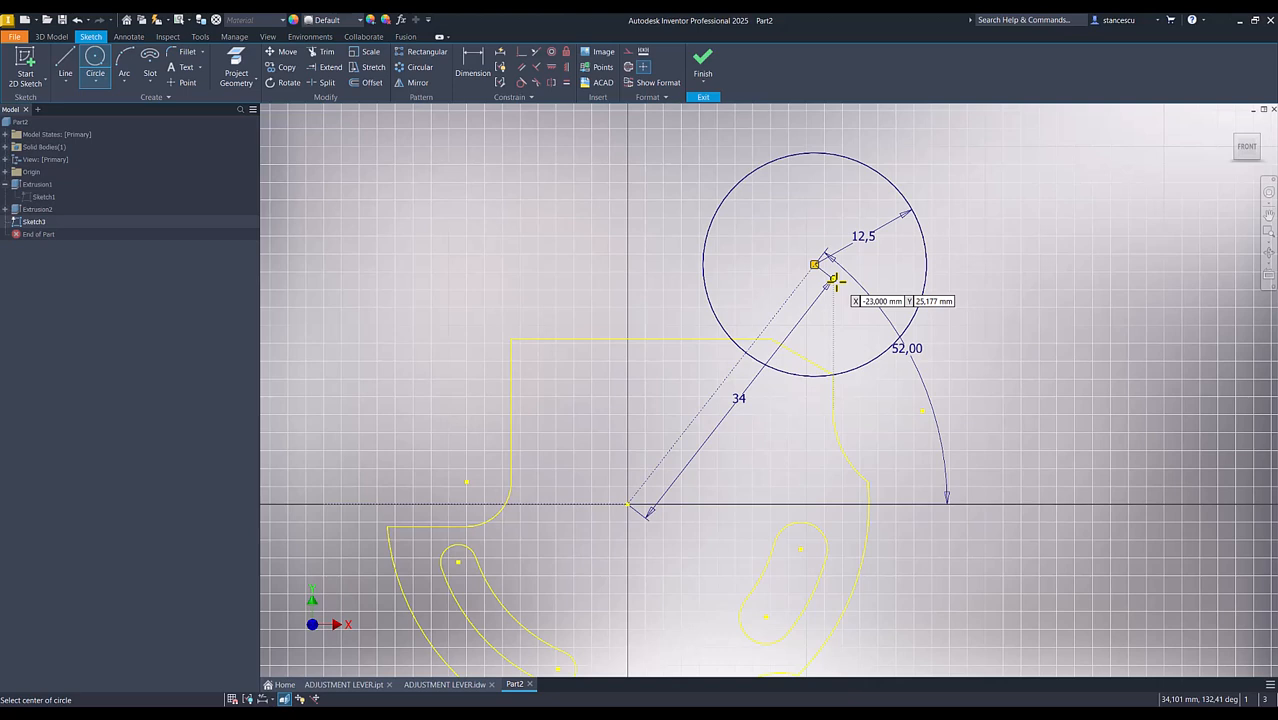
# Step: Draw a line from the plate's upper edge to the circle, parallel to the construction line
pyautogui.click(66, 78)
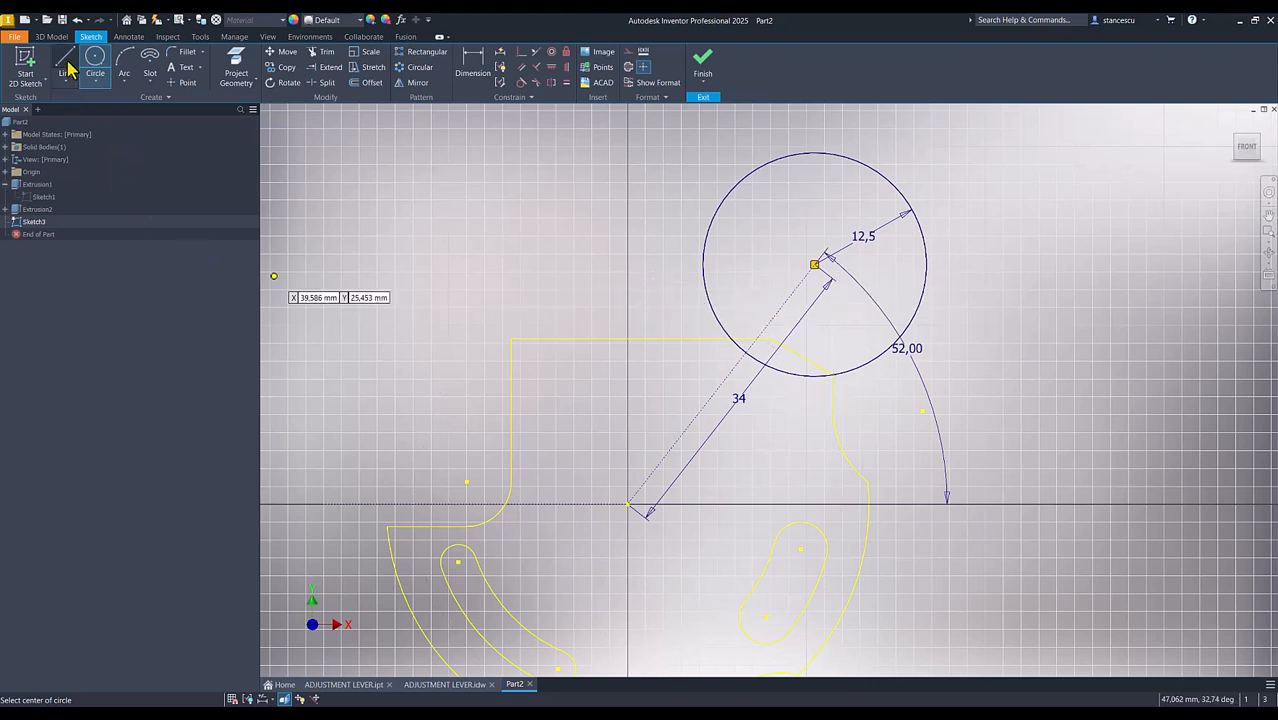
pyautogui.click(679, 339)
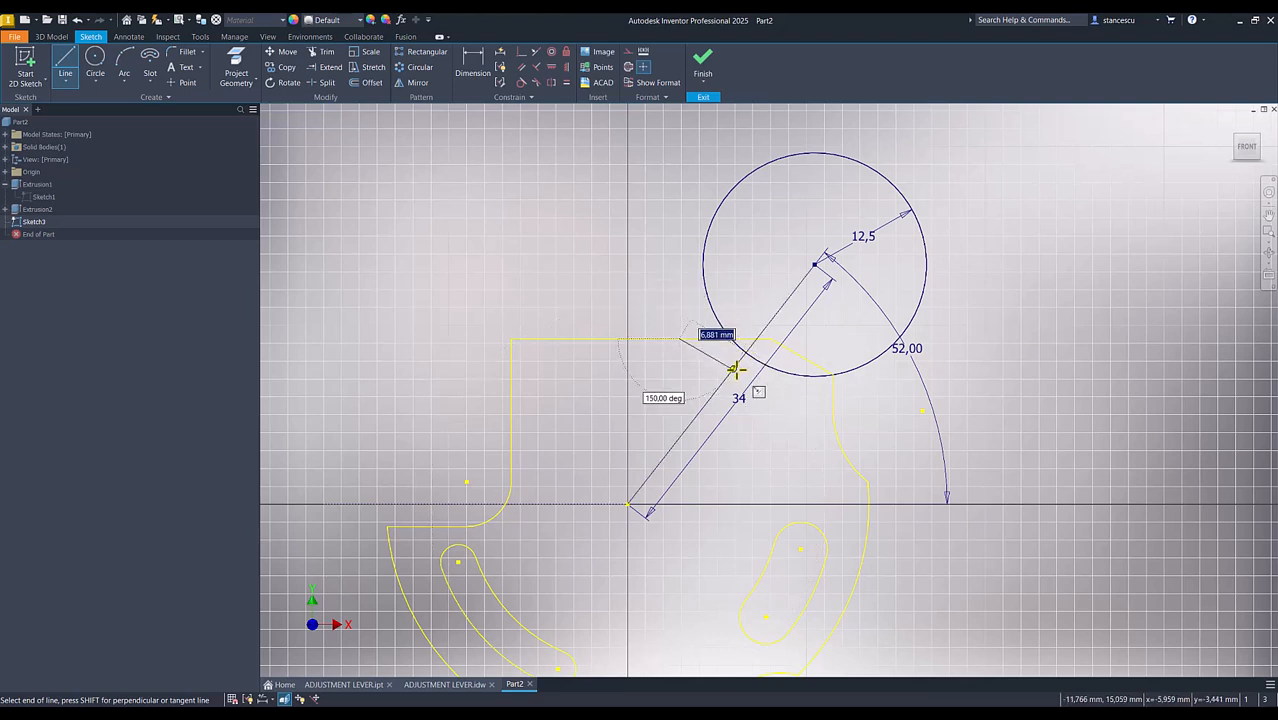
pyautogui.doubleClick(708, 300)
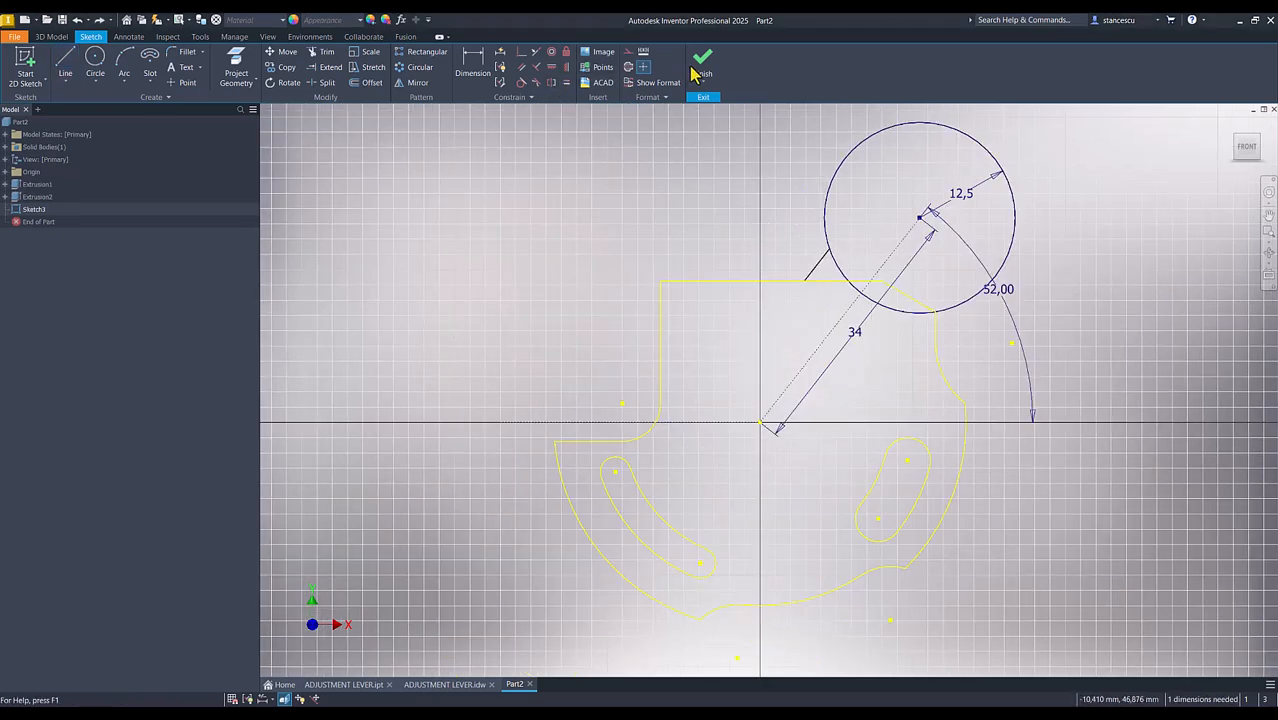
# Step: Dimension the short line 8 mm away from the construction line
pyautogui.click(480, 78)
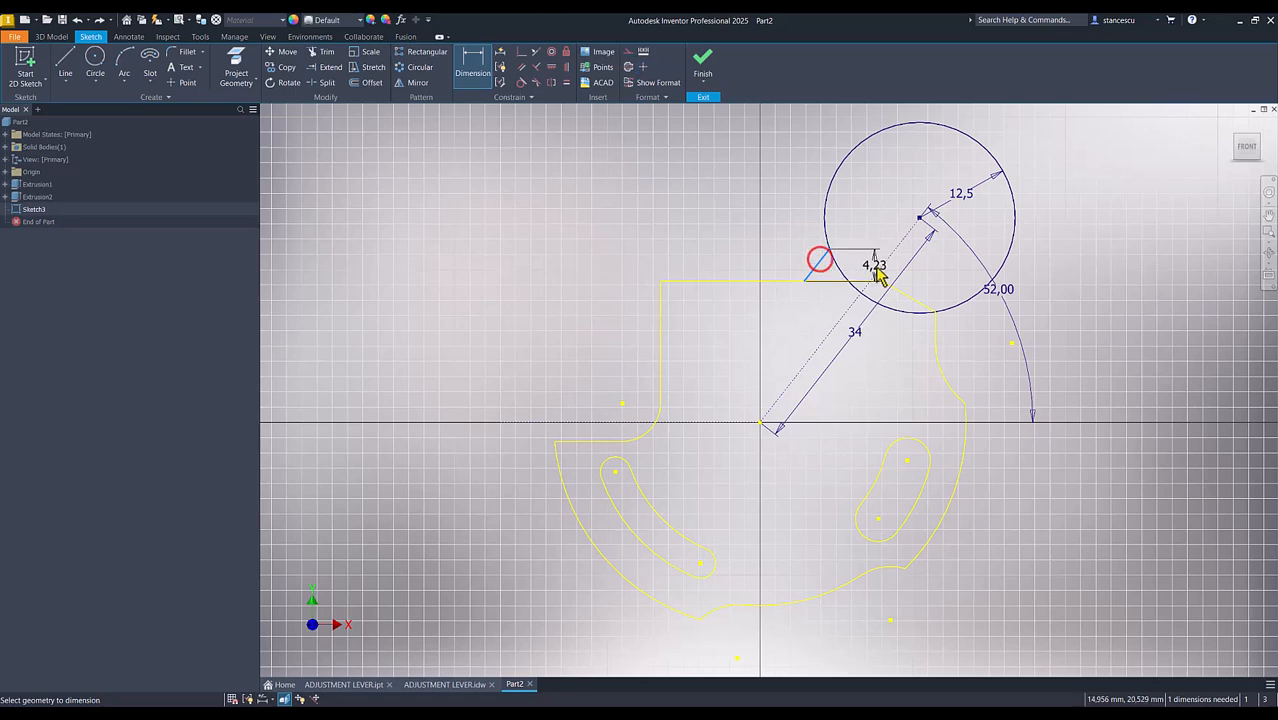
pyautogui.click(884, 266)
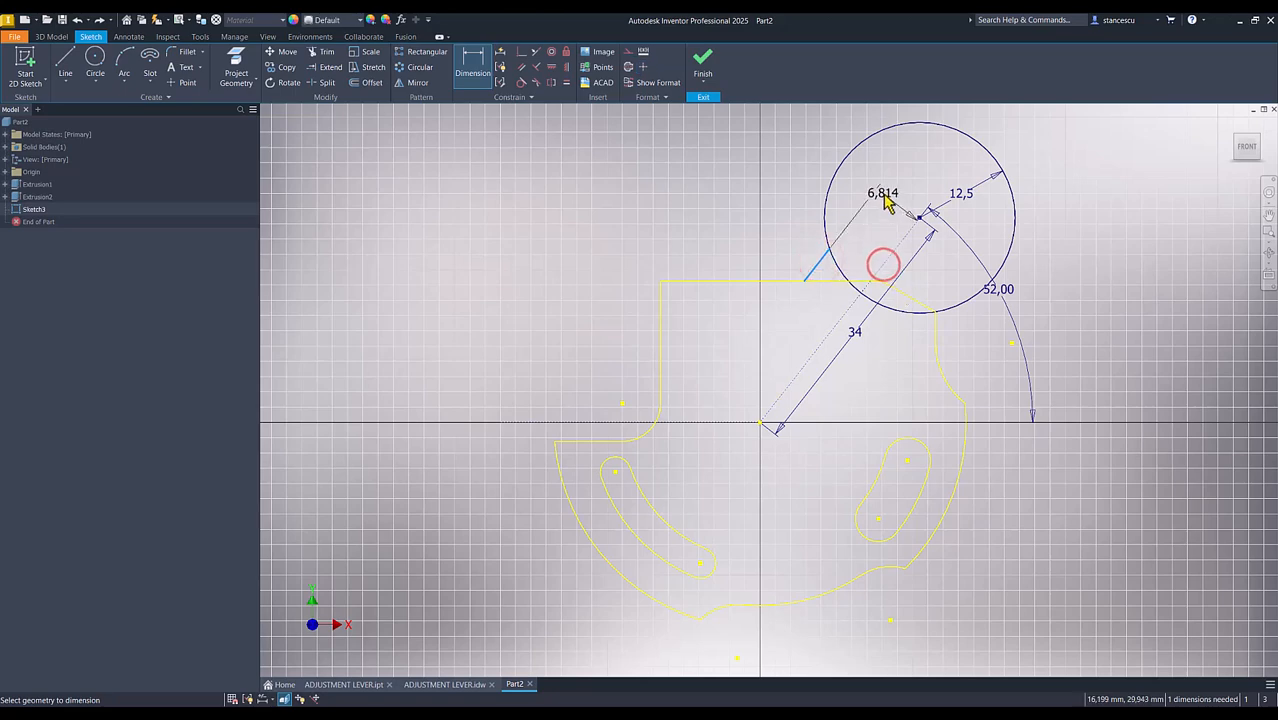
pyautogui.click(875, 228)
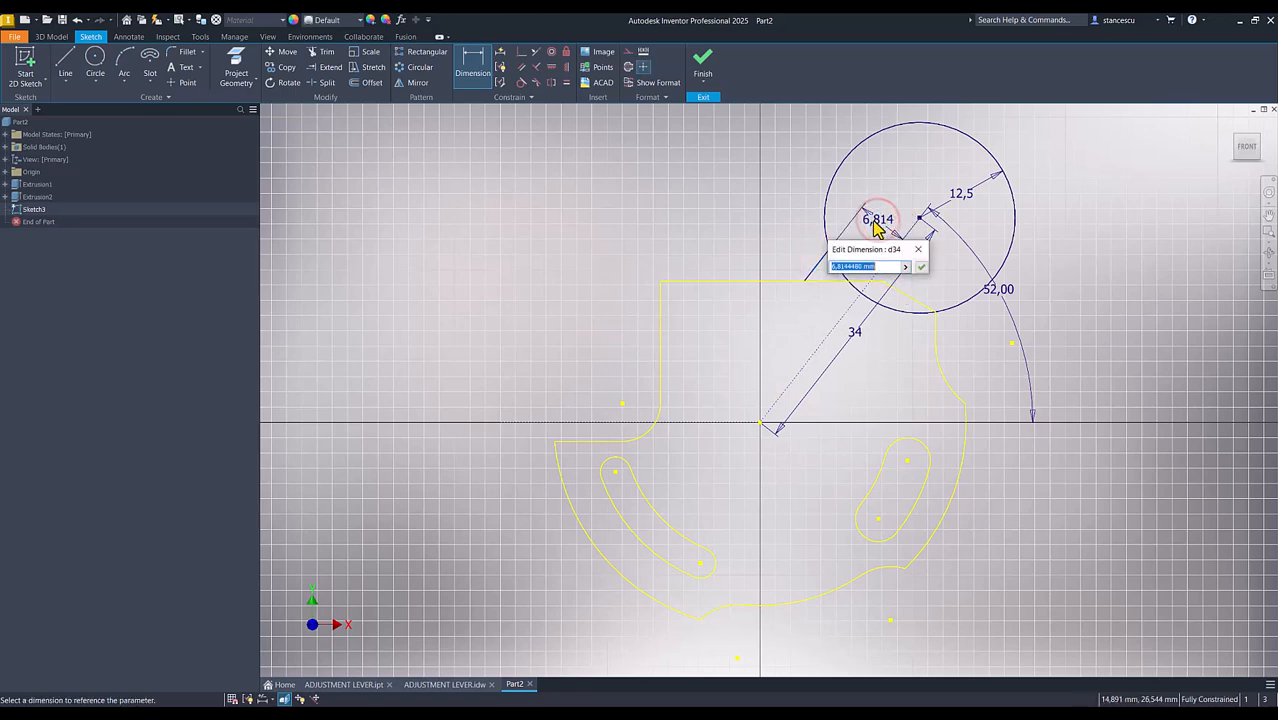
pyautogui.write('8')
pyautogui.press('Return')
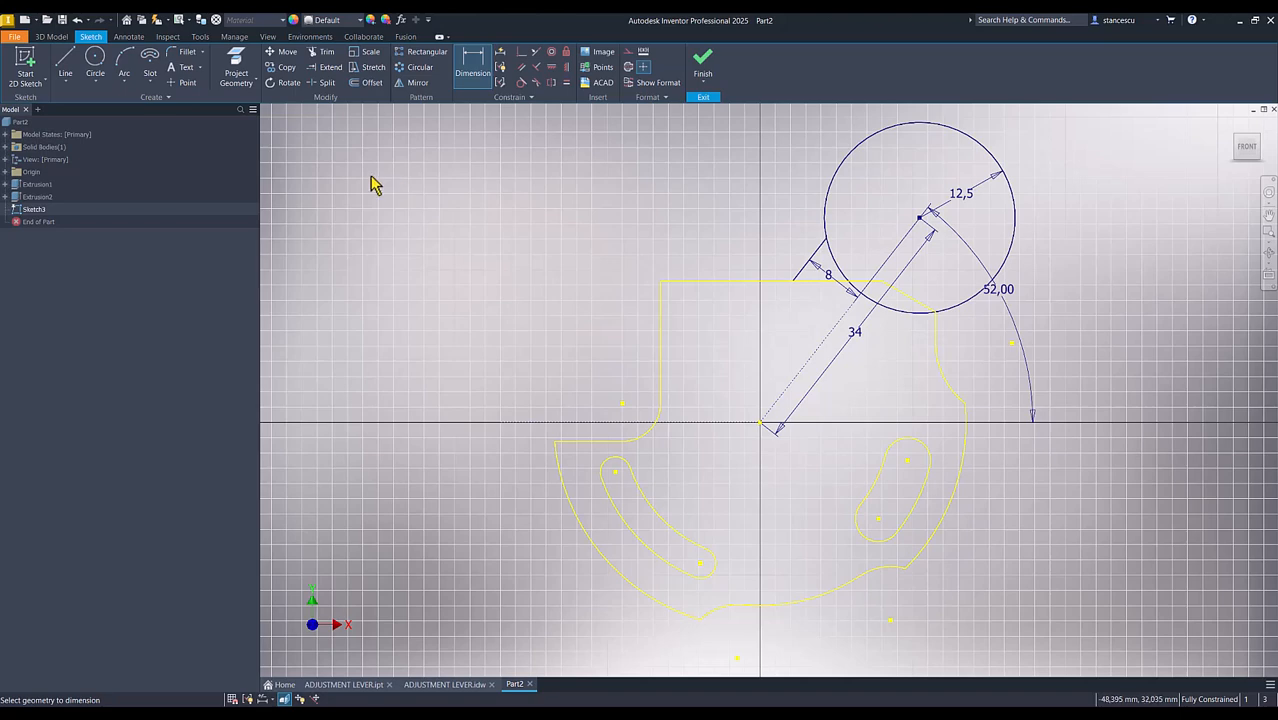
pyautogui.press('Escape')
# Step: Draw a 5 mm radius three-point arc from the circle's lower right side to the plate's short vertical edge
pyautogui.keyDown('shift'); pyautogui.moveTo(396, 255); pyautogui.dragTo(397, 264, button='middle'); pyautogui.keyUp('shift')
pyautogui.click(124, 64)
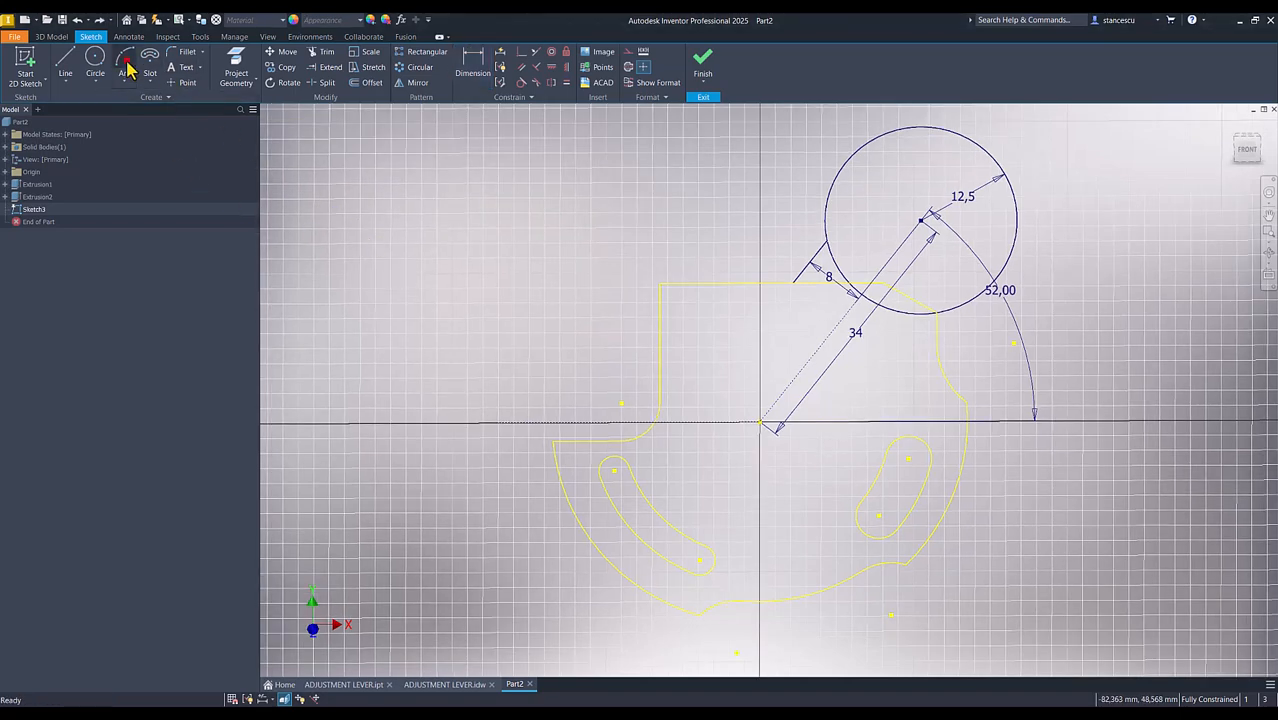
pyautogui.click(959, 307)
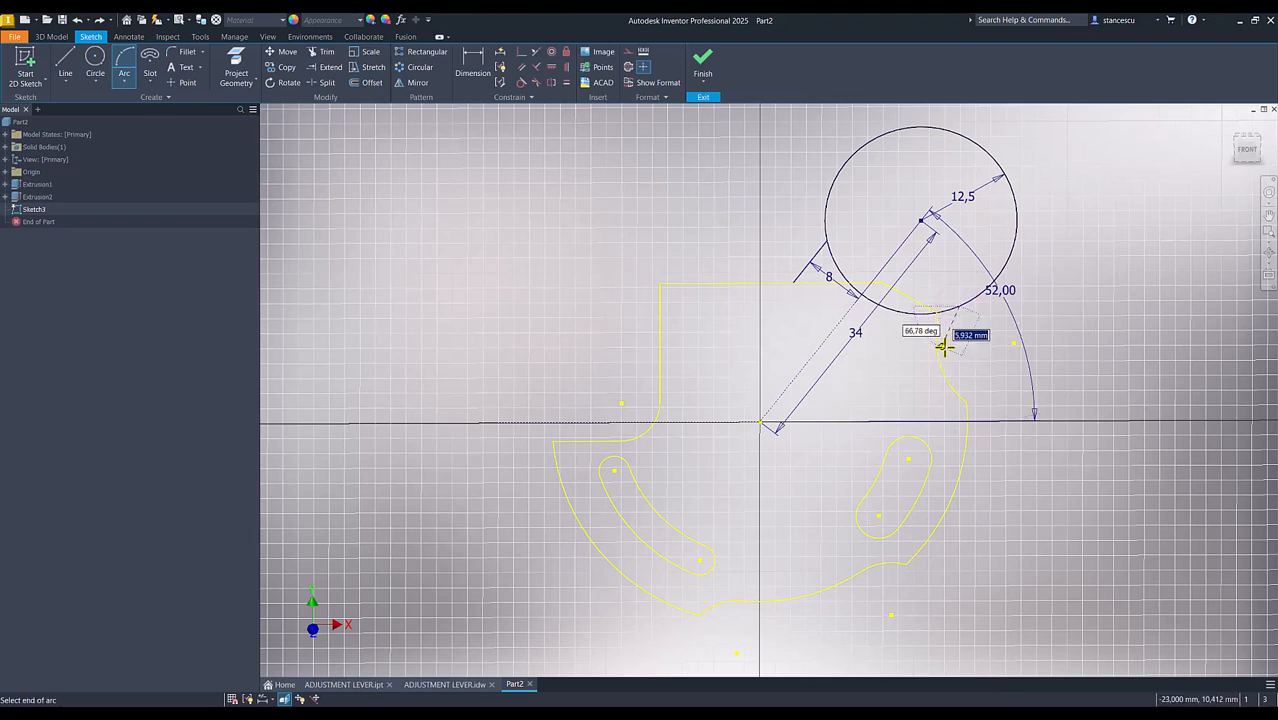
pyautogui.scroll(5, 945, 332)
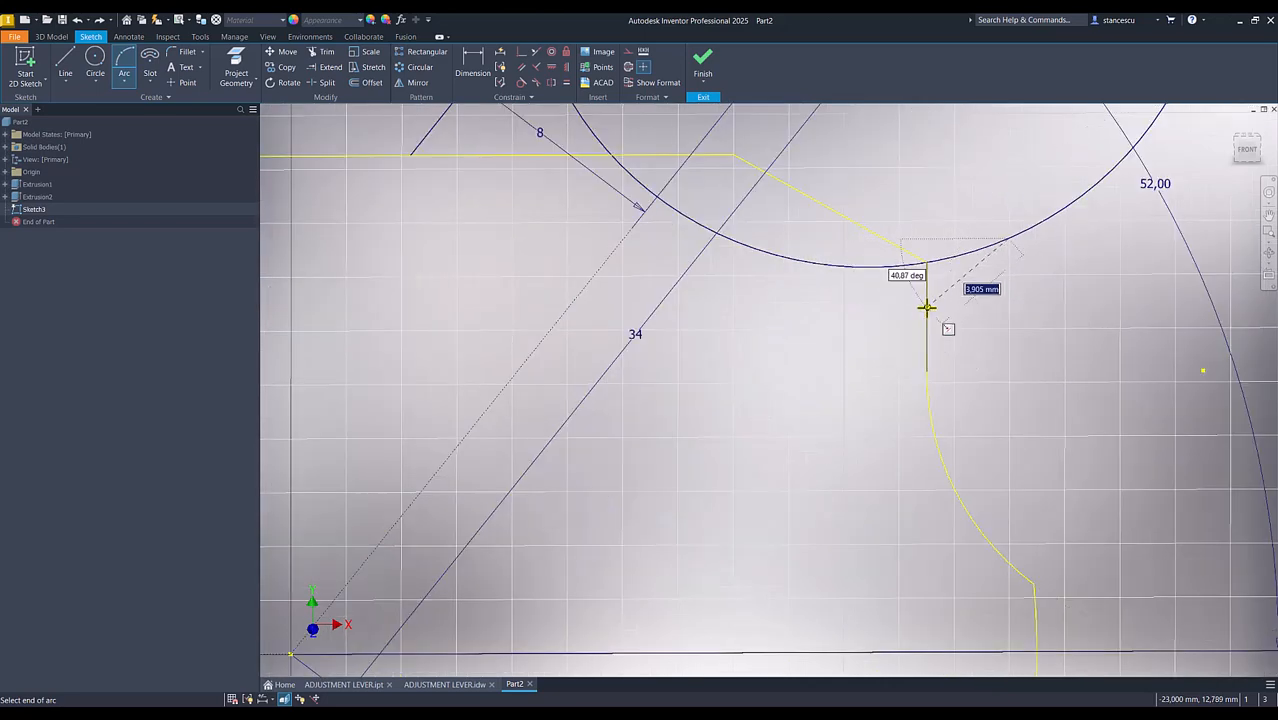
pyautogui.click(926, 307)
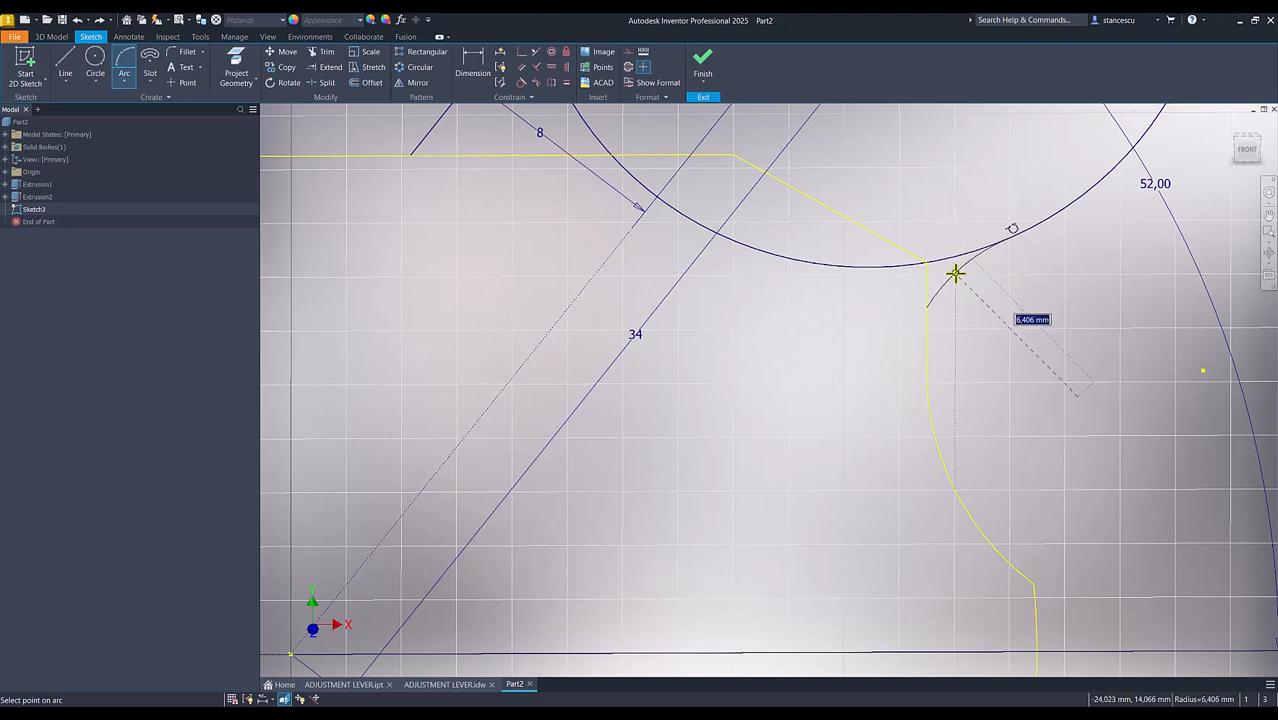
pyautogui.press('Return')
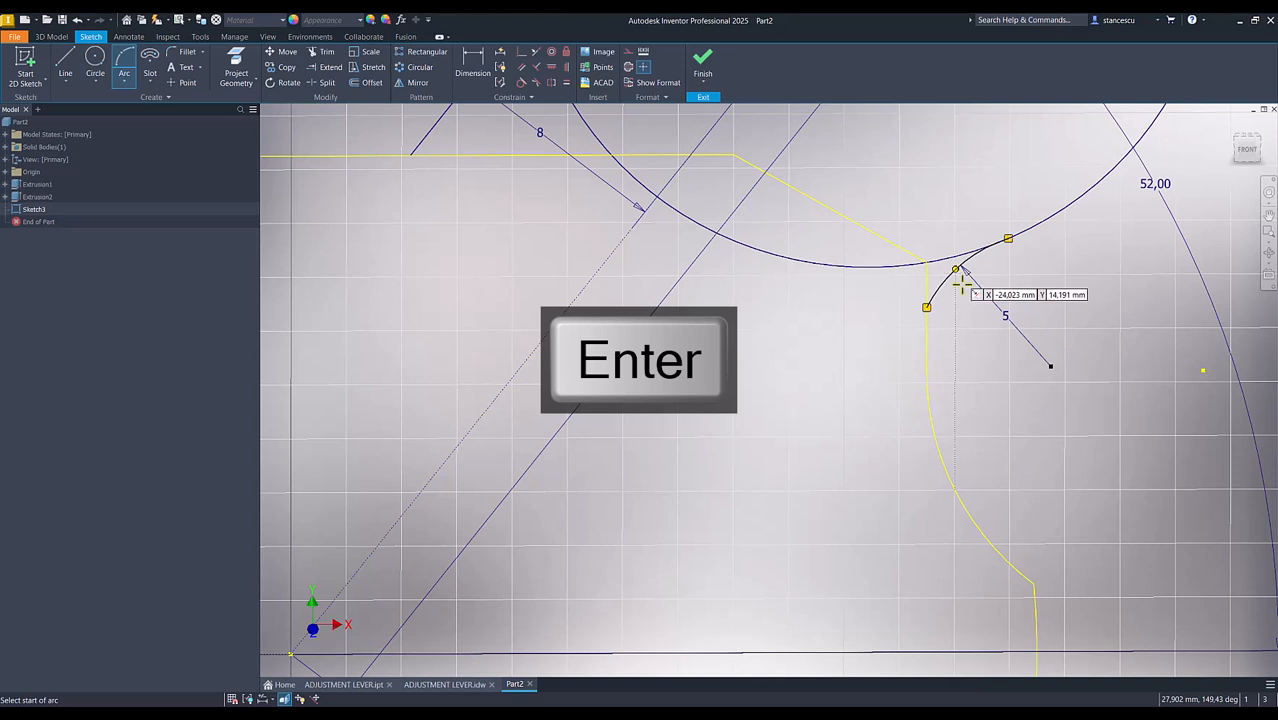
# Step: Make the 5 mm arc tangent to the plate's vertical edge and to the 12.5 mm radius circle
pyautogui.click(522, 82)
pyautogui.click(941, 292)
pyautogui.click(929, 336)
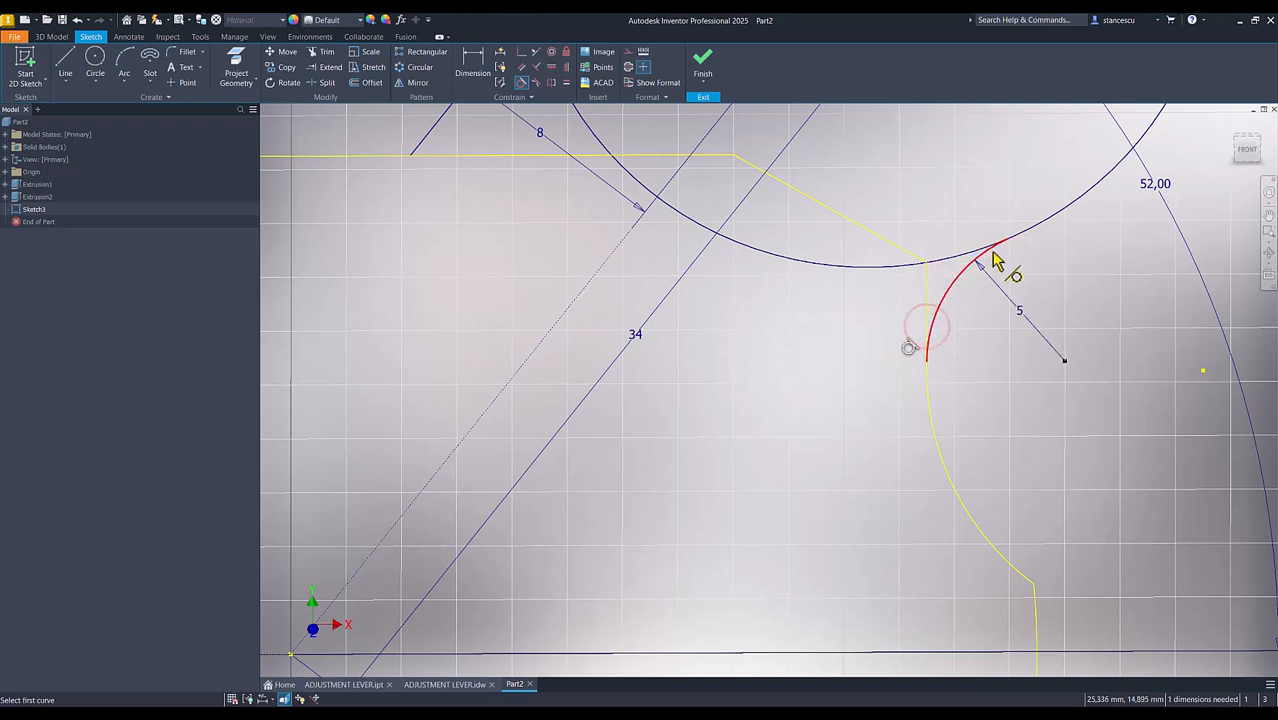
pyautogui.click(986, 257)
pyautogui.click(1025, 229)
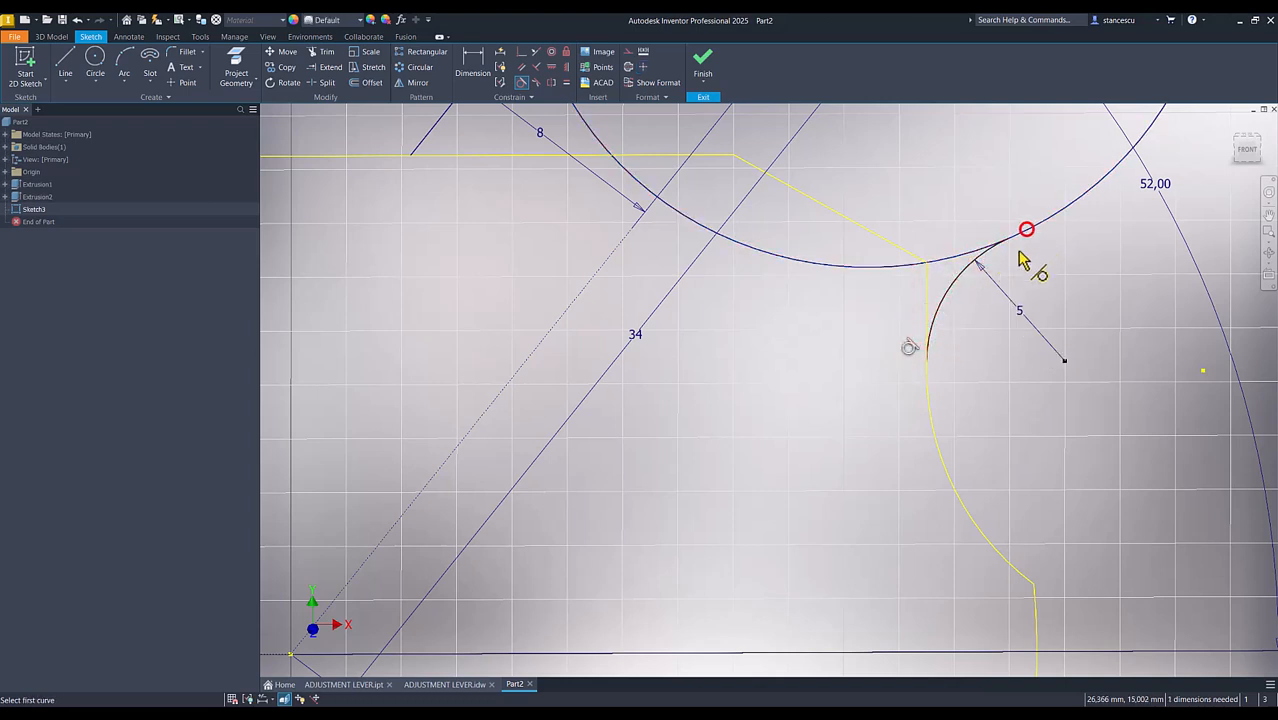
pyautogui.click(1027, 224)
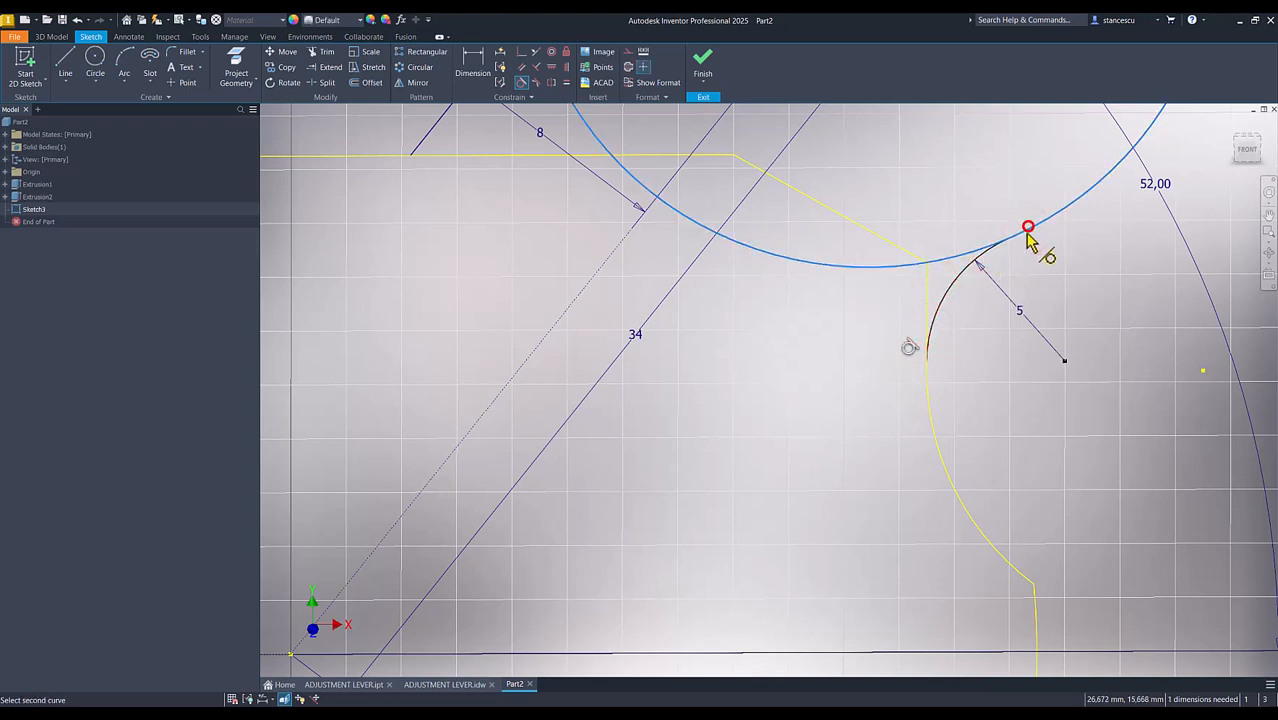
pyautogui.click(978, 278)
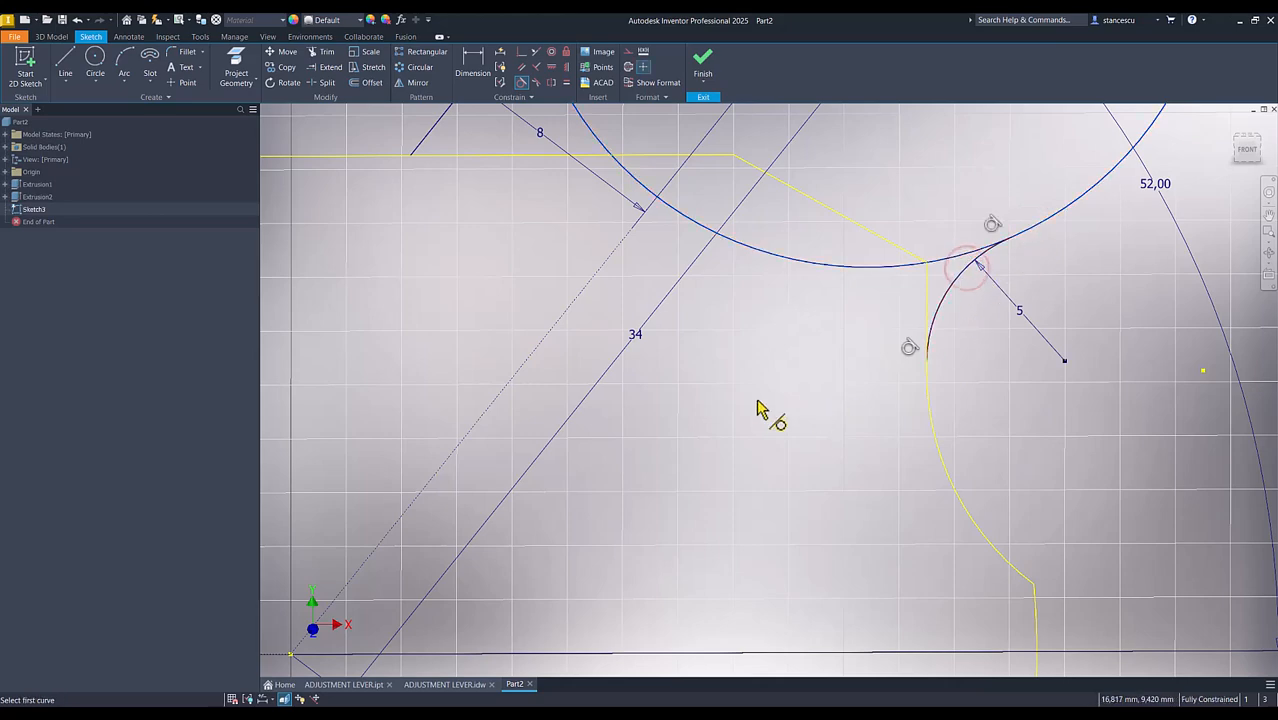
pyautogui.press('Num_Lock')
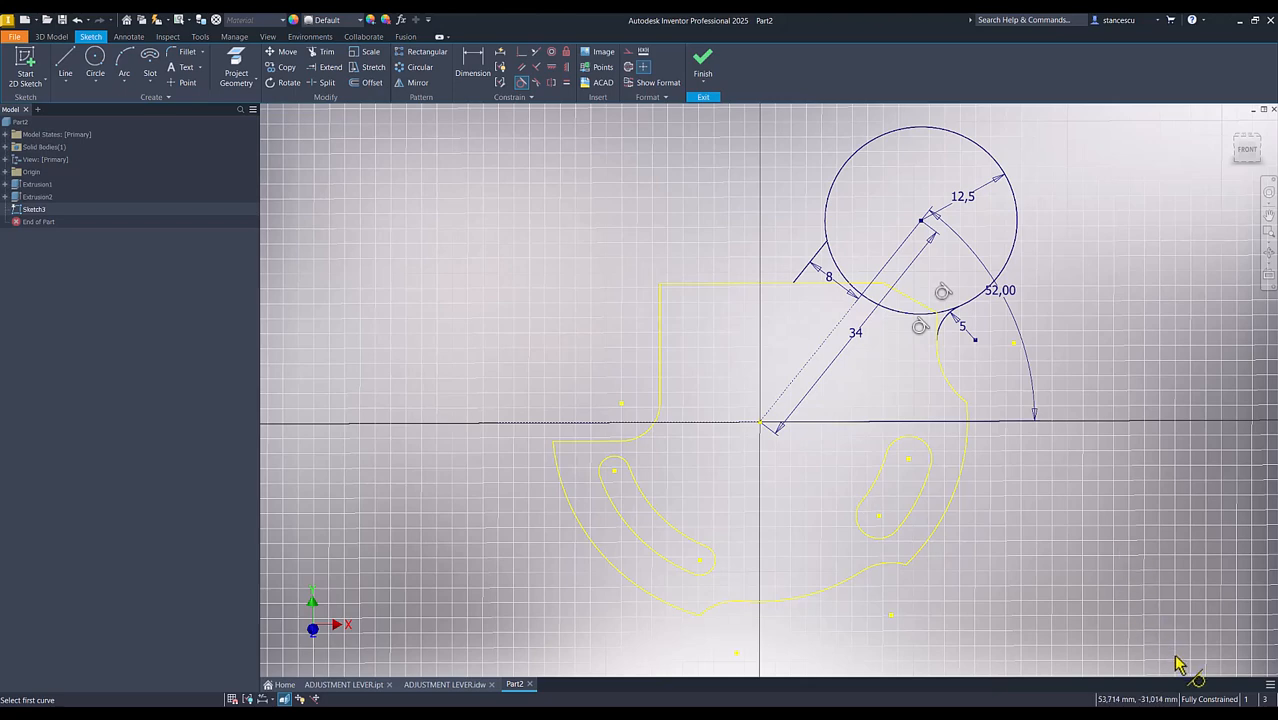
# Step: Trim the circle's lower portion between the short line and the 5 mm arc, and finish the sketch
pyautogui.click(321, 60)
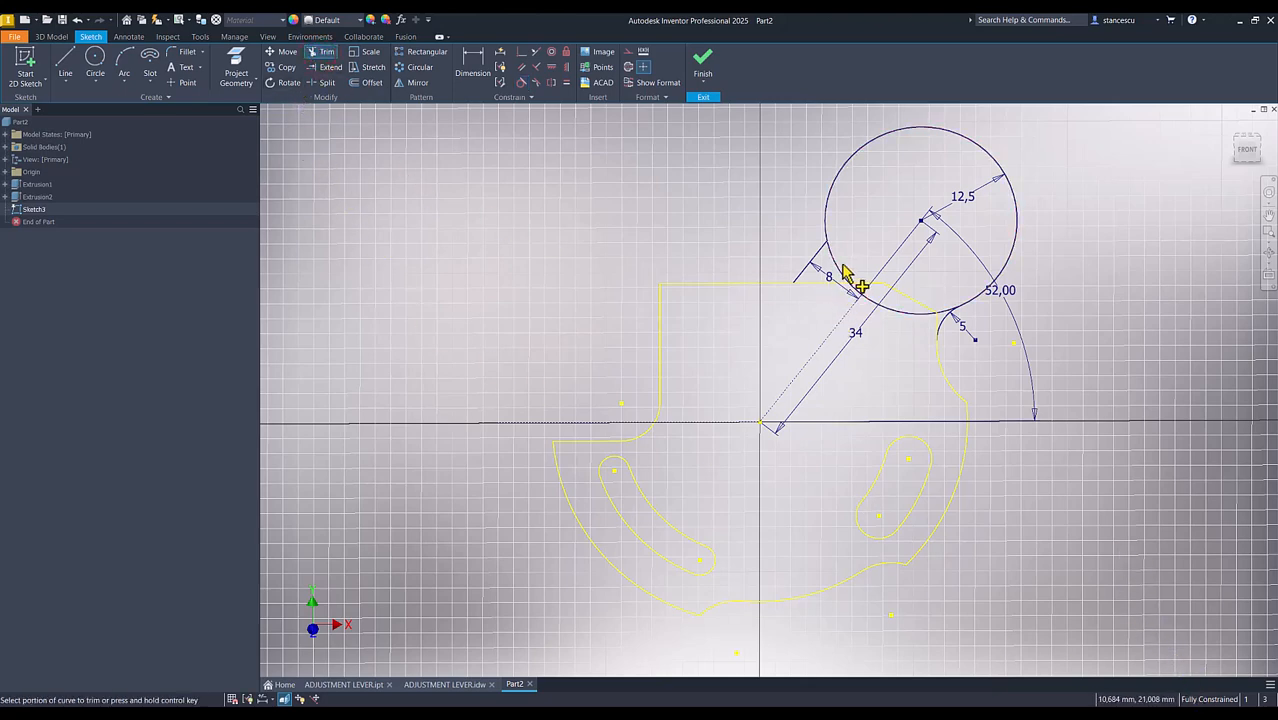
pyautogui.click(842, 280)
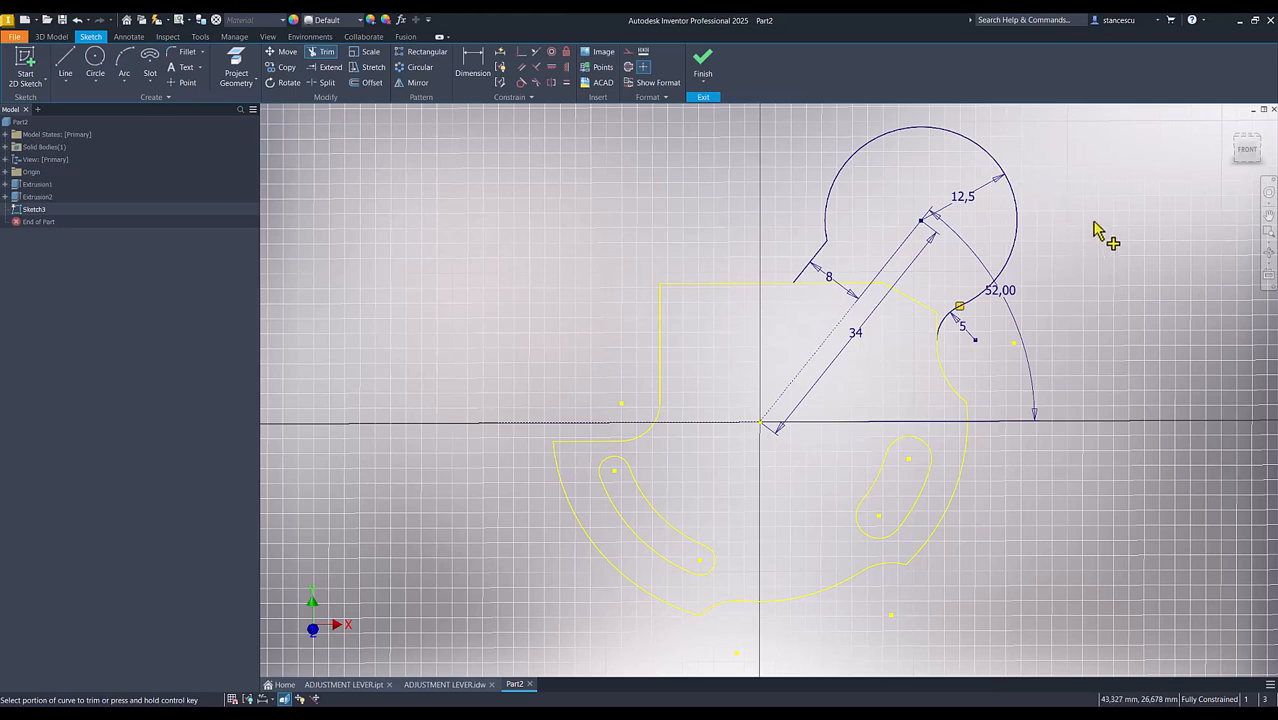
pyautogui.click(704, 62)
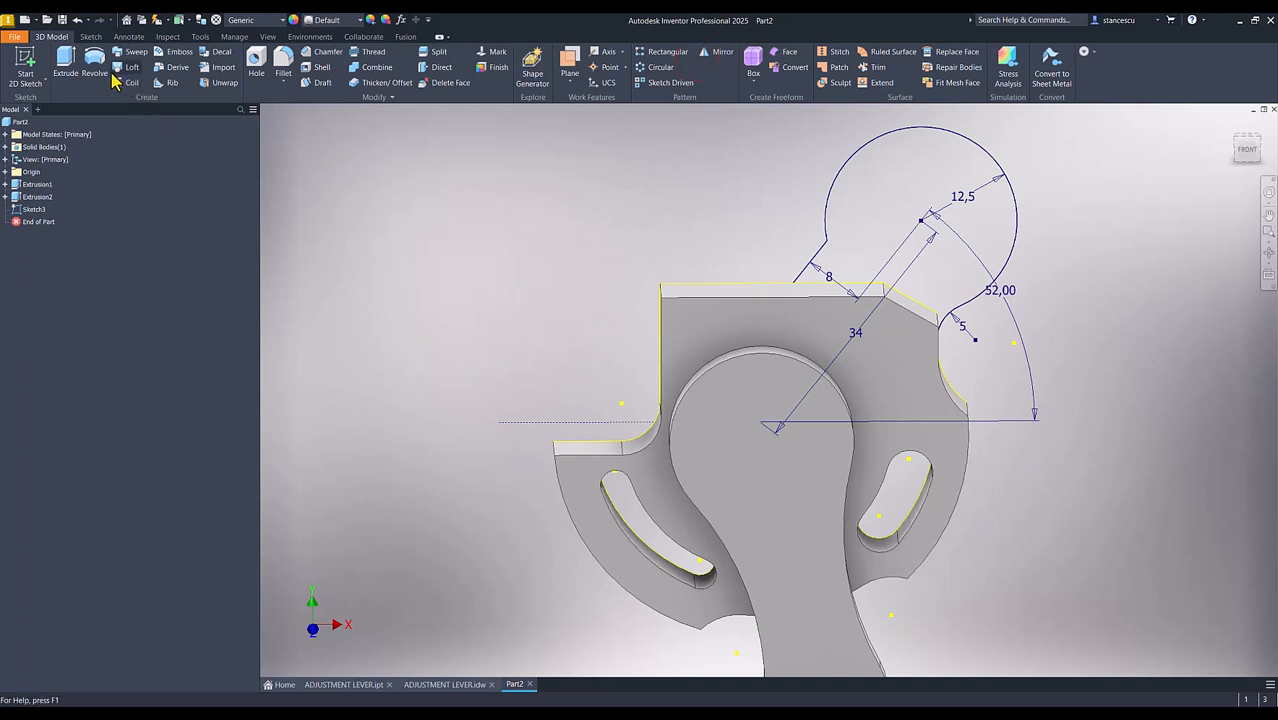
# Step: Extrude the upper ring arm's closed profile 3 mm, joined to the plate, after checking the thickness in the ADJUSTMENT LEVER drawing
pyautogui.click(66, 66)
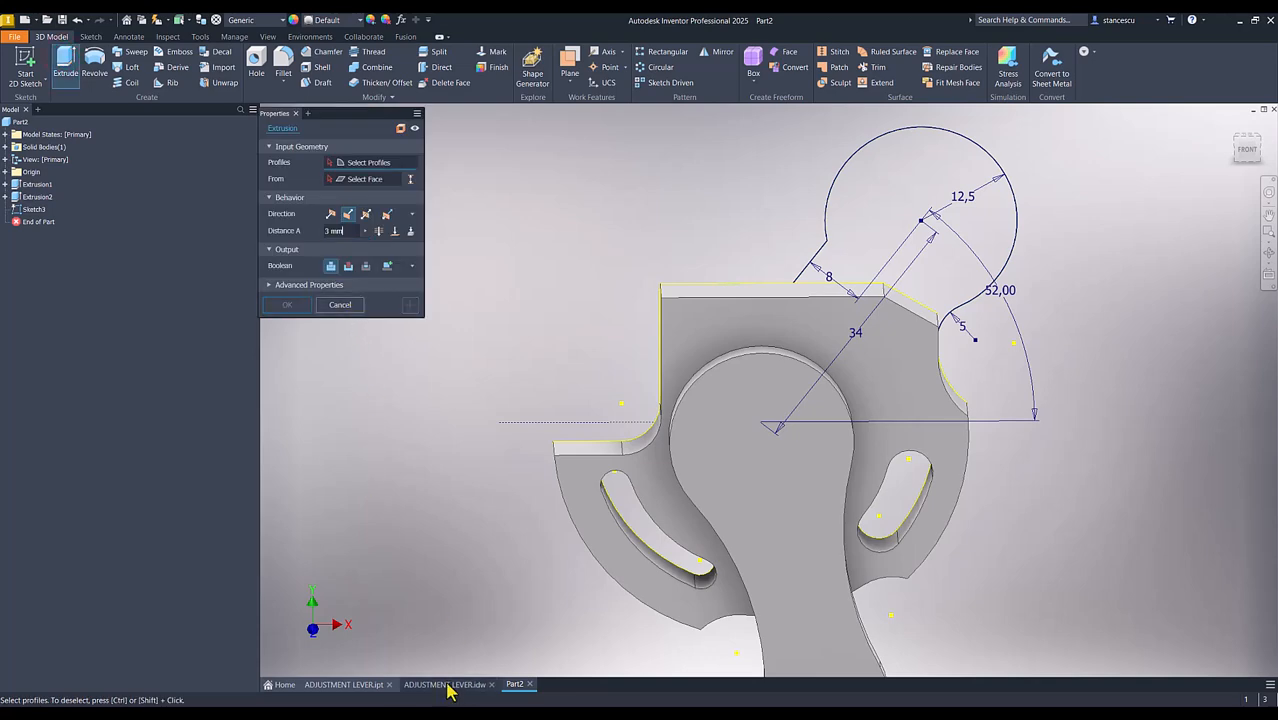
pyautogui.click(445, 685)
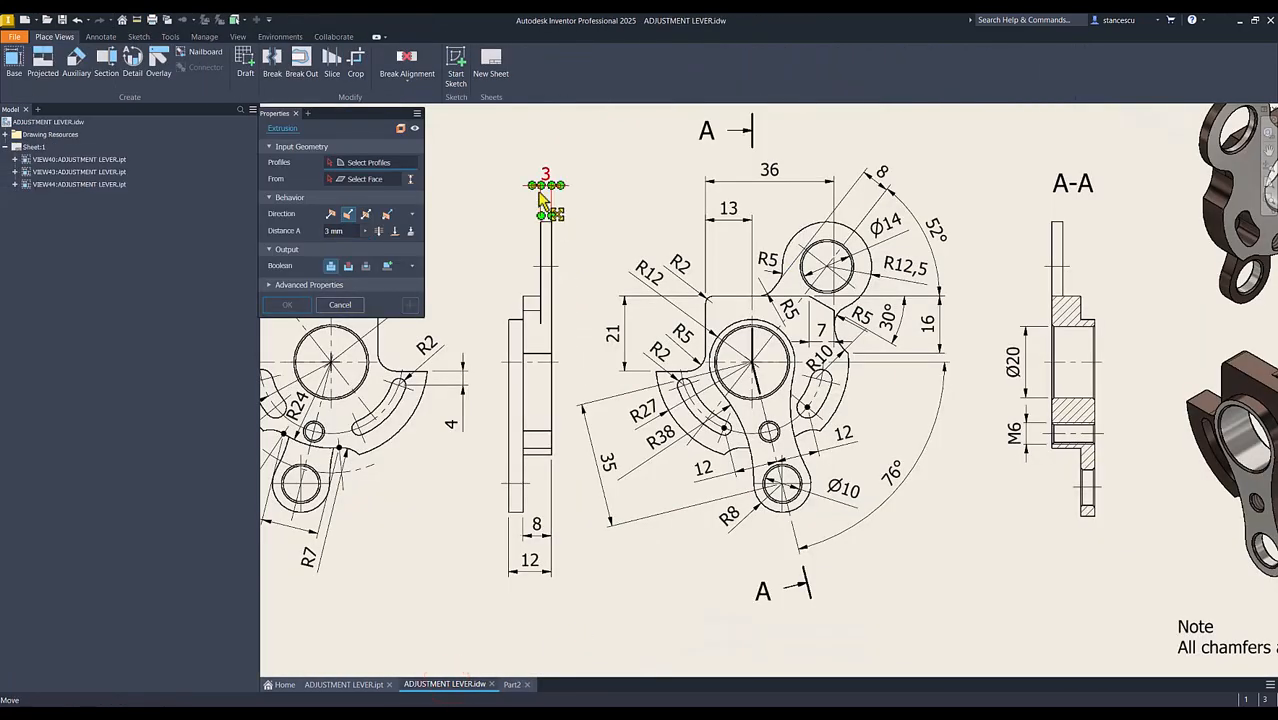
pyautogui.click(514, 685)
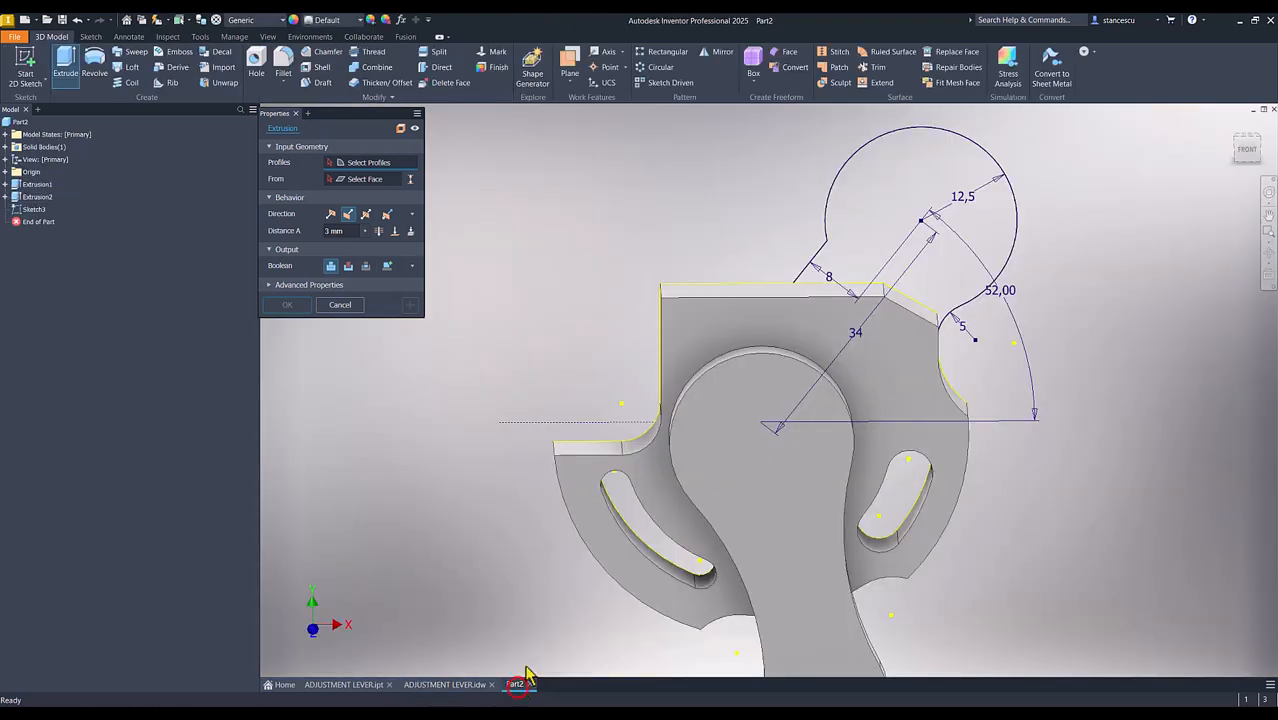
pyautogui.click(913, 205)
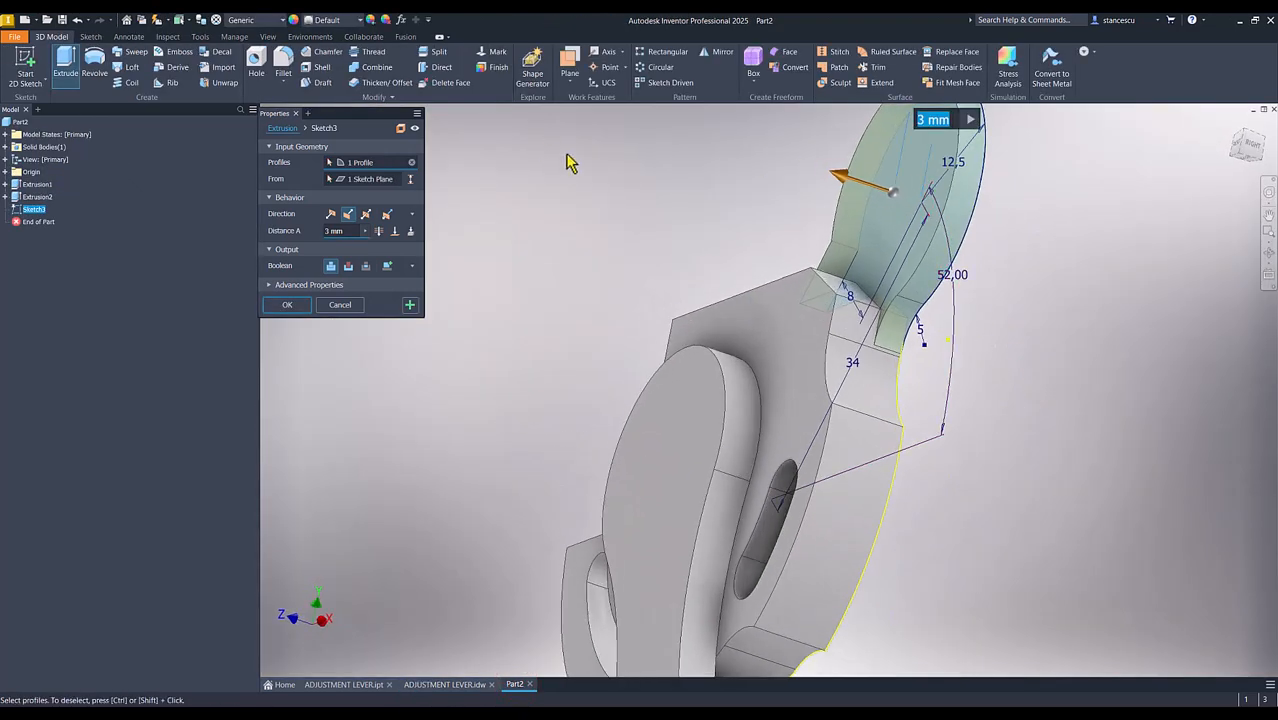
pyautogui.click(287, 305)
pyautogui.press('F6')
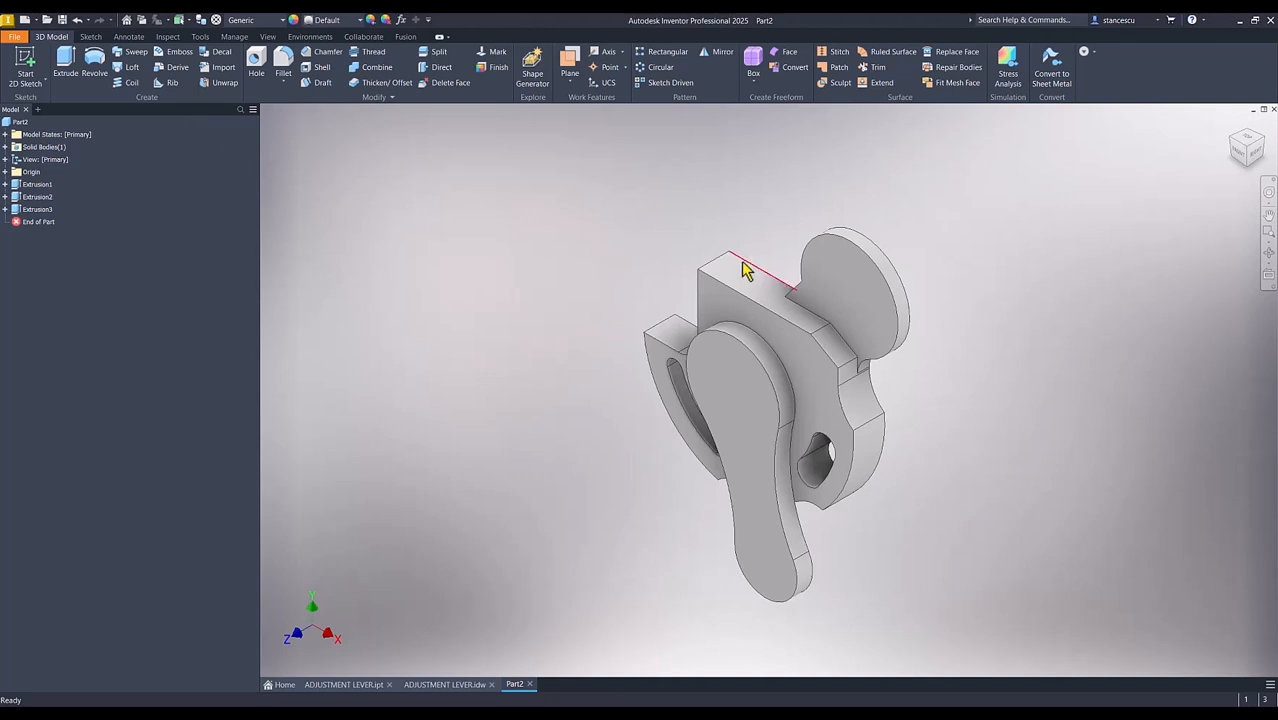
# Step: Fillet the two edges at the ends of the ring arm's short straight side with a 5 mm radius
pyautogui.scroll(5, 795, 268)
pyautogui.keyDown('shift'); pyautogui.moveTo(867, 293); pyautogui.dragTo(933, 323, button='middle'); pyautogui.keyUp('shift')
pyautogui.click(930, 315)
pyautogui.click(945, 311)
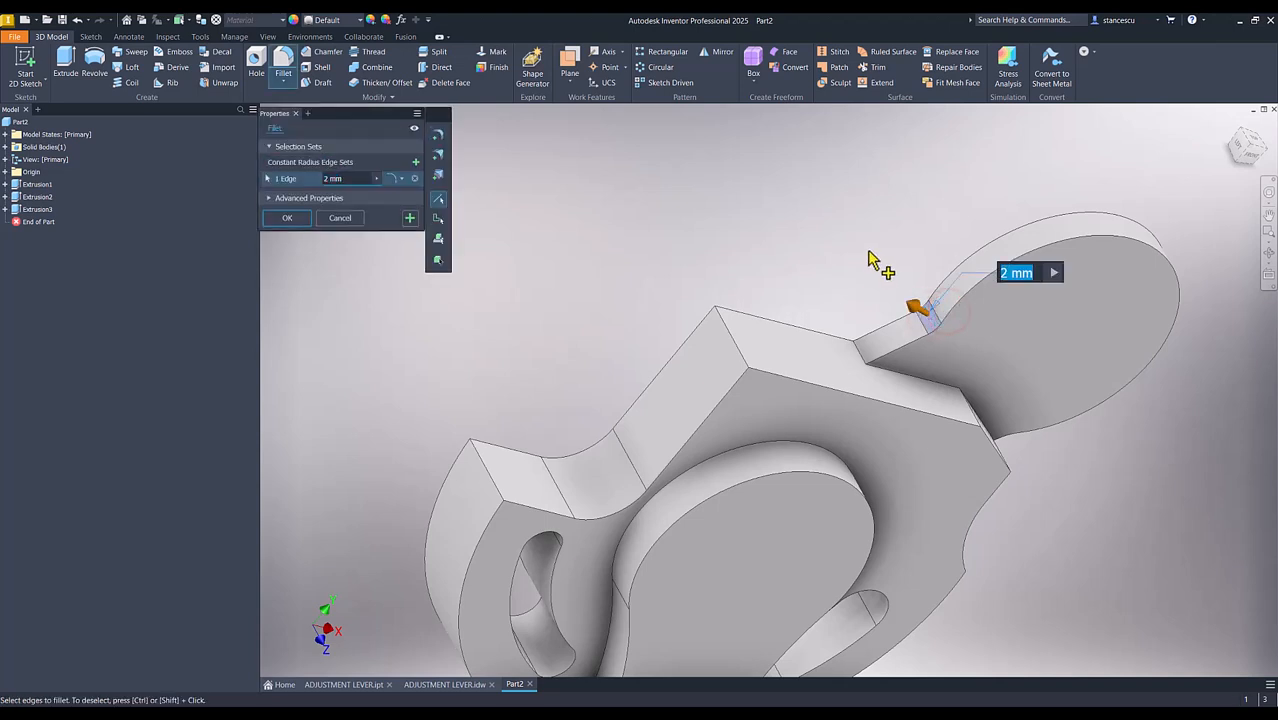
pyautogui.write('5')
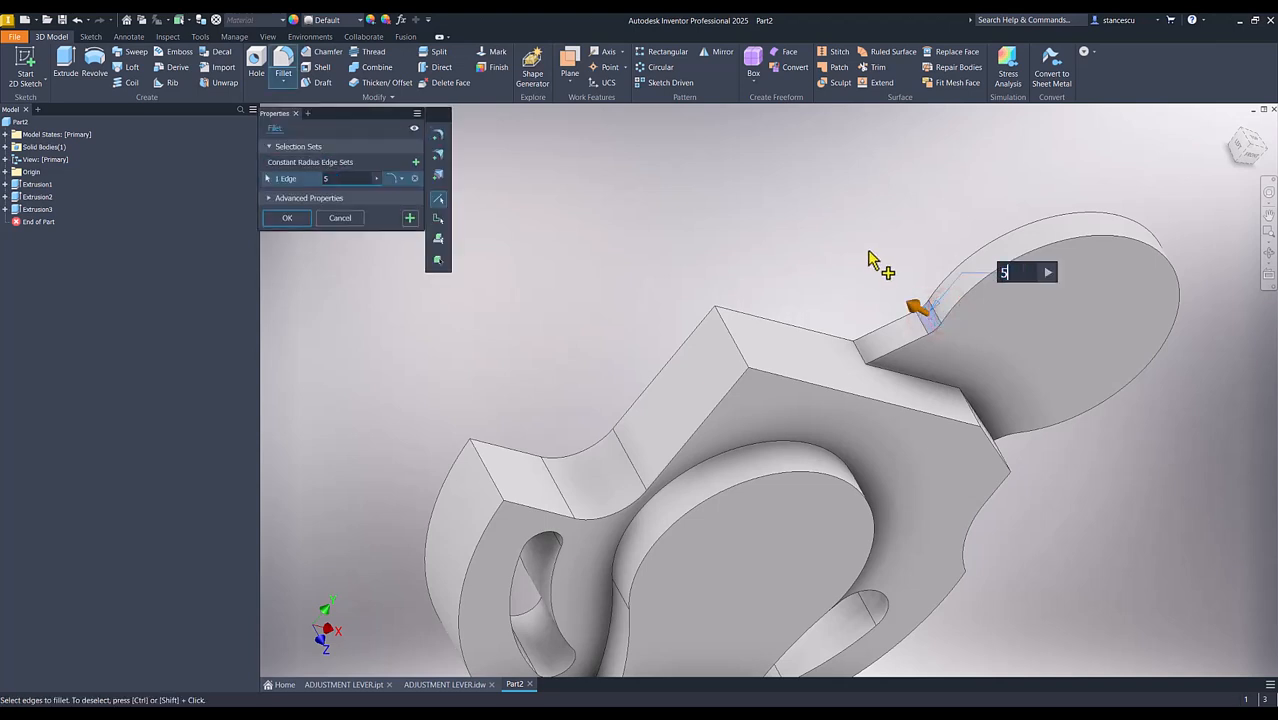
pyautogui.click(862, 357)
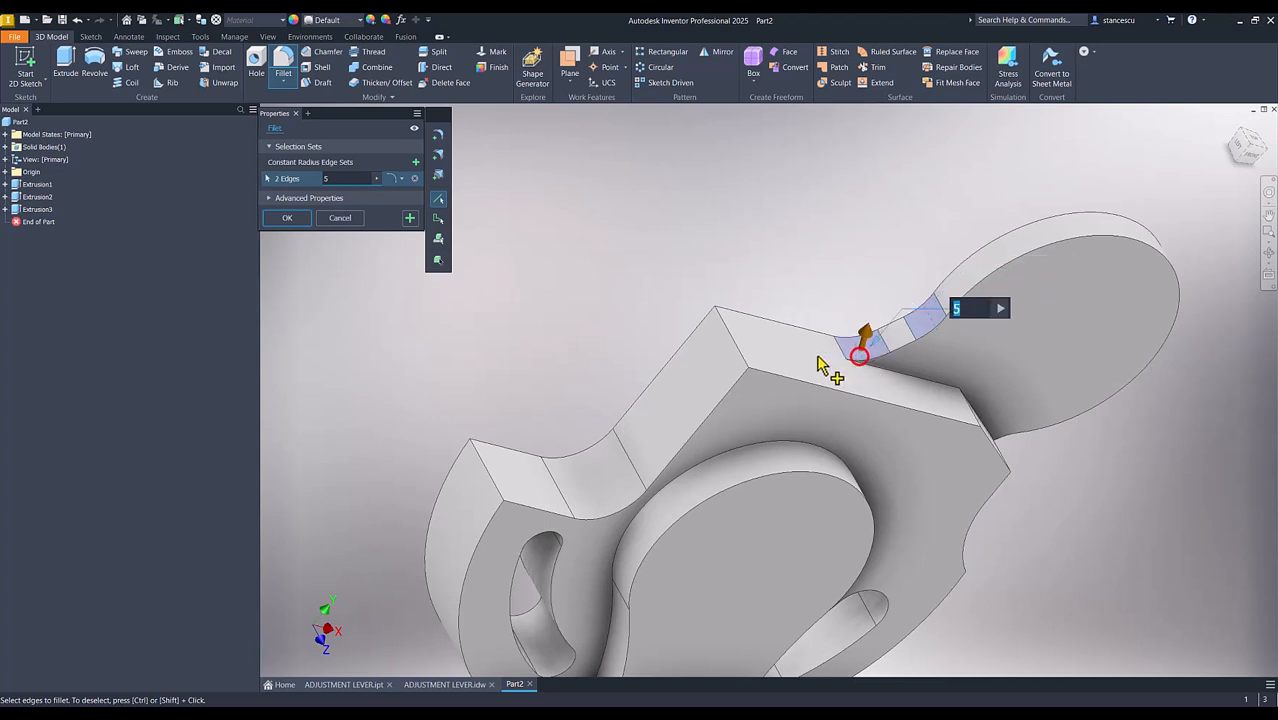
pyautogui.click(285, 220)
pyautogui.press('F6')
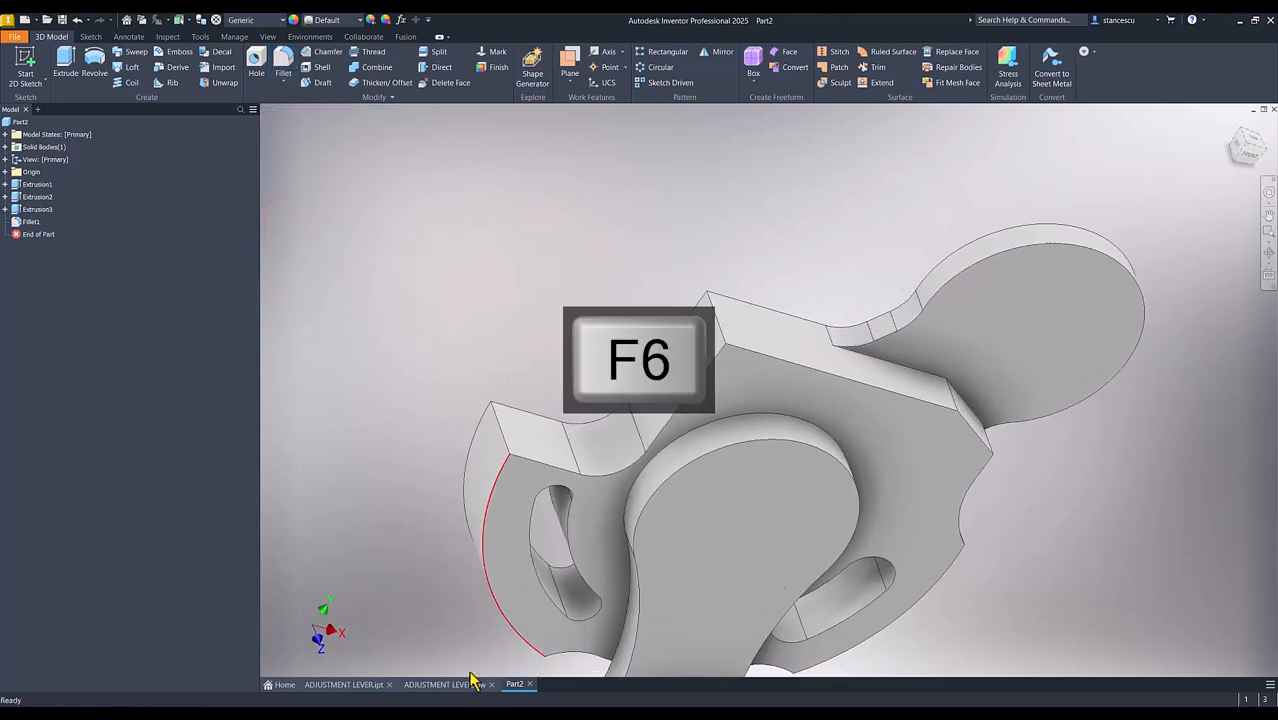
# Step: Check the hole sizes in the drawing and cut a simple 14 mm through-all hole concentric with the upper ring arm
pyautogui.click(466, 684)
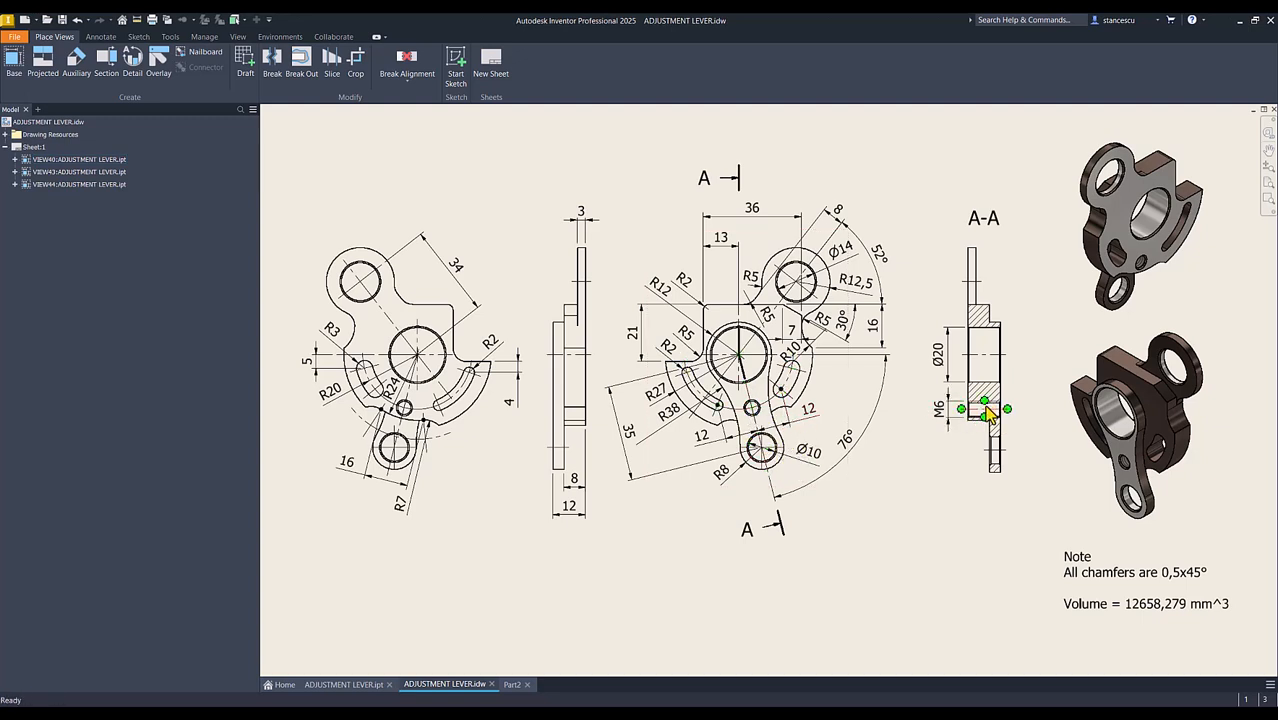
pyautogui.click(747, 422)
pyautogui.click(512, 684)
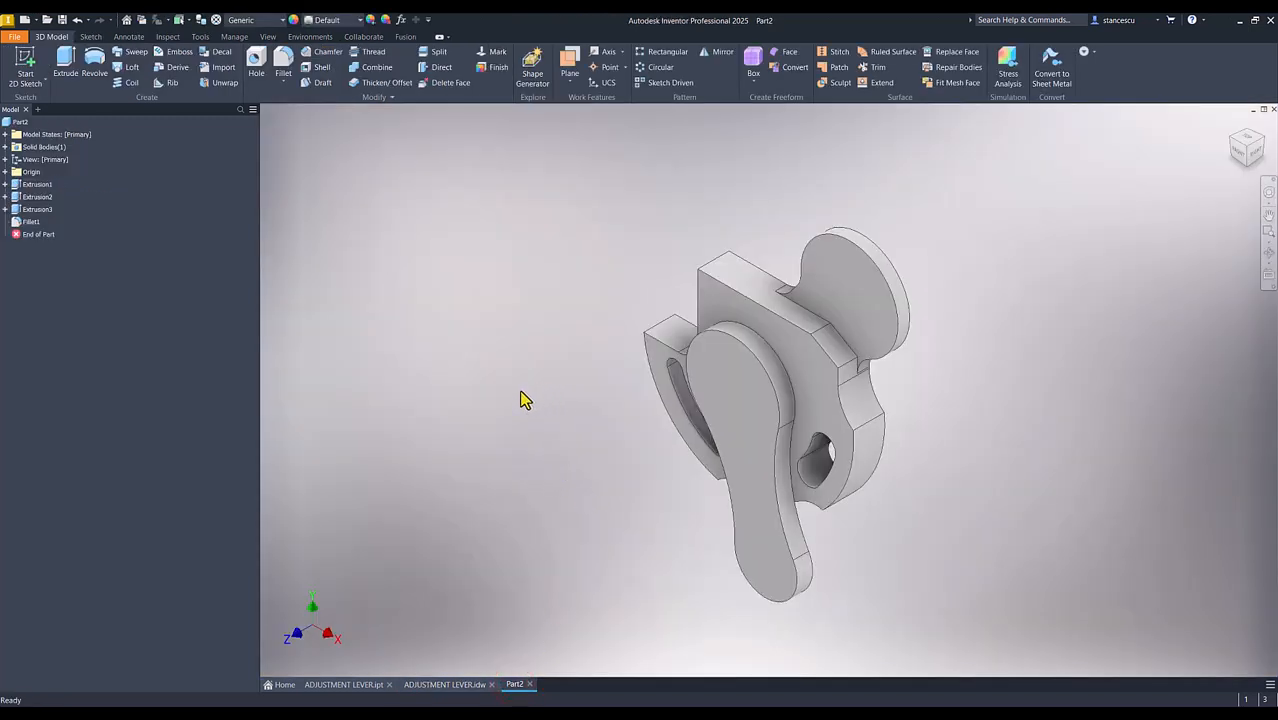
pyautogui.click(498, 343)
pyautogui.click(446, 685)
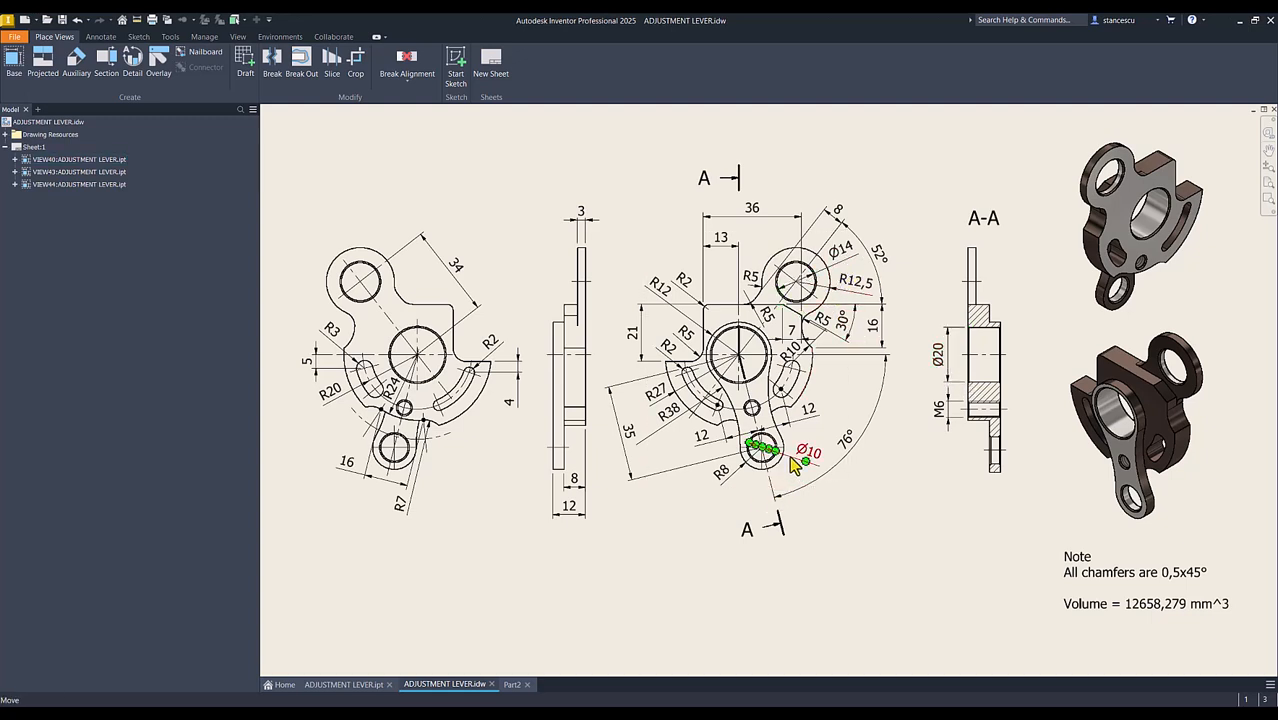
pyautogui.click(510, 685)
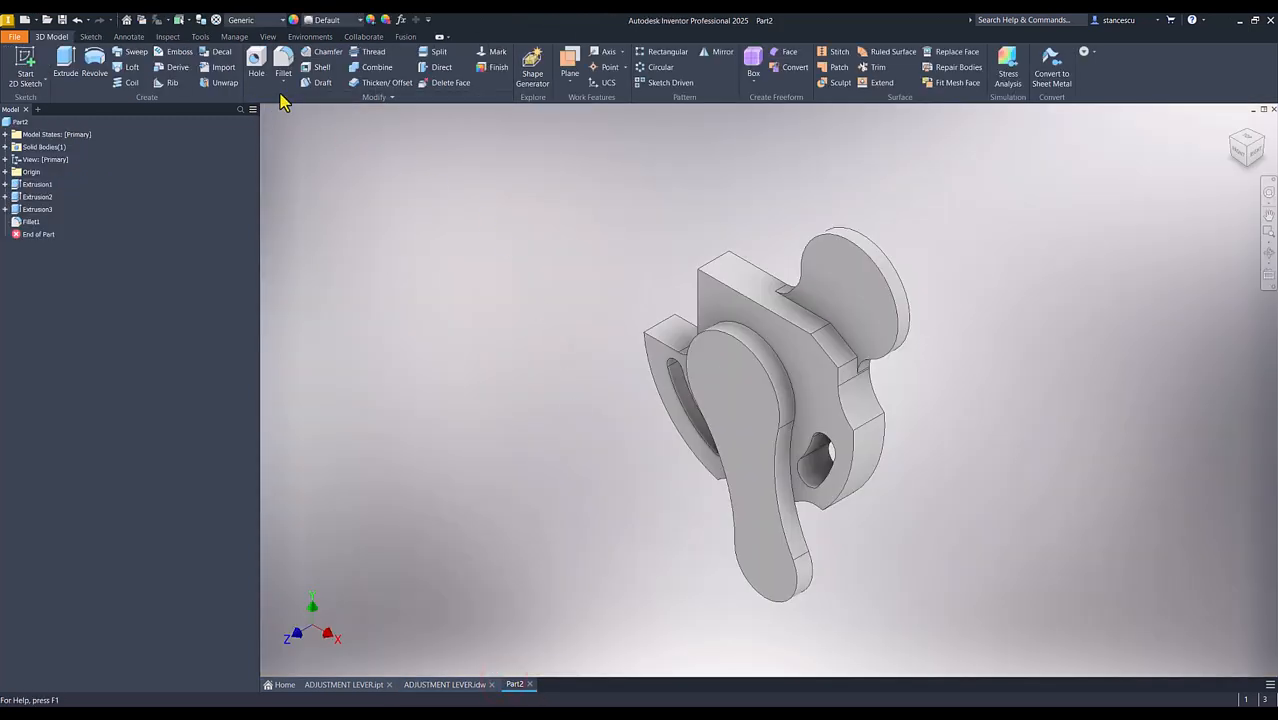
pyautogui.click(843, 283)
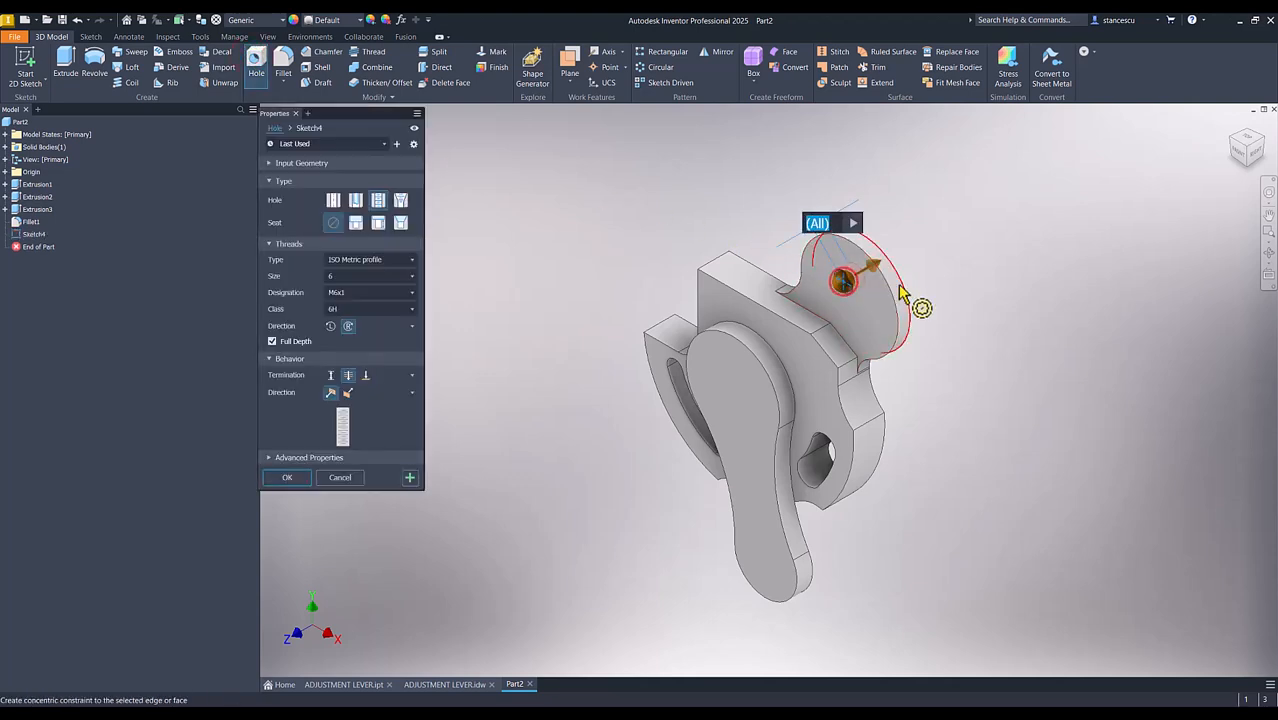
pyautogui.click(895, 305)
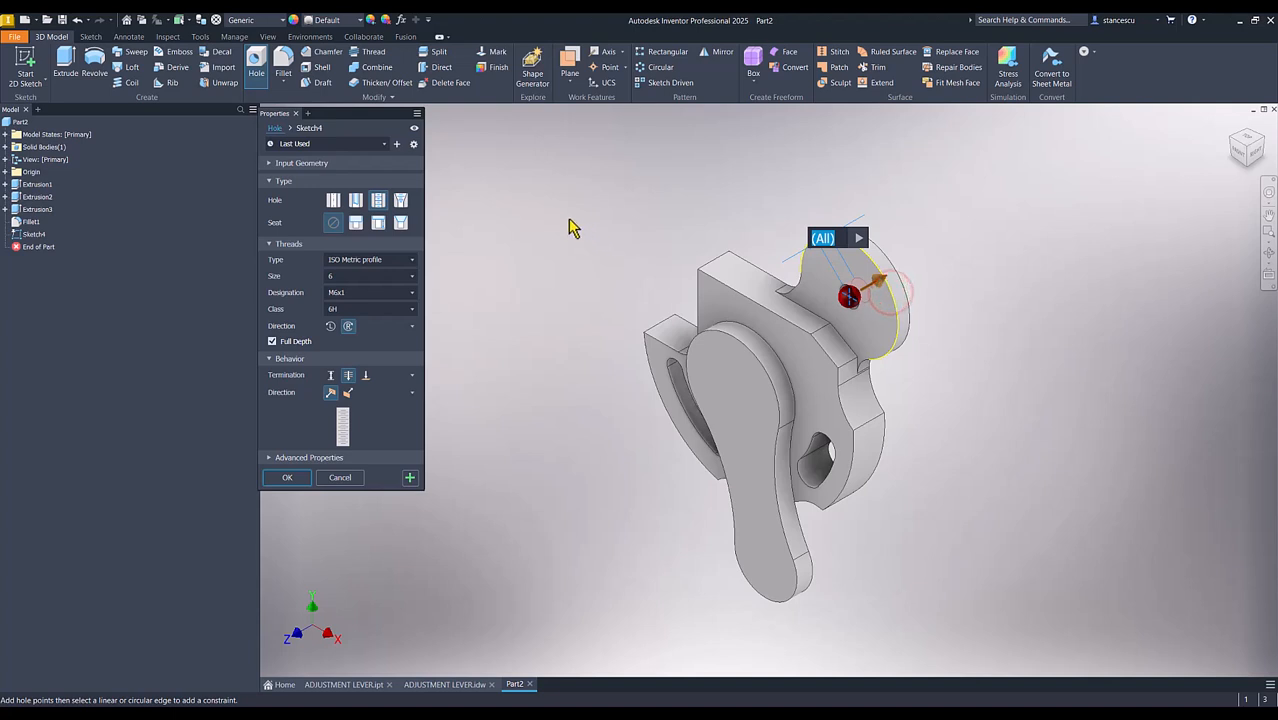
pyautogui.click(332, 201)
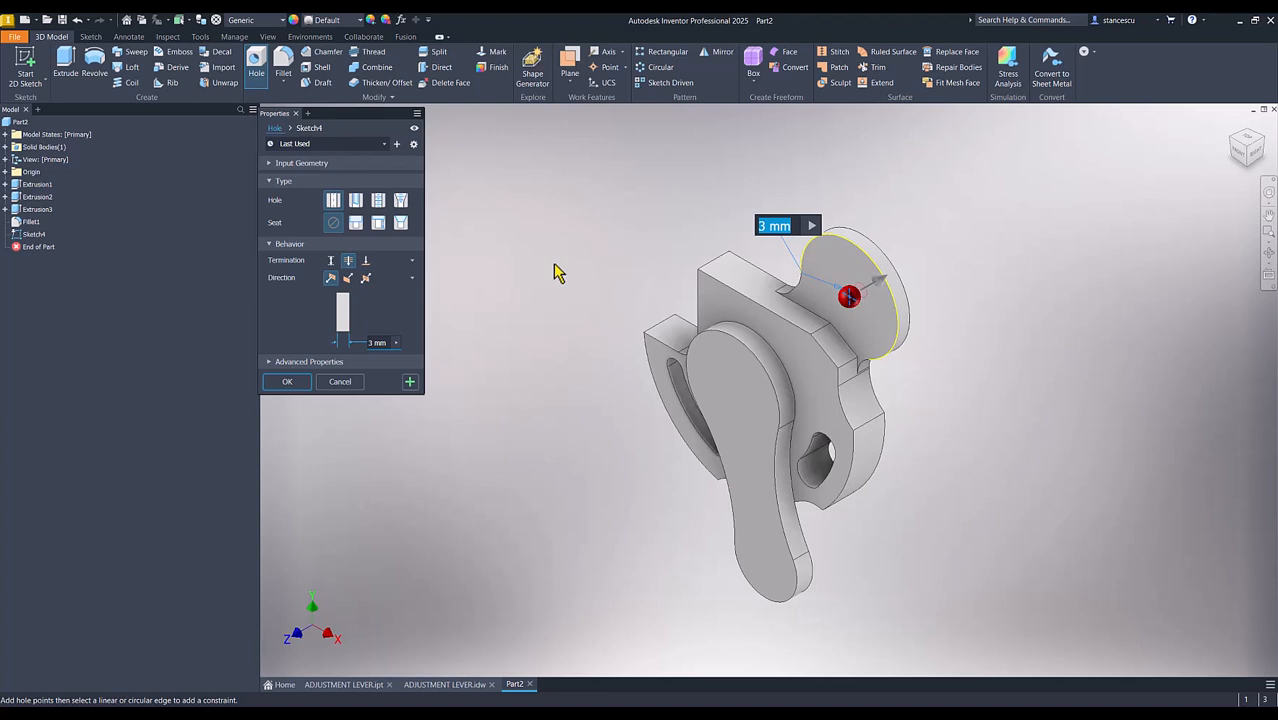
pyautogui.write('14')
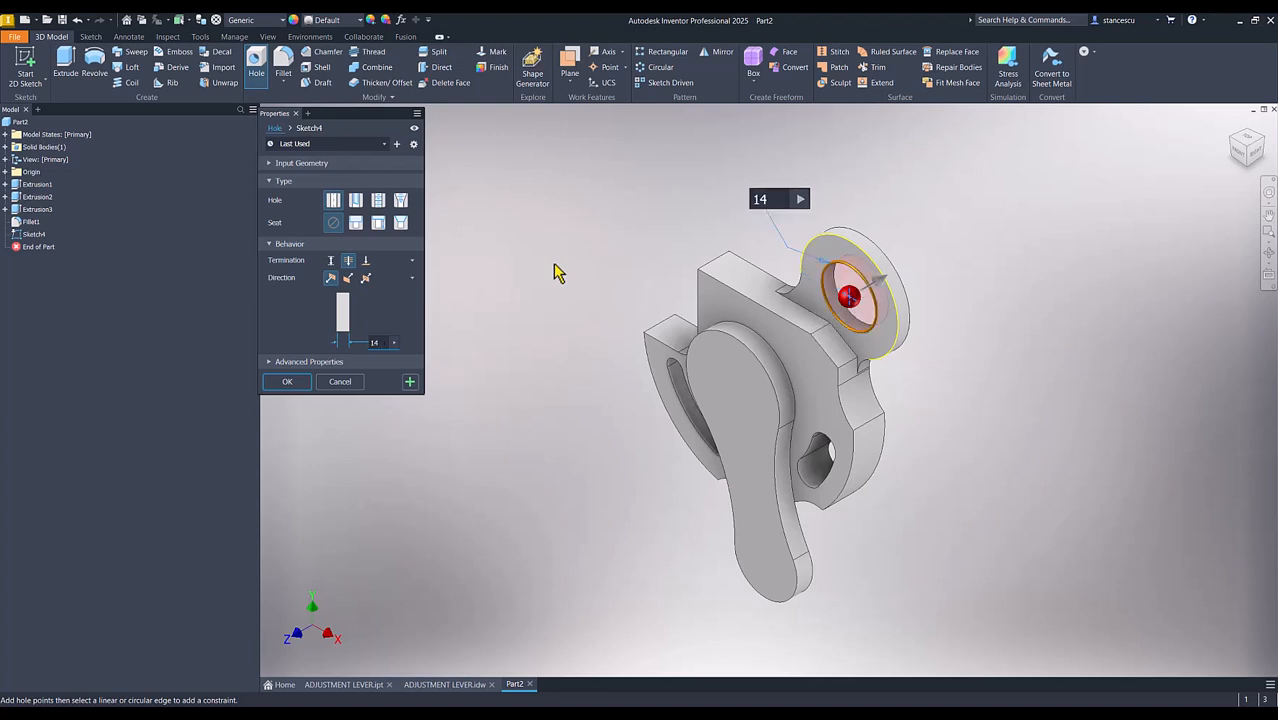
pyautogui.click(410, 383)
# Step: Cut a 20 mm through-all hole concentric with the large rounded end of the lever arm
pyautogui.click(721, 369)
pyautogui.click(750, 350)
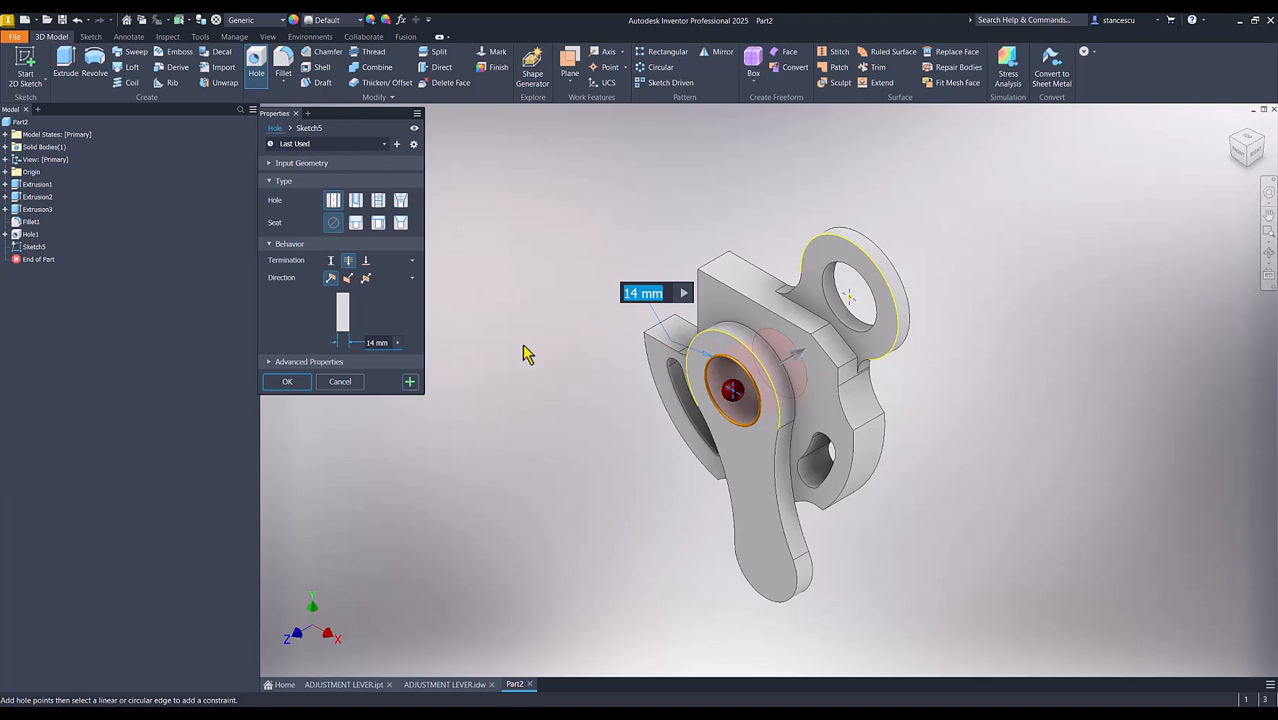
pyautogui.write('20')
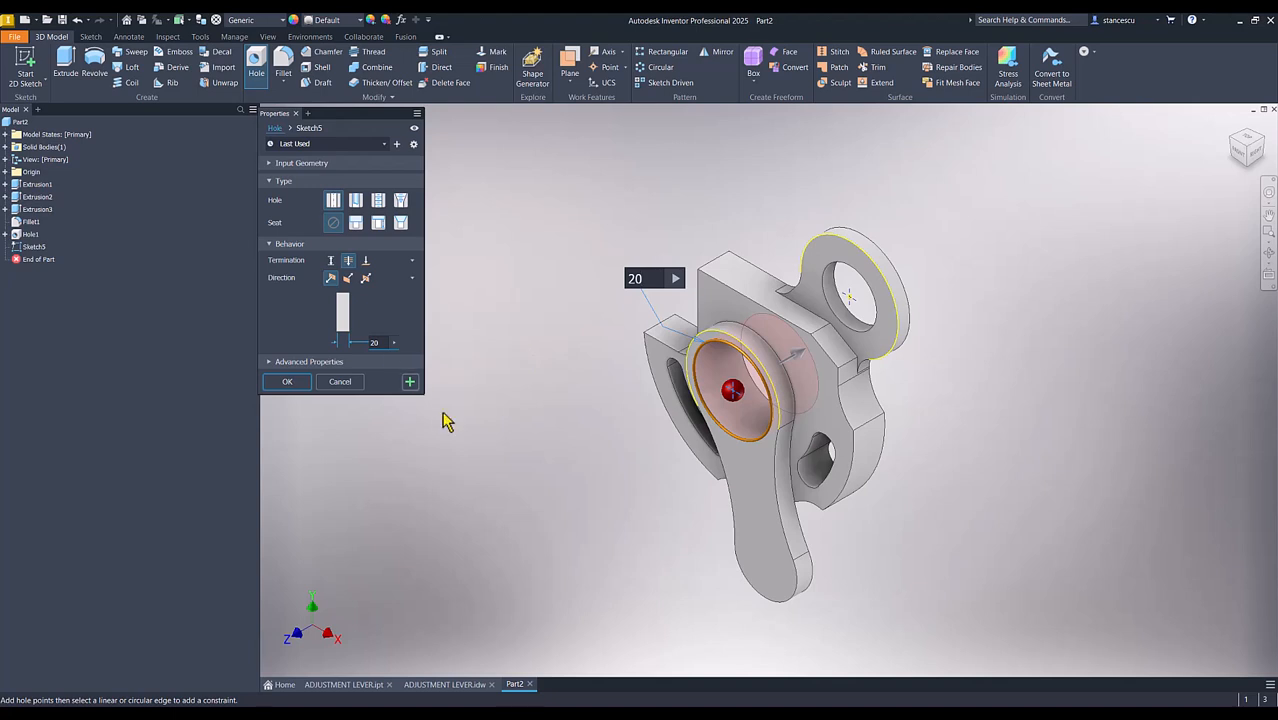
pyautogui.click(411, 385)
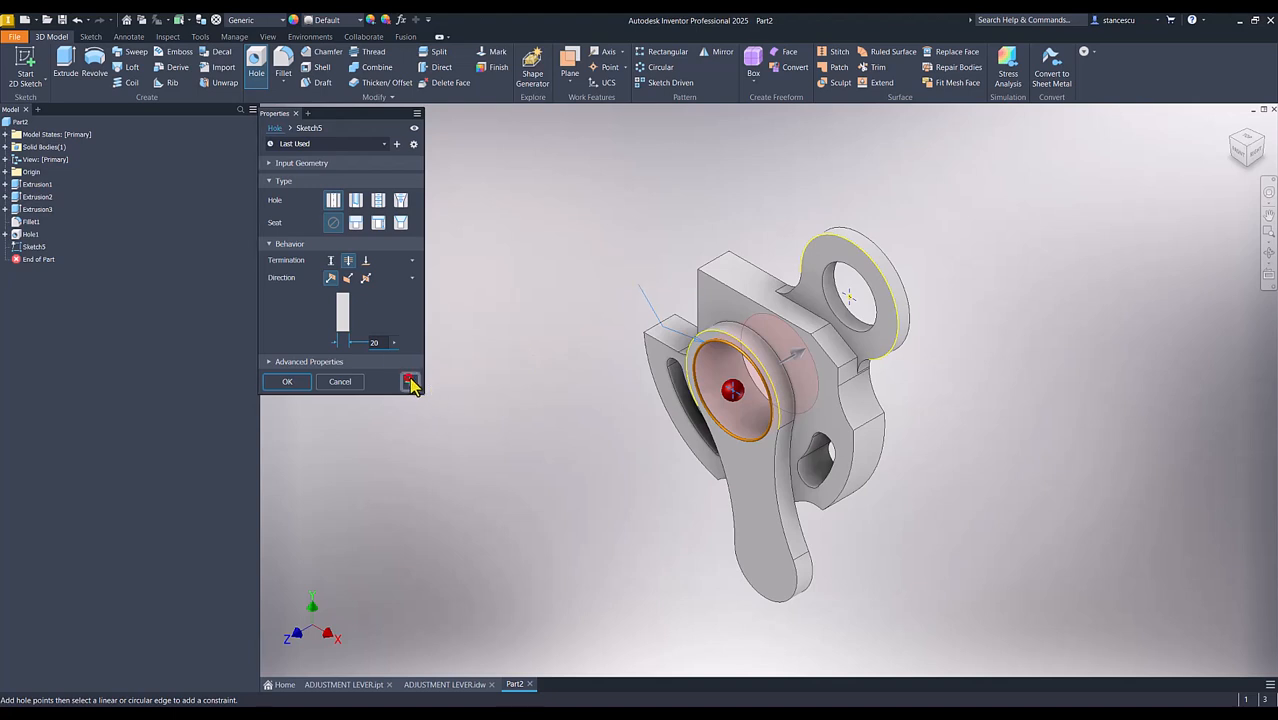
# Step: Cut a 10 mm through-all hole concentric with the small lower end of the lever arm
pyautogui.click(766, 543)
pyautogui.click(770, 600)
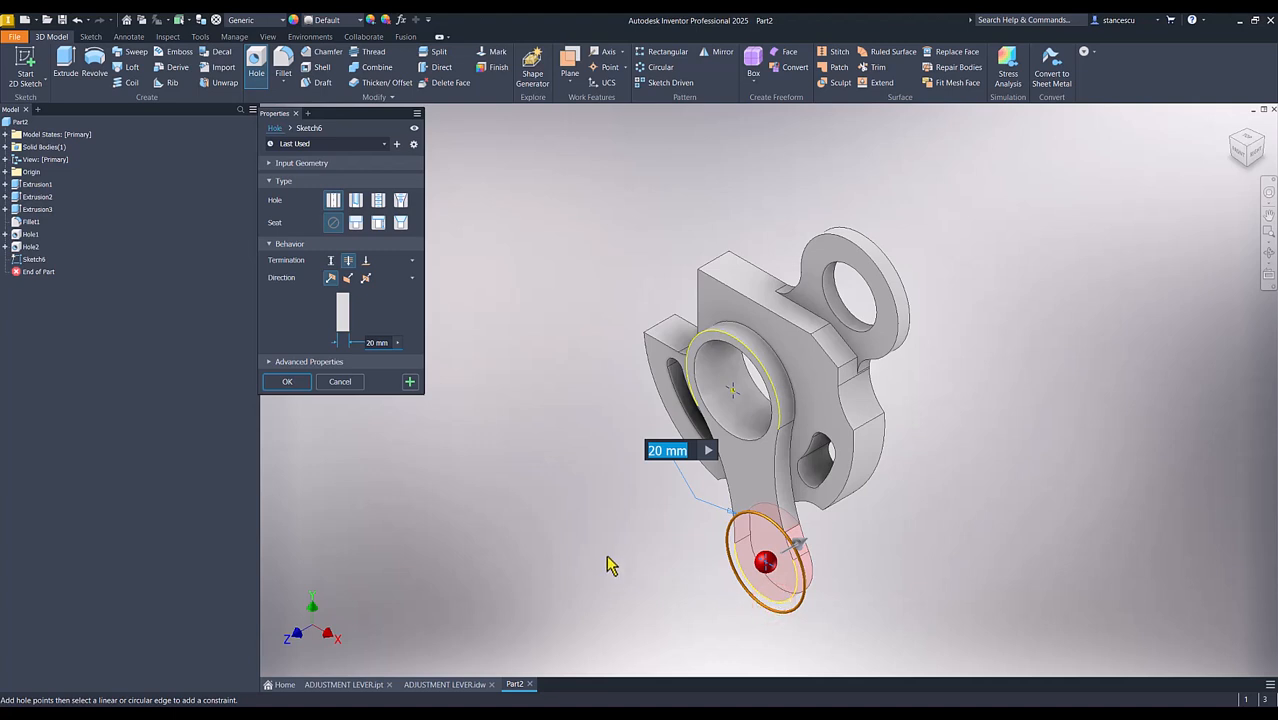
pyautogui.write('18')
pyautogui.press('Return')
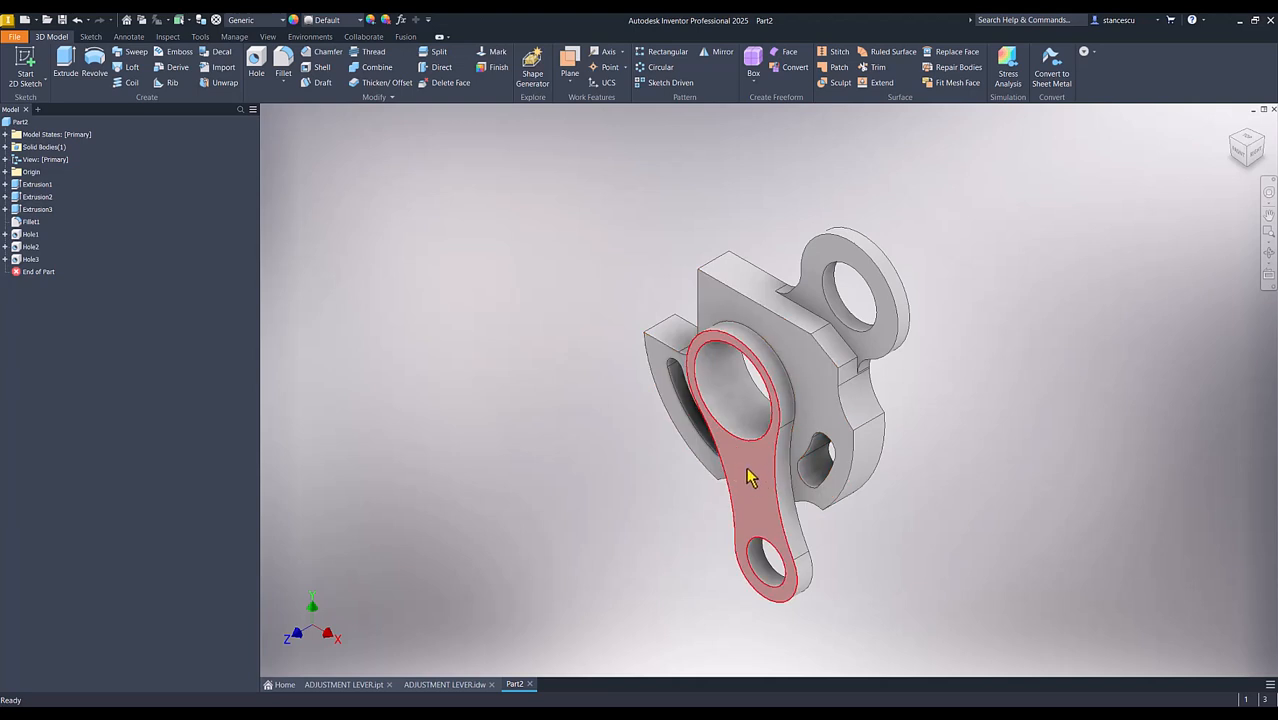
pyautogui.click(500, 381)
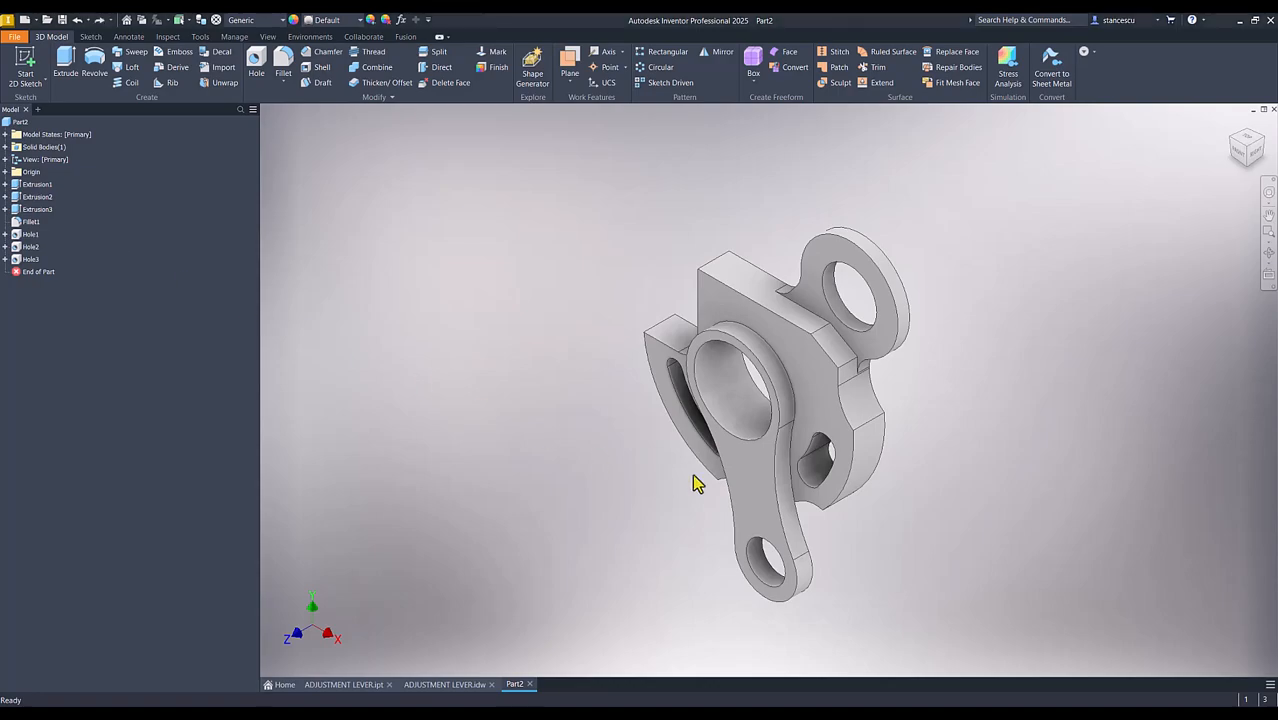
# Step: Start a sketch on the lever arm's front face and make the first extrusion's Sketch1 visible
pyautogui.click(750, 476)
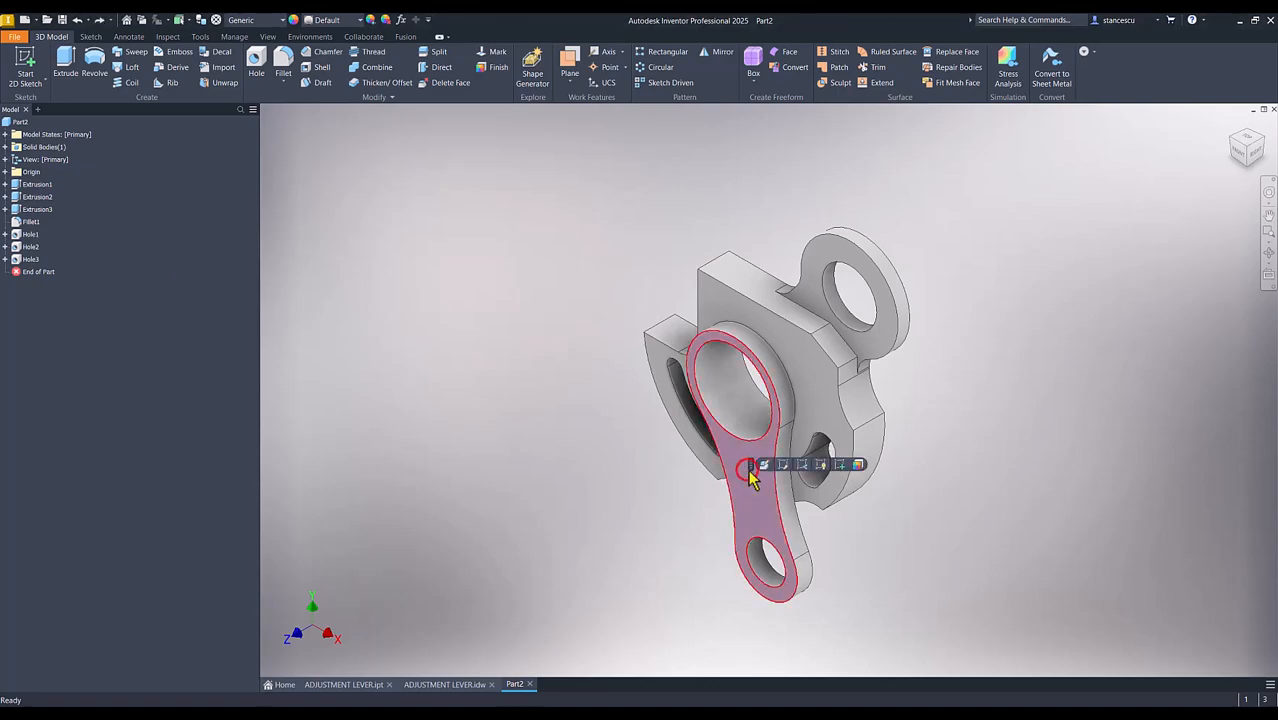
pyautogui.click(839, 465)
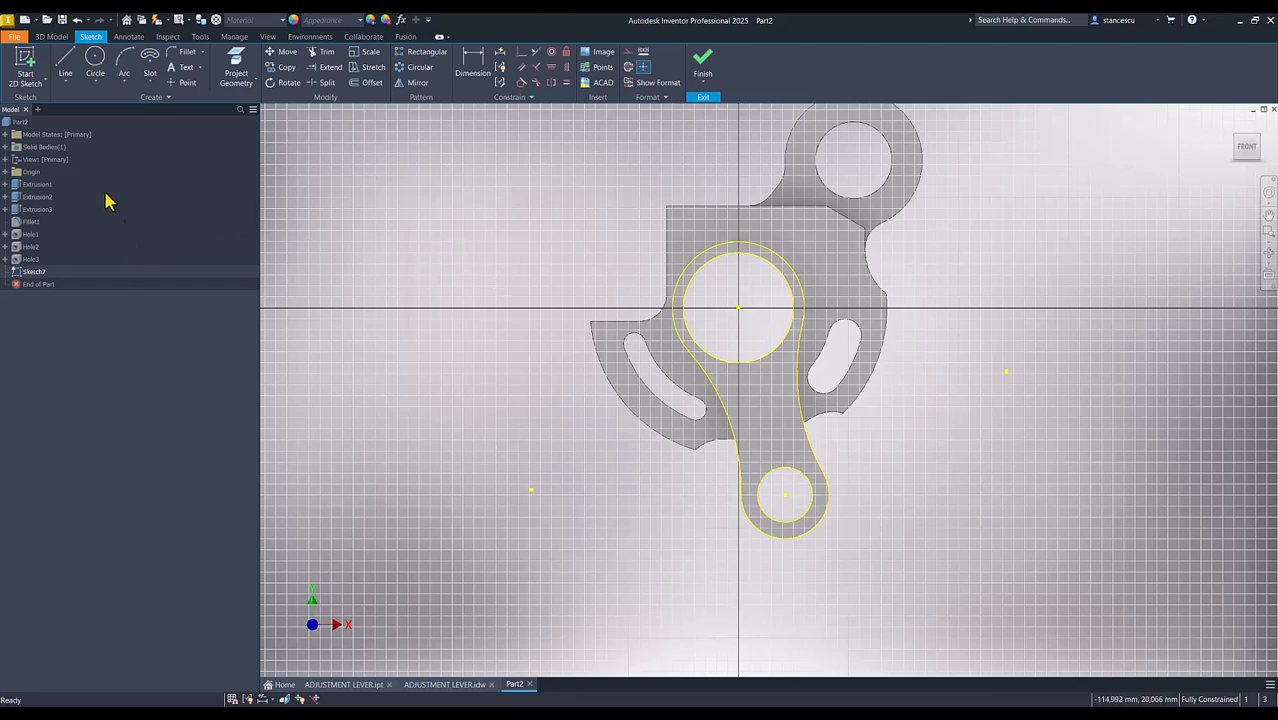
pyautogui.click(6, 185)
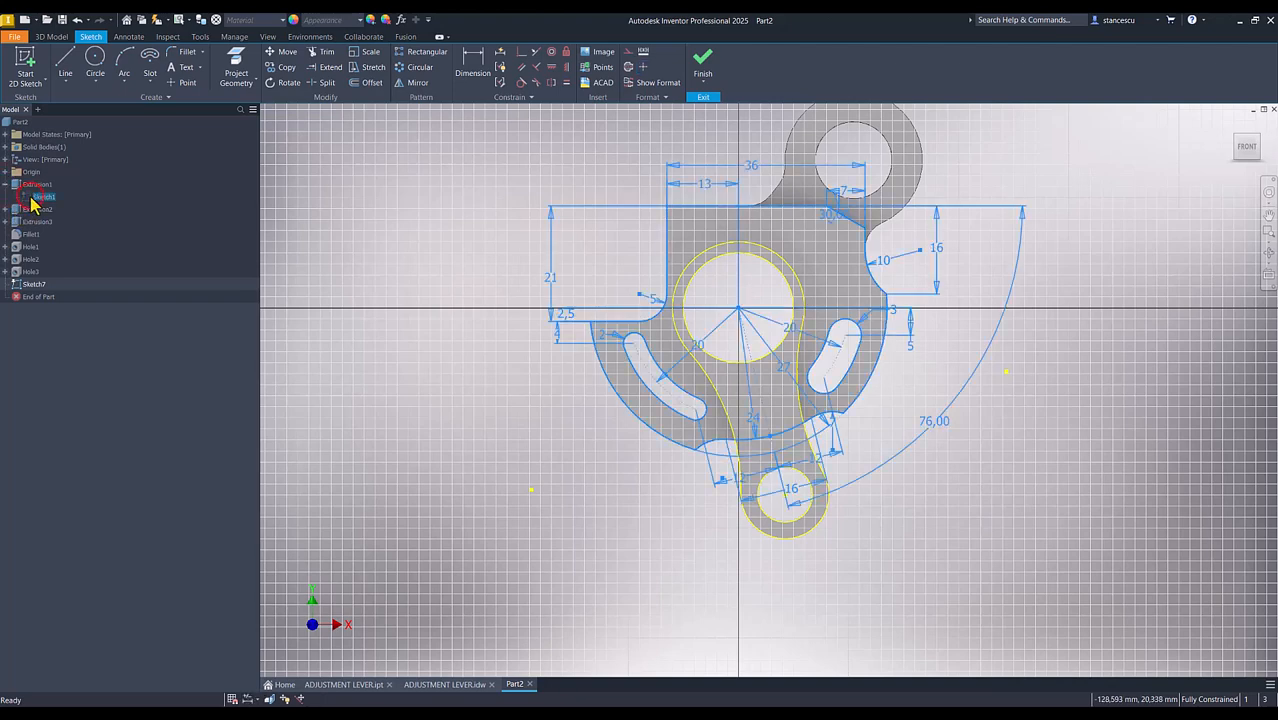
pyautogui.rightClick(33, 198)
pyautogui.click(75, 363)
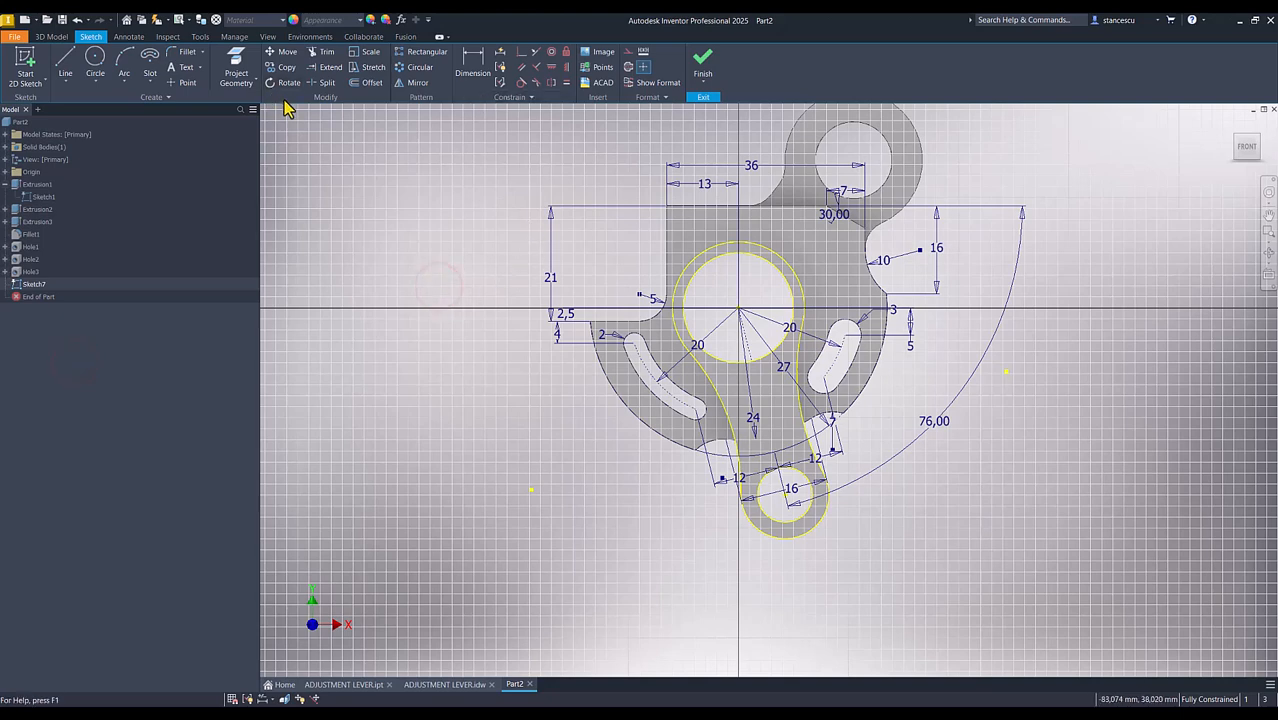
# Step: Project the lever arm's angled construction line from Sketch1 into the new sketch, and hide Sketch1 again
pyautogui.click(236, 72)
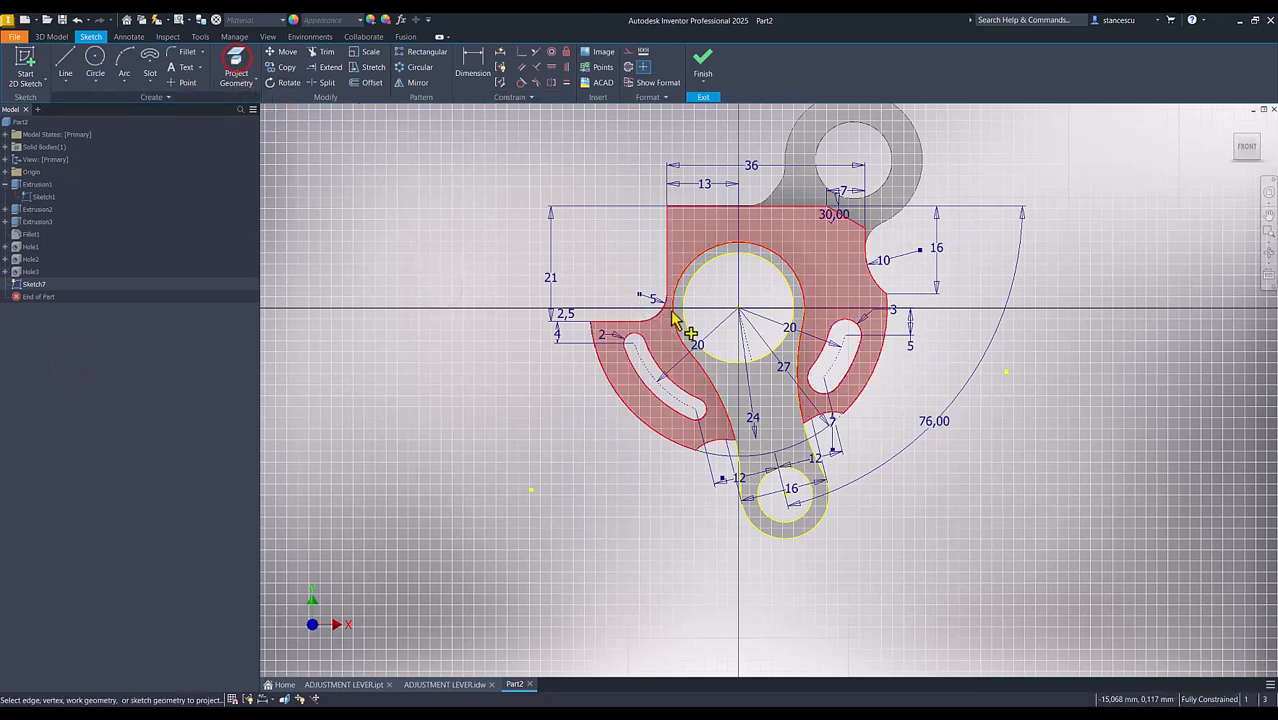
pyautogui.click(750, 350)
pyautogui.click(675, 401)
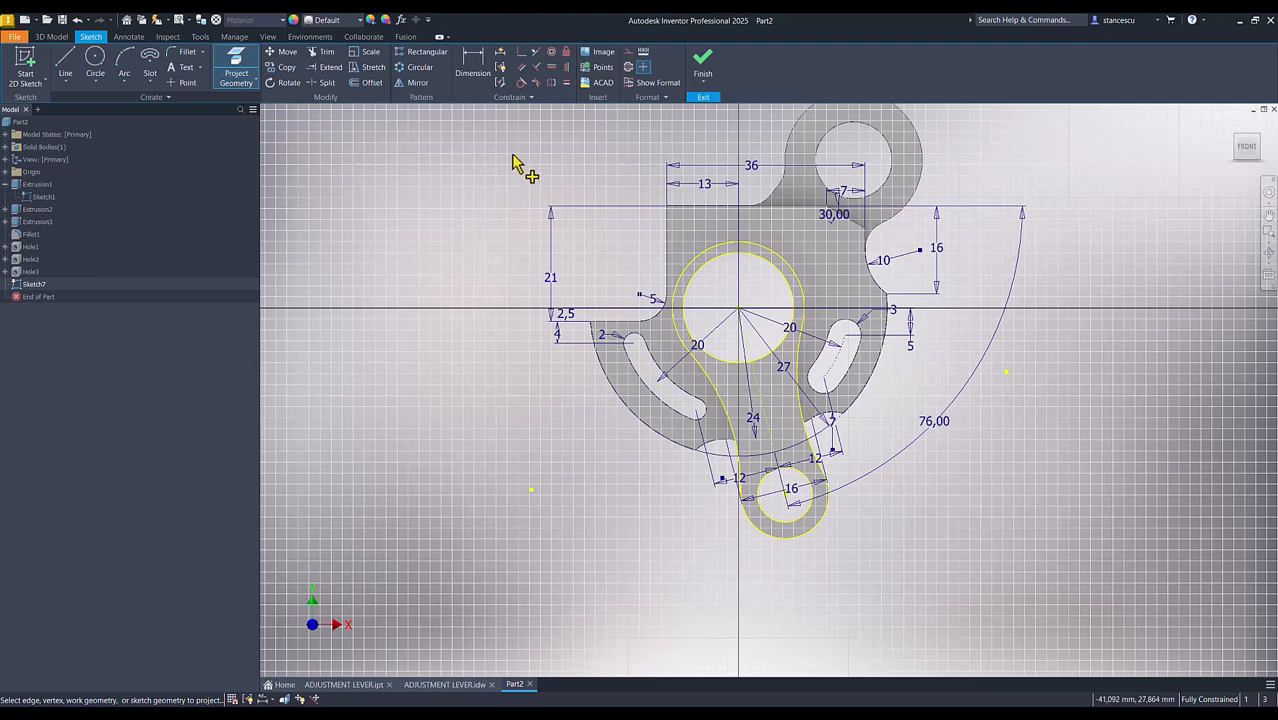
pyautogui.press('Escape')
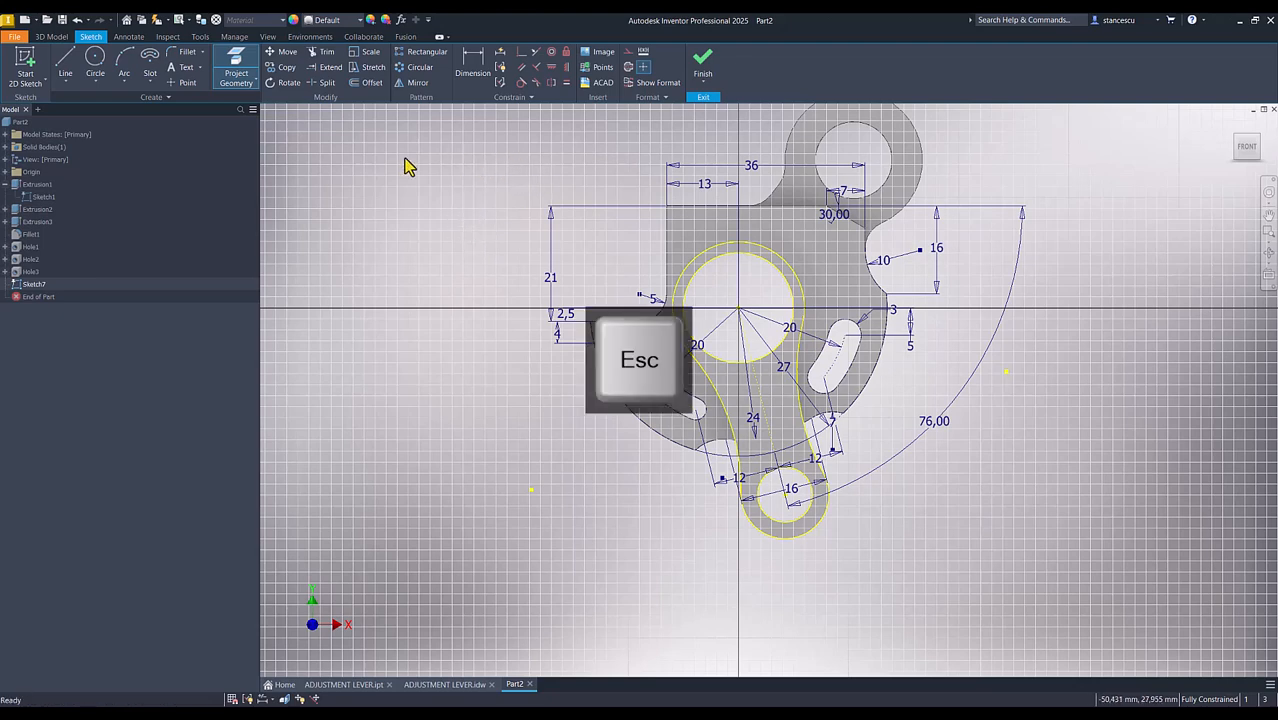
pyautogui.rightClick(37, 198)
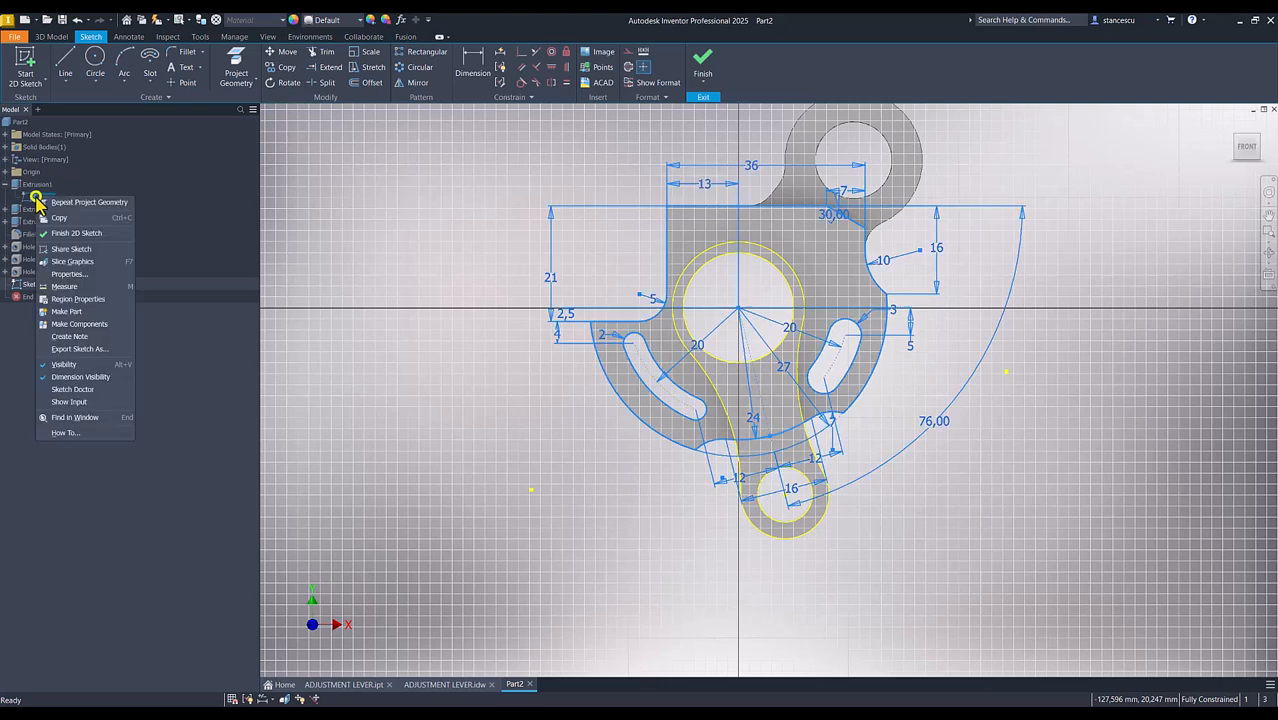
pyautogui.click(64, 366)
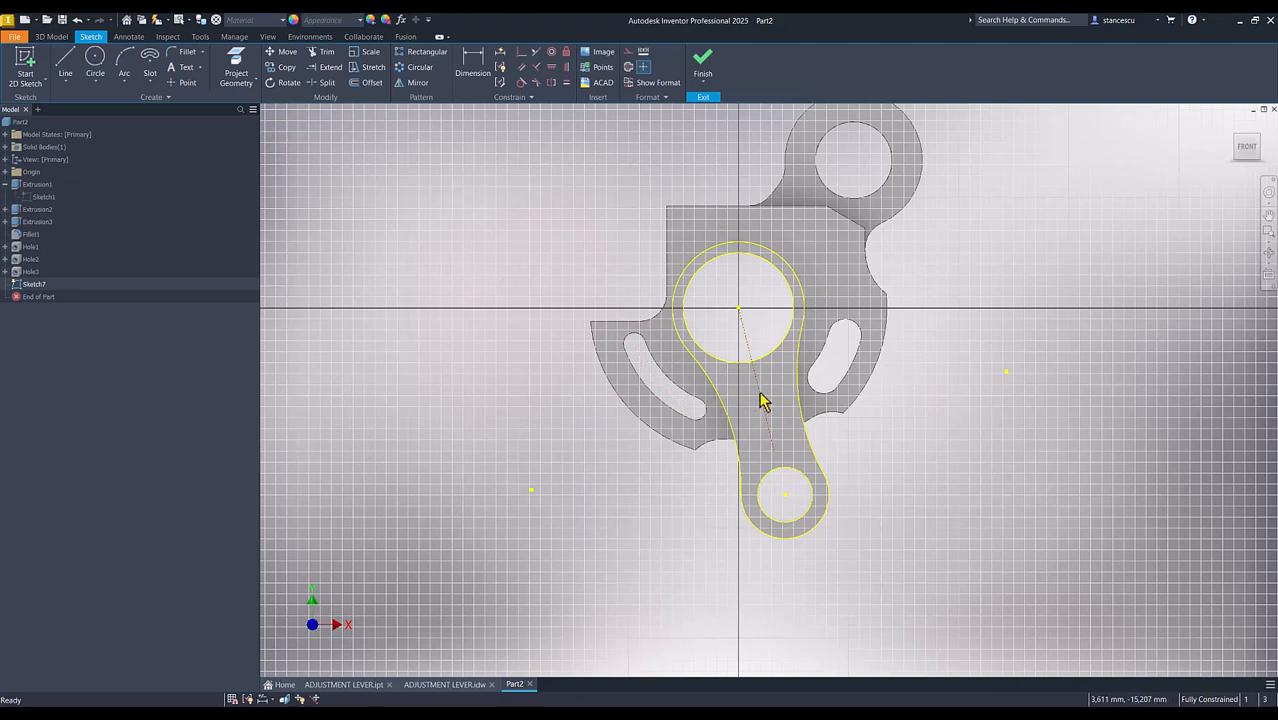
pyautogui.click(531, 432)
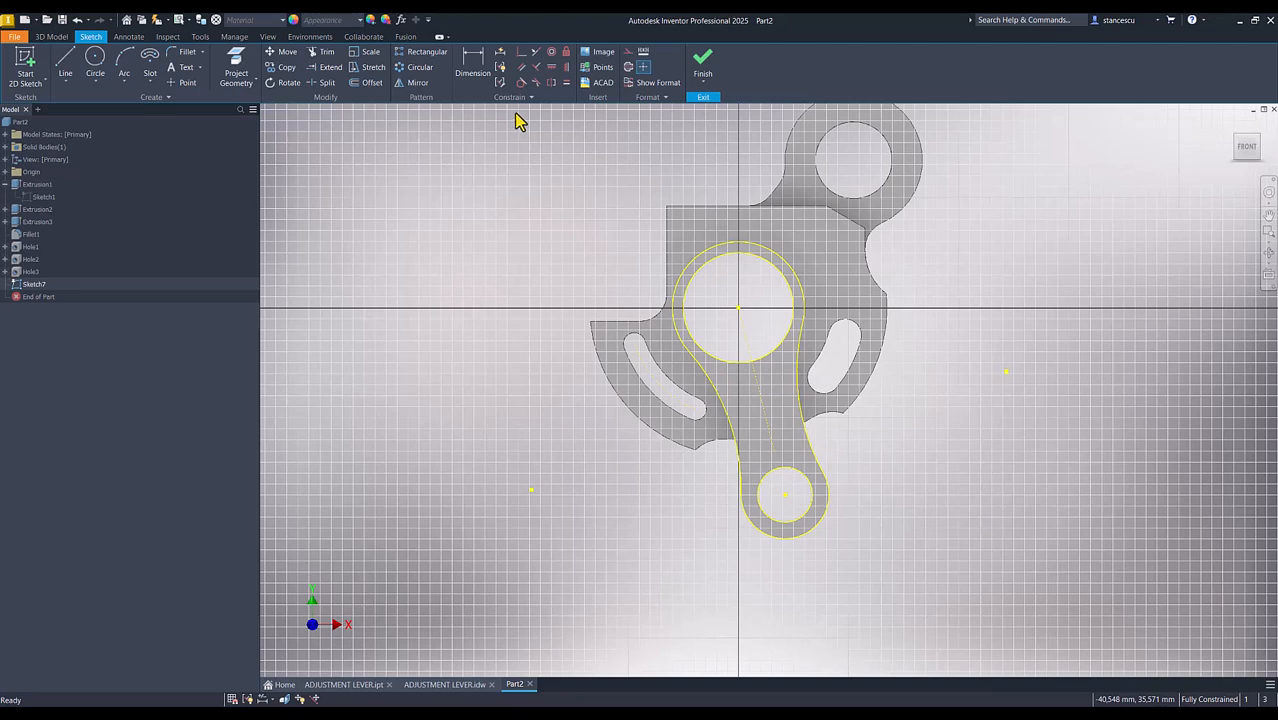
# Step: Place a sketch point on the projected construction line between the arm's two holes
pyautogui.click(187, 84)
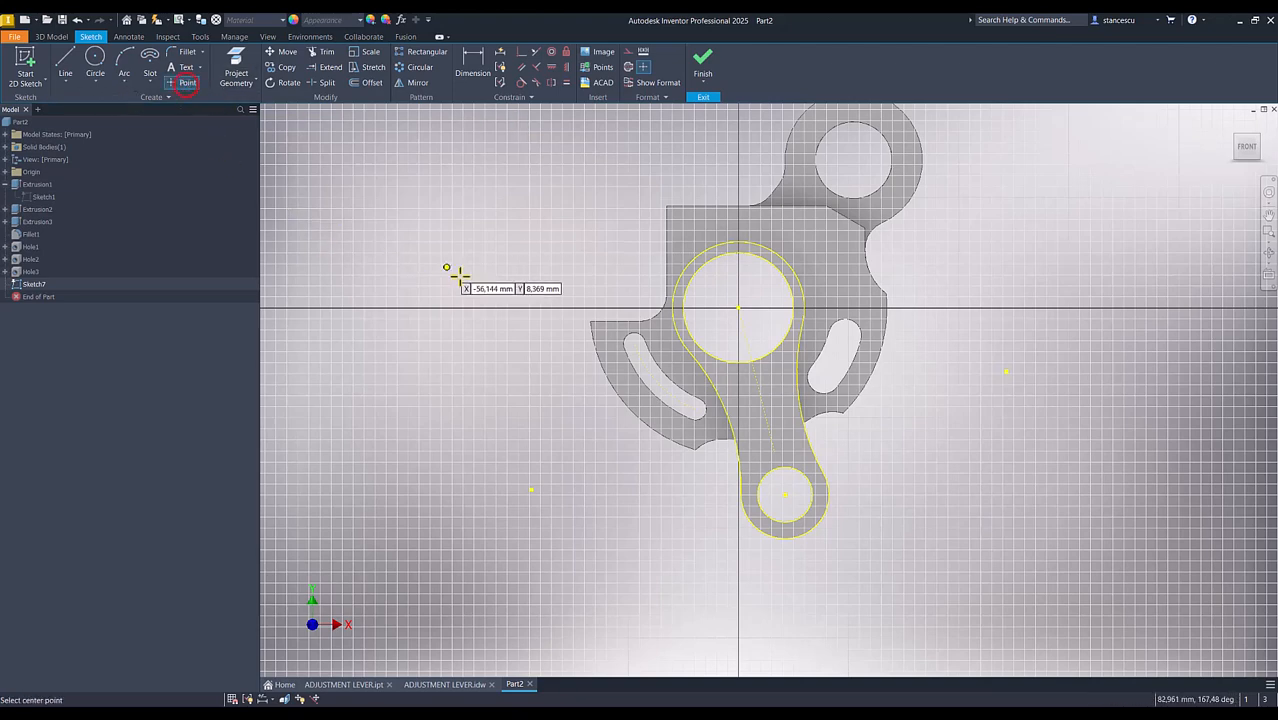
pyautogui.click(758, 391)
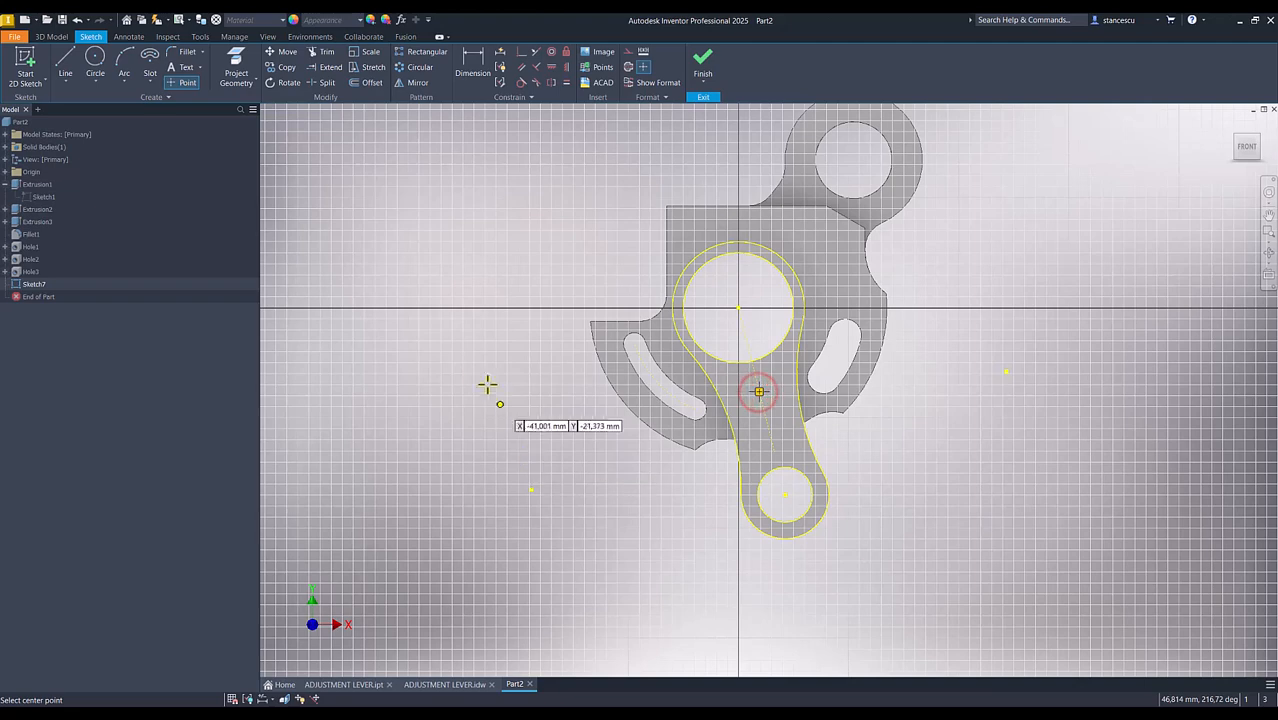
# Step: Fully constrain the sketch point by making it coincident with the left slot's center arc, and finish the sketch
pyautogui.click(521, 51)
pyautogui.click(756, 393)
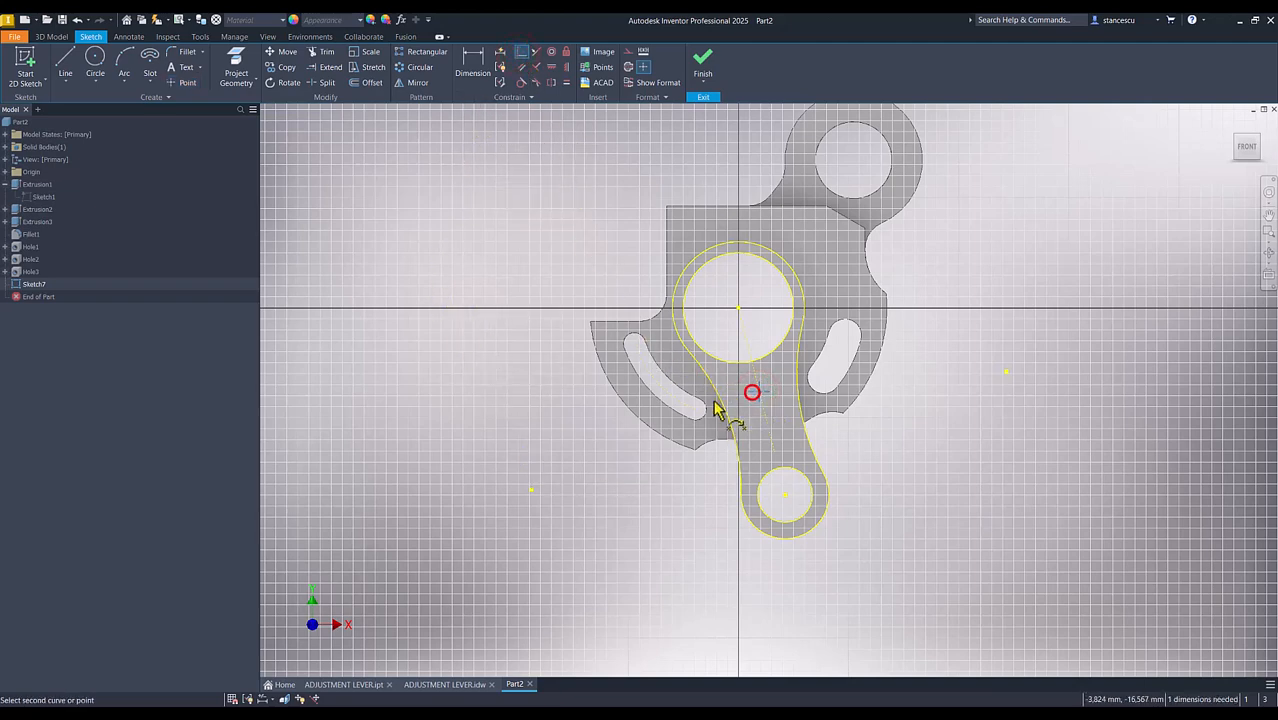
pyautogui.click(689, 413)
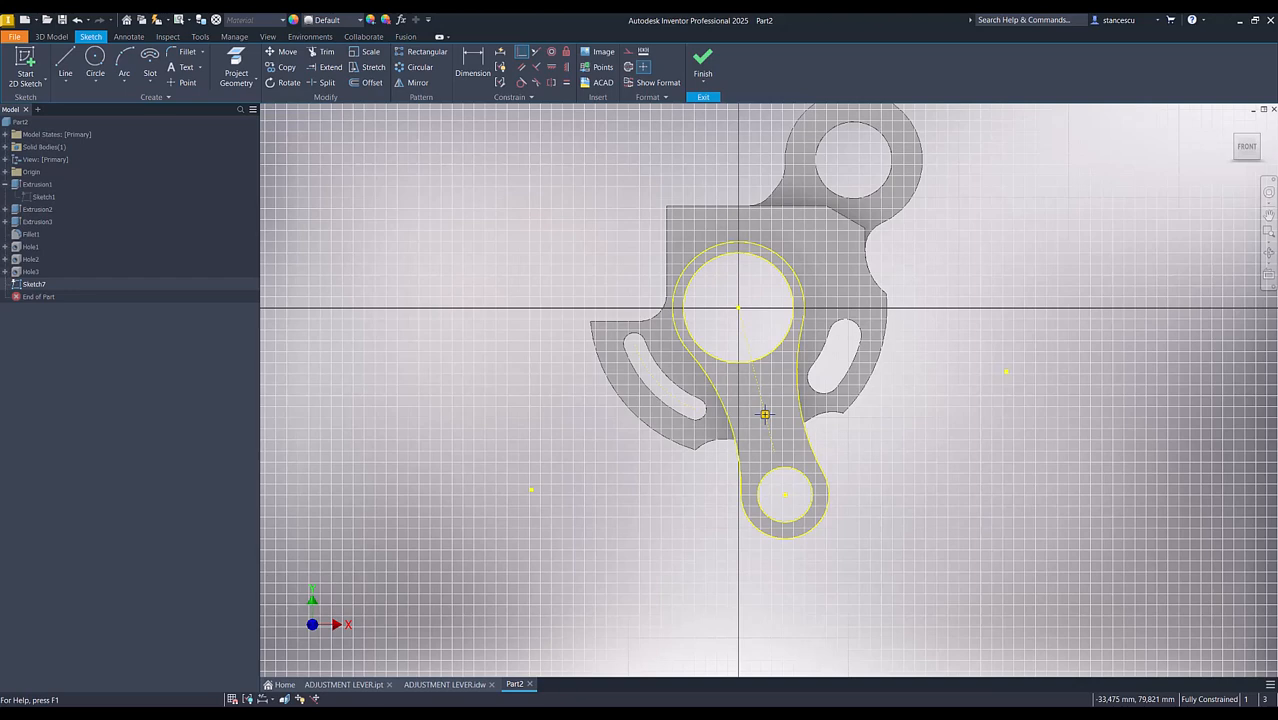
pyautogui.click(703, 66)
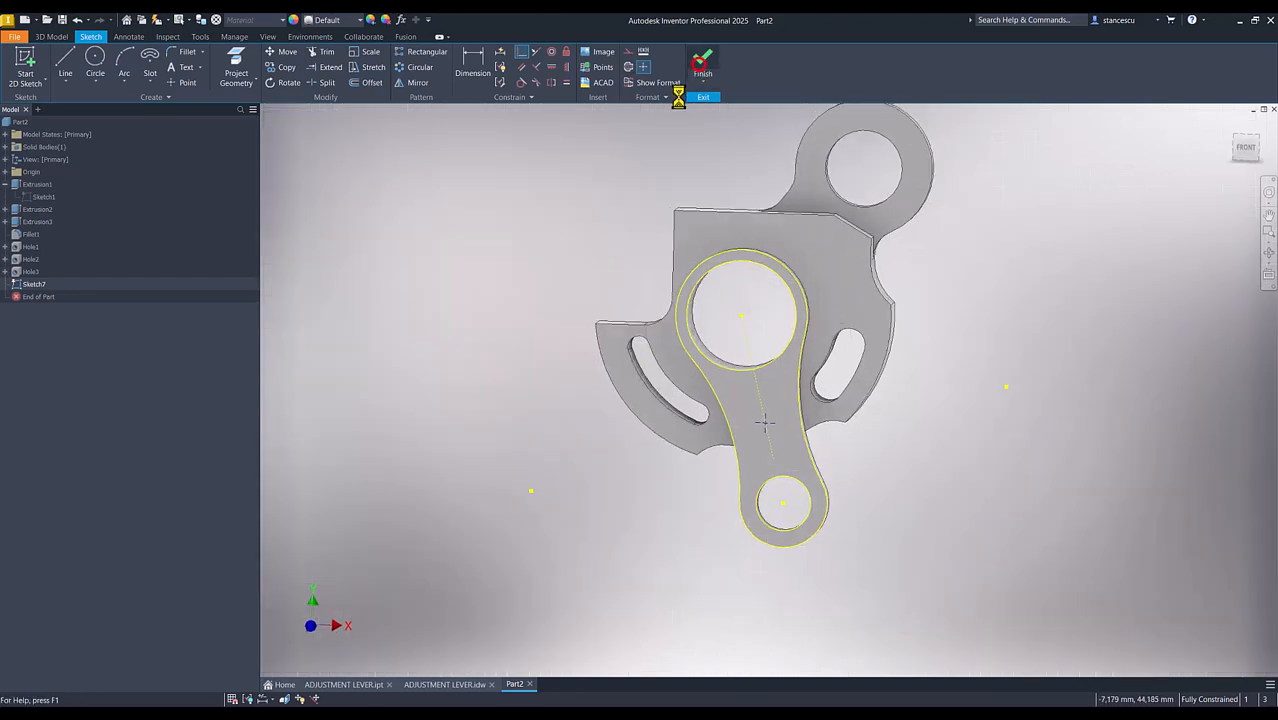
# Step: Create a full-depth ISO Metric M6x1 tapped hole, class 6H, through all at the sketch point on the lever arm
pyautogui.click(256, 64)
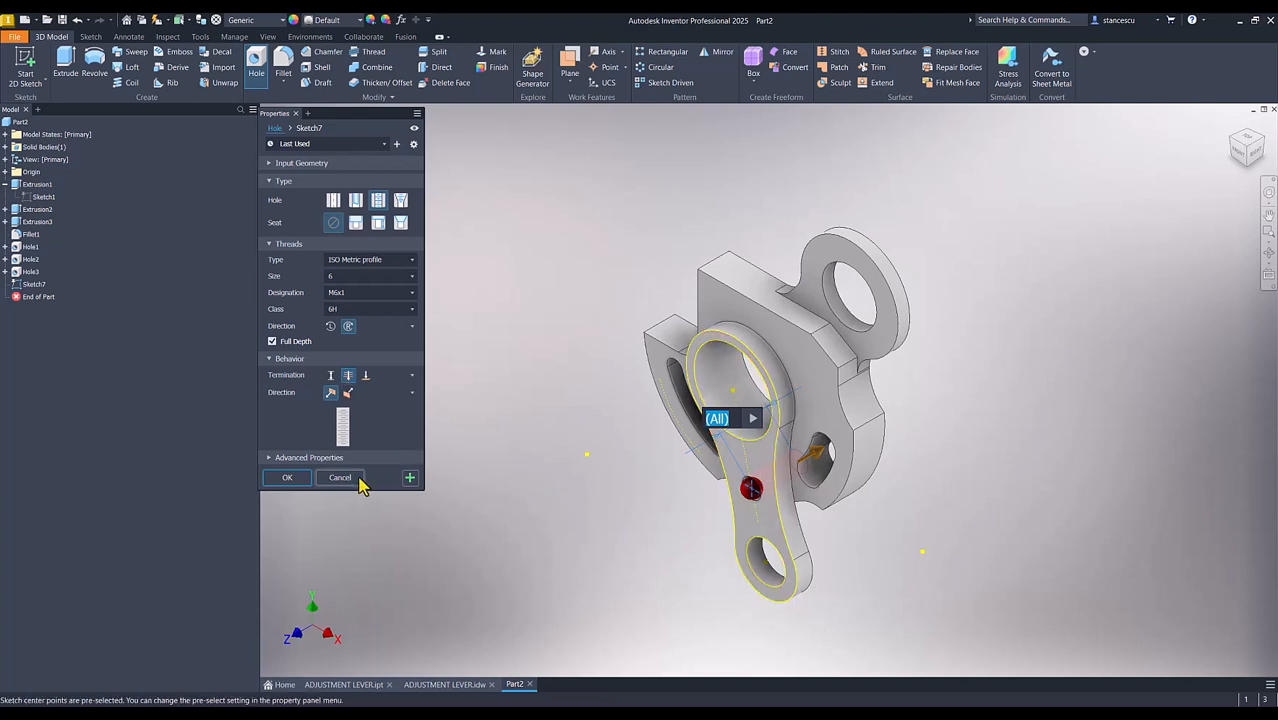
pyautogui.click(288, 478)
pyautogui.press('F6')
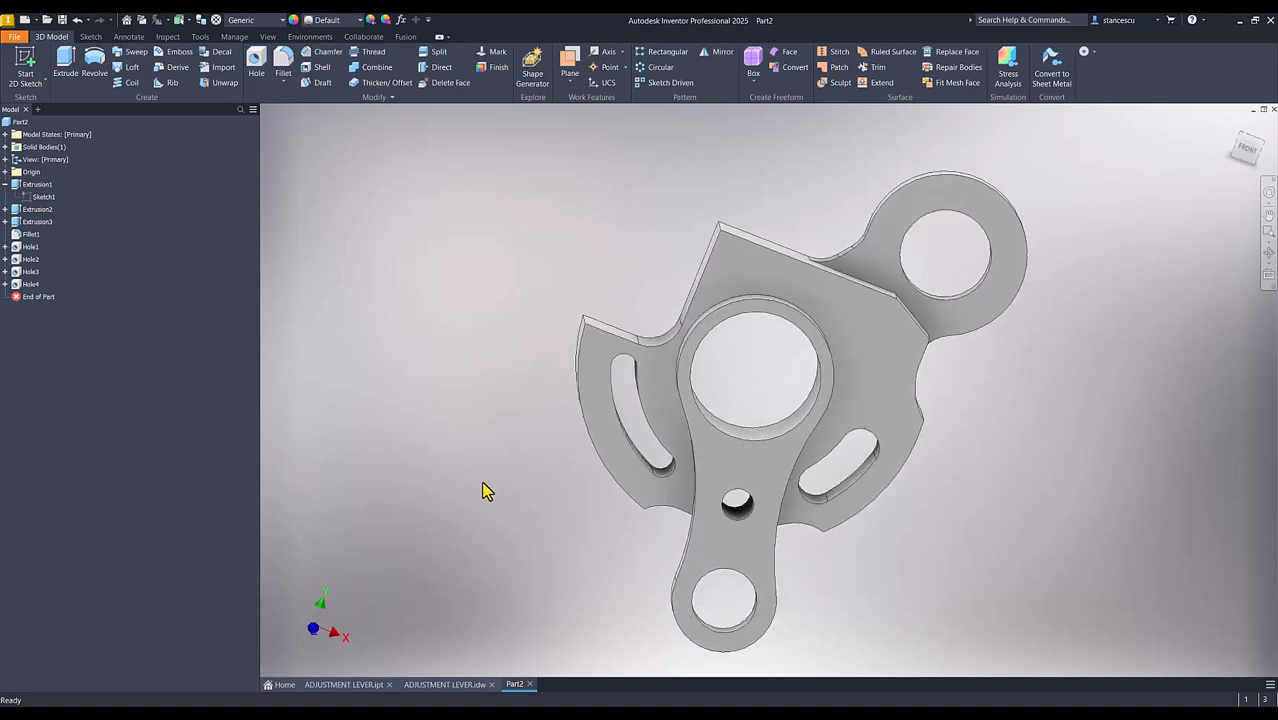
pyautogui.press('F6')
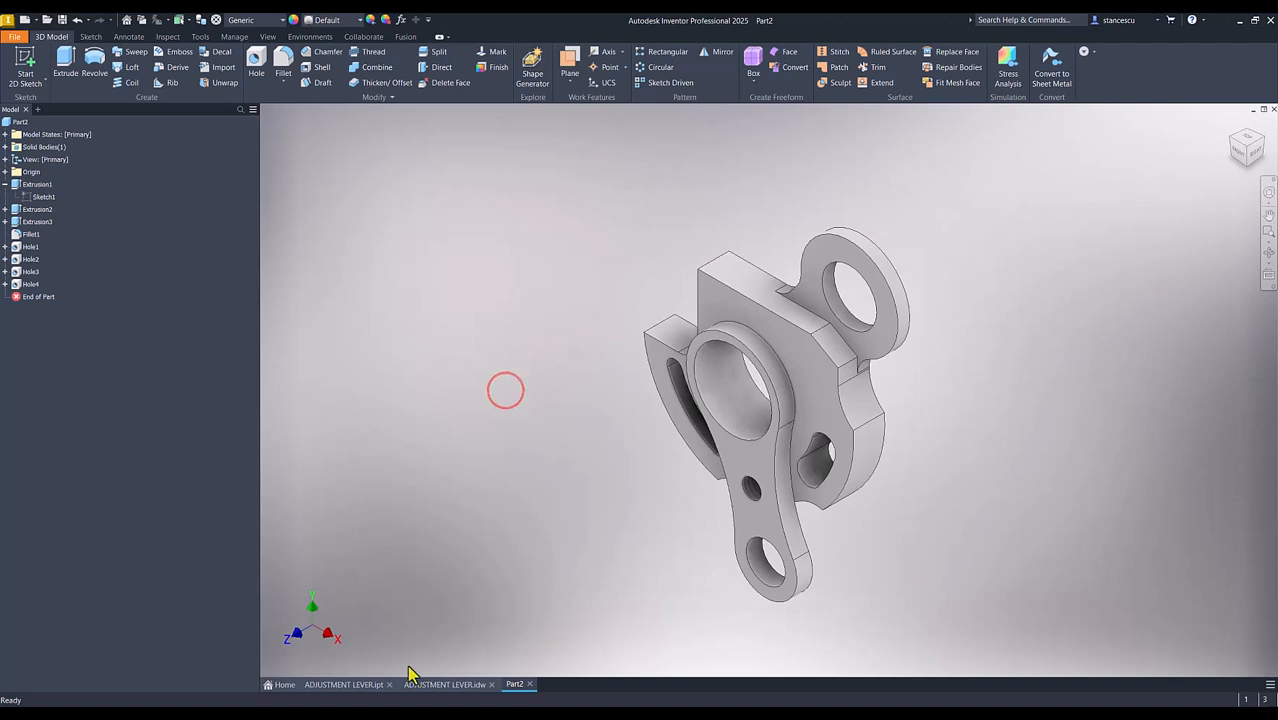
# Step: Check the chamfer note in ADJUSTMENT LEVER.idw and examine the chamfered hole edges on both sides of the finished ADJUSTMENT LEVER.ipt model
pyautogui.click(445, 685)
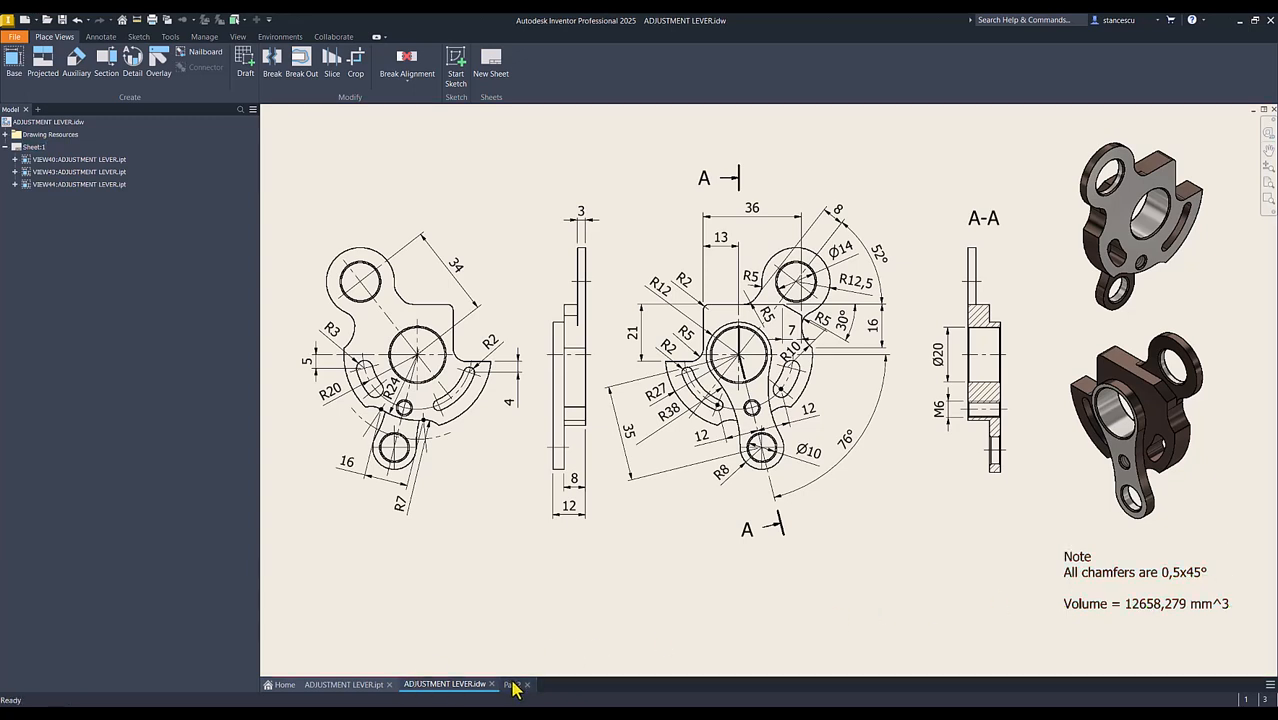
pyautogui.click(352, 686)
pyautogui.click(605, 585)
pyautogui.scroll(5, 765, 514)
pyautogui.scroll(1, 720, 461)
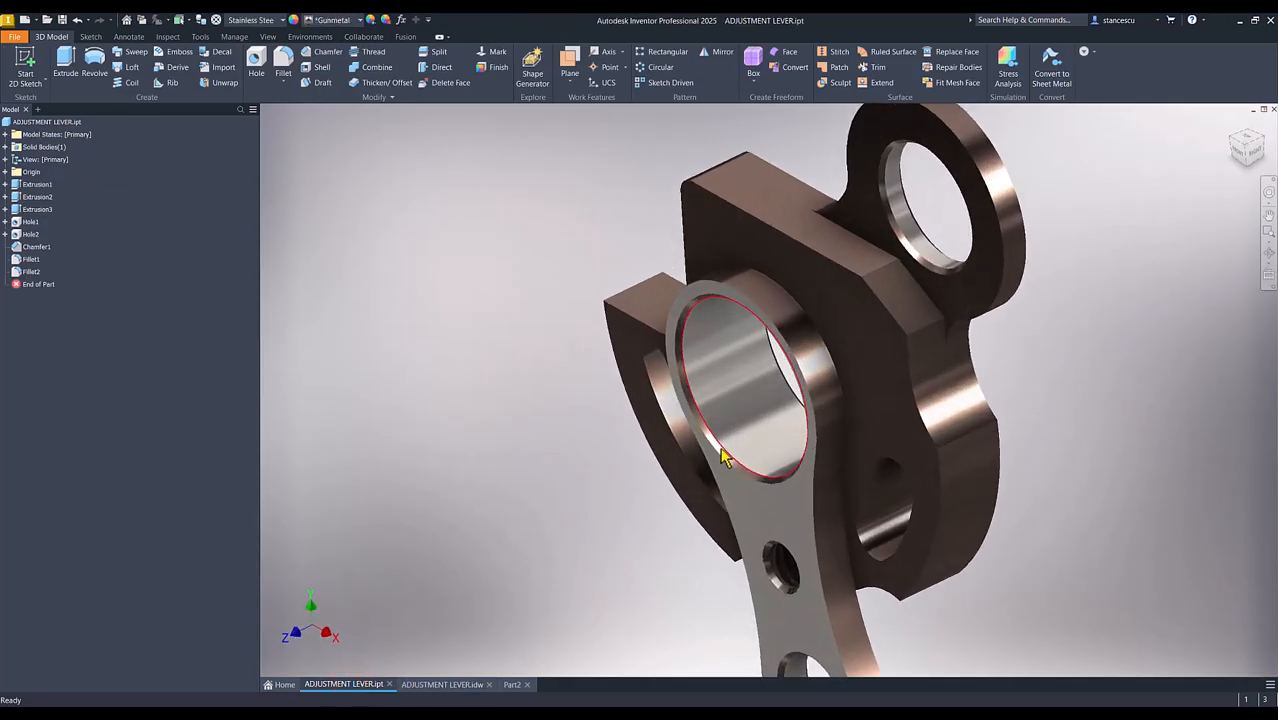
pyautogui.keyDown('shift'); pyautogui.moveTo(725, 457); pyautogui.dragTo(785, 590, button='middle'); pyautogui.keyUp('shift')
pyautogui.keyDown('shift'); pyautogui.moveTo(874, 217); pyautogui.dragTo(812, 548, button='middle'); pyautogui.keyUp('shift')
pyautogui.scroll(4, 810, 460)
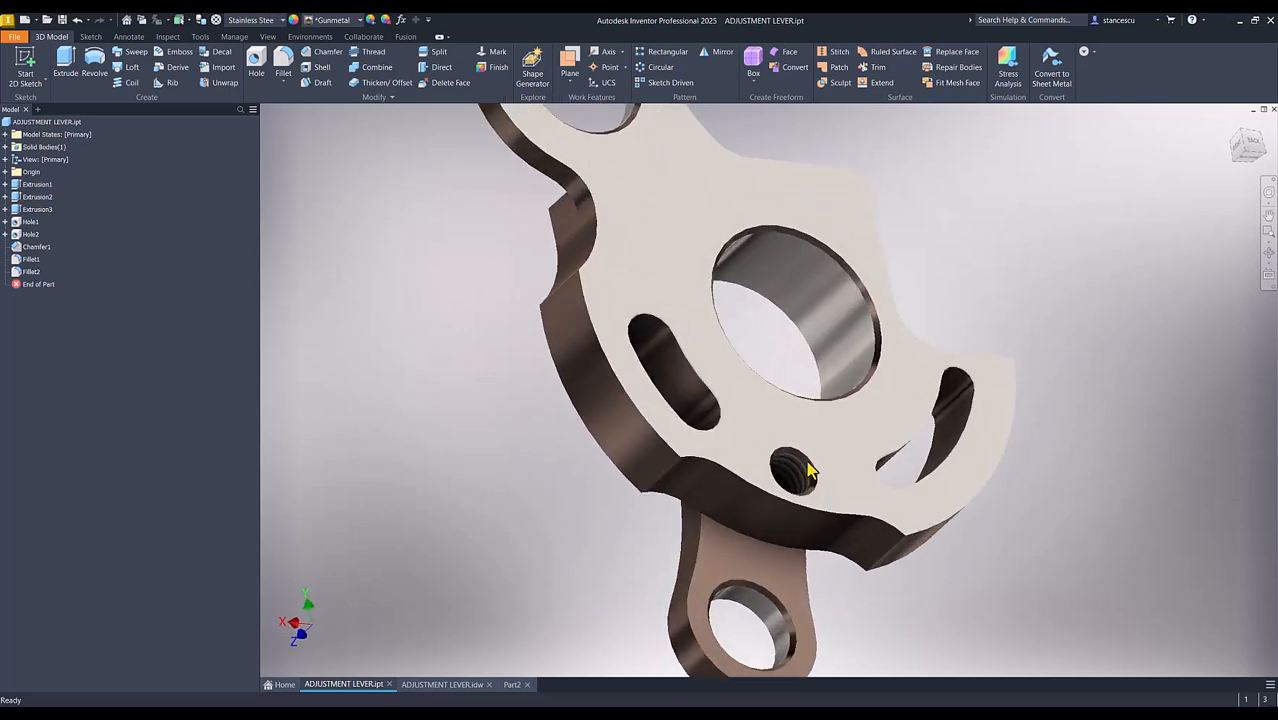
pyautogui.keyDown('shift'); pyautogui.moveTo(809, 469); pyautogui.dragTo(708, 467, button='middle'); pyautogui.keyUp('shift')
pyautogui.press('F6')
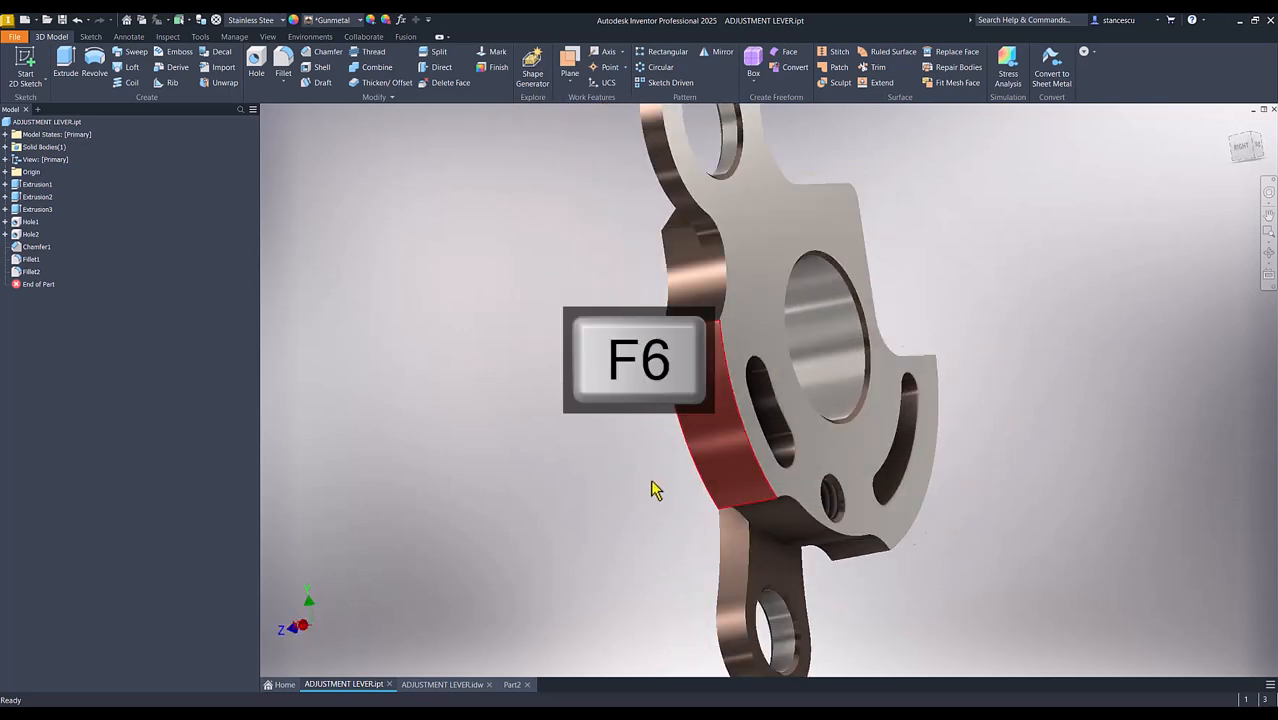
# Step: Switch back to Part2 and set up a 0,5 mm chamfer on the front edges of the four round holes
pyautogui.click(514, 686)
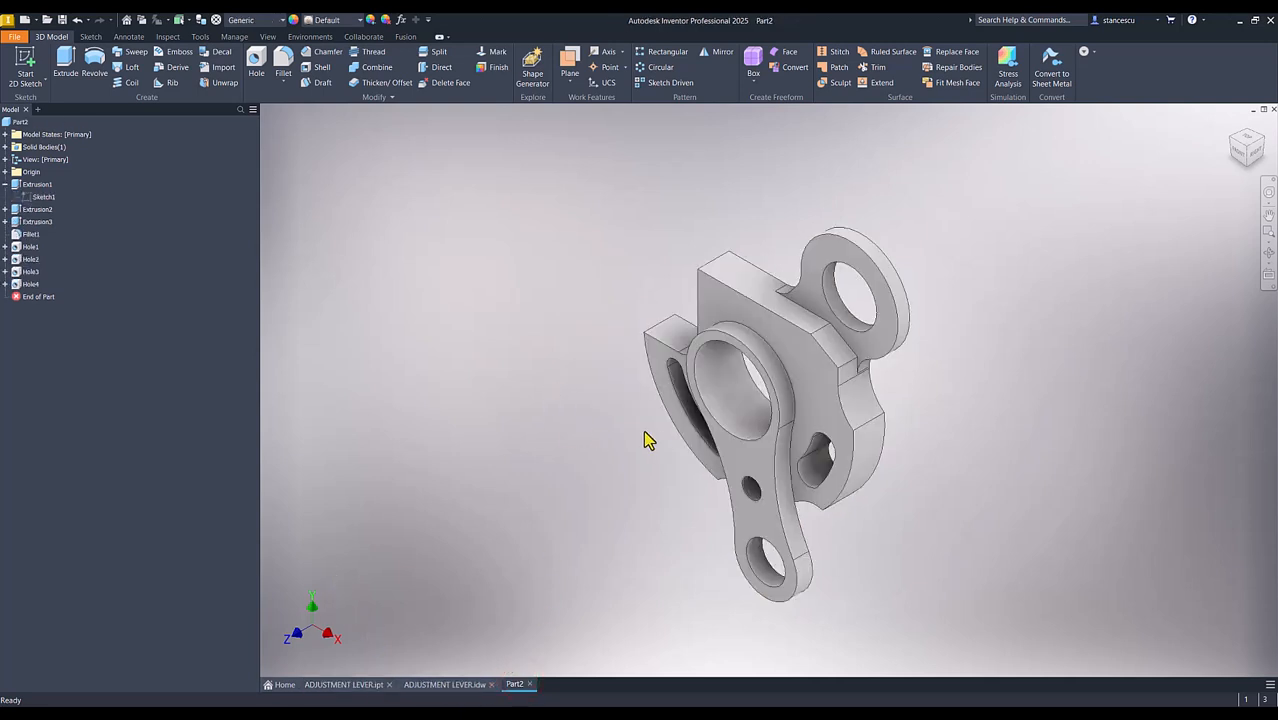
pyautogui.click(718, 432)
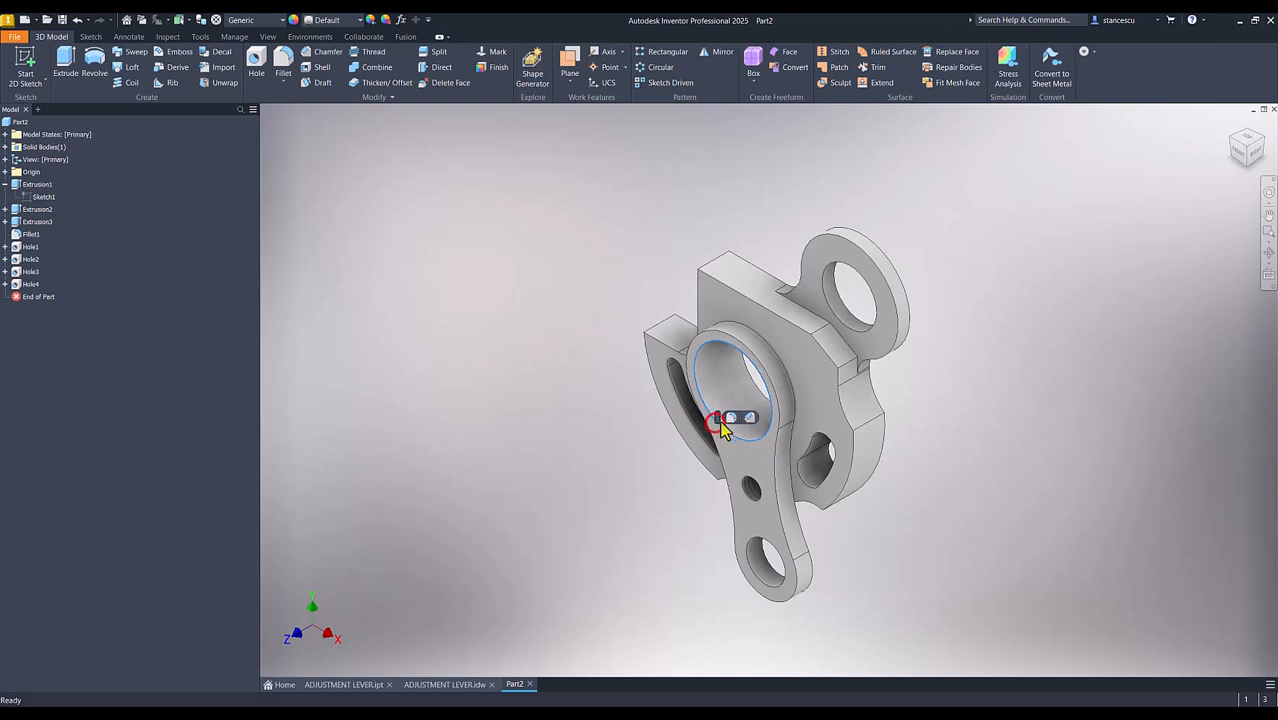
pyautogui.hotkey('ctrl', 'shift', 'k')
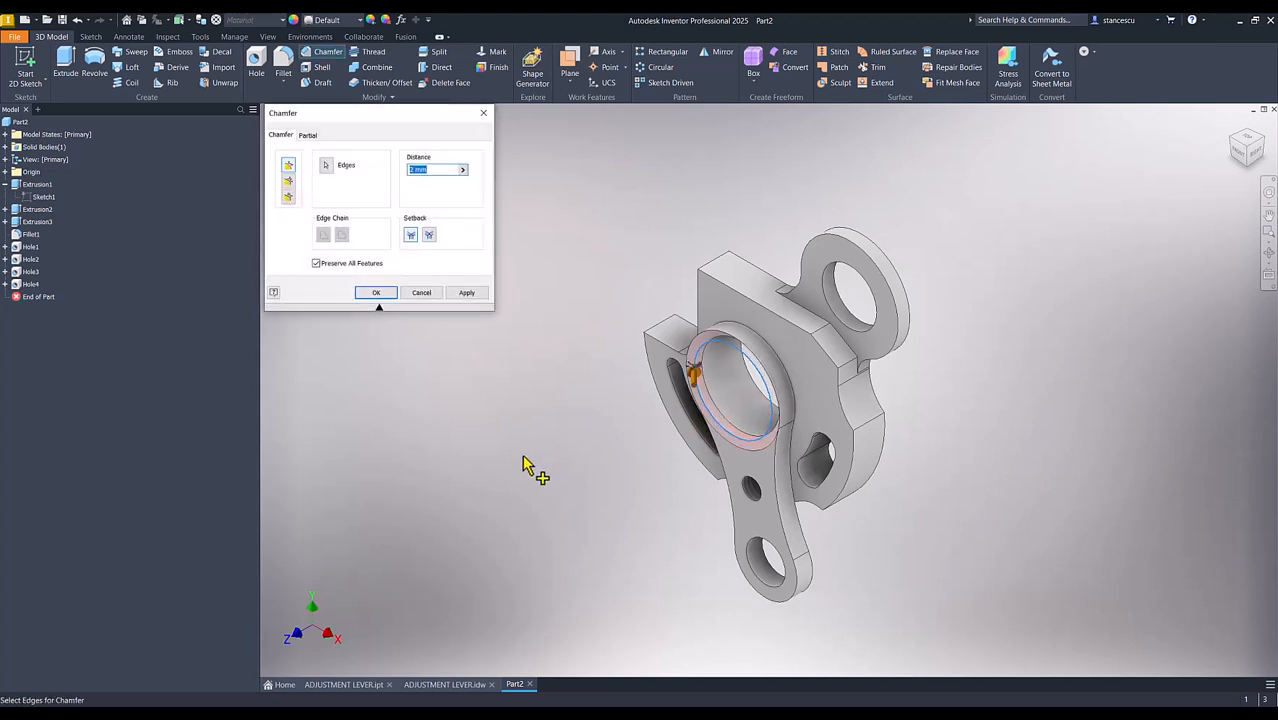
pyautogui.write('0,5')
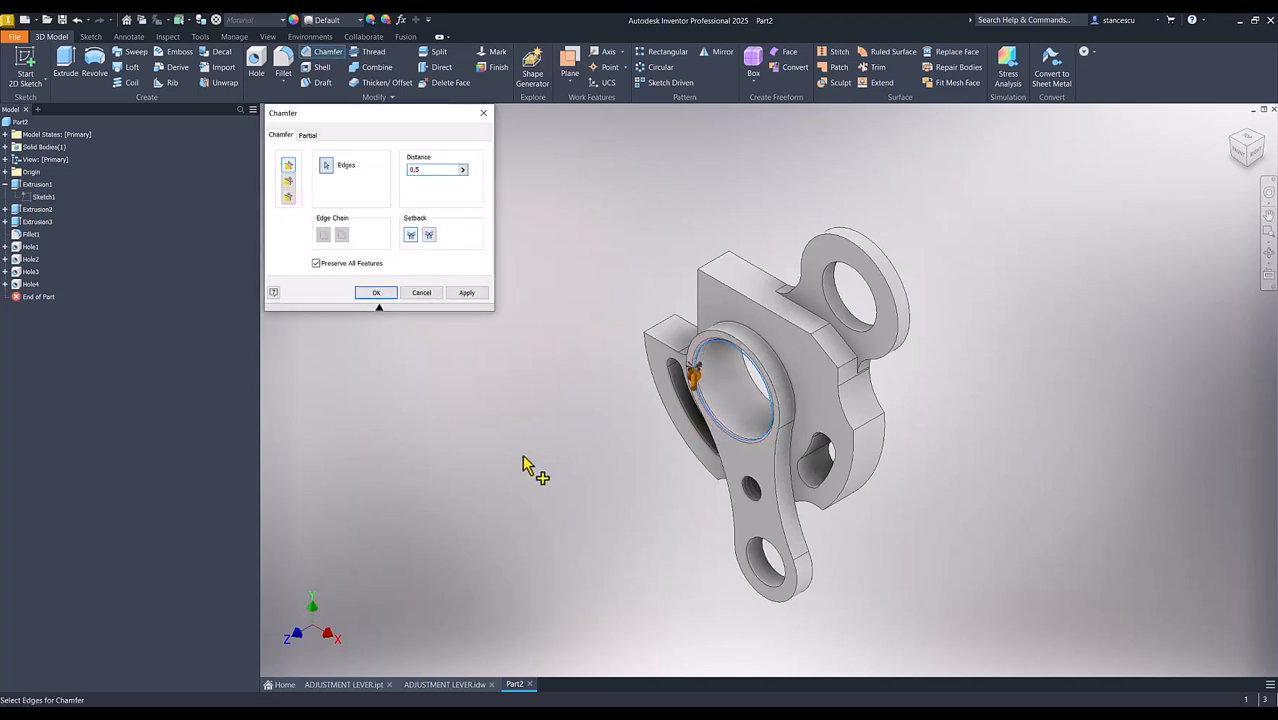
pyautogui.click(755, 502)
pyautogui.click(766, 547)
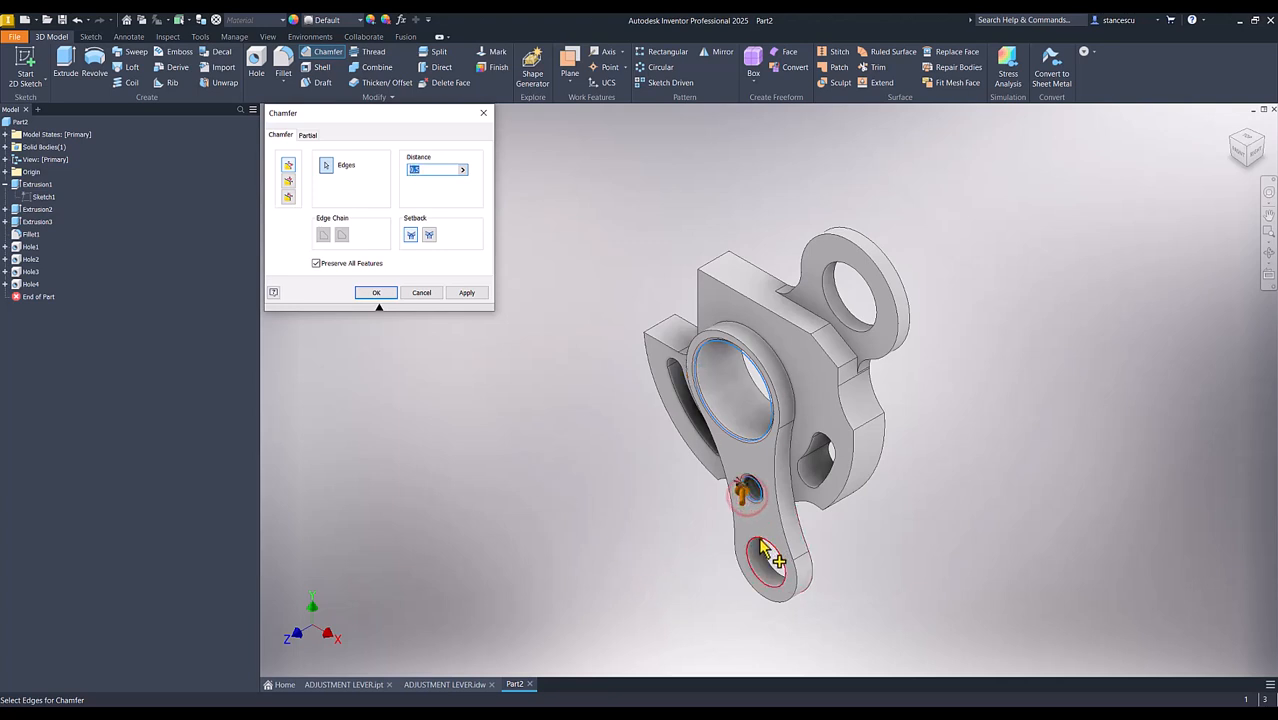
pyautogui.click(877, 330)
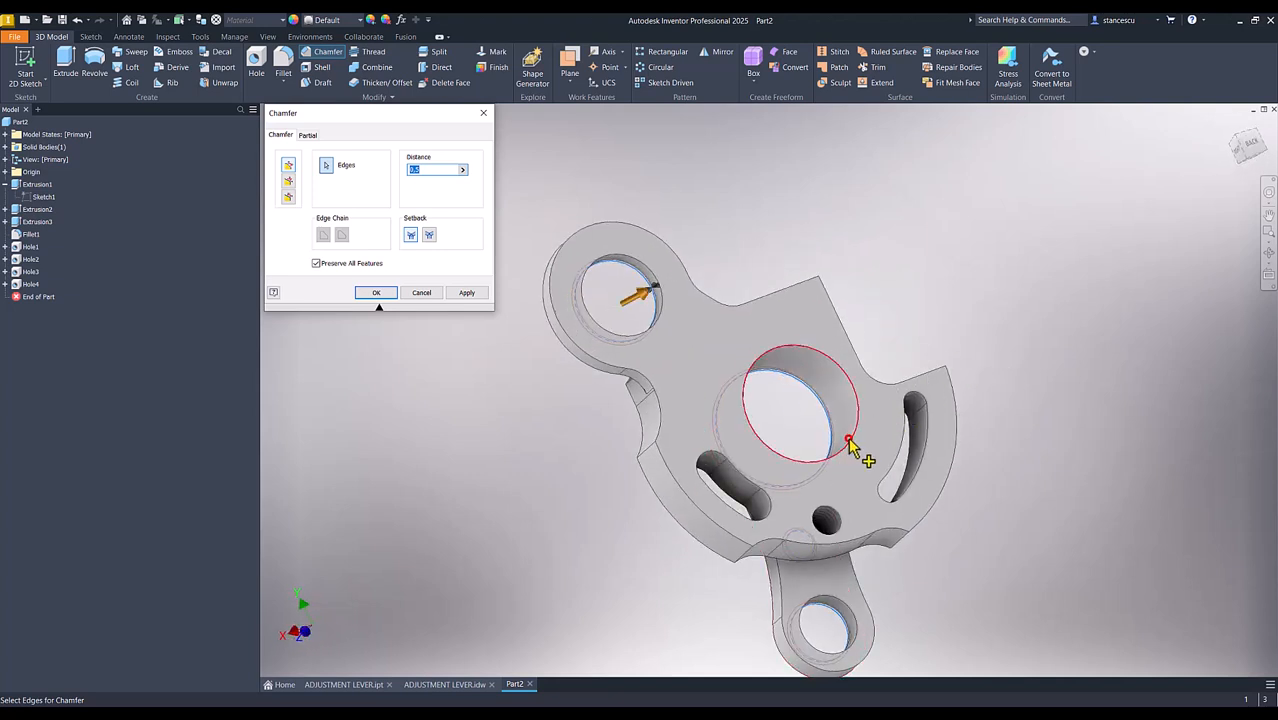
# Step: Add the rear edges of the four round holes to the chamfer, apply it, and restore the home view
pyautogui.click(849, 447)
pyautogui.click(818, 526)
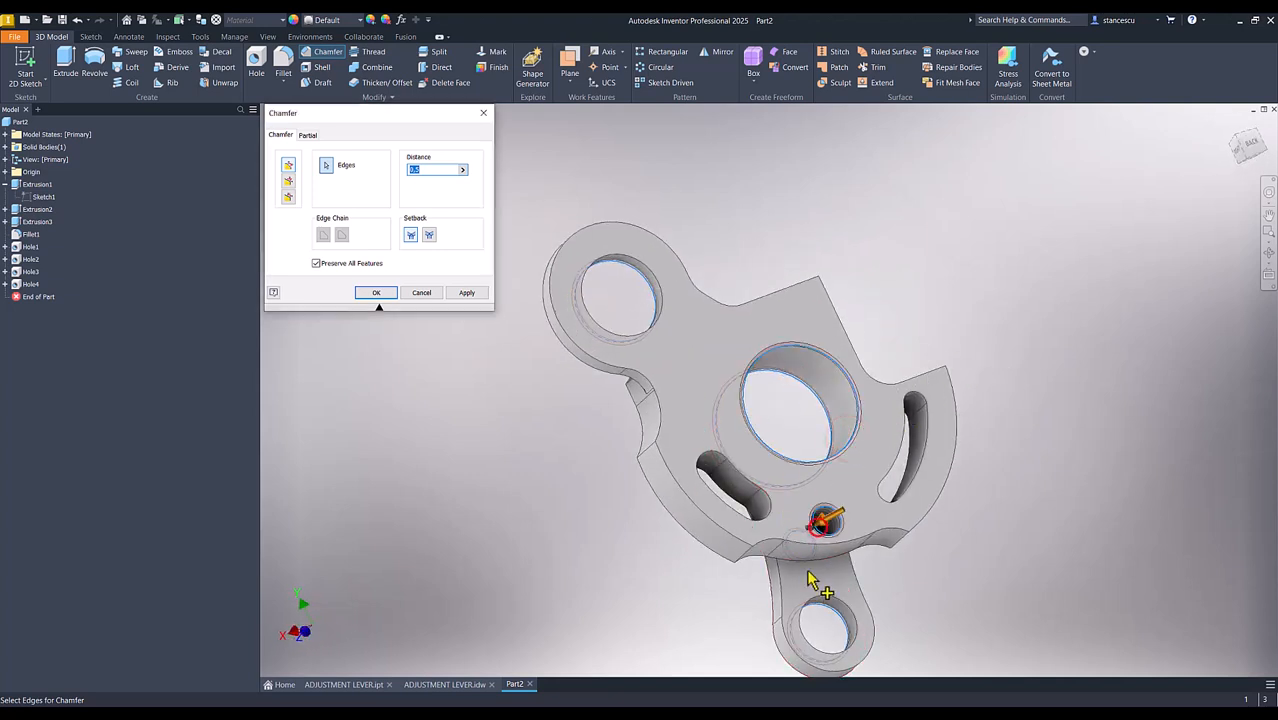
pyautogui.click(812, 608)
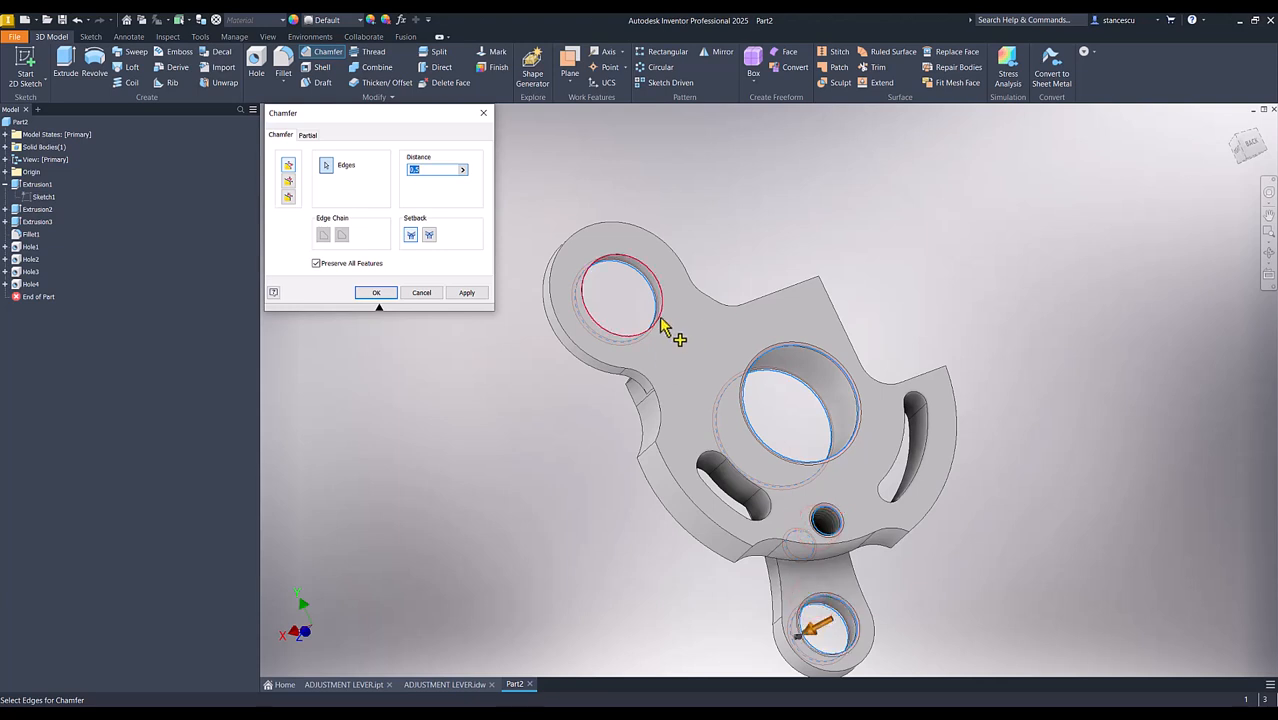
pyautogui.click(660, 325)
pyautogui.click(376, 292)
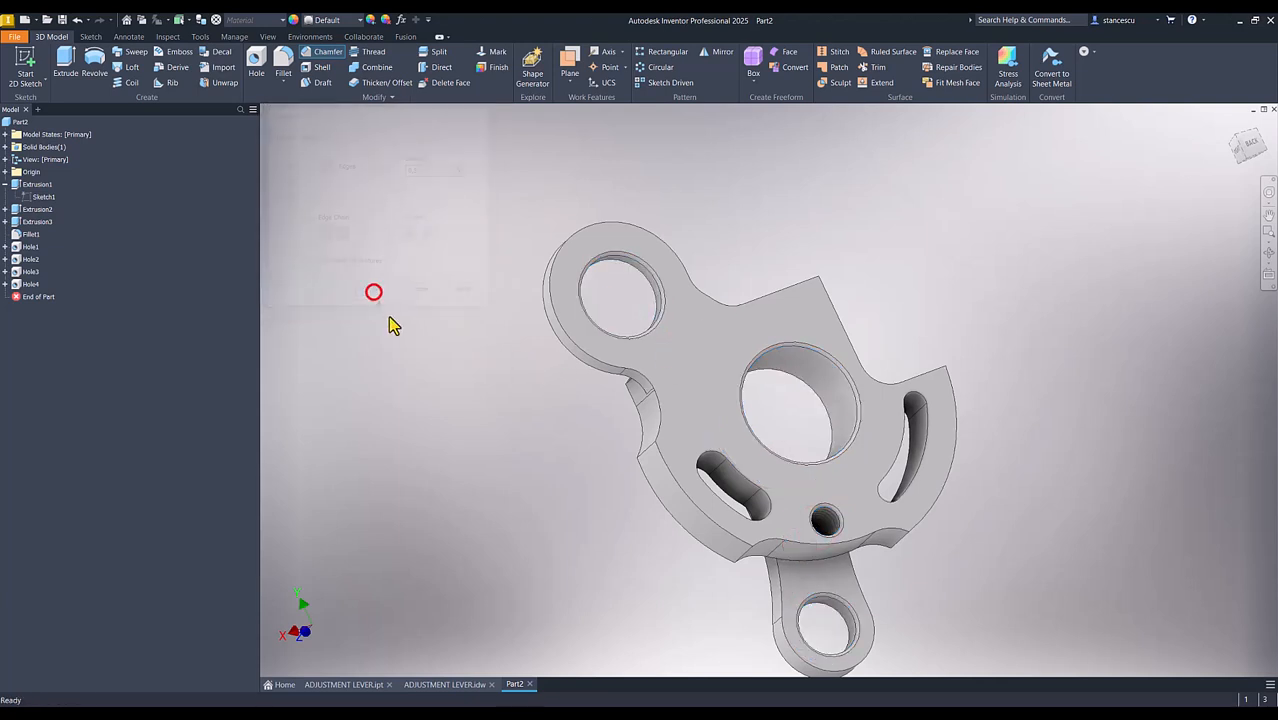
pyautogui.press('F6')
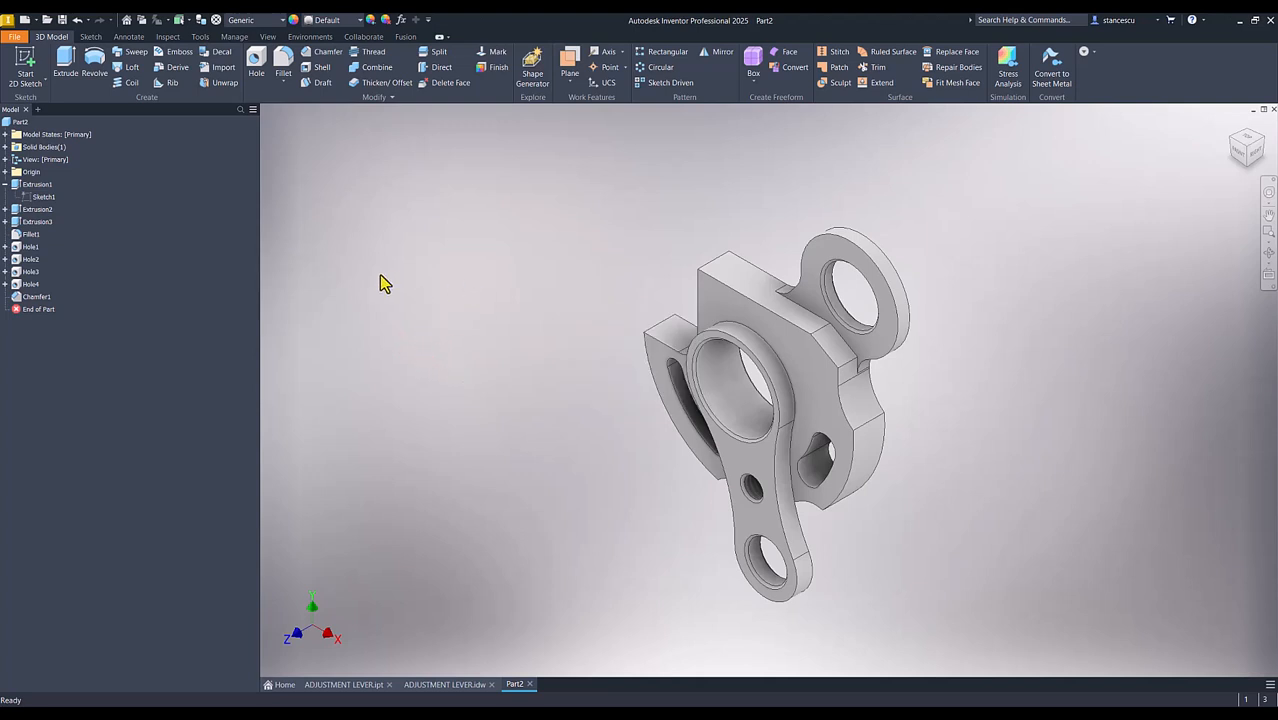
# Step: Update Part2's physical properties in its iProperties, and copy the volume value to the clipboard
pyautogui.click(5, 185)
pyautogui.click(8, 122)
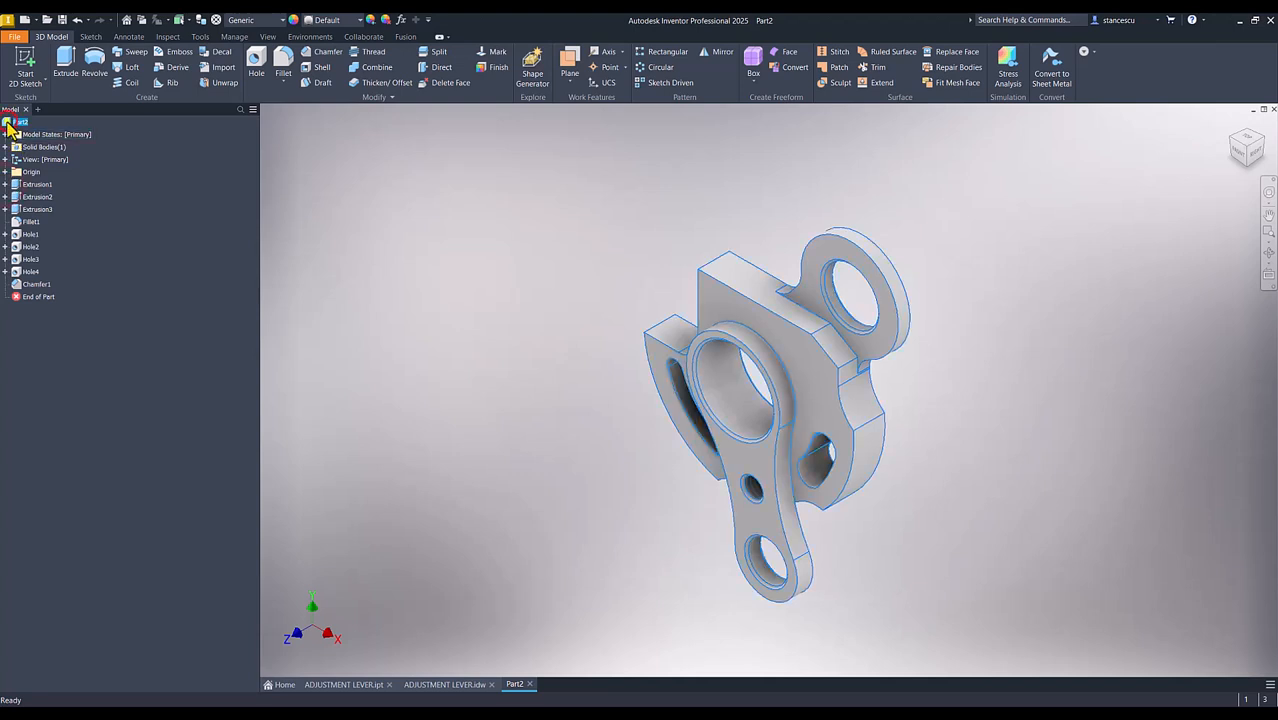
pyautogui.rightClick(8, 122)
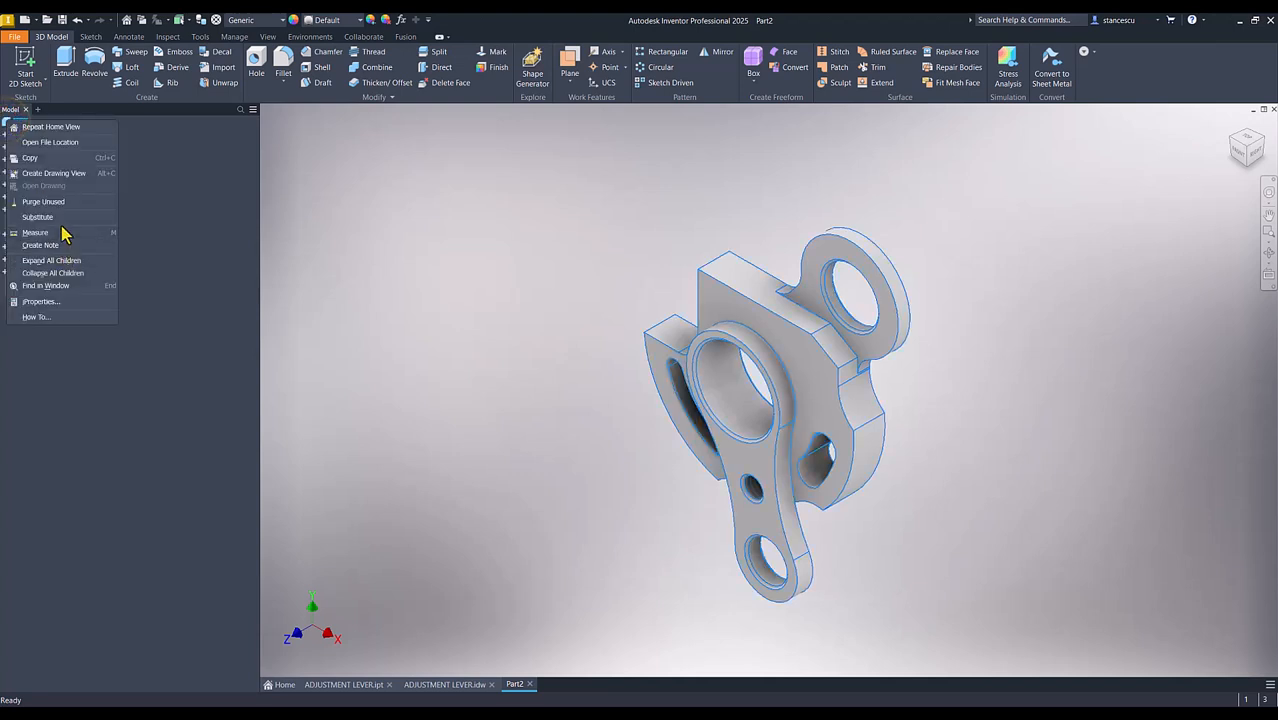
pyautogui.click(55, 303)
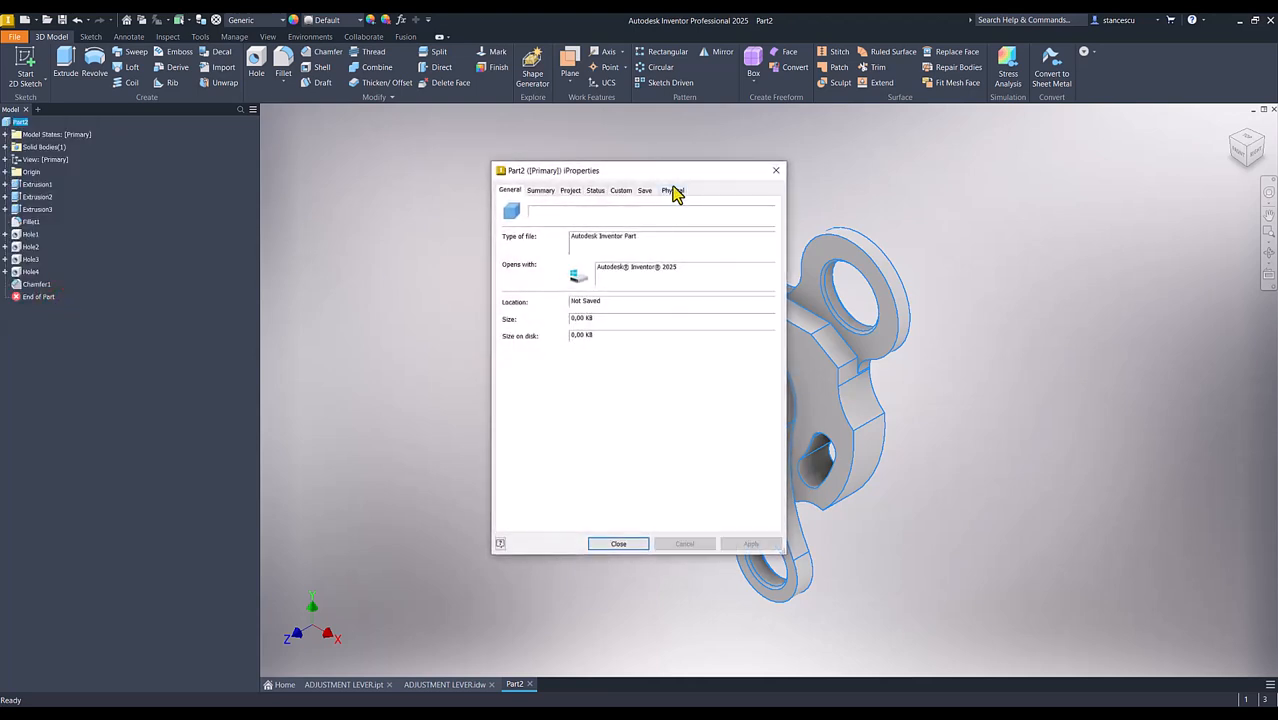
pyautogui.click(673, 190)
pyautogui.click(740, 218)
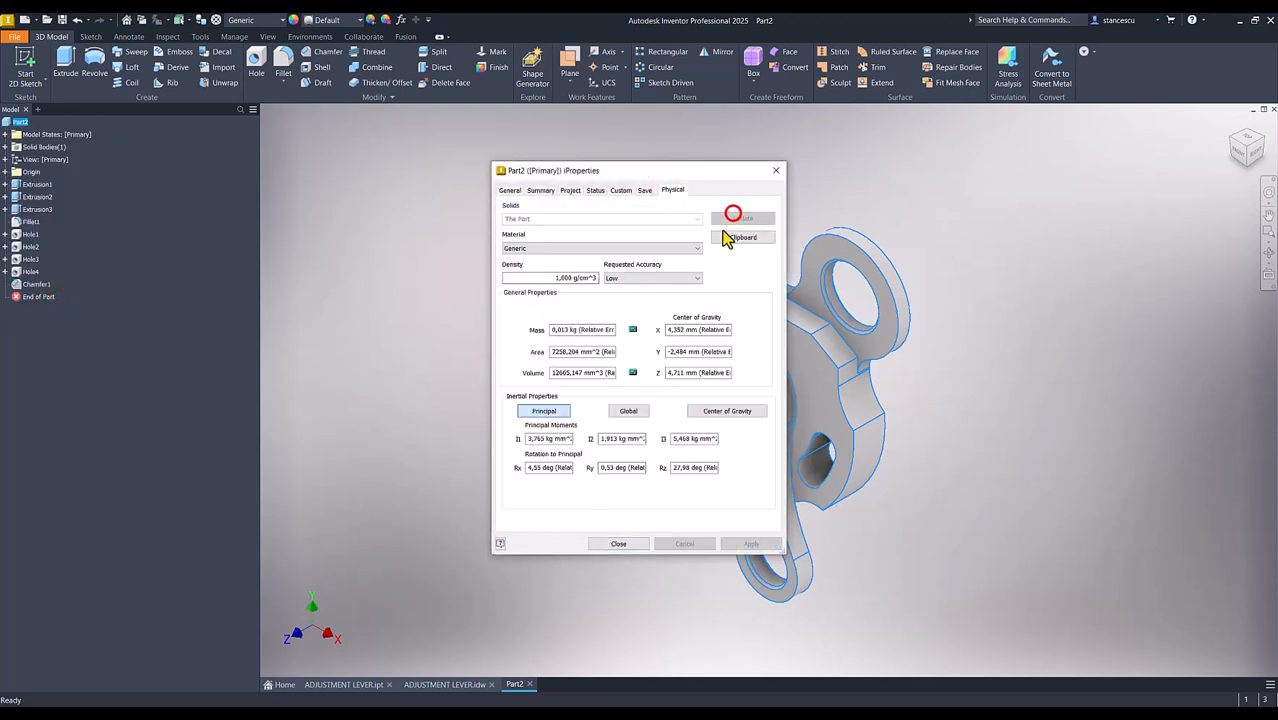
pyautogui.doubleClick(599, 372)
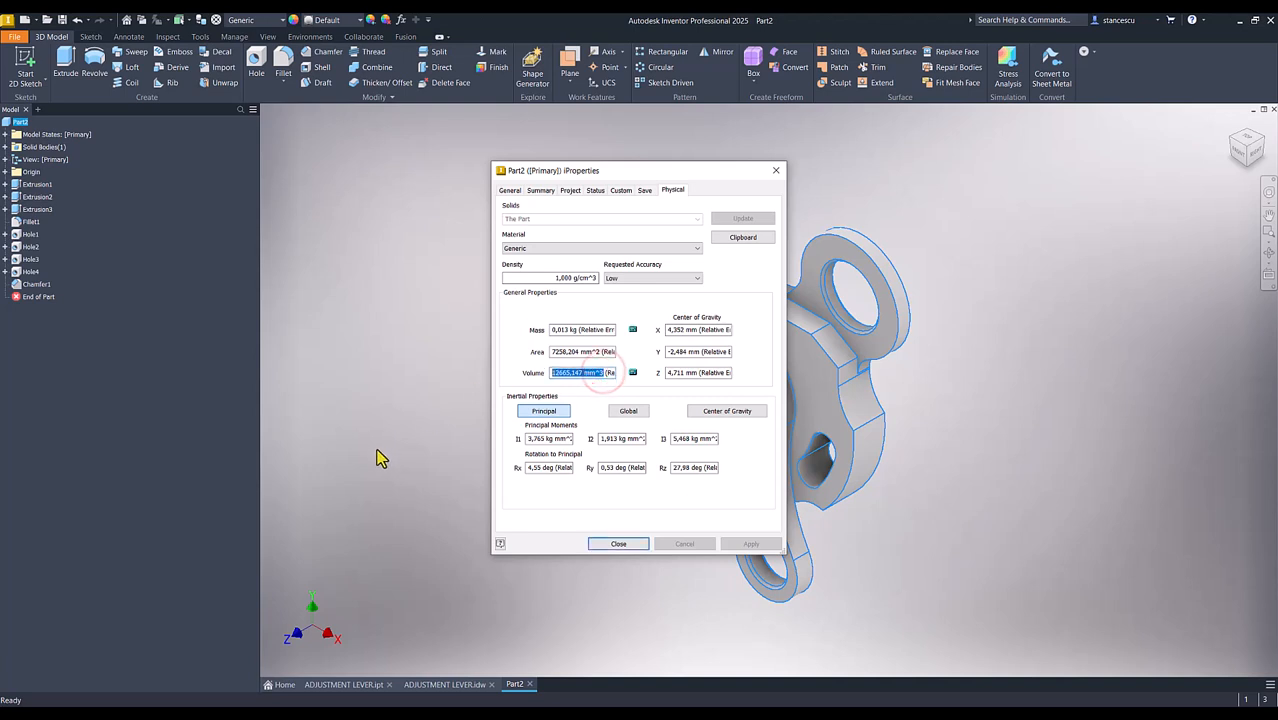
pyautogui.hotkey('ctrl', 'c')
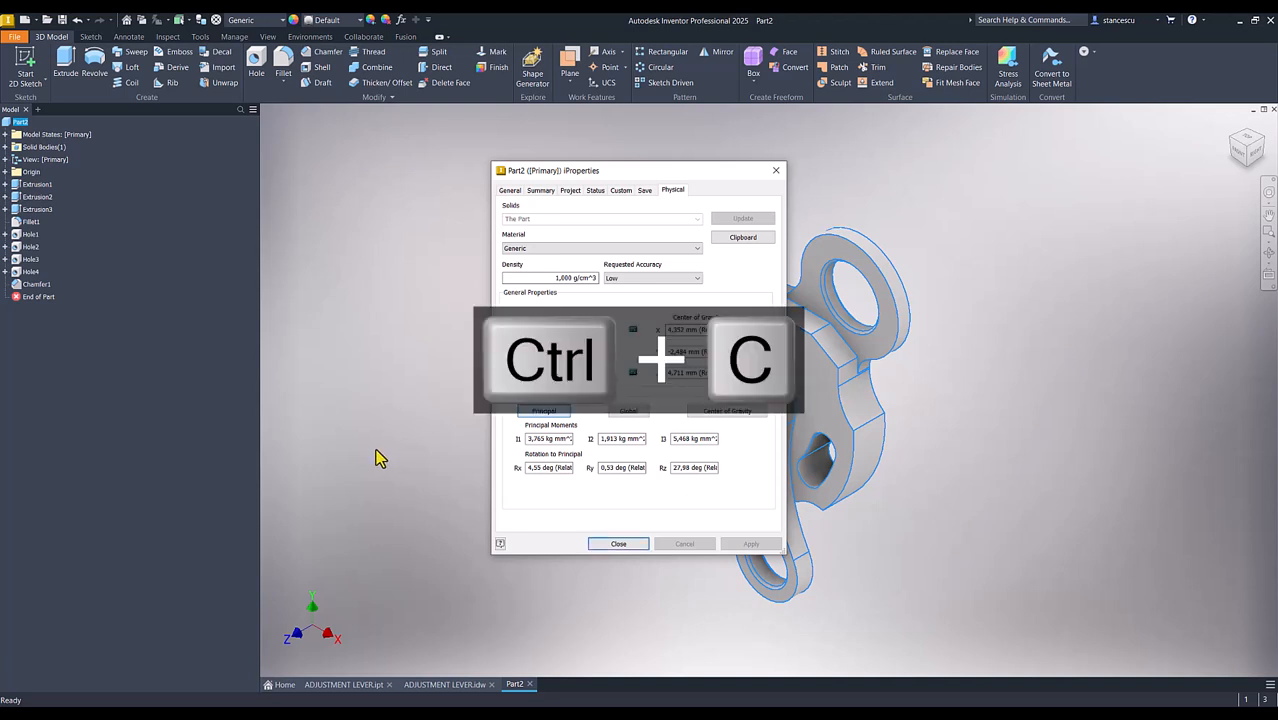
pyautogui.click(620, 545)
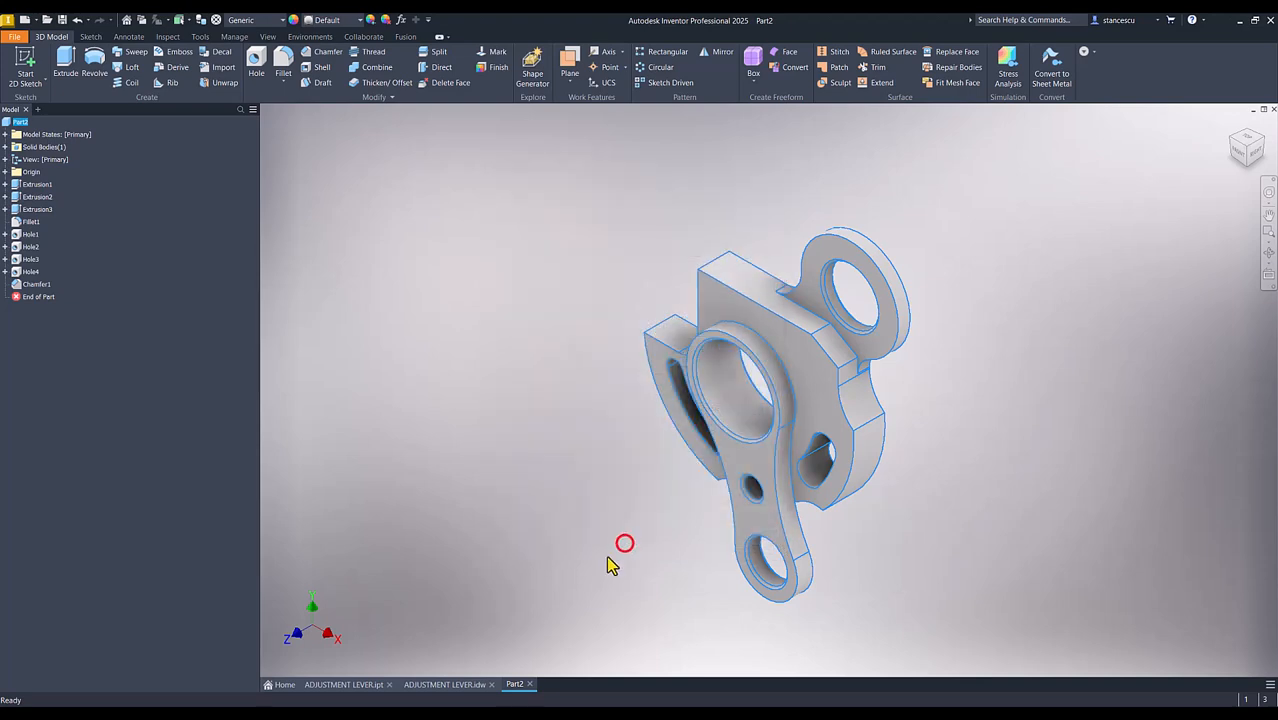
# Step: Replace the volume in the ADJUSTMENT LEVER.idw note with the copied value, 12665,147 mm^3
pyautogui.click(464, 685)
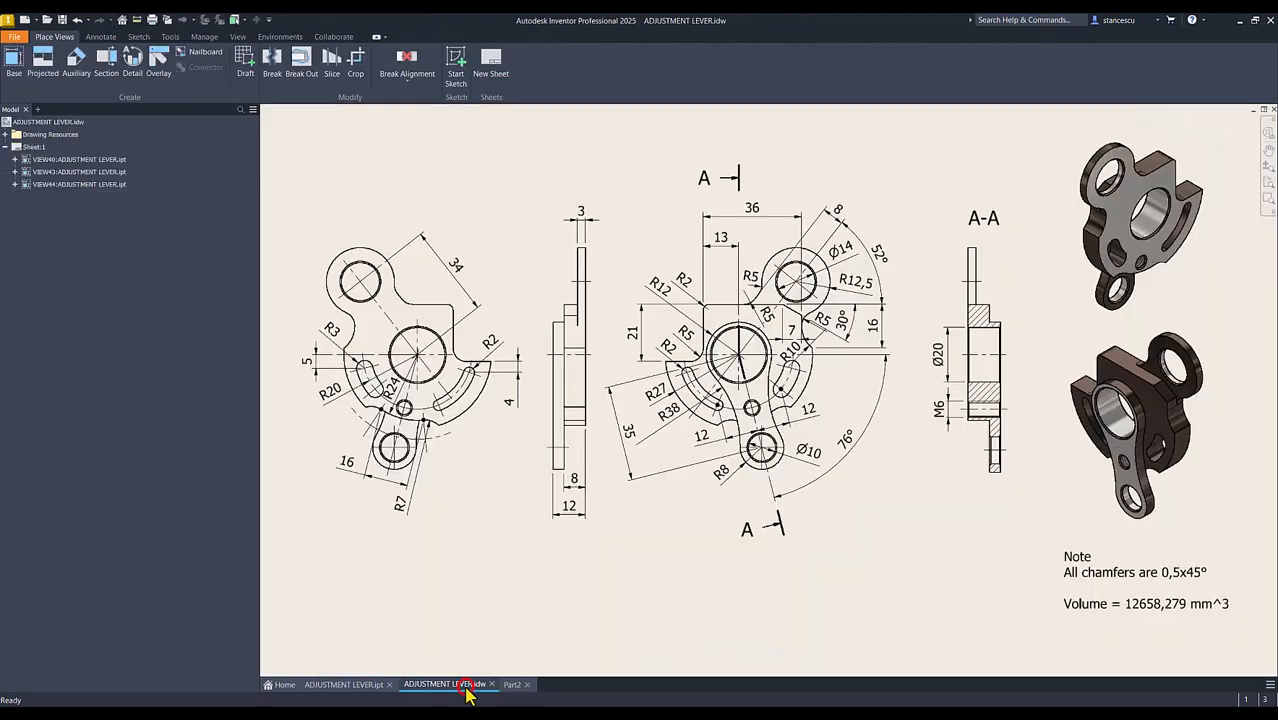
pyautogui.click(1133, 608)
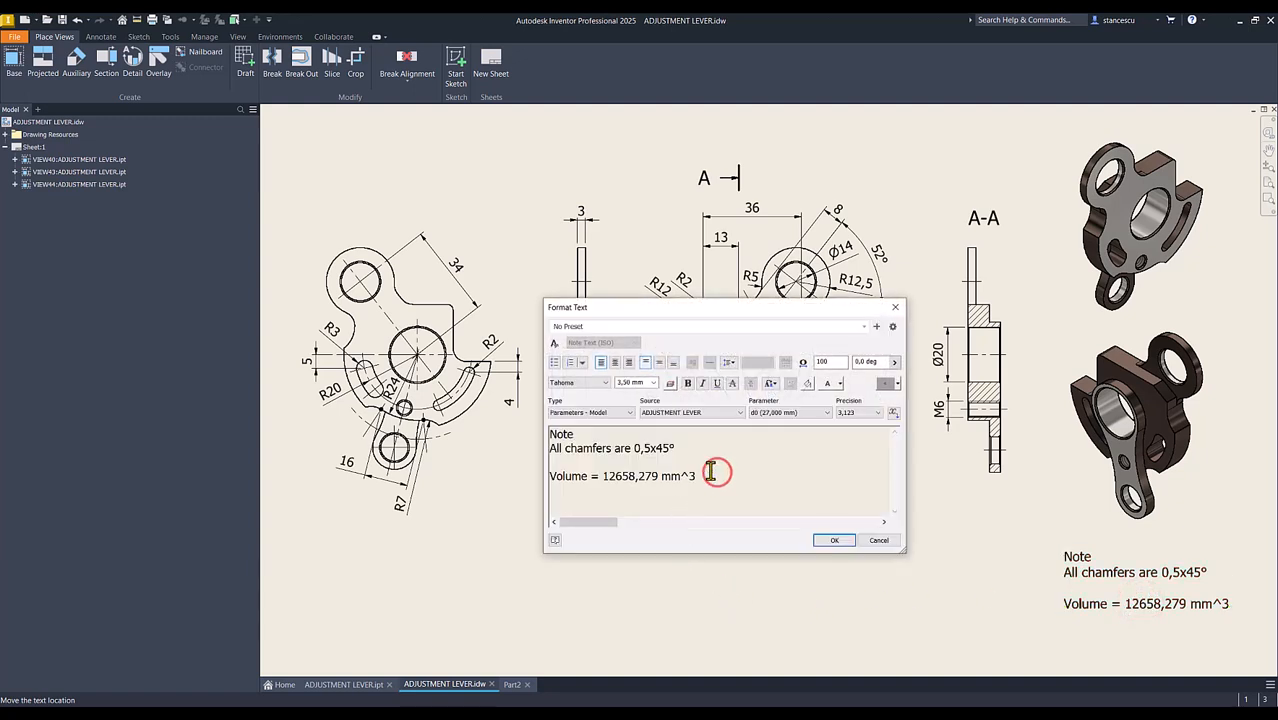
pyautogui.press('Return')
pyautogui.hotkey('ctrl', 'v')
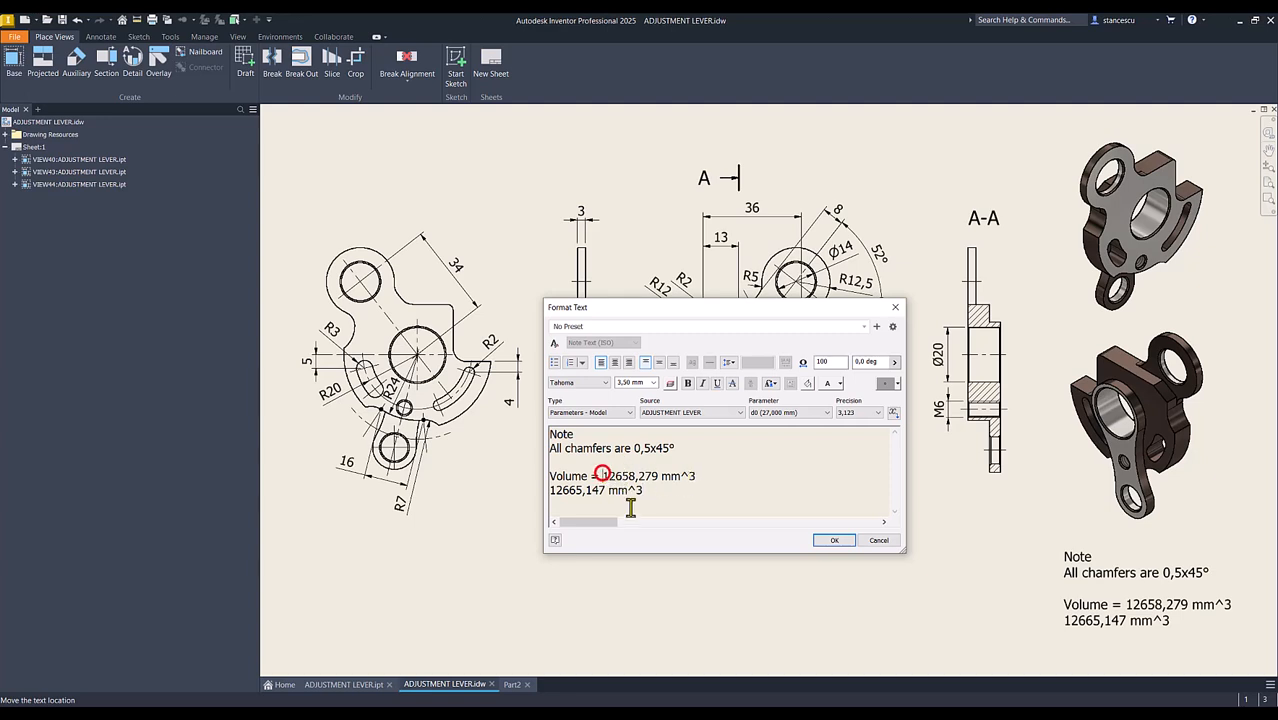
pyautogui.hotkey('shift', 'End')
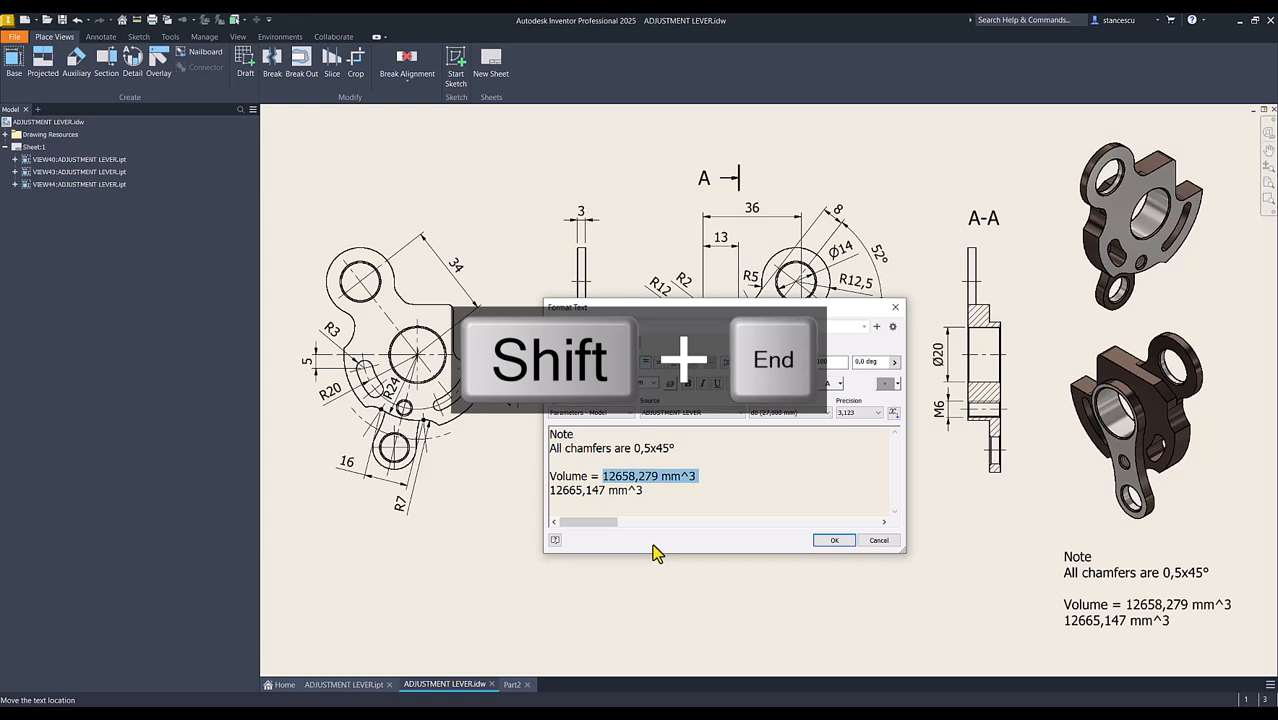
pyautogui.press('Delete')
pyautogui.press('Delete')
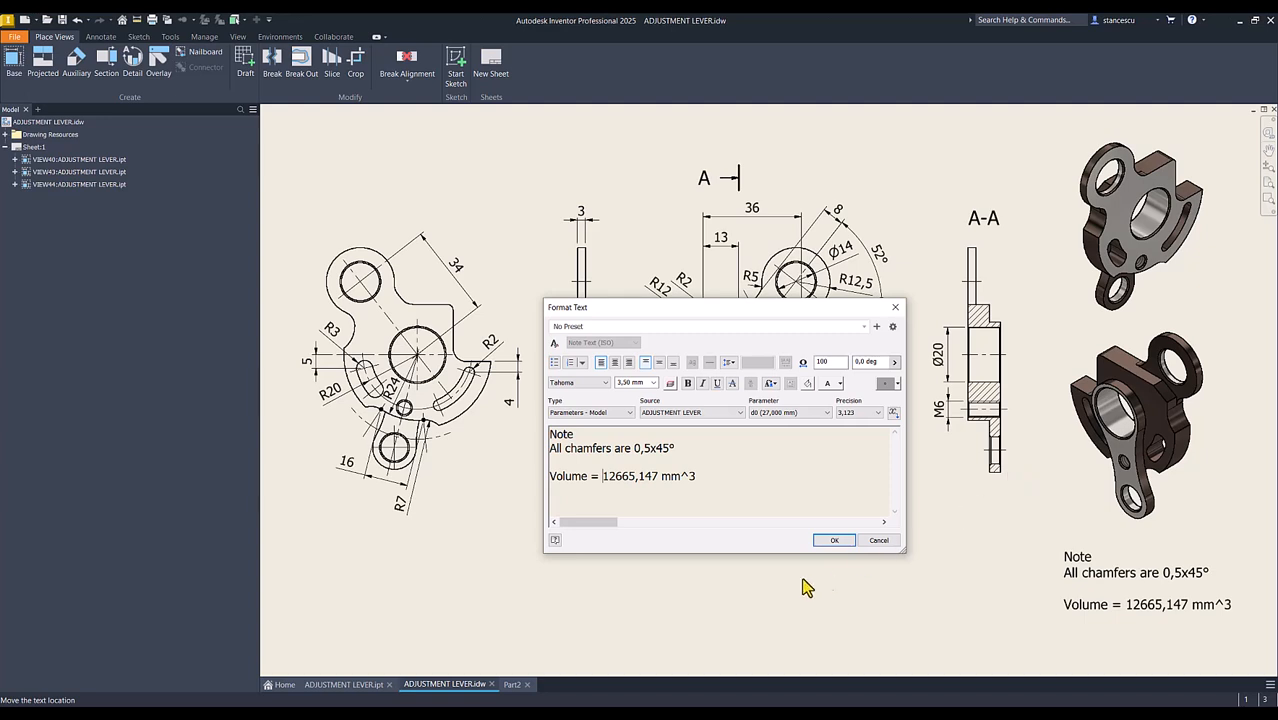
pyautogui.click(835, 541)
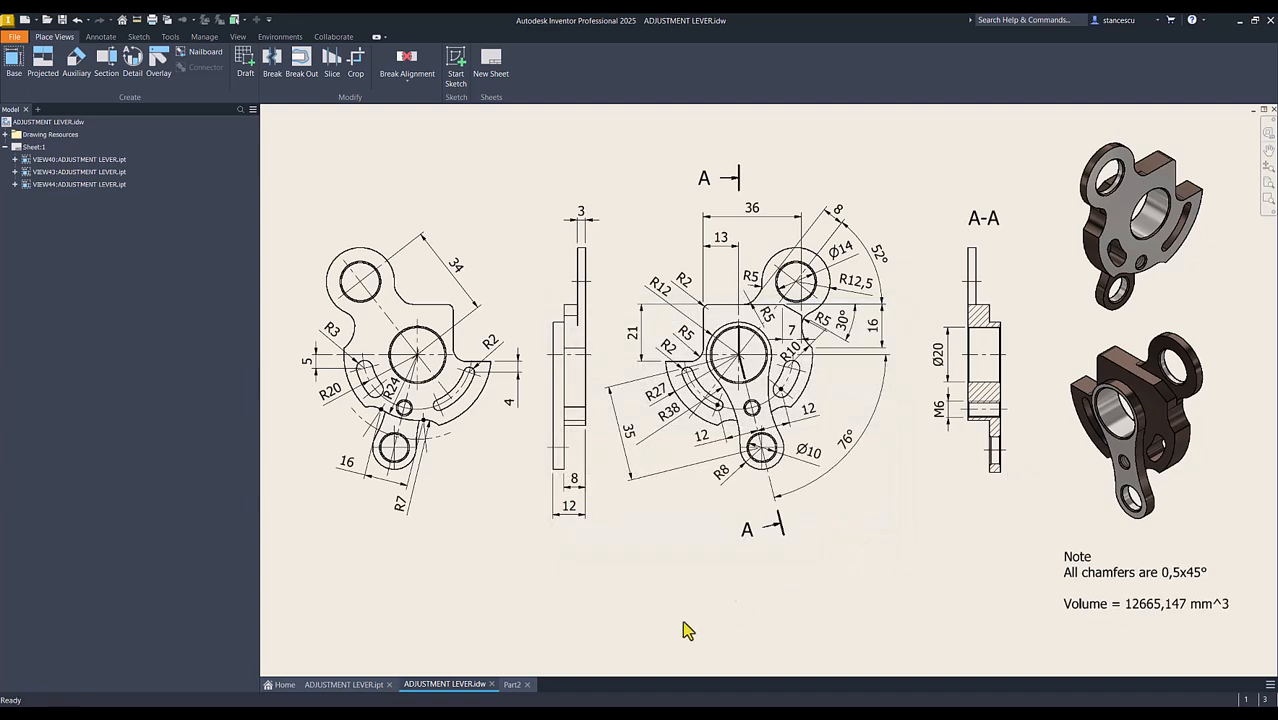
# Step: Open the ADJUSTMENT LEVER.ipt model and review the finished lever from the front and in the home view
pyautogui.click(358, 687)
pyautogui.moveTo(968, 451)
pyautogui.keyDown('shift'); pyautogui.mouseDown(button='middle')
pyautogui.moveTo(893, 351)
pyautogui.moveTo(873, 399)
pyautogui.moveTo(807, 442)
pyautogui.moveTo(925, 413)
pyautogui.moveTo(907, 417)
pyautogui.moveTo(927, 463)
pyautogui.moveTo(963, 444)
pyautogui.mouseUp(button='middle'); pyautogui.keyUp('shift')
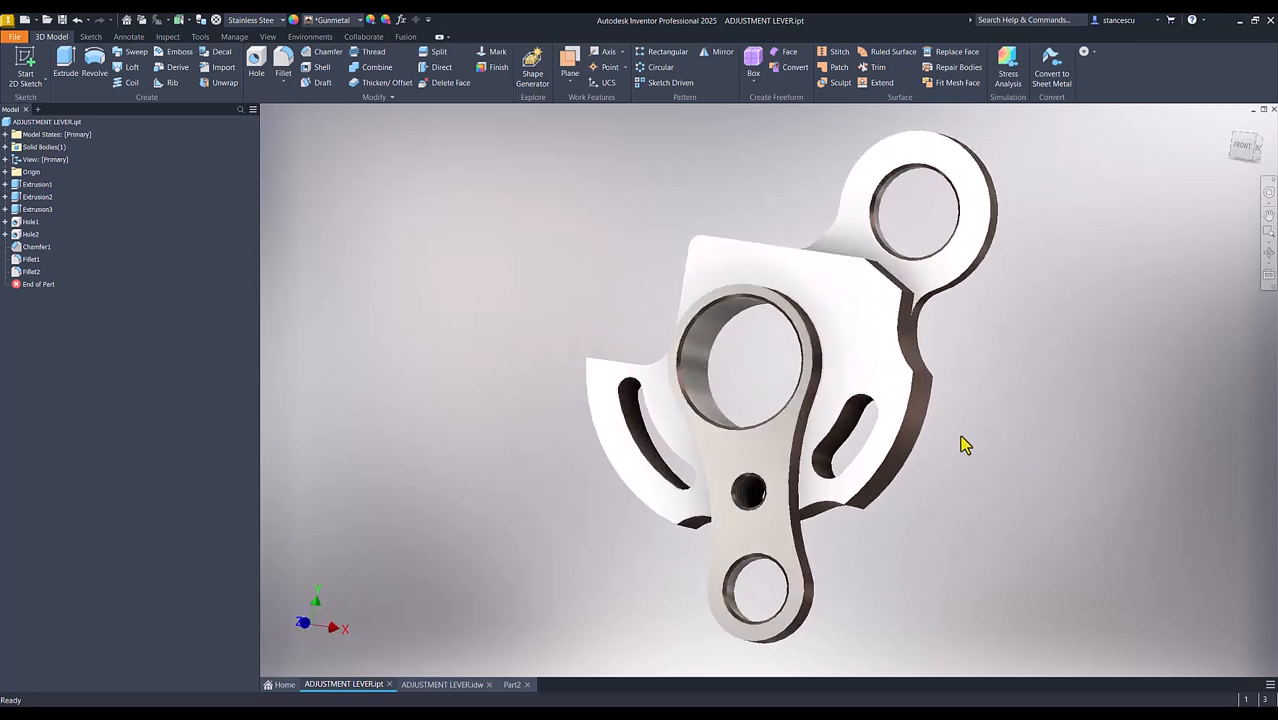
pyautogui.press('F6')
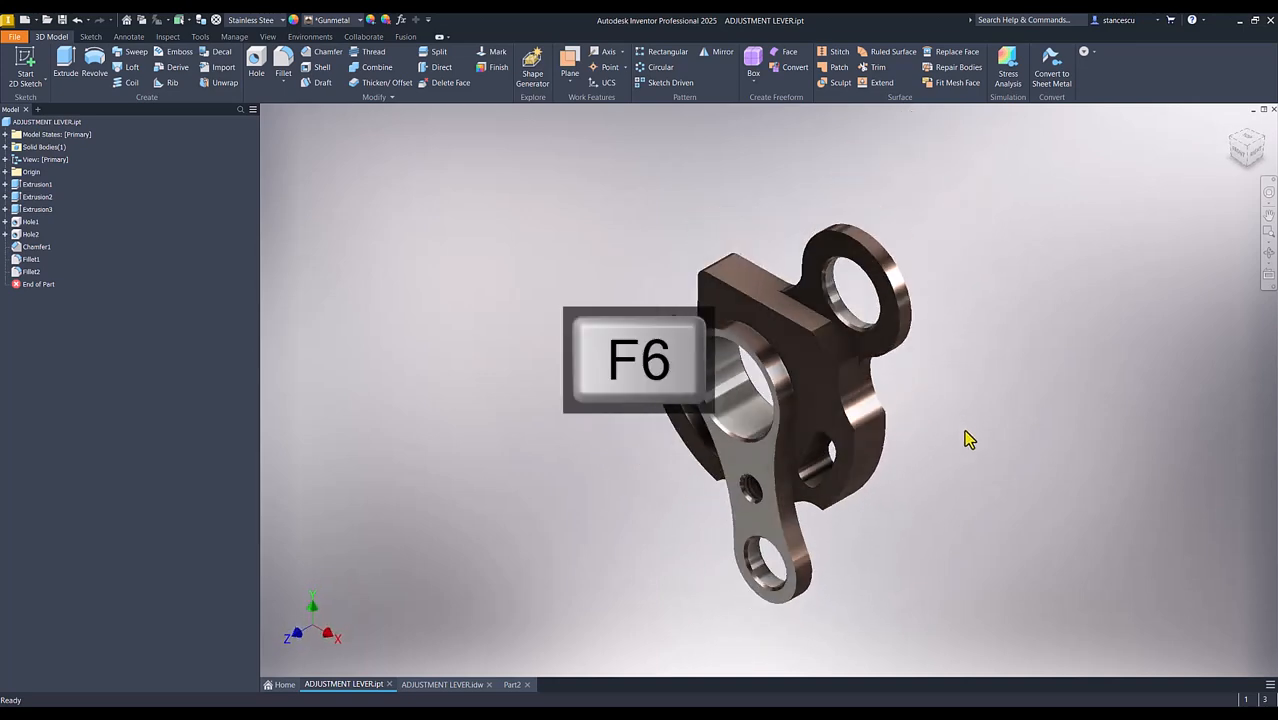
# Step: Switch to Part2 and set its material to Stainless Steel and its appearance to Gunmetal - Antique Polished
pyautogui.click(512, 684)
pyautogui.click(692, 527)
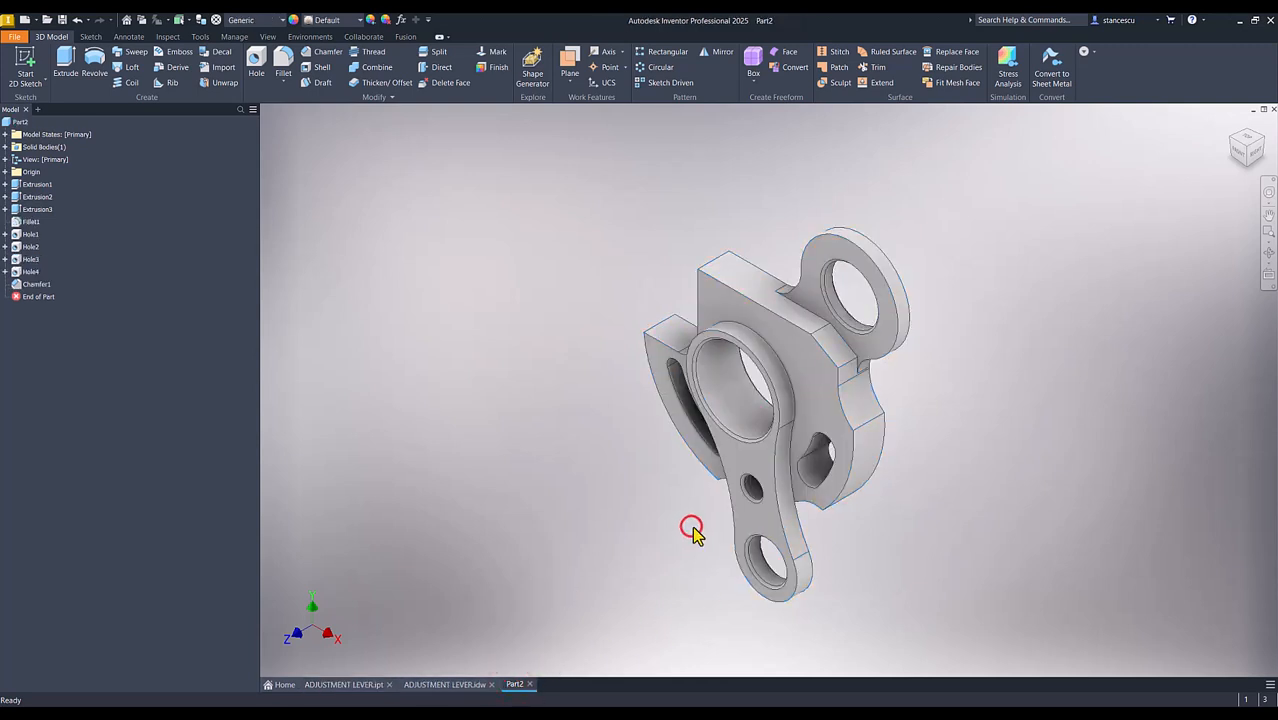
pyautogui.click(261, 20)
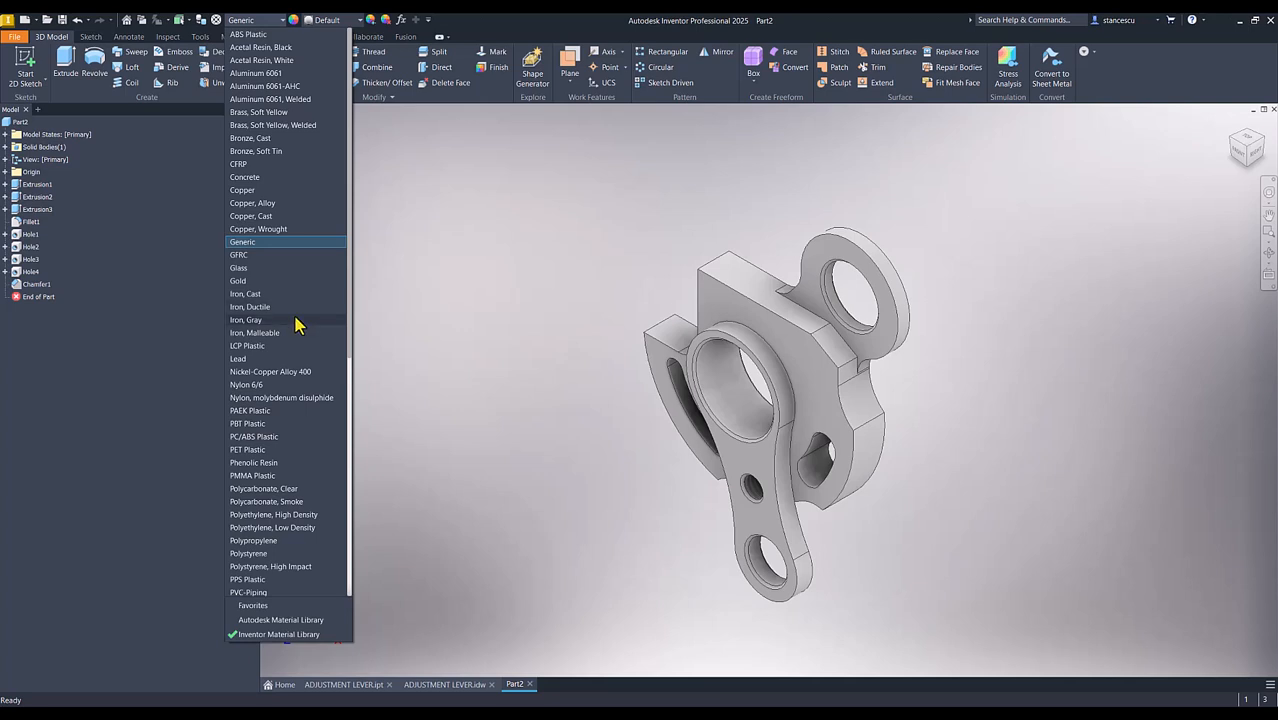
pyautogui.scroll(-7, 296, 323)
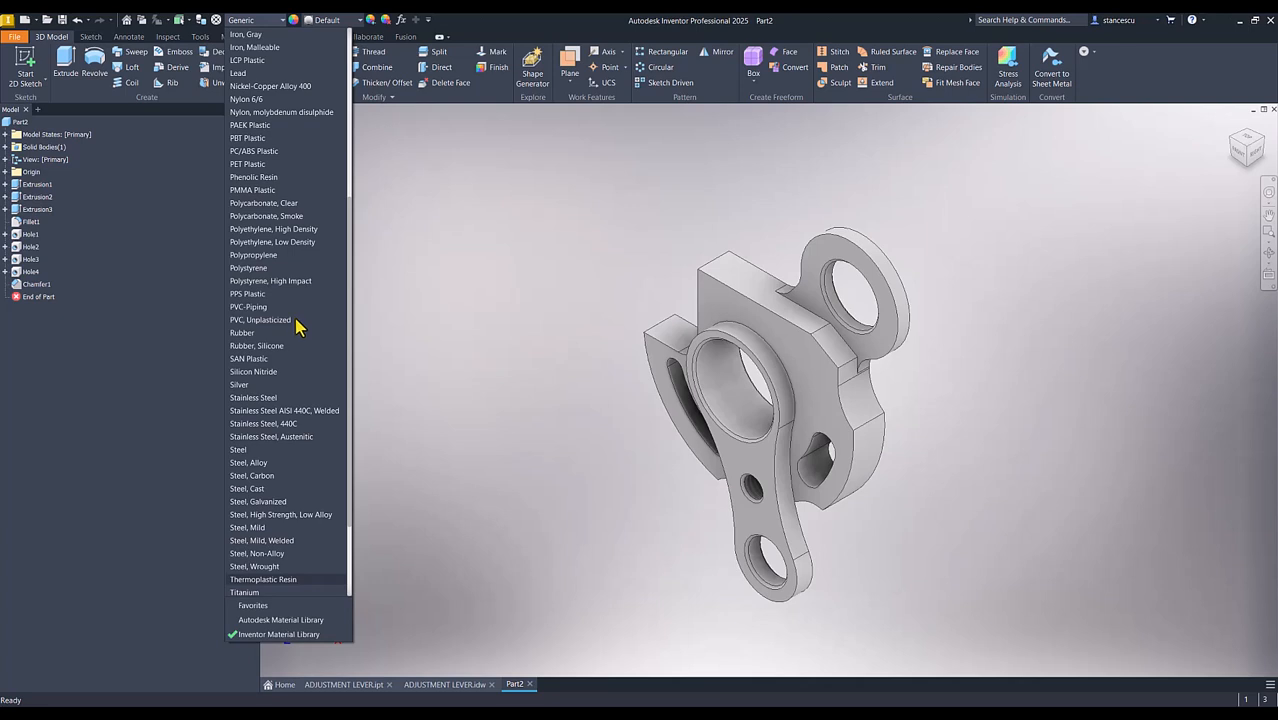
pyautogui.click(254, 398)
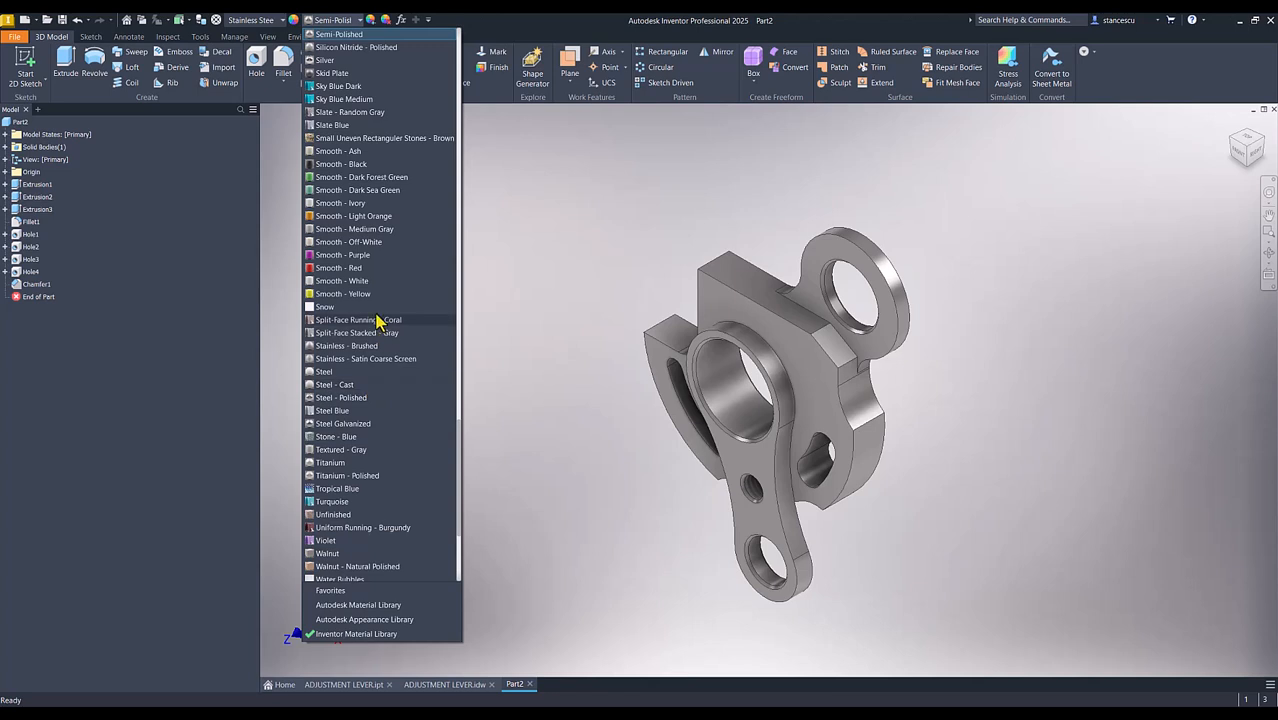
pyautogui.scroll(10, 378, 320)
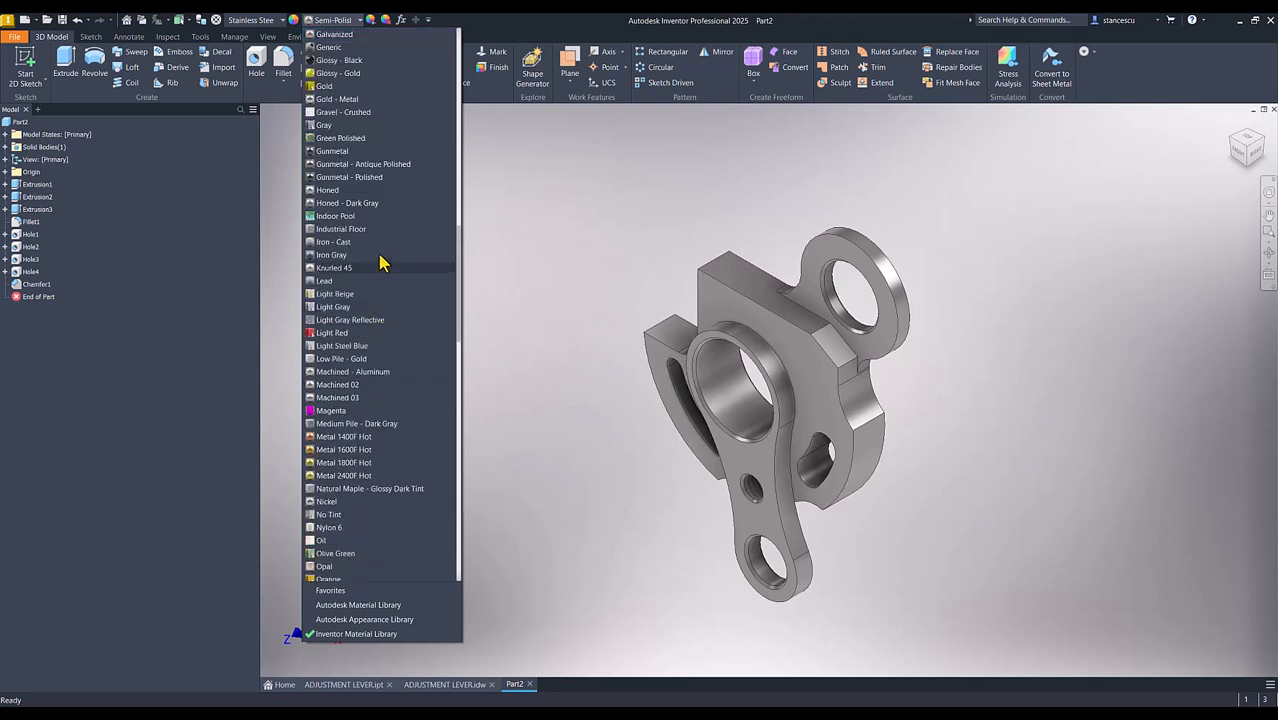
pyautogui.click(372, 166)
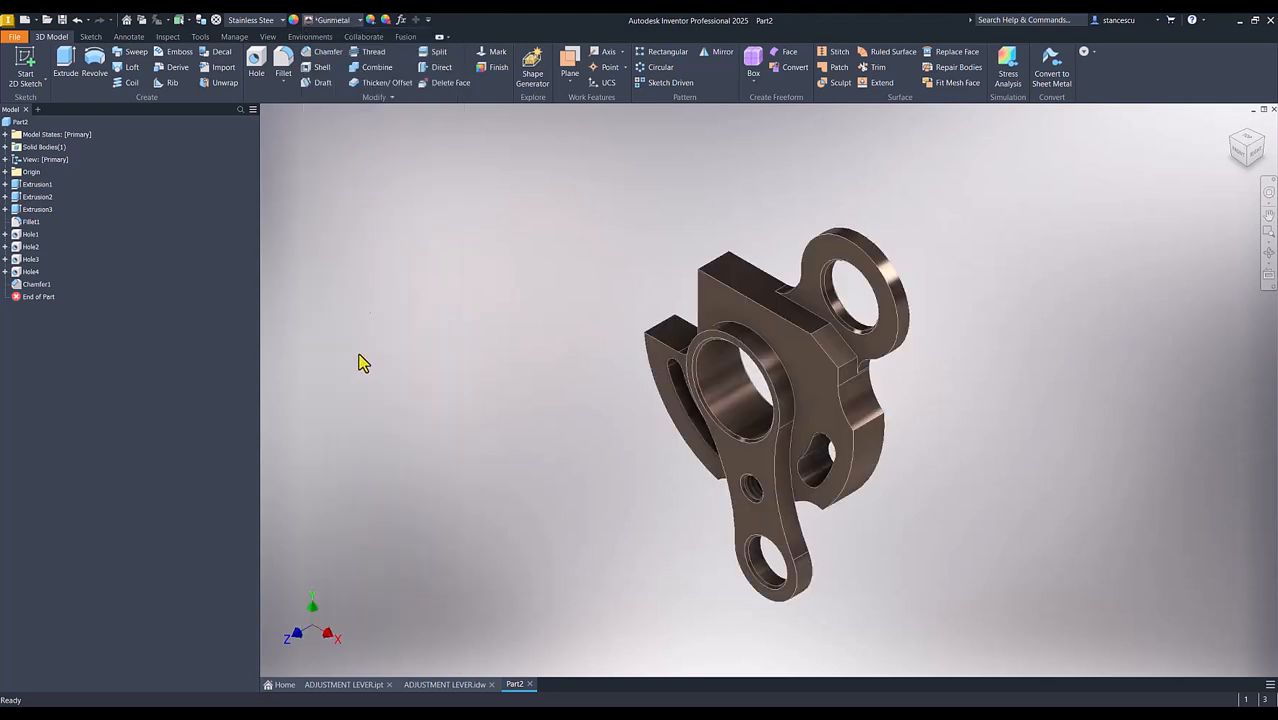
# Step: Apply the Titanium - Polished appearance to the lever's front face, the rear face and the three large round hole walls, and restore the home view
pyautogui.click(730, 400)
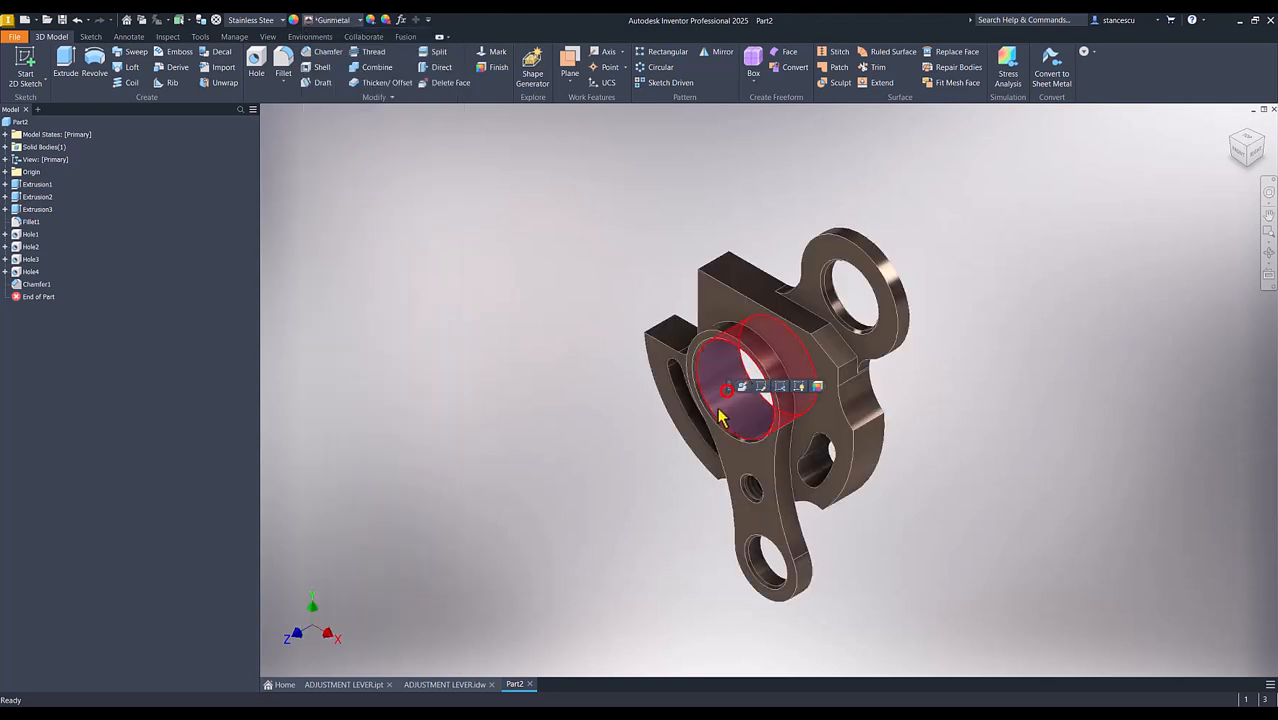
pyautogui.keyDown('ctrl'); pyautogui.click(765, 470); pyautogui.keyUp('ctrl')
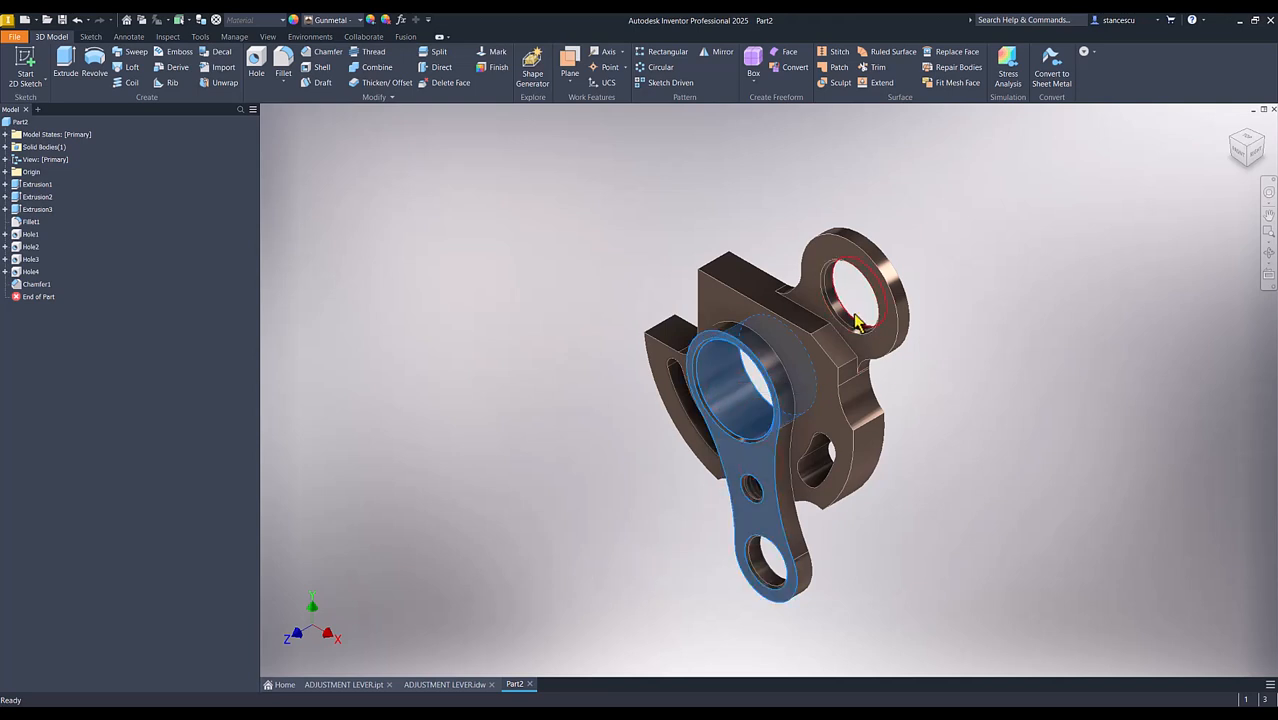
pyautogui.scroll(3, 855, 320)
pyautogui.keyDown('ctrl'); pyautogui.click(850, 332); pyautogui.keyUp('ctrl')
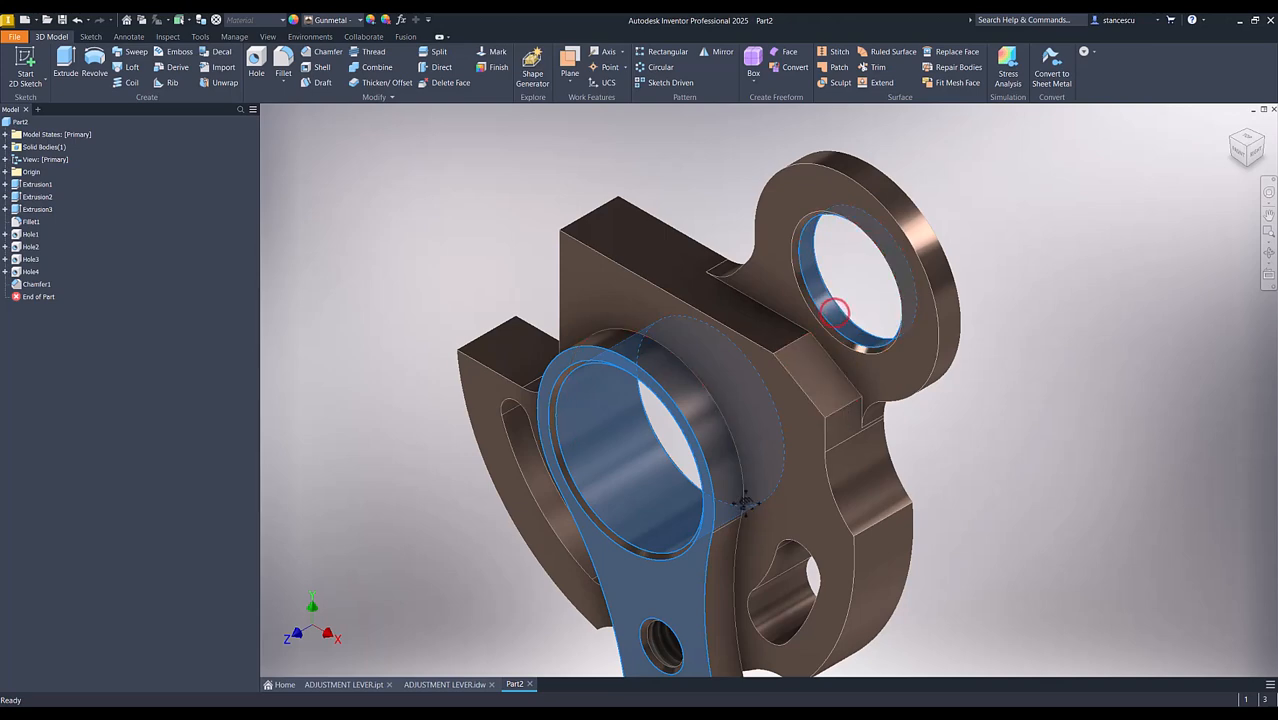
pyautogui.moveTo(750, 512); pyautogui.dragTo(779, 317, button='middle')
pyautogui.keyDown('ctrl'); pyautogui.click(700, 588); pyautogui.keyUp('ctrl')
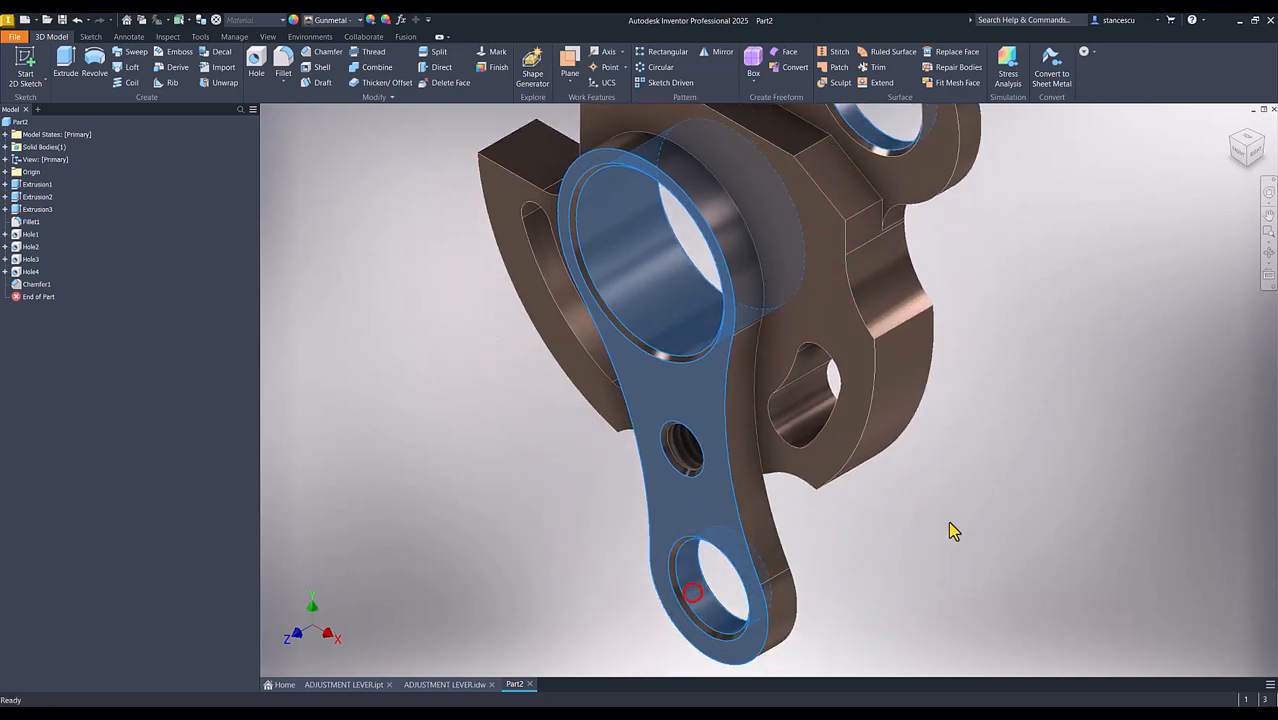
pyautogui.keyDown('shift'); pyautogui.moveTo(974, 516); pyautogui.dragTo(790, 508, button='middle'); pyautogui.keyUp('shift')
pyautogui.scroll(-4, 934, 526)
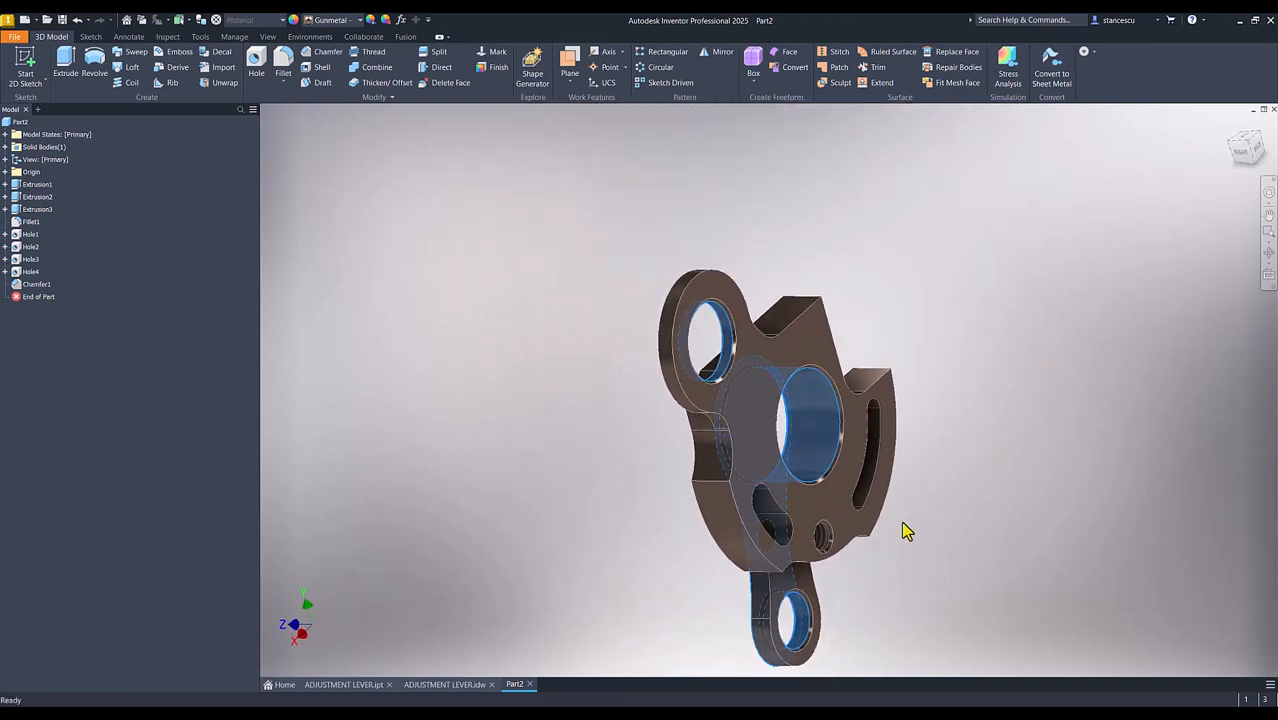
pyautogui.keyDown('ctrl'); pyautogui.click(826, 506); pyautogui.keyUp('ctrl')
pyautogui.moveTo(937, 517)
pyautogui.keyDown('shift'); pyautogui.mouseDown(button='middle')
pyautogui.moveTo(1140, 517)
pyautogui.moveTo(935, 514)
pyautogui.mouseUp(button='middle'); pyautogui.keyUp('shift')
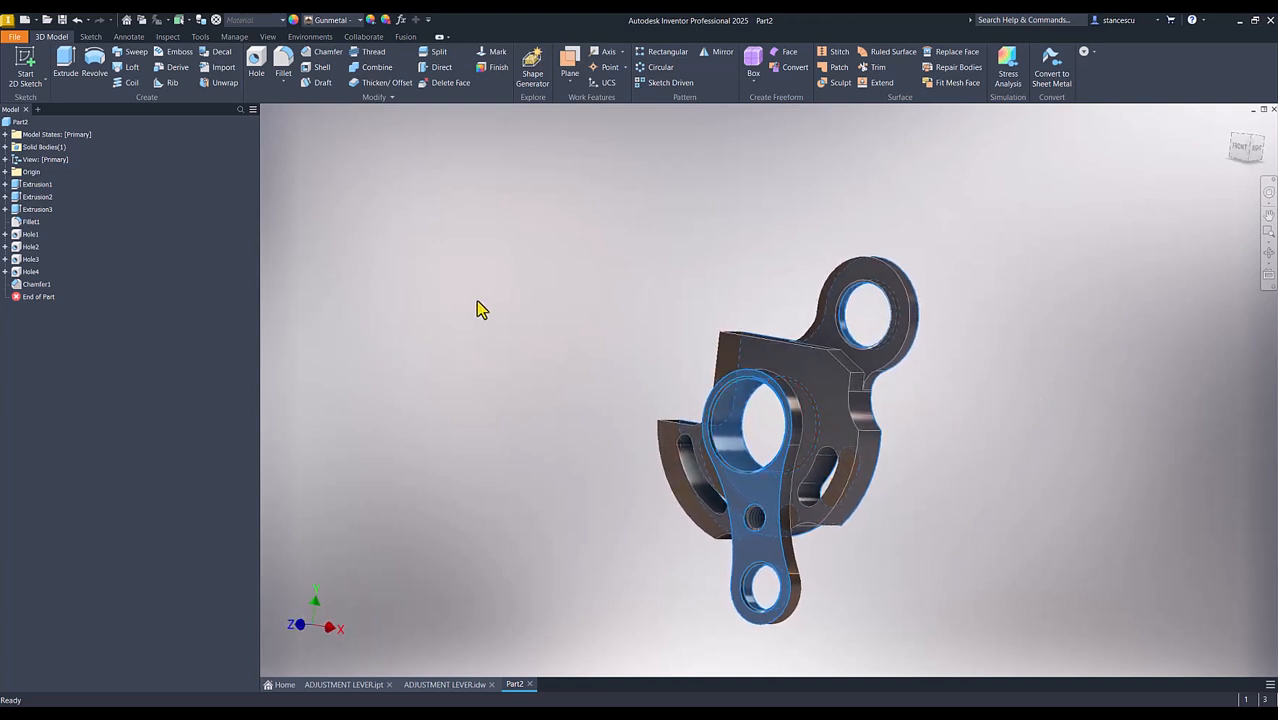
pyautogui.click(360, 22)
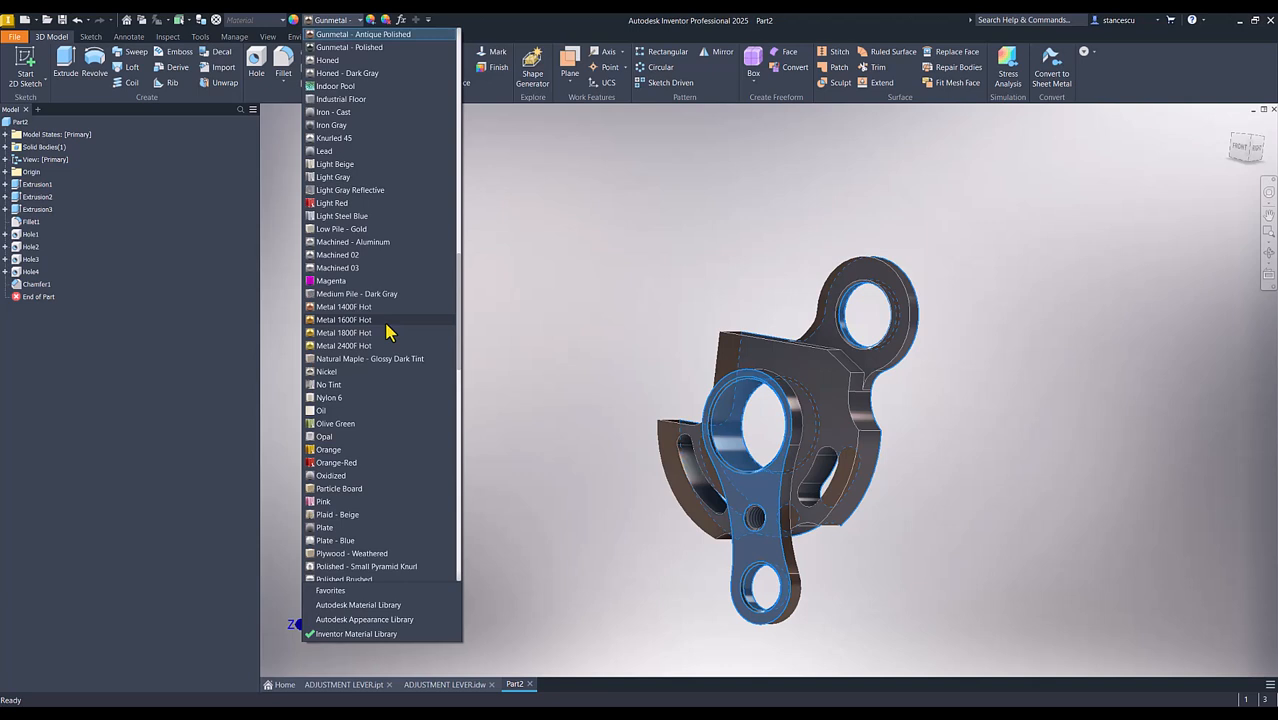
pyautogui.scroll(-15, 388, 332)
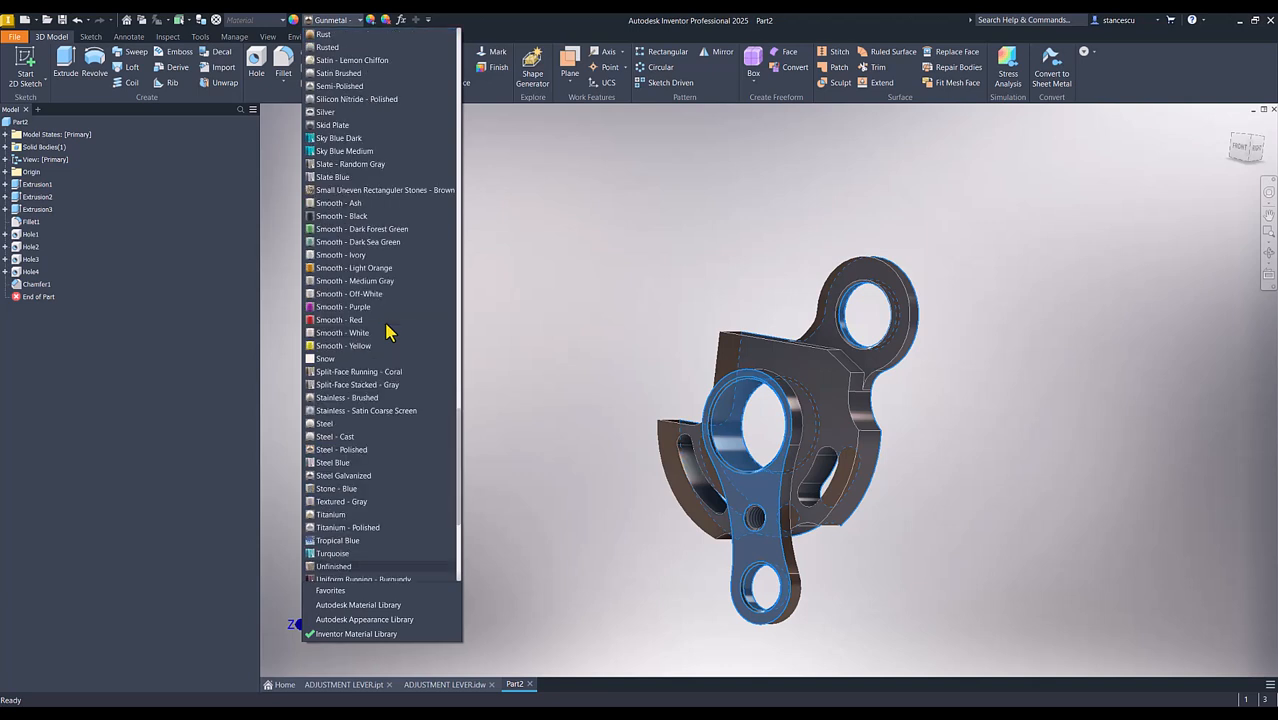
pyautogui.click(342, 528)
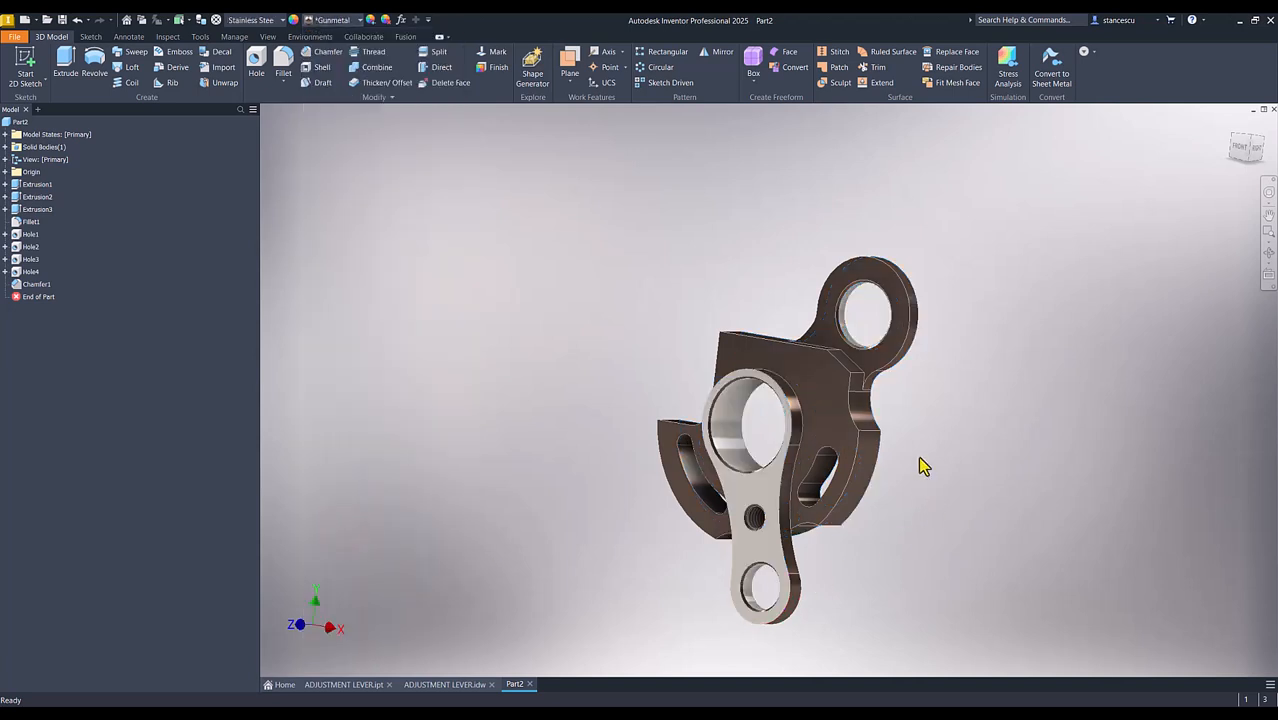
pyautogui.keyDown('shift'); pyautogui.moveTo(809, 454); pyautogui.dragTo(967, 403, button='middle'); pyautogui.keyUp('shift')
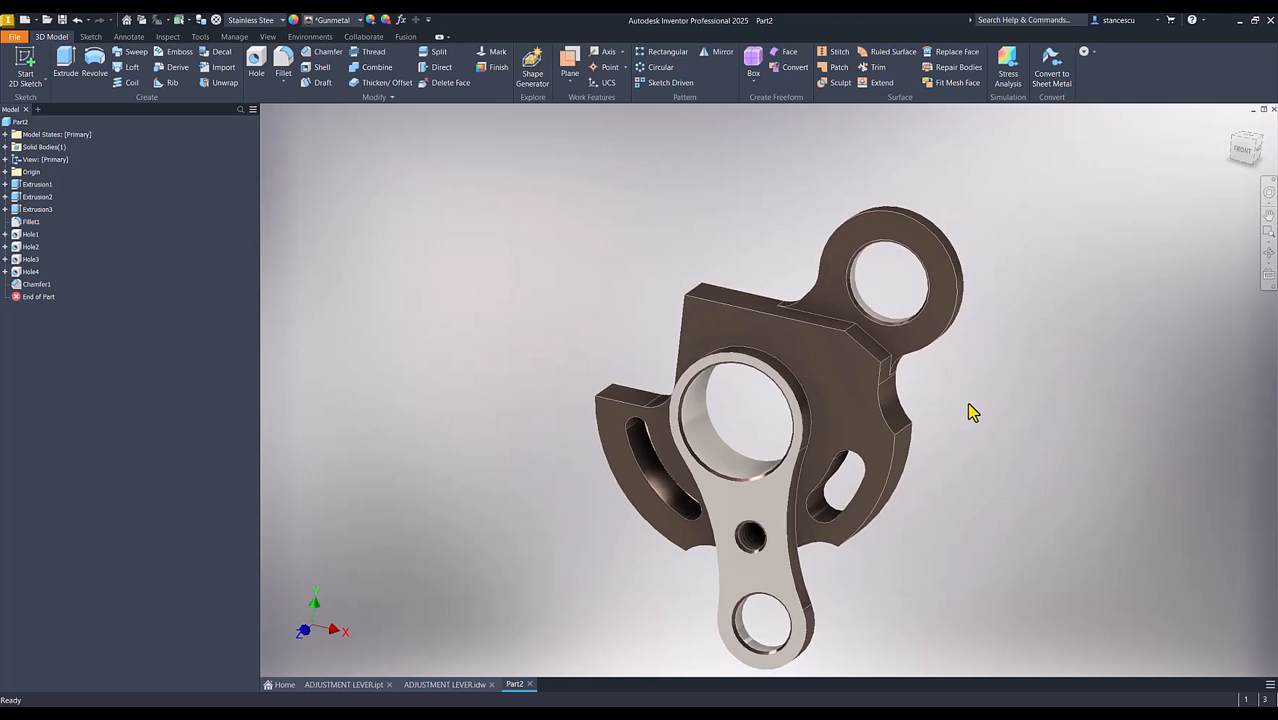
pyautogui.press('F6')
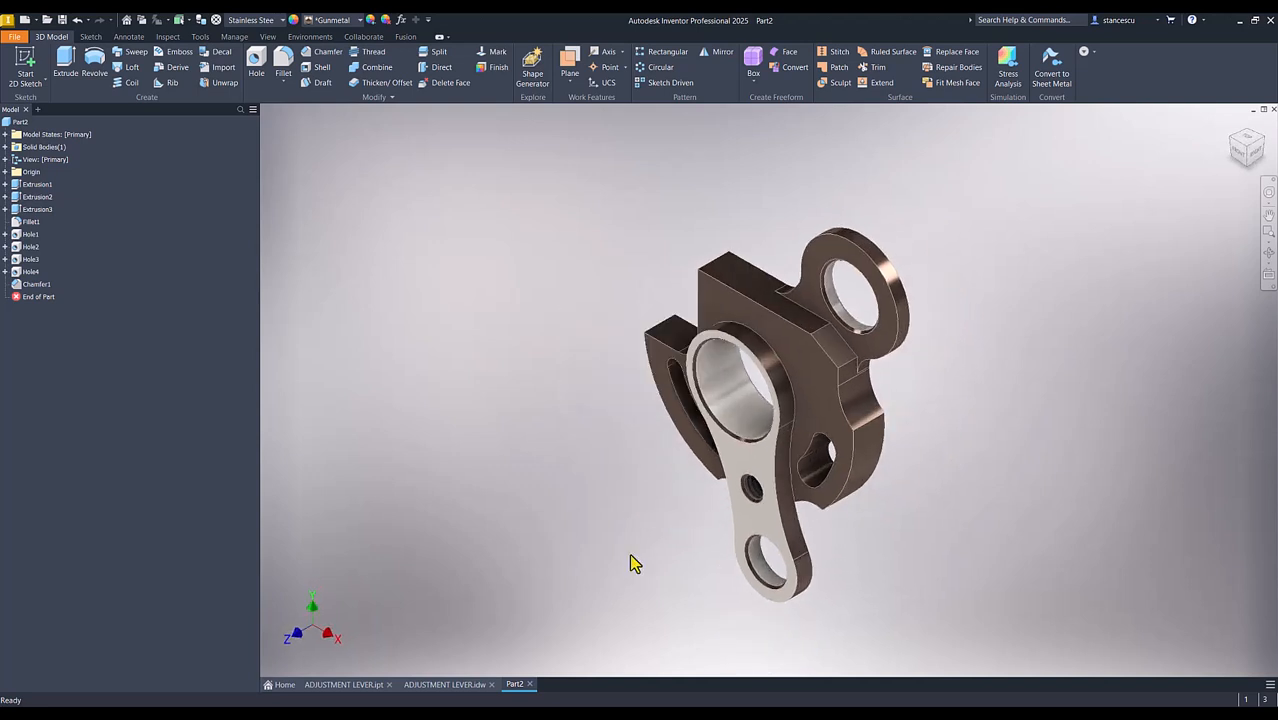
pyautogui.click(467, 466)
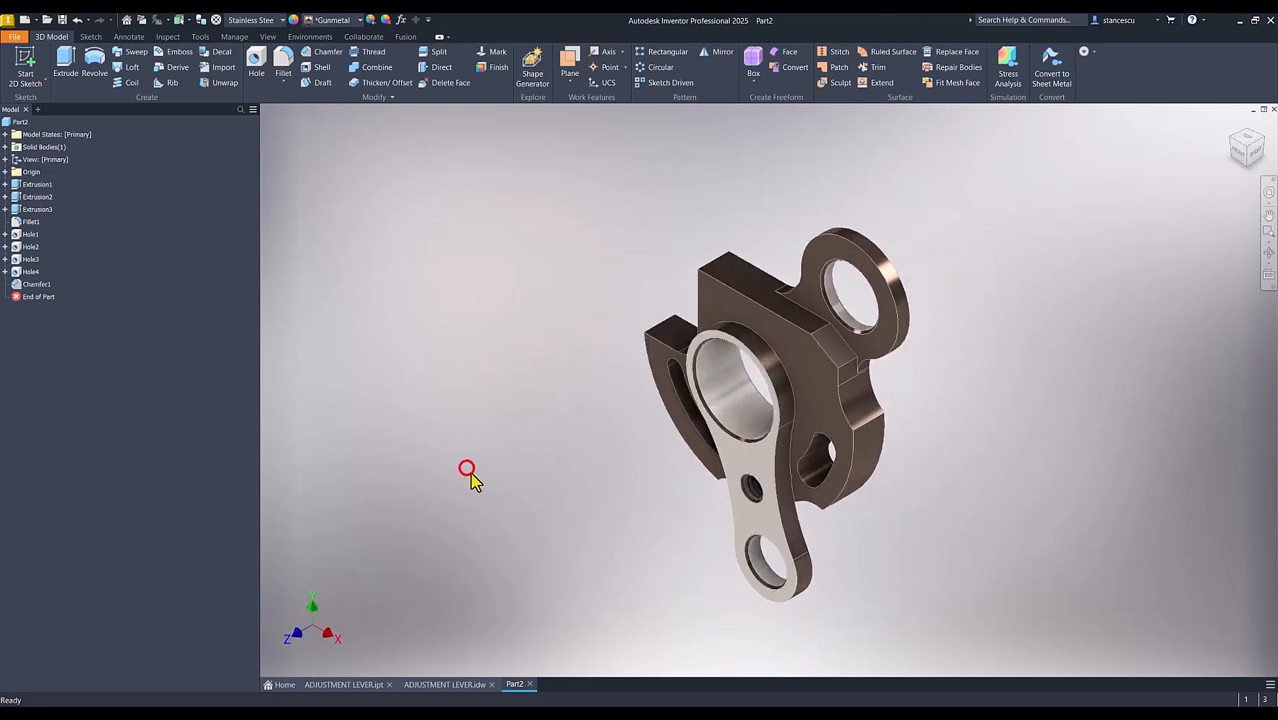
# Step: Set Part2's visual style to Shaded and compare its look with the ADJUSTMENT LEVER.ipt model
pyautogui.click(267, 38)
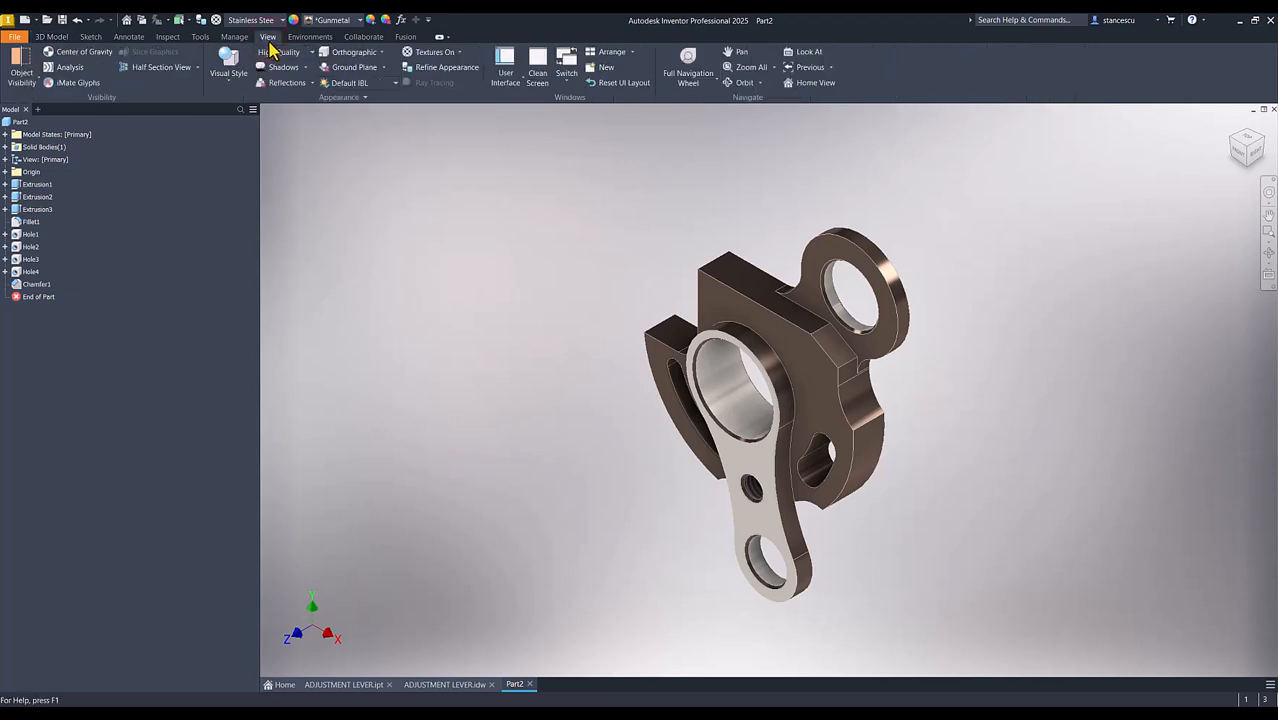
pyautogui.click(230, 72)
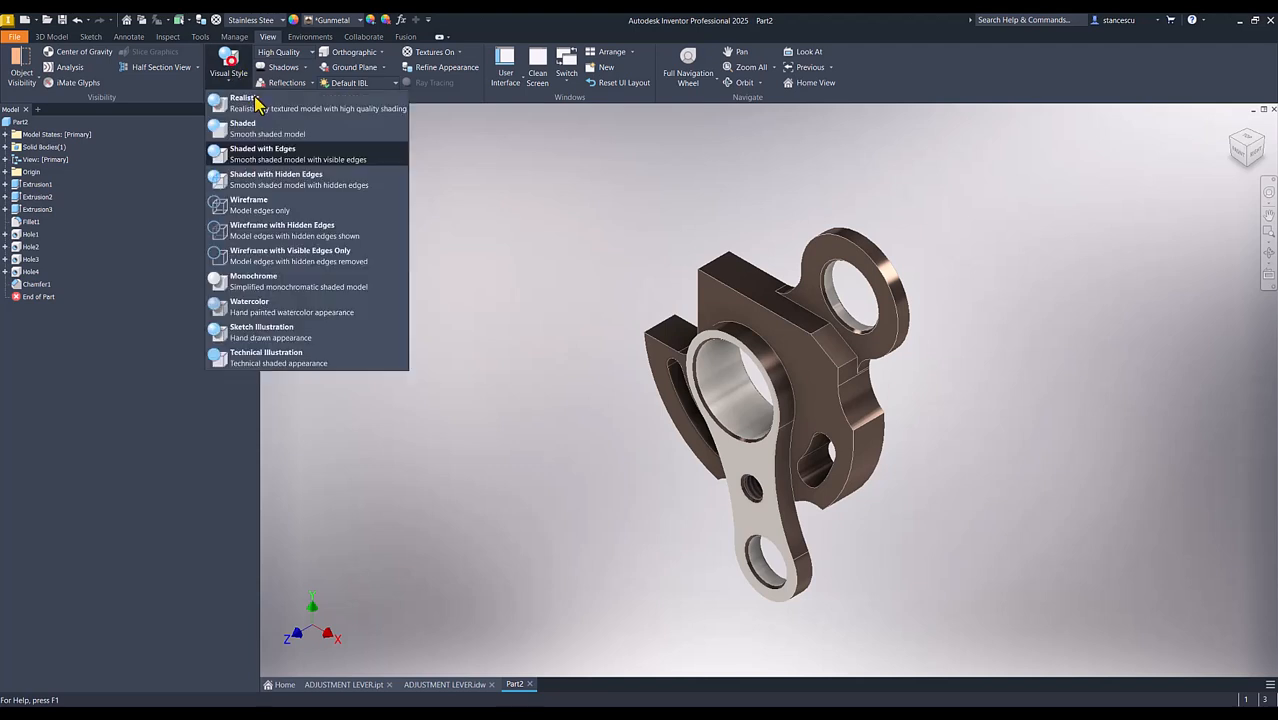
pyautogui.click(245, 130)
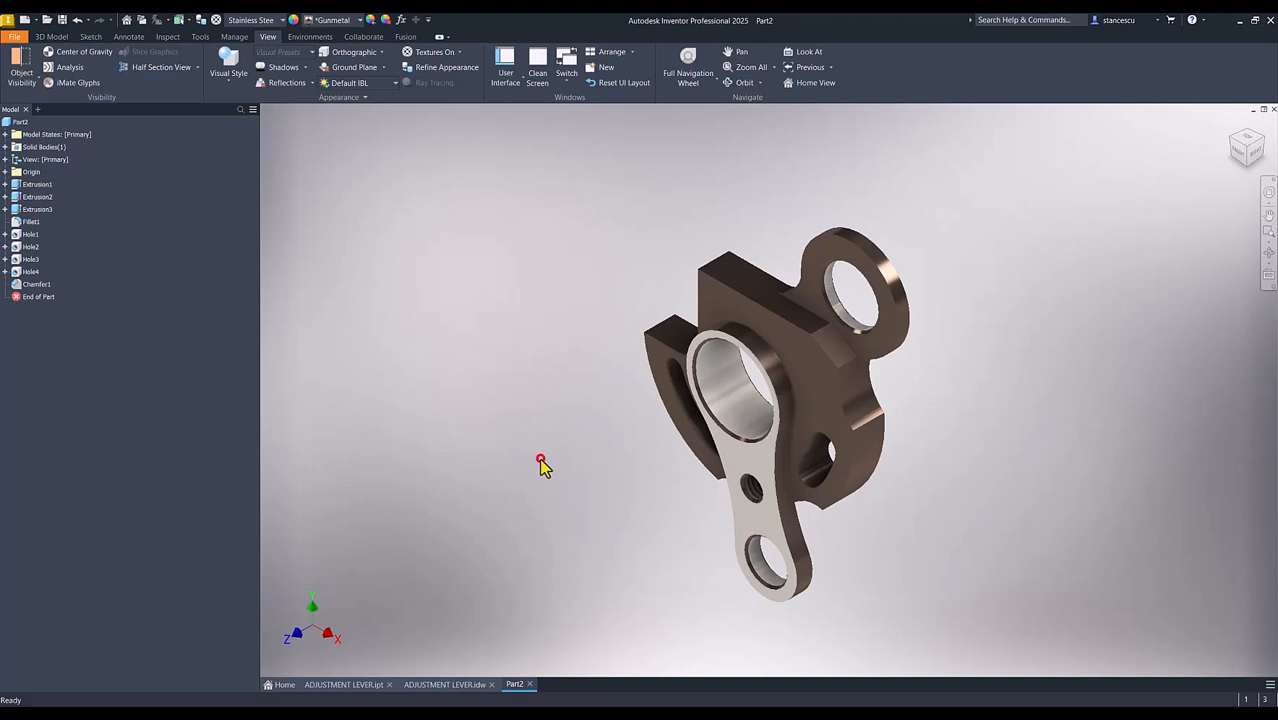
pyautogui.click(343, 687)
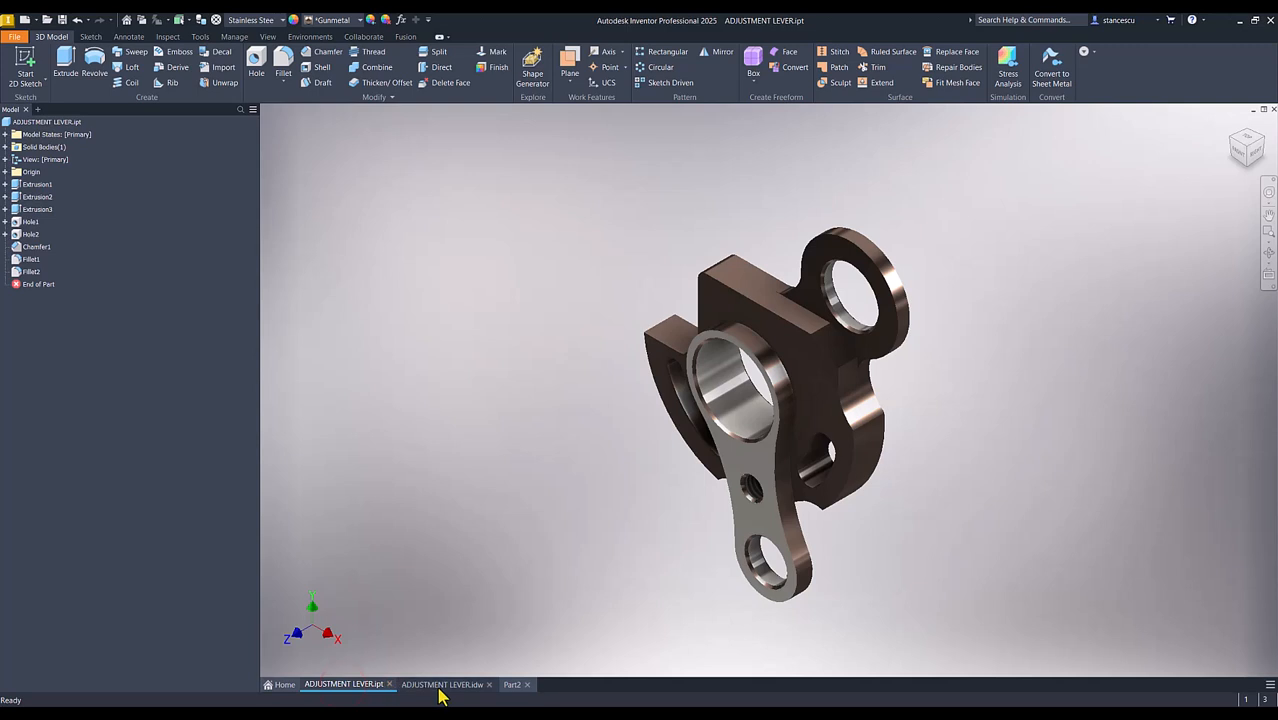
pyautogui.click(512, 686)
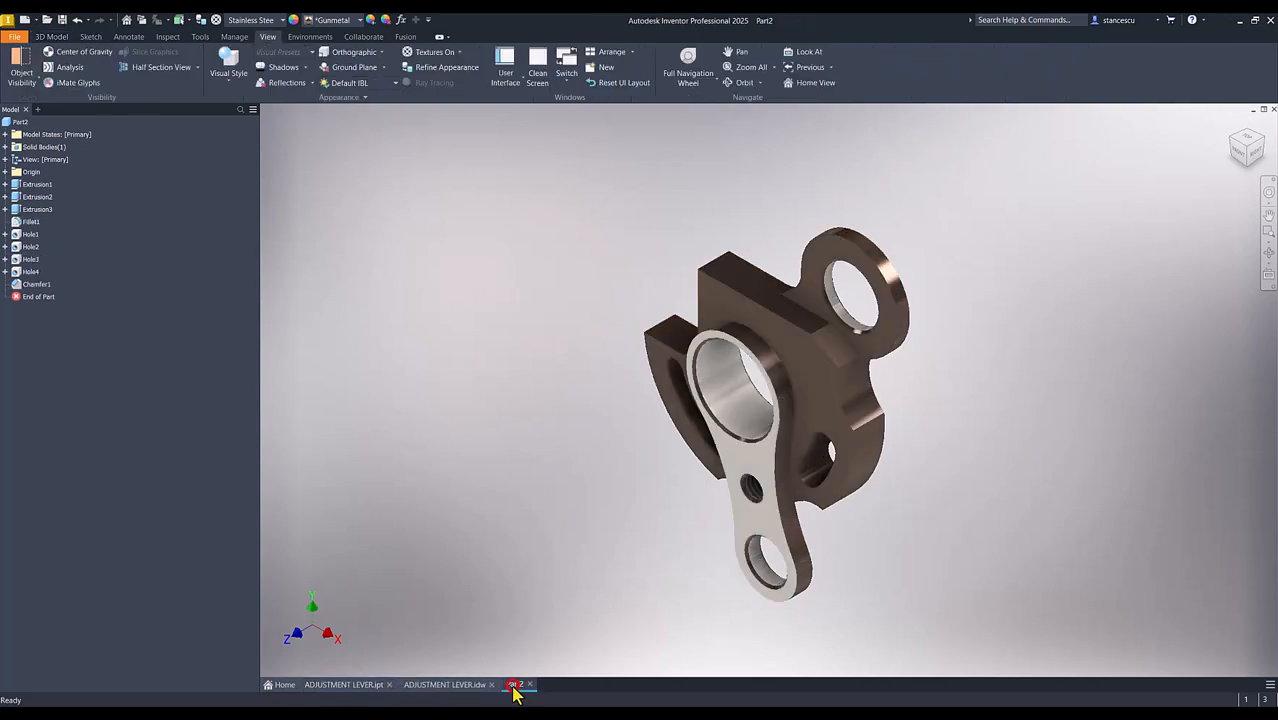
pyautogui.click(351, 688)
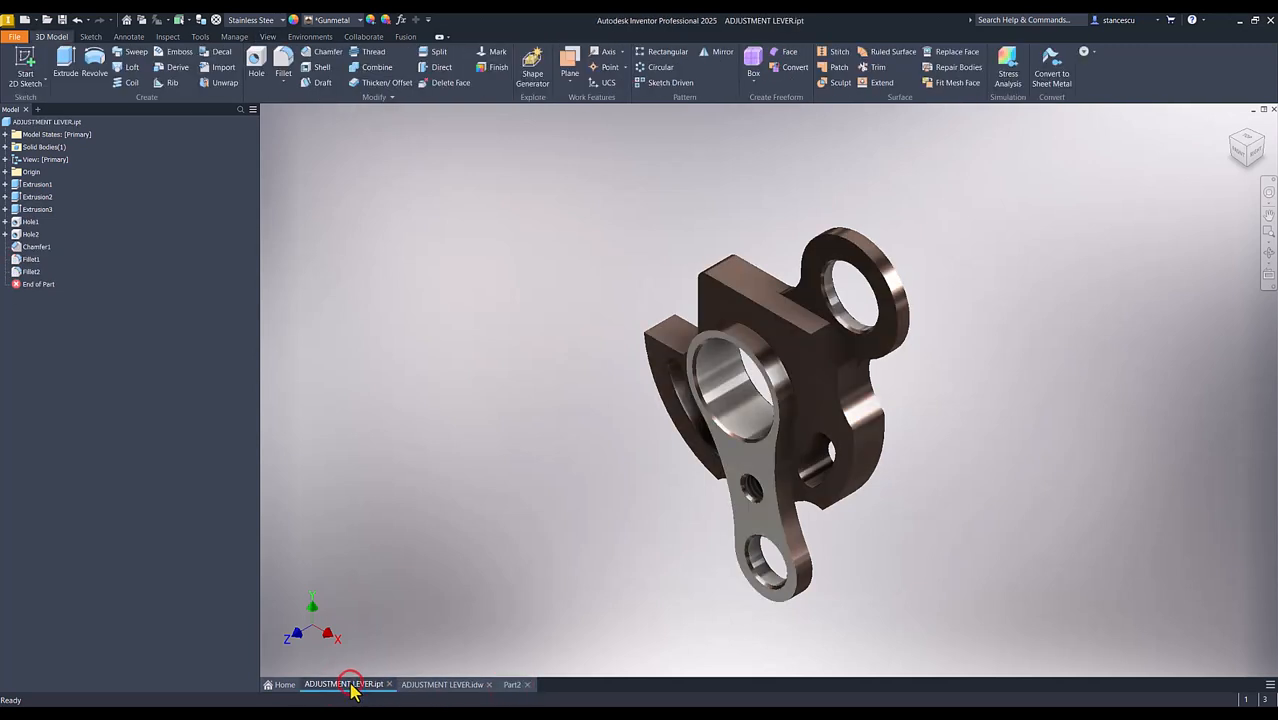
pyautogui.click(511, 686)
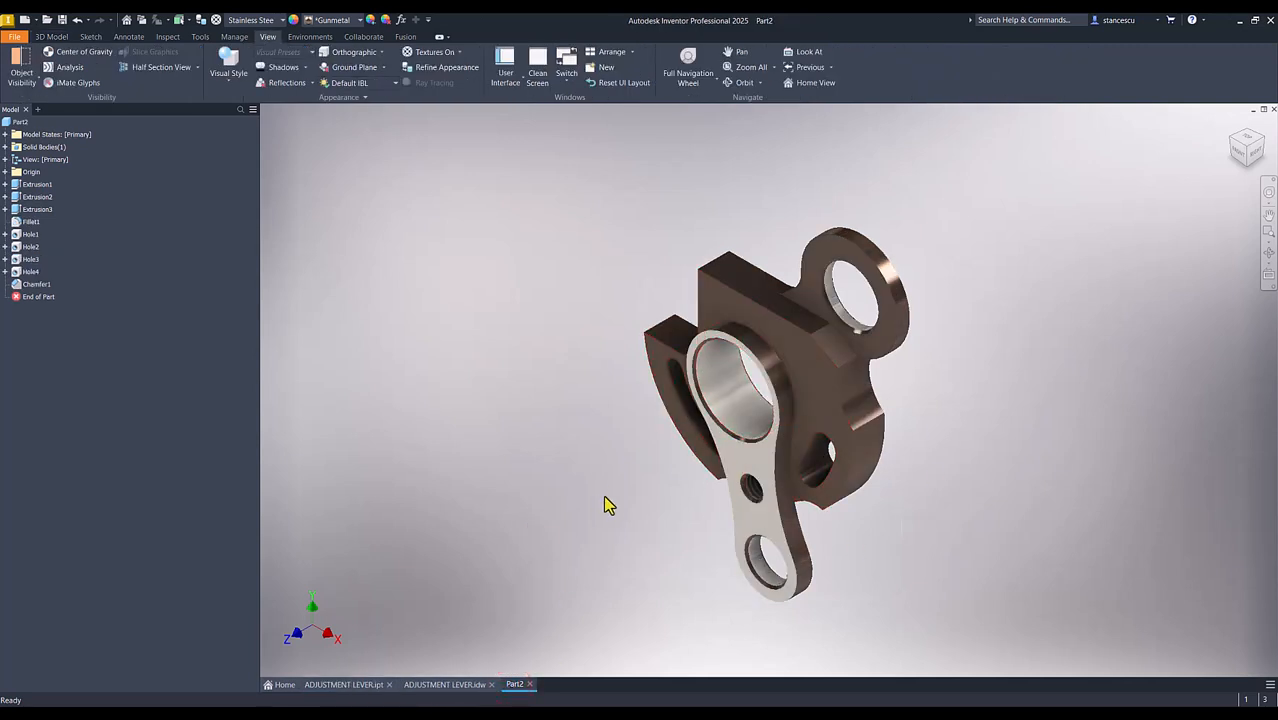
# Step: Change Part2's lighting style to Two Lights
pyautogui.moveTo(630, 481); pyautogui.dragTo(865, 441, button='middle')
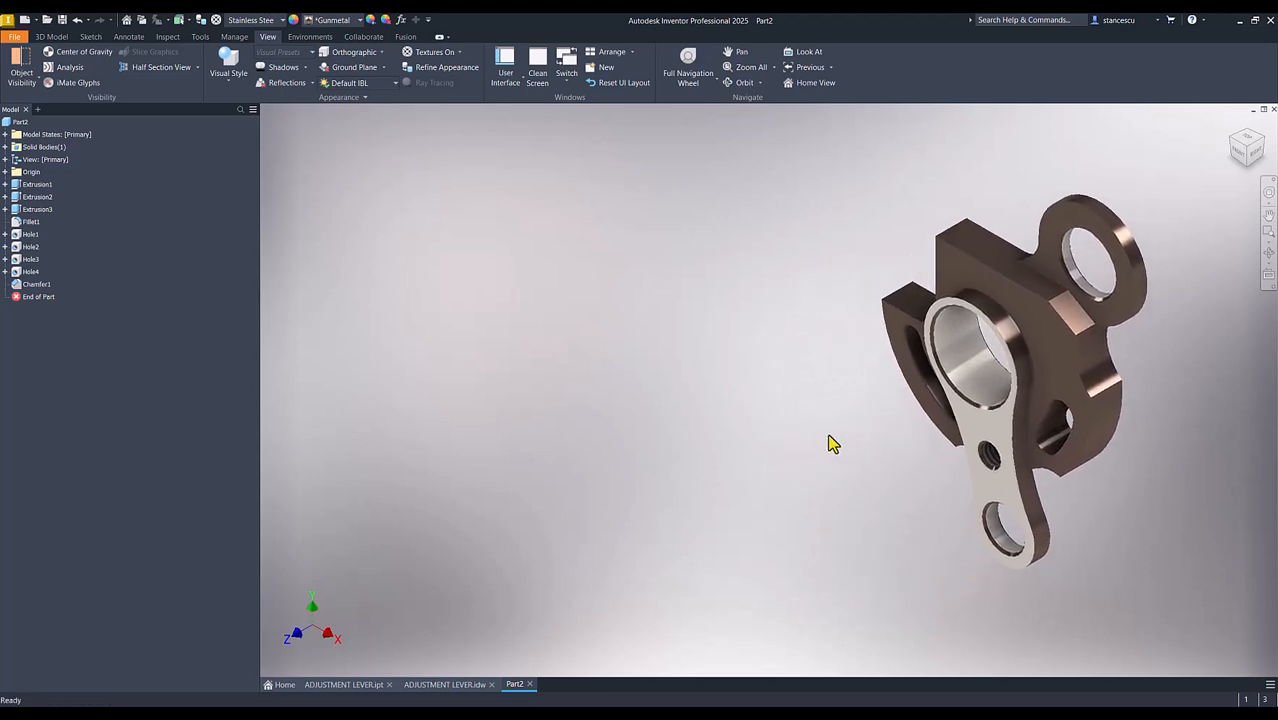
pyautogui.click(386, 86)
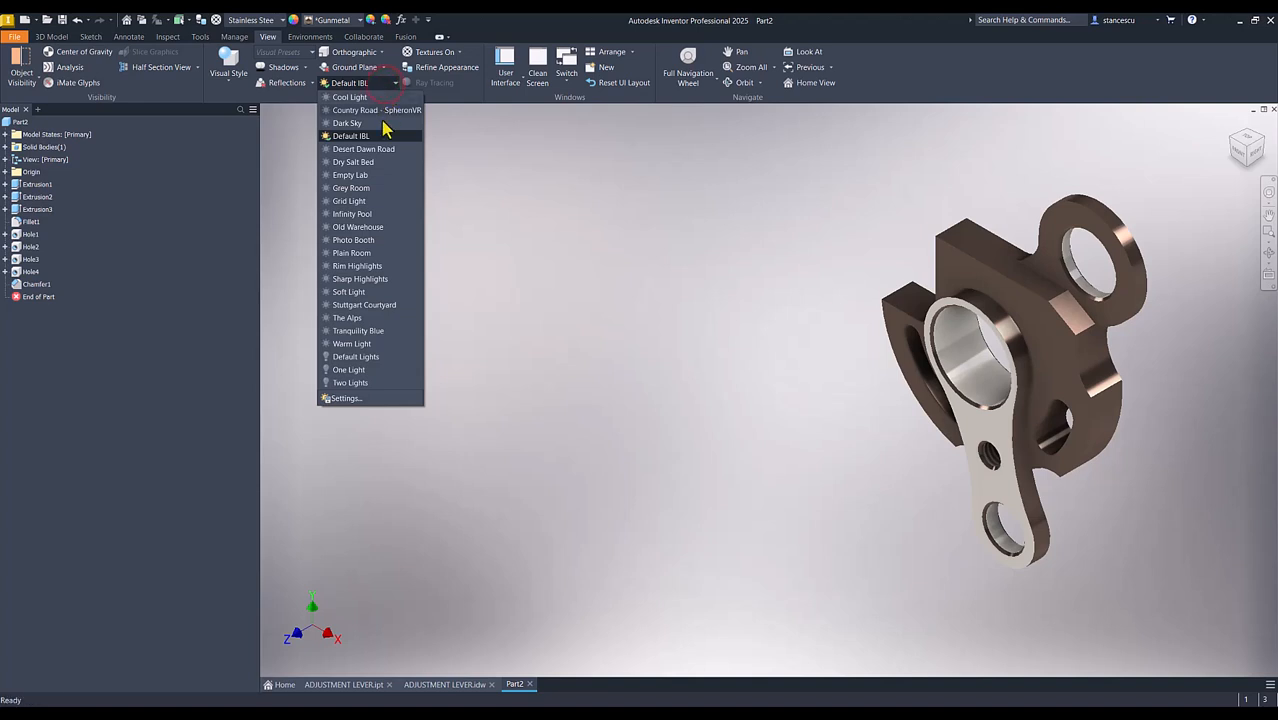
pyautogui.click(354, 382)
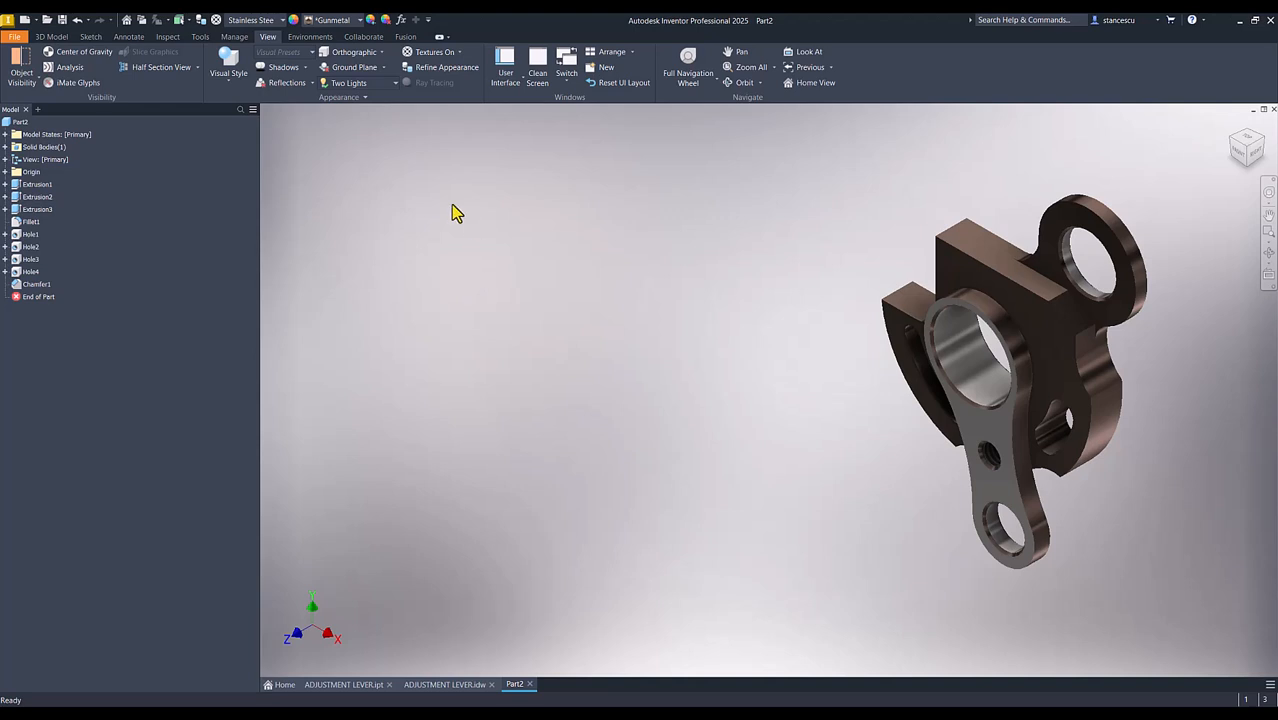
# Step: Open the Two Lights style settings, review Light1 and Light2, and set Light2's color to white
pyautogui.click(395, 83)
pyautogui.click(347, 408)
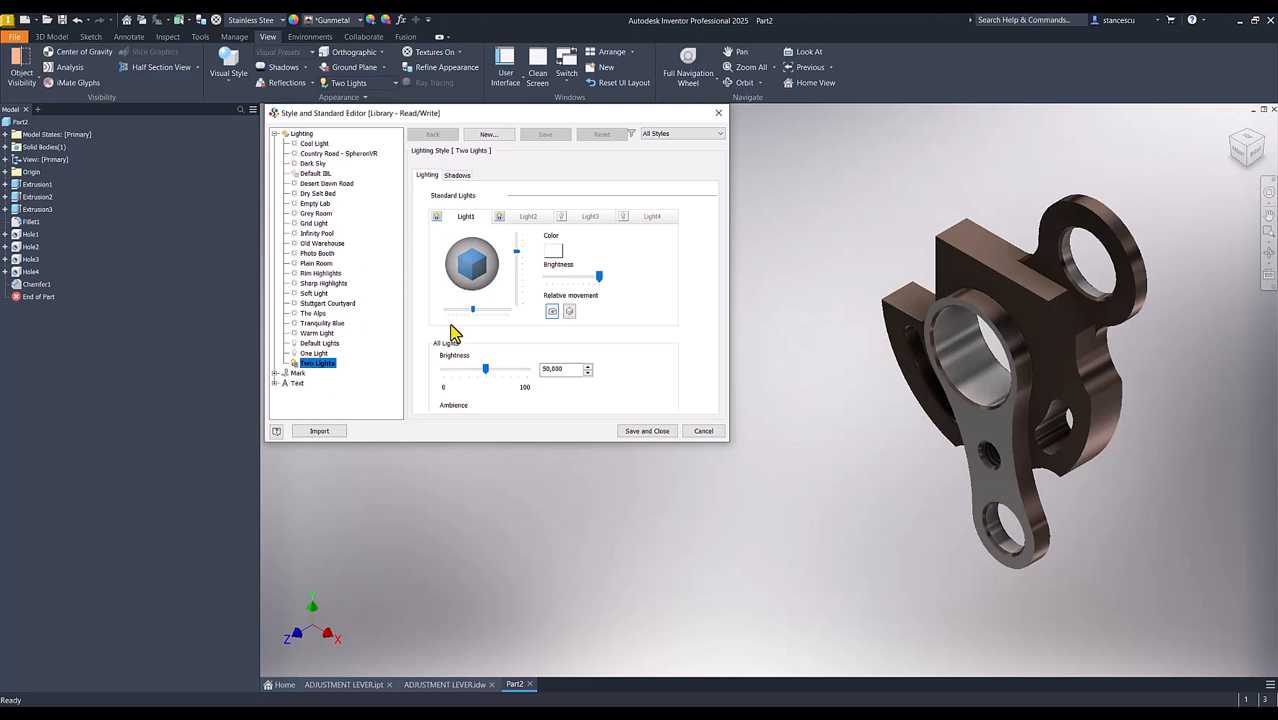
pyautogui.click(527, 216)
pyautogui.click(471, 217)
pyautogui.click(521, 217)
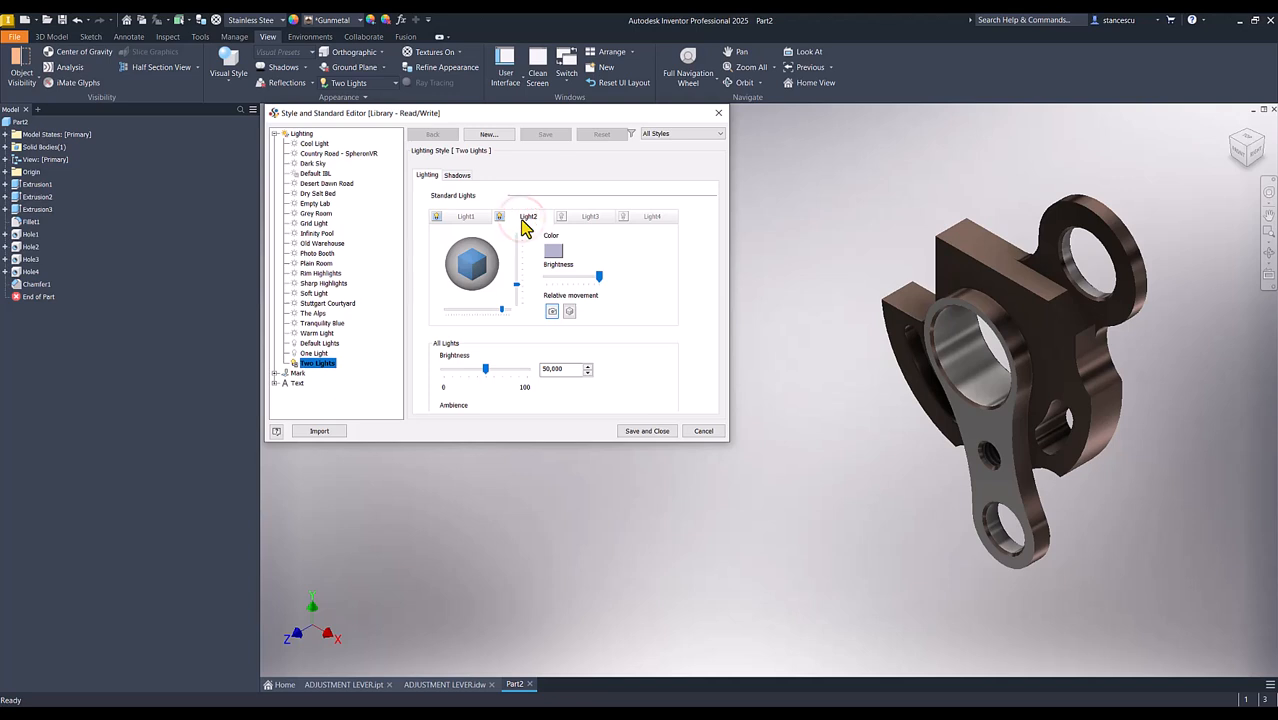
pyautogui.click(466, 217)
pyautogui.click(522, 218)
pyautogui.click(554, 252)
pyautogui.click(548, 285)
pyautogui.click(455, 369)
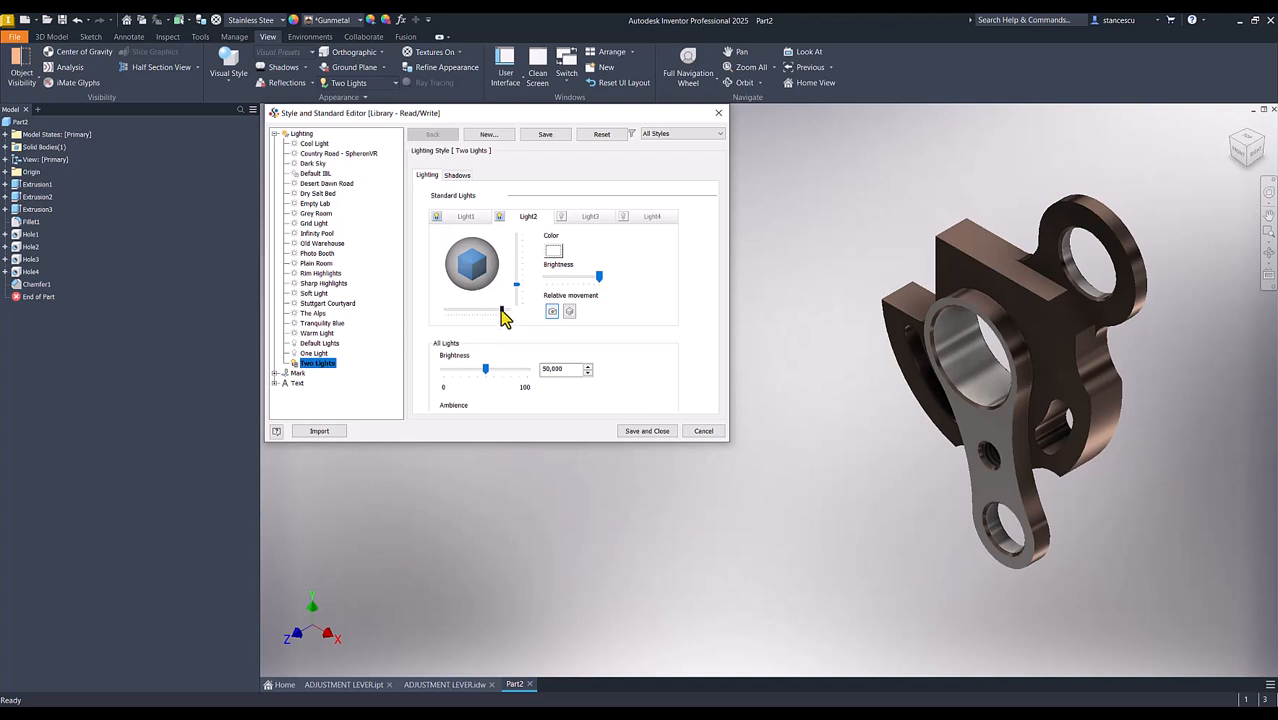
# Step: Reposition Light2 by shifting its horizontal angle to about 71 and raising its vertical angle
pyautogui.moveTo(505, 318)
pyautogui.mouseDown()
pyautogui.moveTo(482, 318)
pyautogui.moveTo(494, 320)
pyautogui.mouseUp()
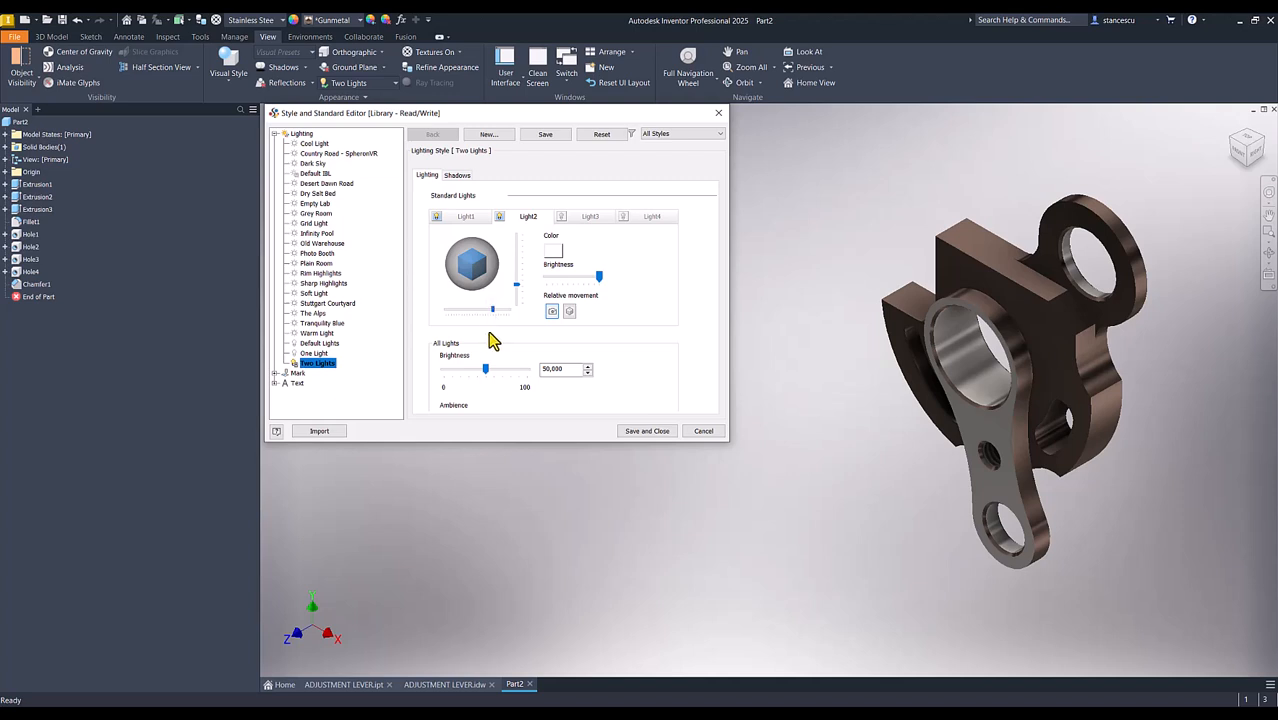
pyautogui.moveTo(493, 312); pyautogui.dragTo(490, 318)
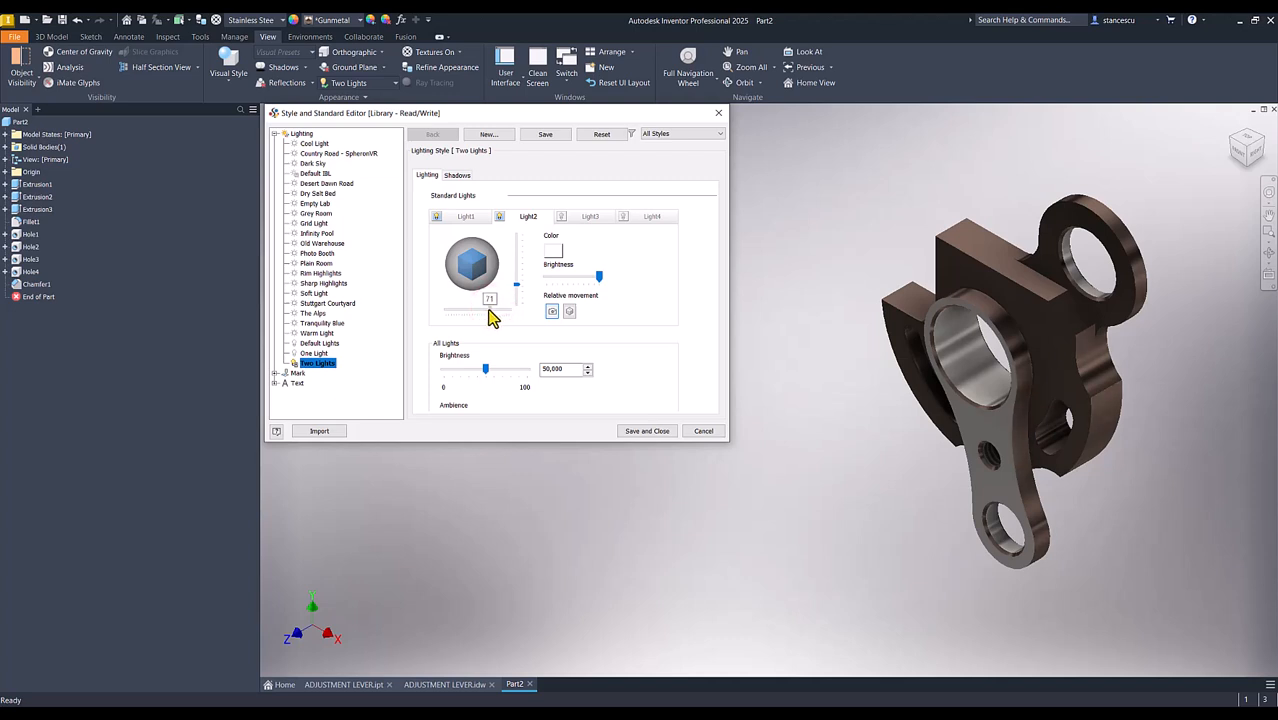
pyautogui.moveTo(491, 318); pyautogui.dragTo(492, 318)
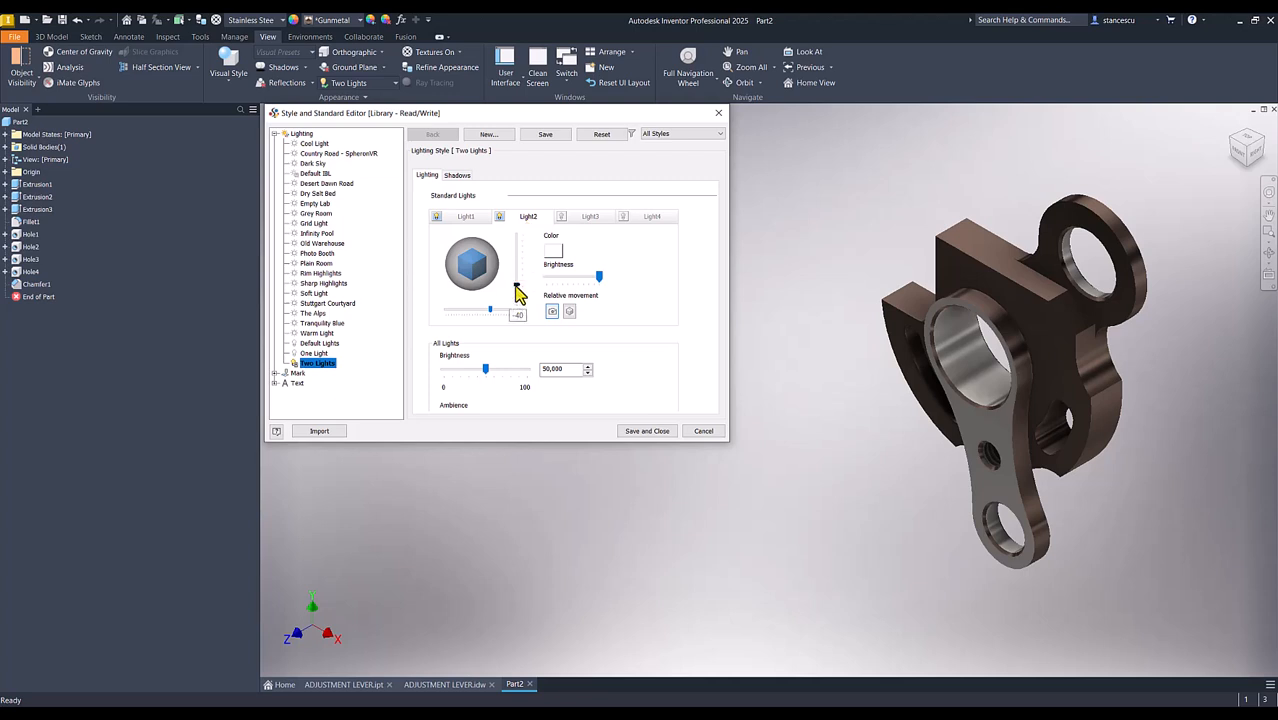
pyautogui.moveTo(518, 292); pyautogui.dragTo(520, 272)
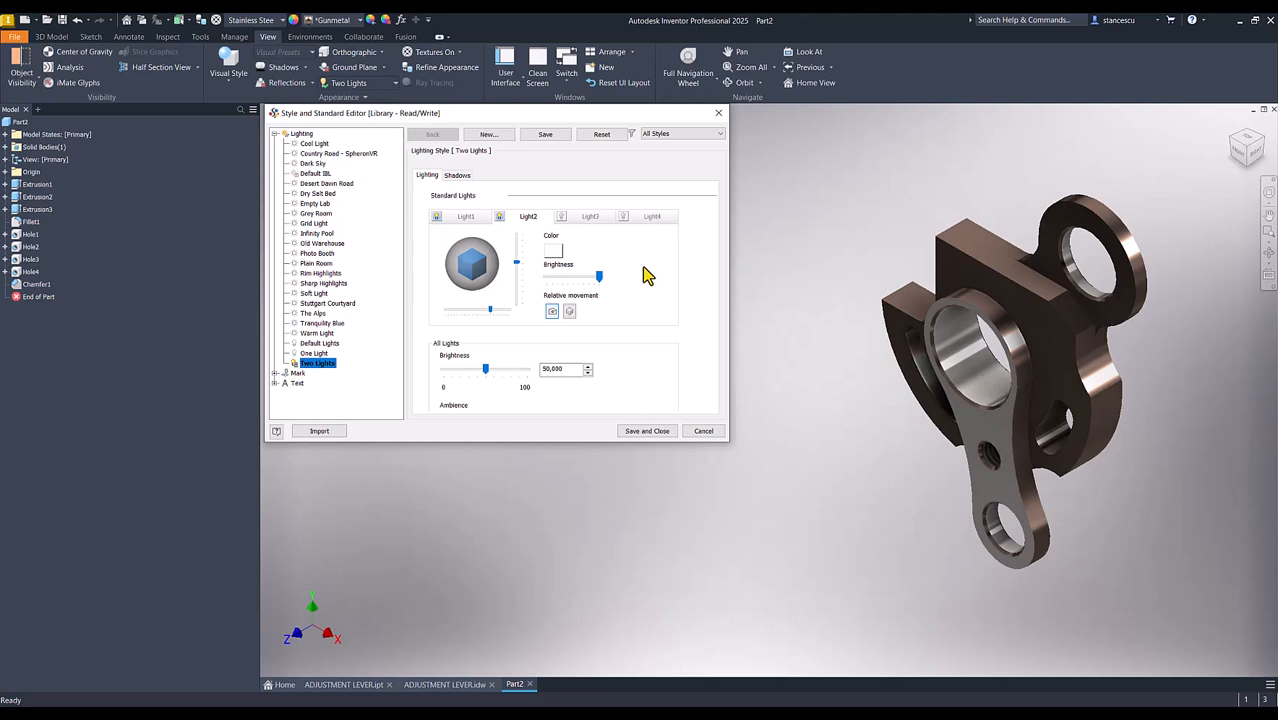
# Step: Reposition Light1 of the Two Lights style by reducing its horizontal angle slightly and lowering its vertical angle, then save the style
pyautogui.click(456, 218)
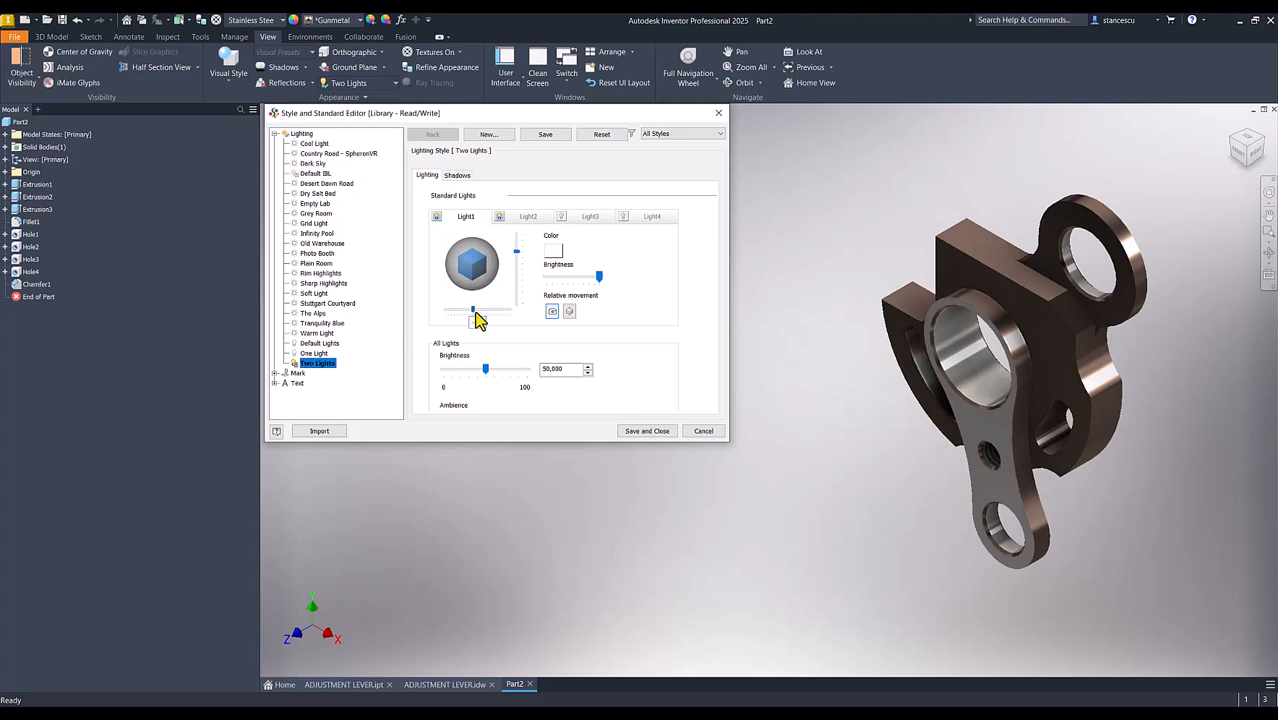
pyautogui.moveTo(474, 316)
pyautogui.mouseDown()
pyautogui.moveTo(462, 310)
pyautogui.moveTo(472, 318)
pyautogui.mouseUp()
pyautogui.moveTo(518, 263)
pyautogui.mouseDown()
pyautogui.moveTo(516, 251)
pyautogui.moveTo(520, 272)
pyautogui.mouseUp()
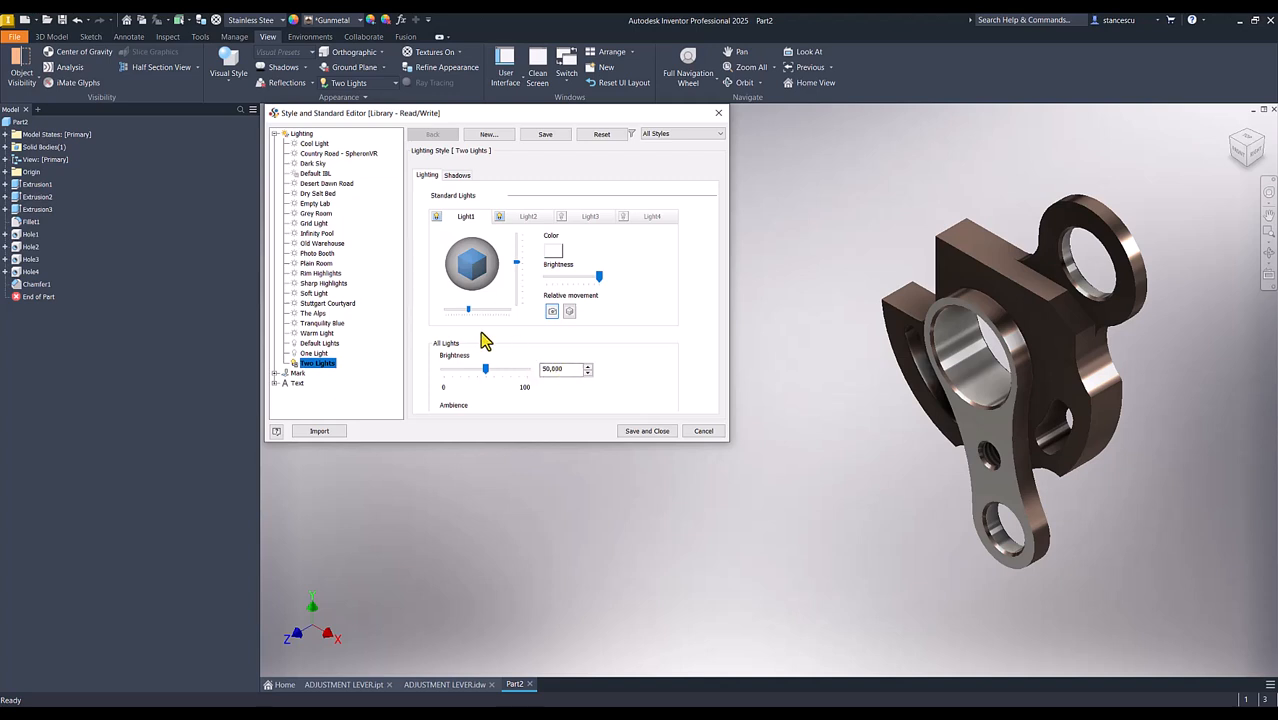
pyautogui.click(651, 431)
pyautogui.click(640, 358)
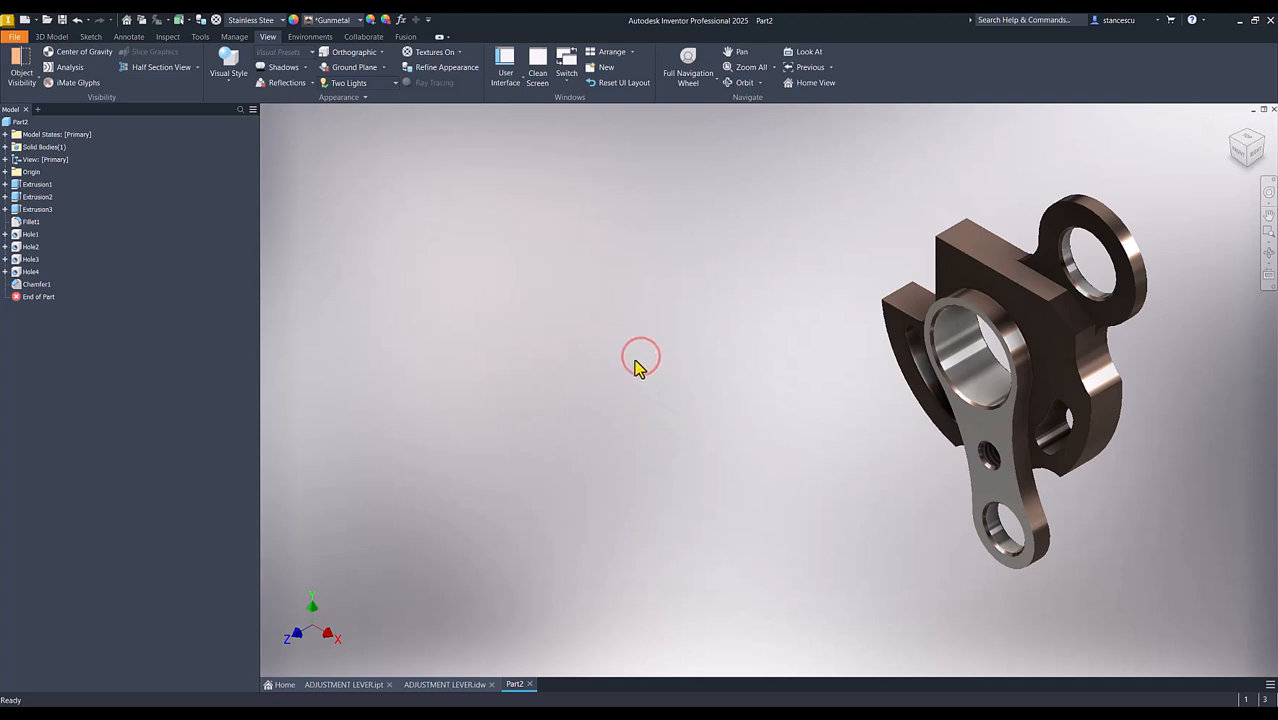
# Step: Restore Part2's home view and compare its geometry and appearance with the ADJUSTMENT LEVER.ipt model
pyautogui.press('F6')
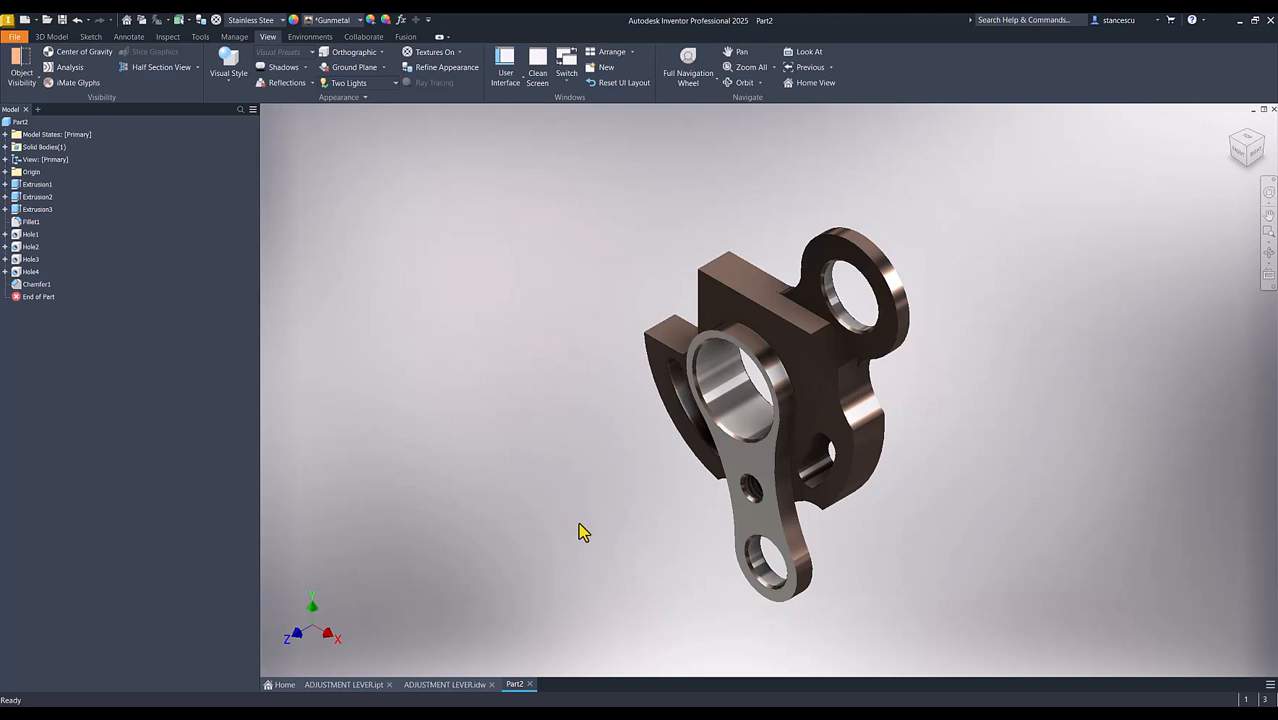
pyautogui.click(358, 689)
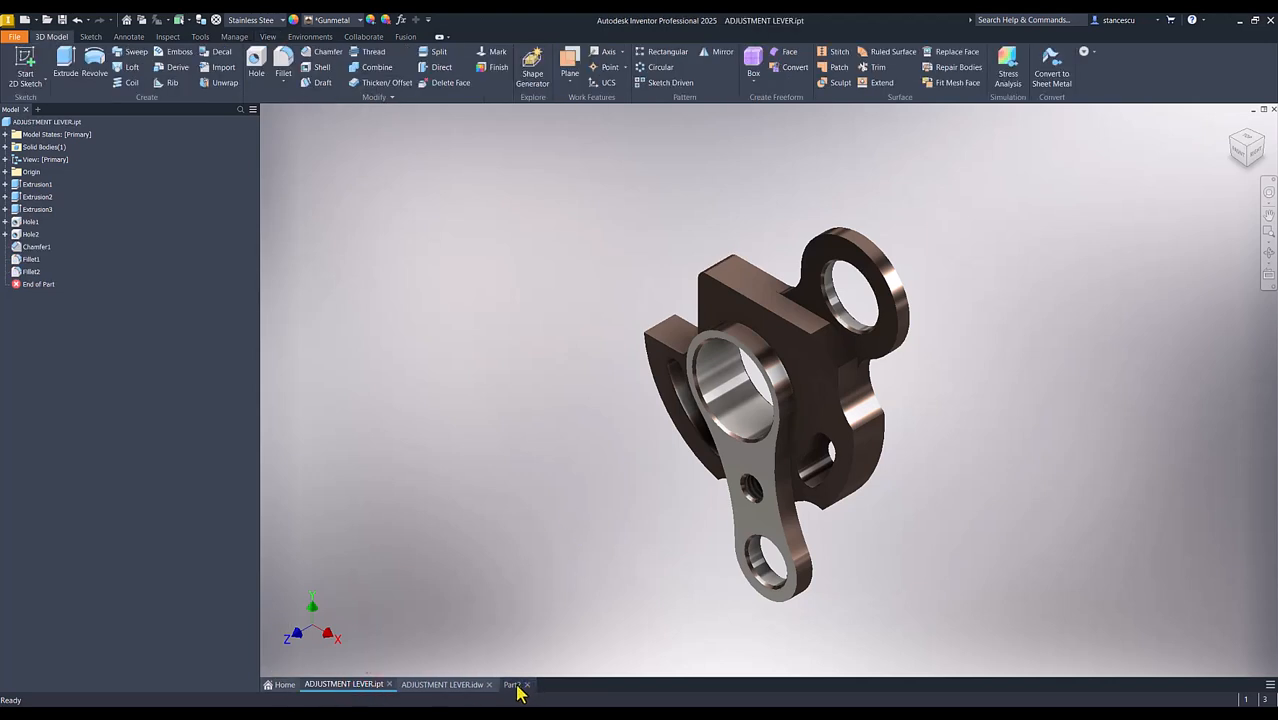
pyautogui.click(514, 688)
pyautogui.click(336, 688)
pyautogui.click(511, 686)
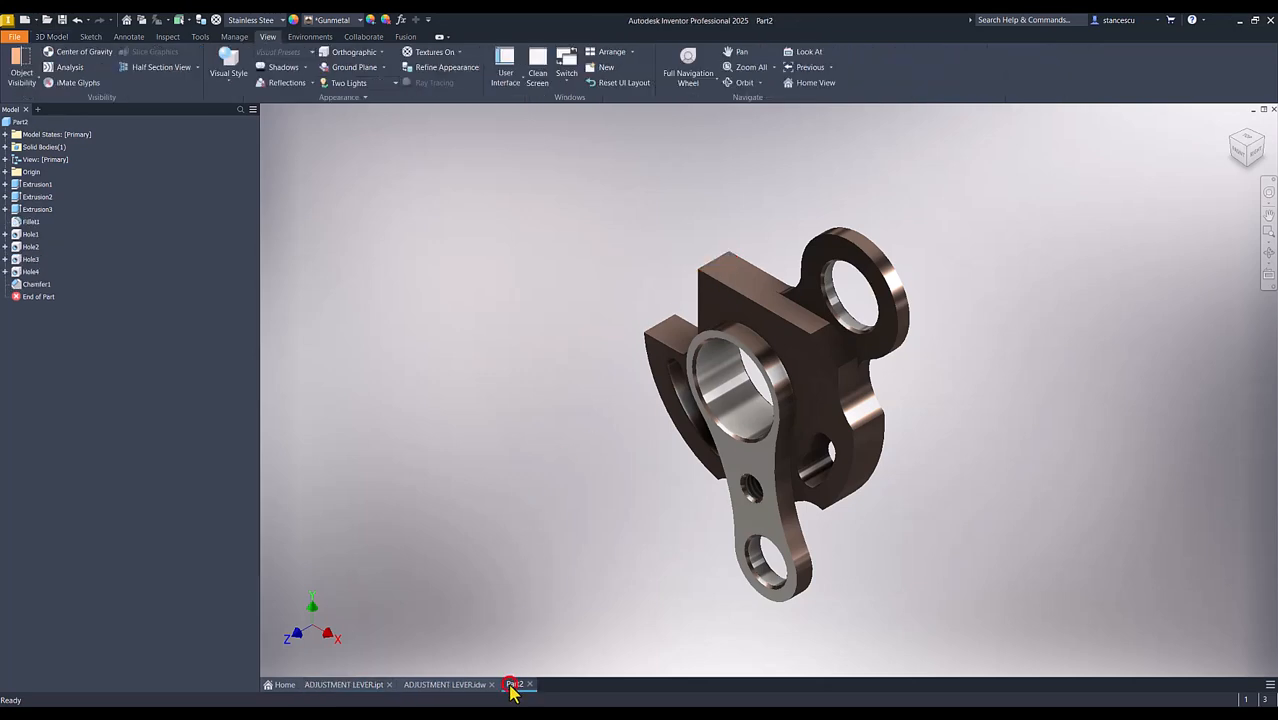
# Step: Check the corner radius in the drawing and add the missing 2 mm fillet to the plate's upper outer corner edge in Part2
pyautogui.click(437, 685)
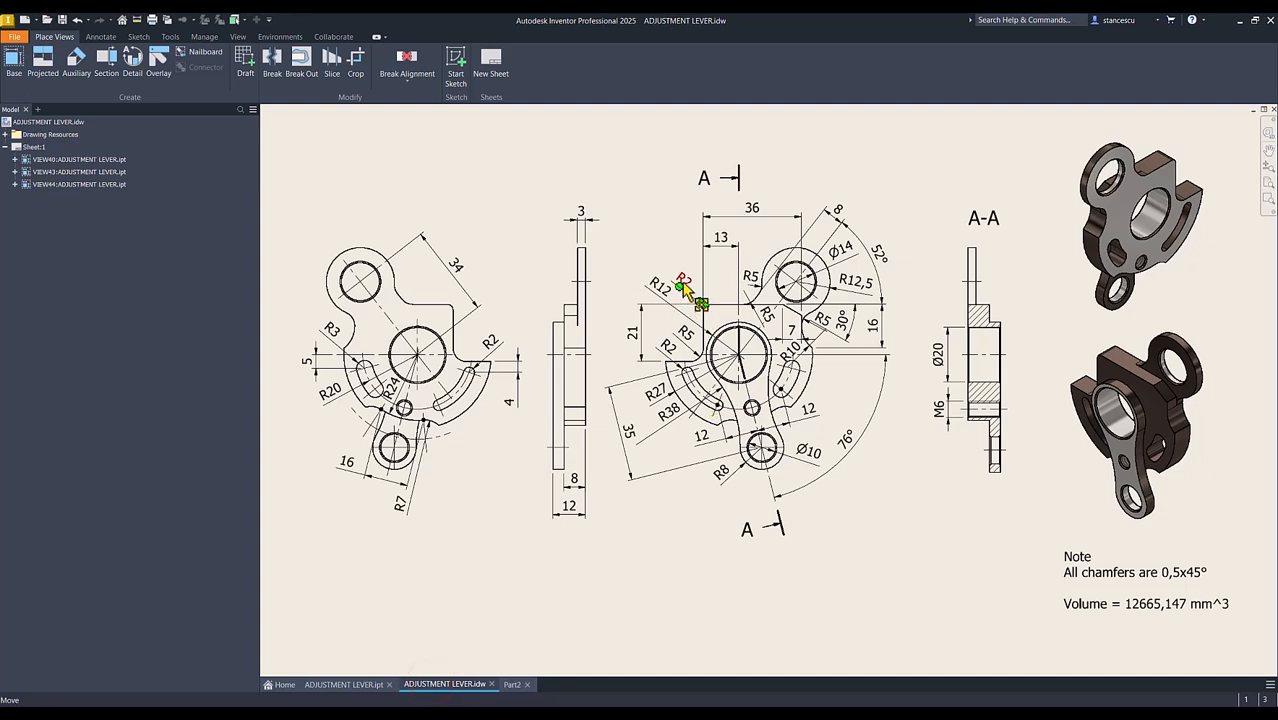
pyautogui.click(512, 684)
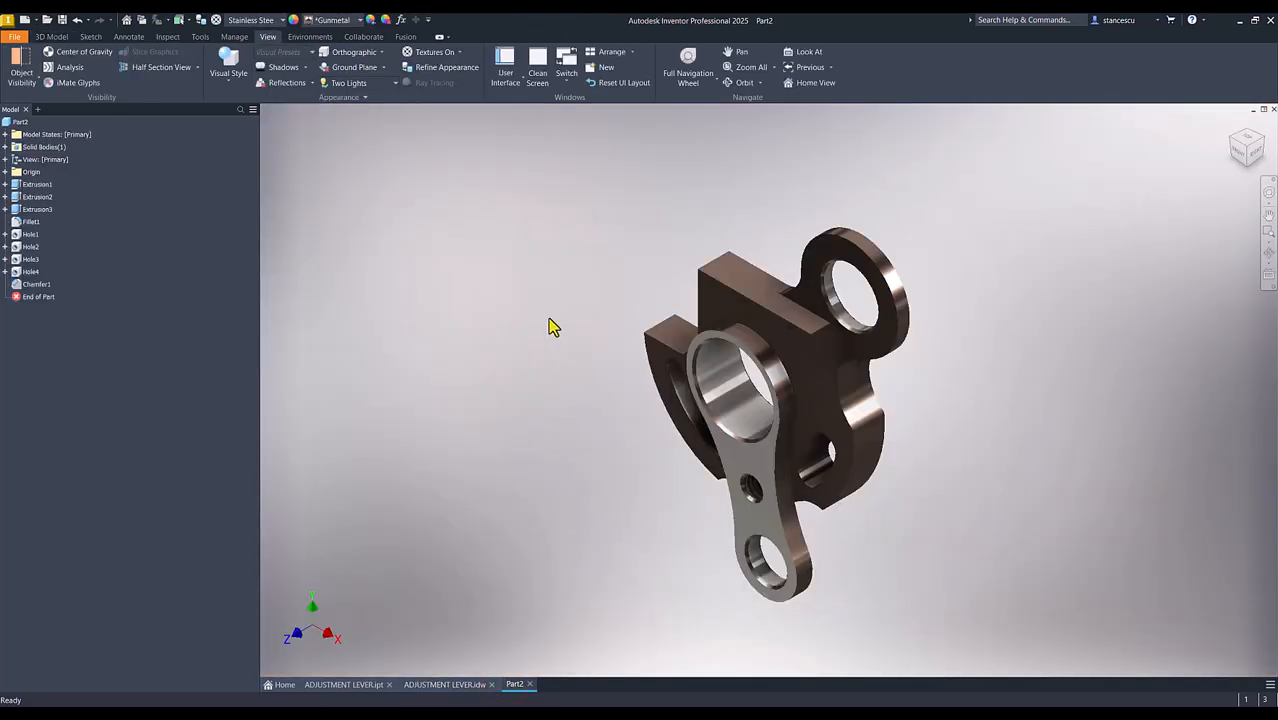
pyautogui.click(716, 254)
pyautogui.click(733, 255)
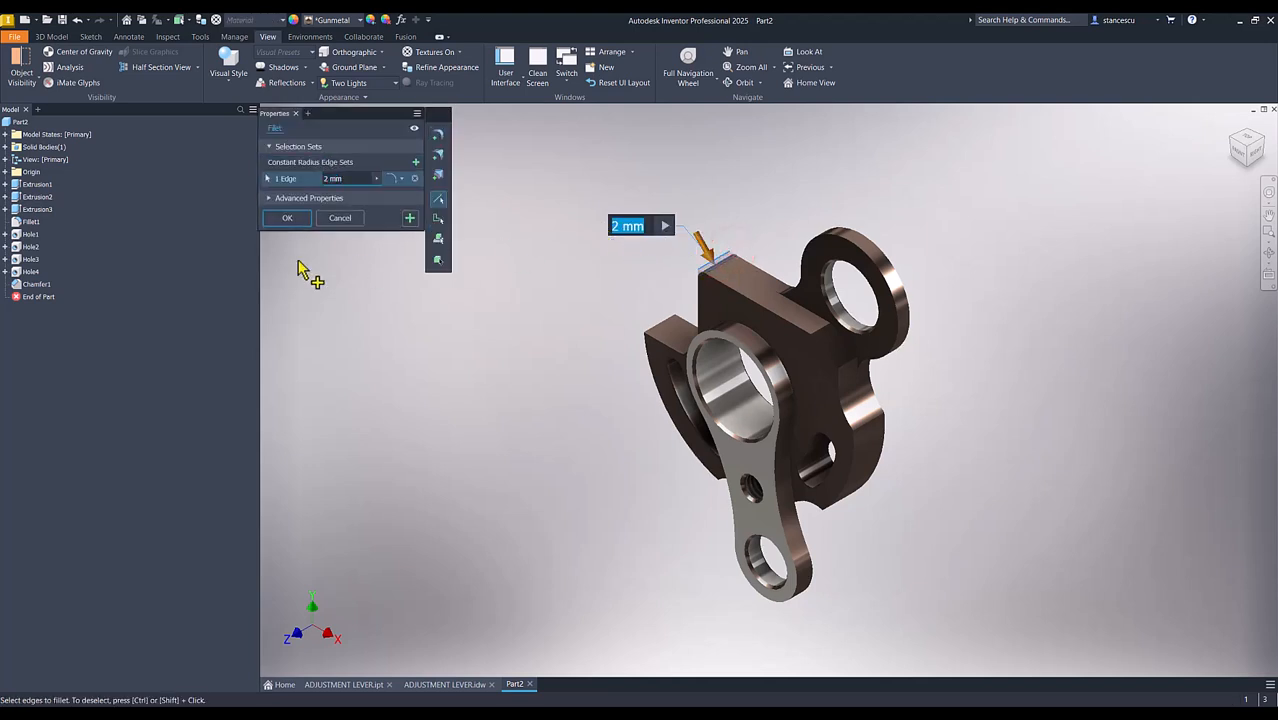
pyautogui.click(289, 220)
pyautogui.click(415, 360)
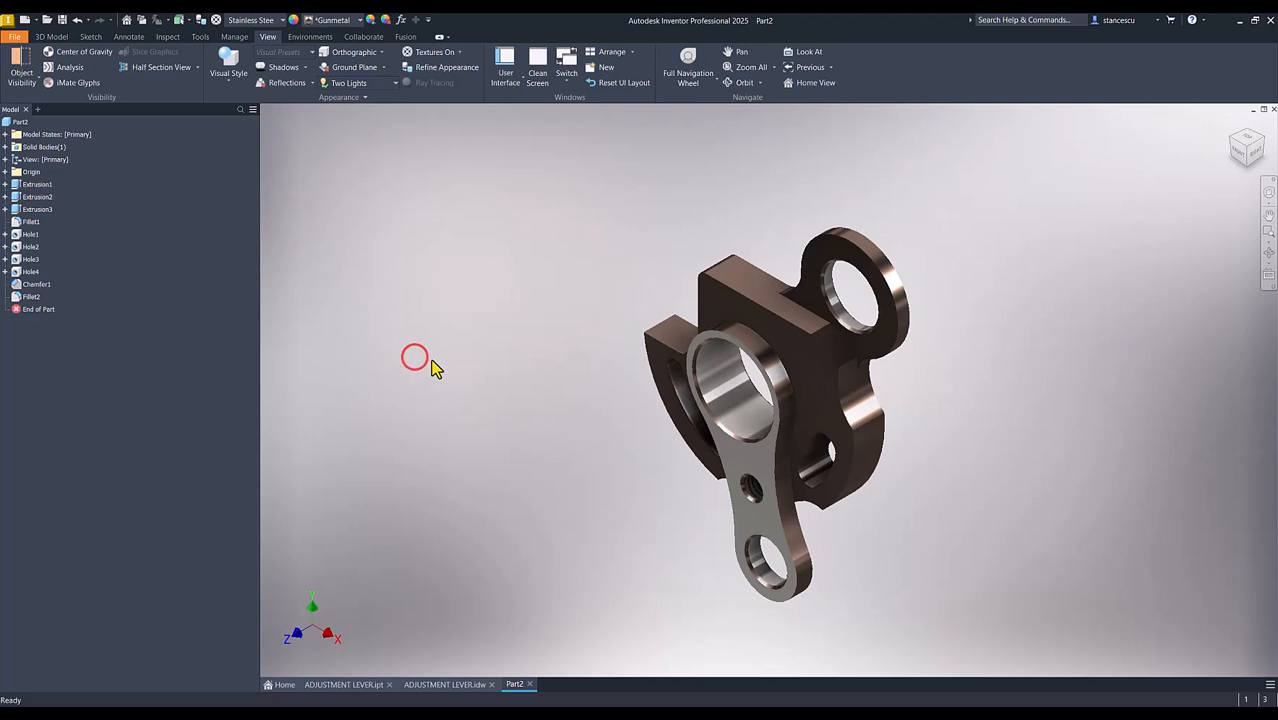
# Step: Update the physical properties in Part2's iProperties and copy the volume value
pyautogui.click(7, 121)
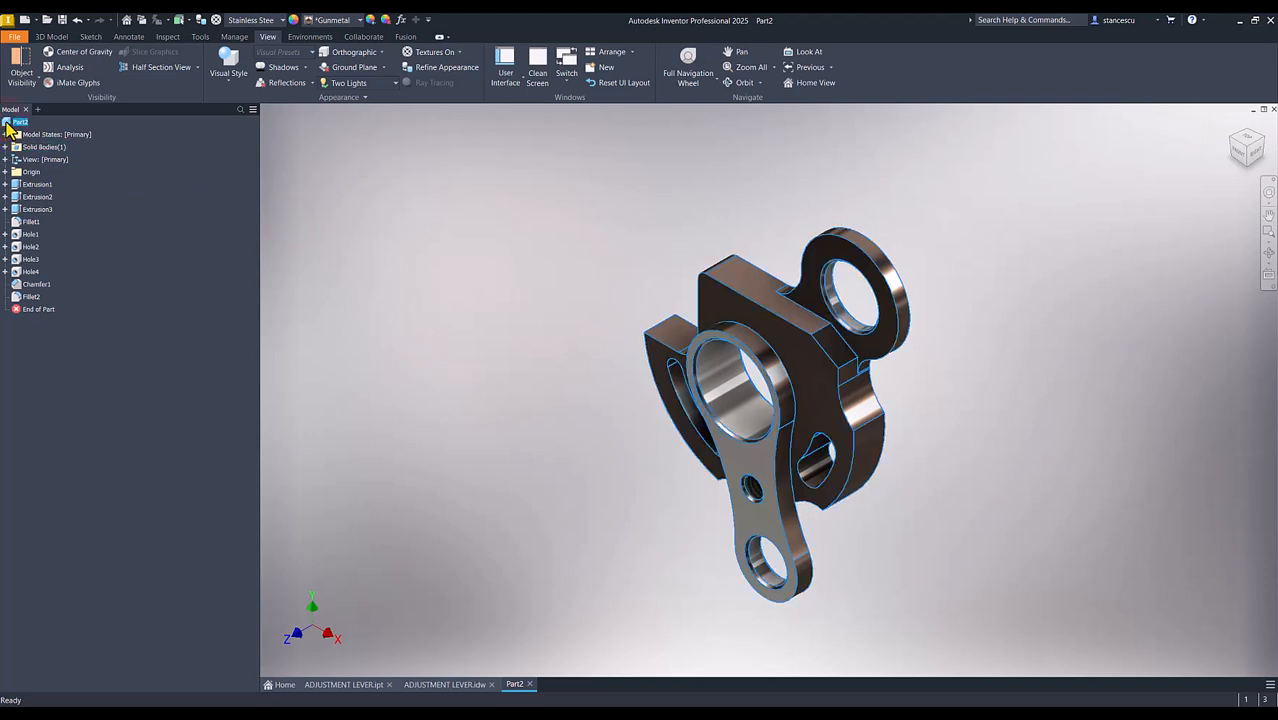
pyautogui.rightClick(7, 121)
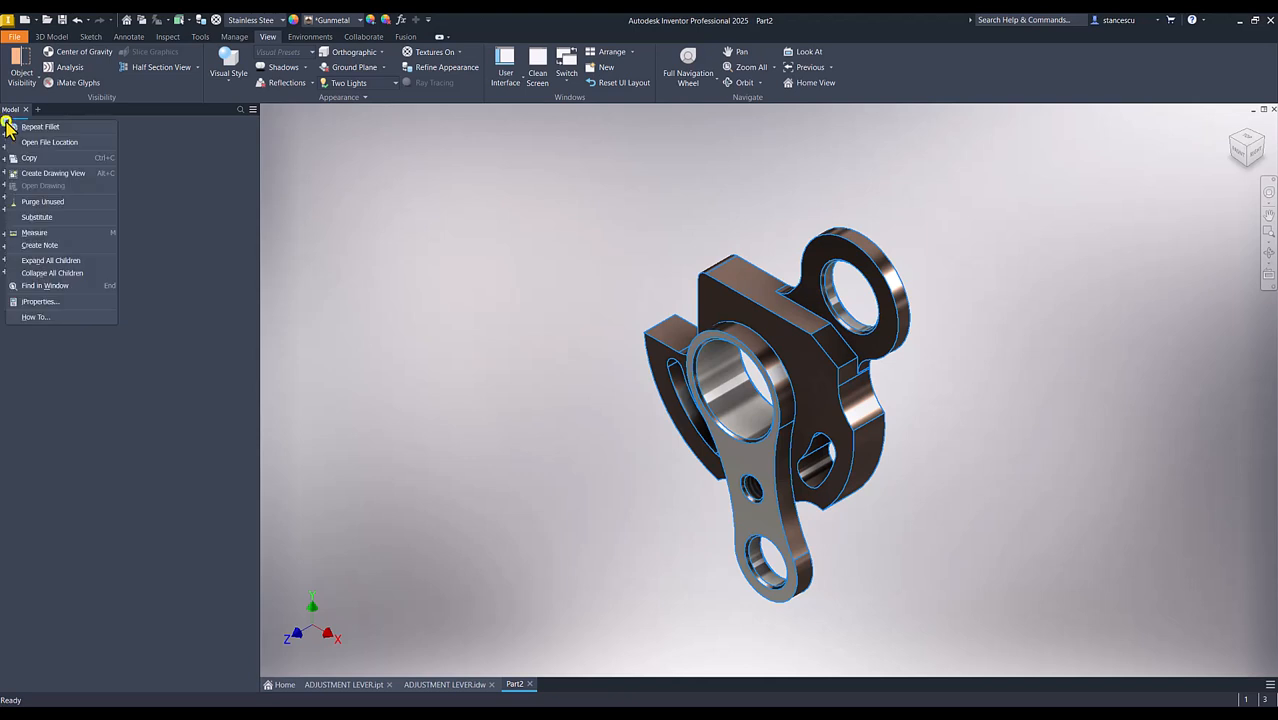
pyautogui.click(38, 302)
pyautogui.click(669, 190)
pyautogui.click(732, 218)
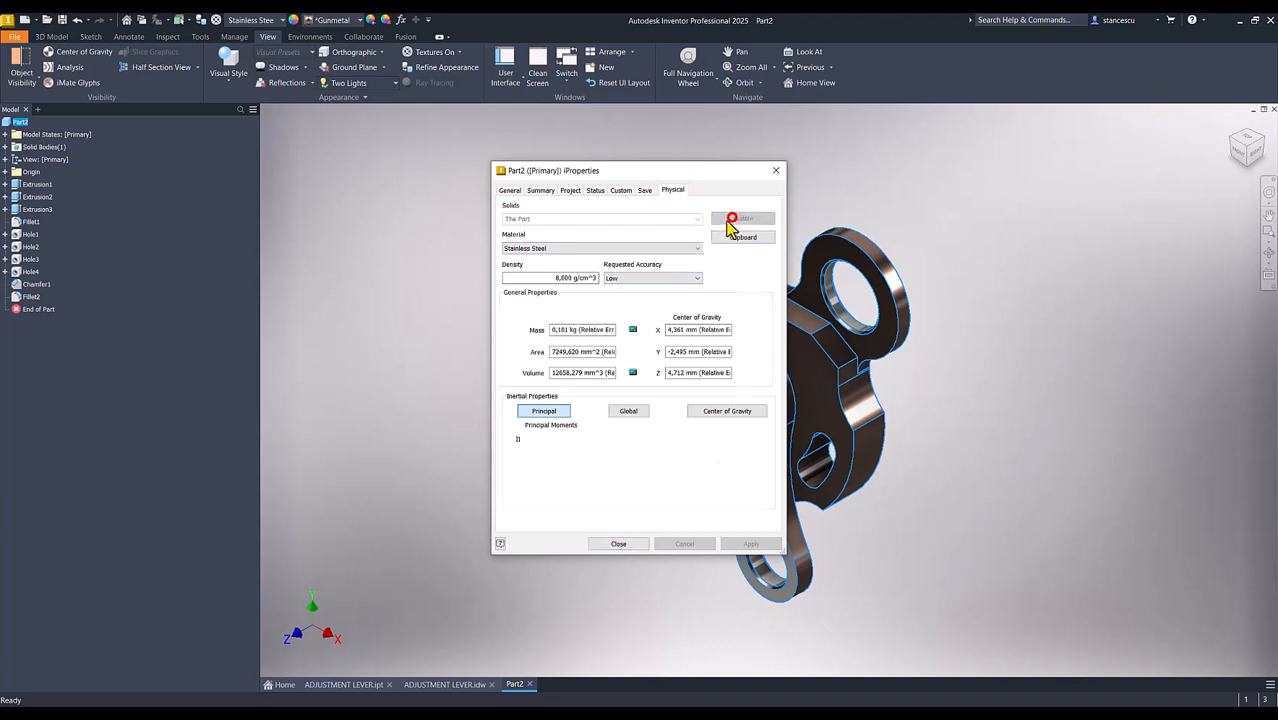
pyautogui.click(602, 372)
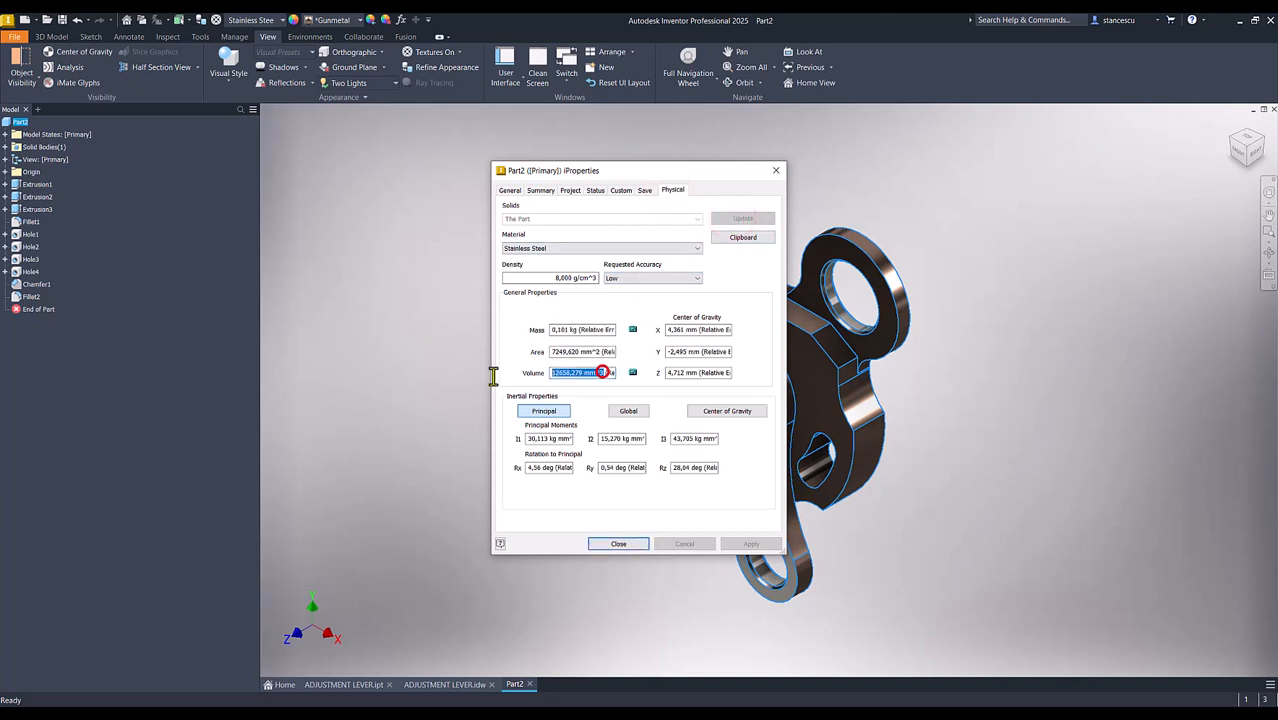
pyautogui.hotkey('ctrl', 'c')
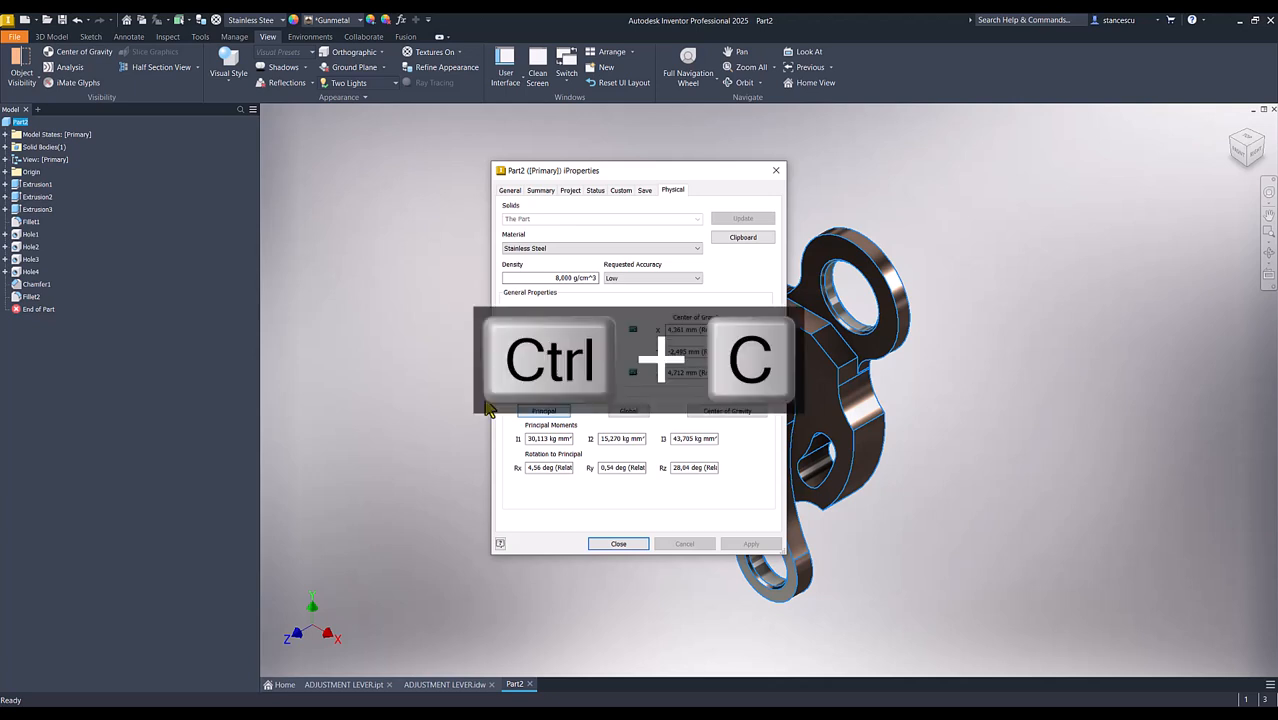
pyautogui.click(617, 544)
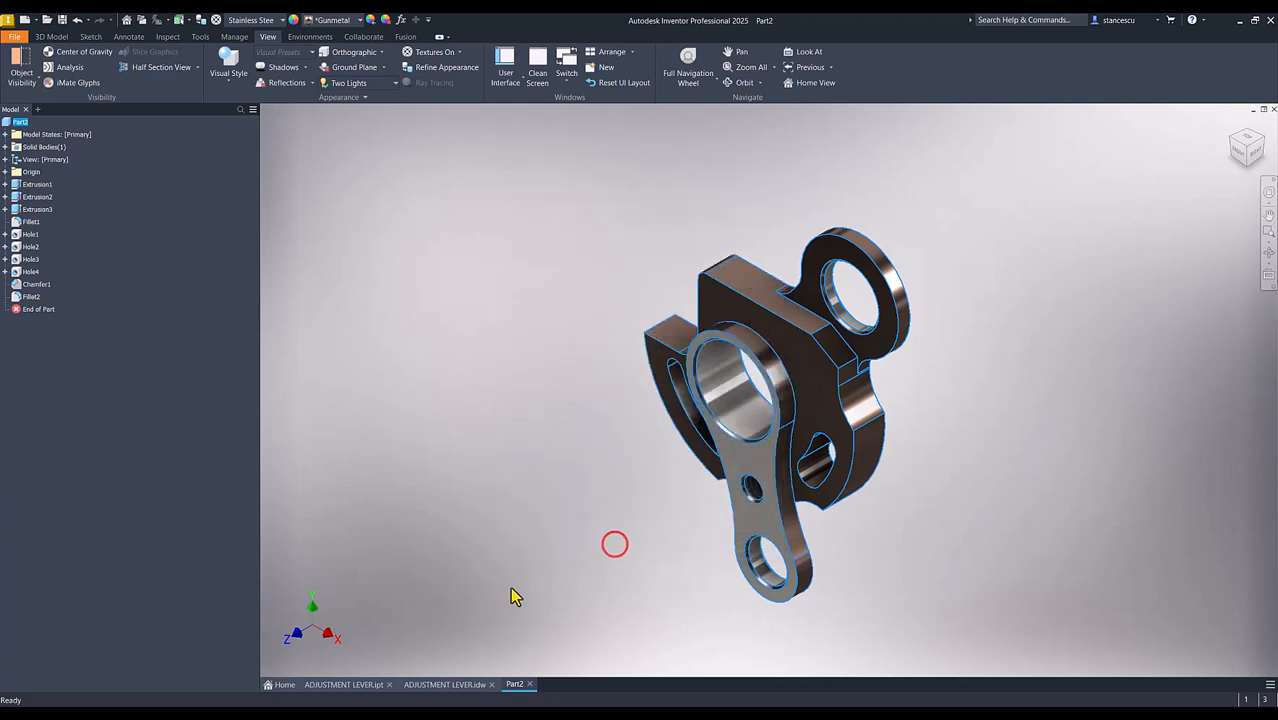
# Step: Replace the volume in the ADJUSTMENT LEVER.idw drawing note with the copied value, 12658,279 mm^3
pyautogui.click(452, 686)
pyautogui.click(1147, 604)
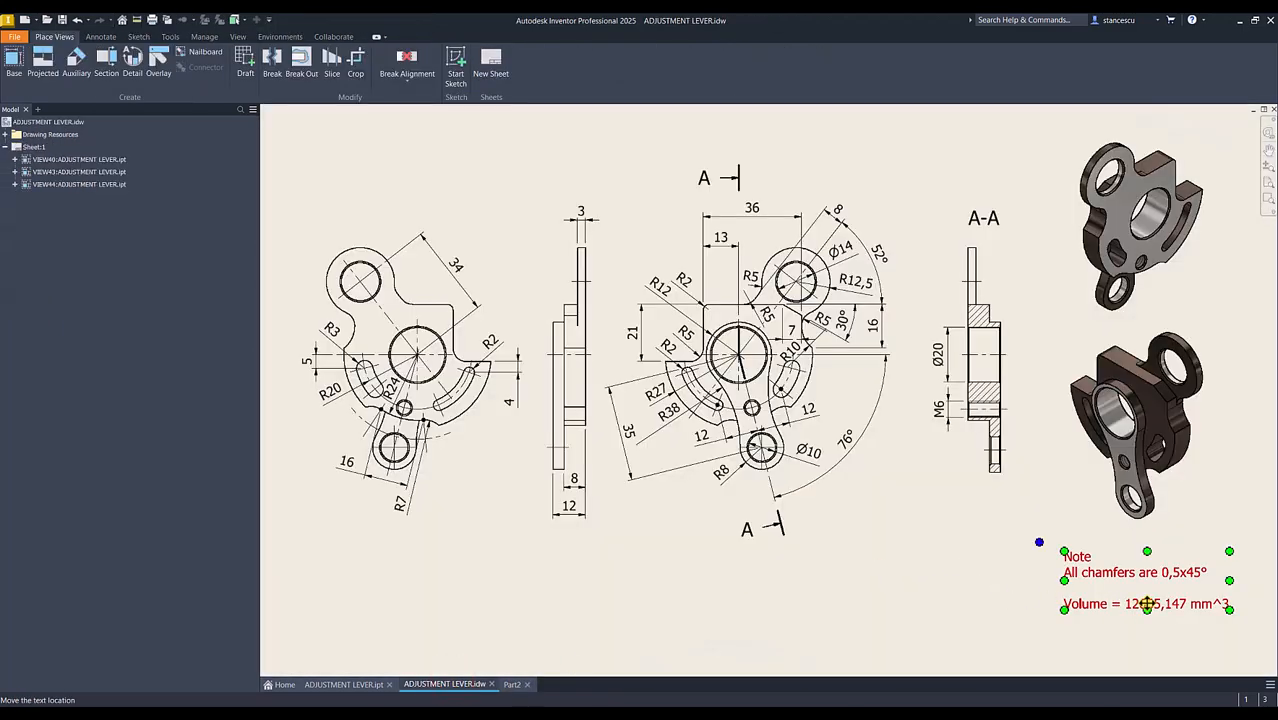
pyautogui.doubleClick(1147, 604)
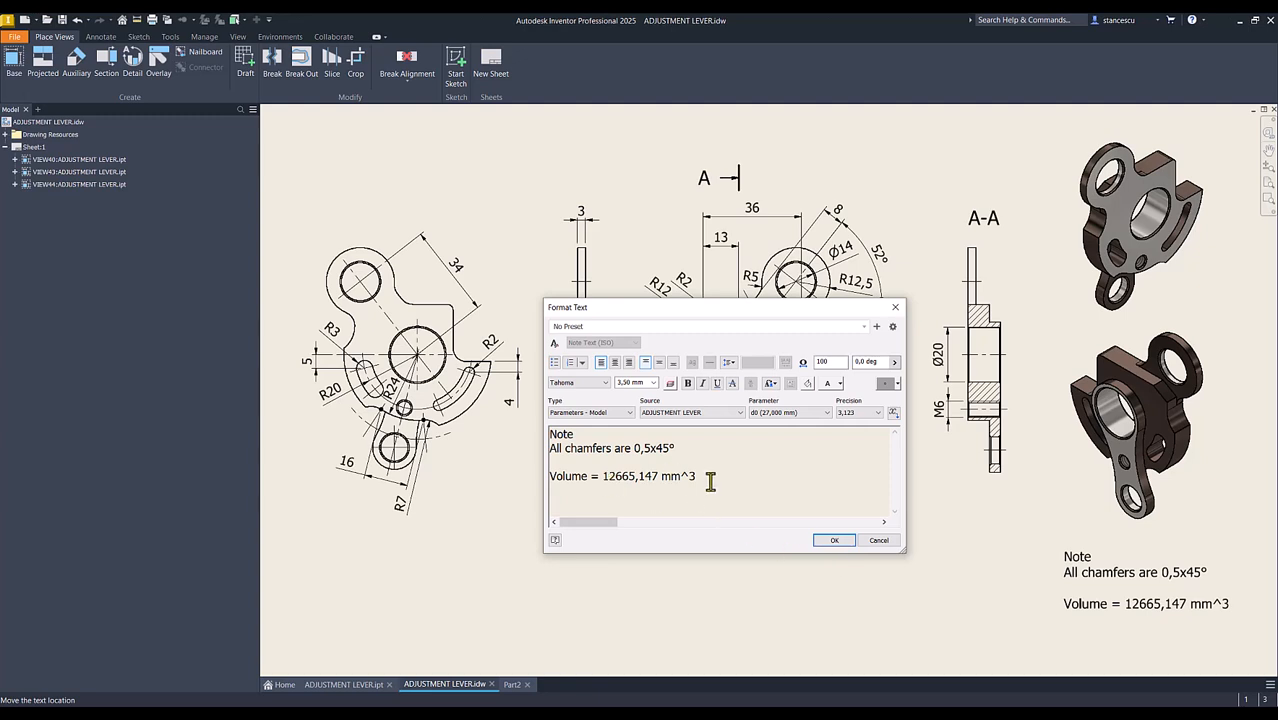
pyautogui.press('Return')
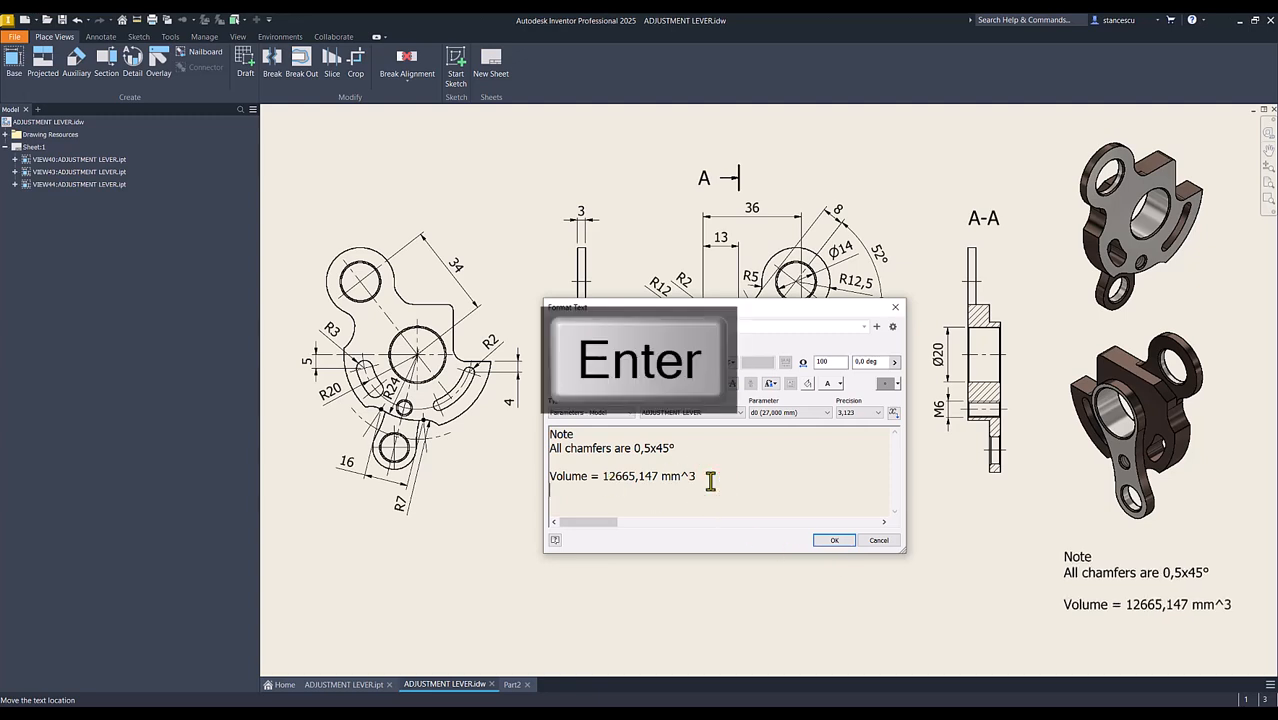
pyautogui.hotkey('ctrl', 'v')
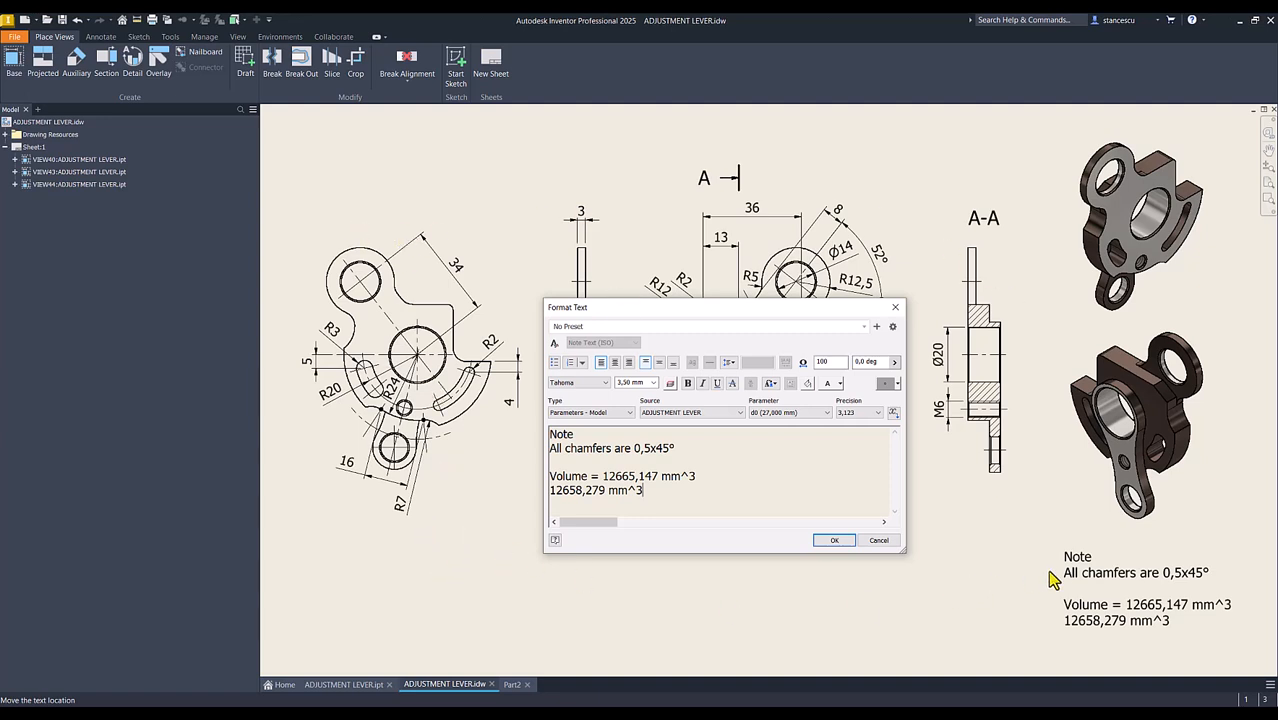
pyautogui.click(602, 476)
pyautogui.hotkey('shift', 'End')
pyautogui.press('Delete')
pyautogui.press('Delete')
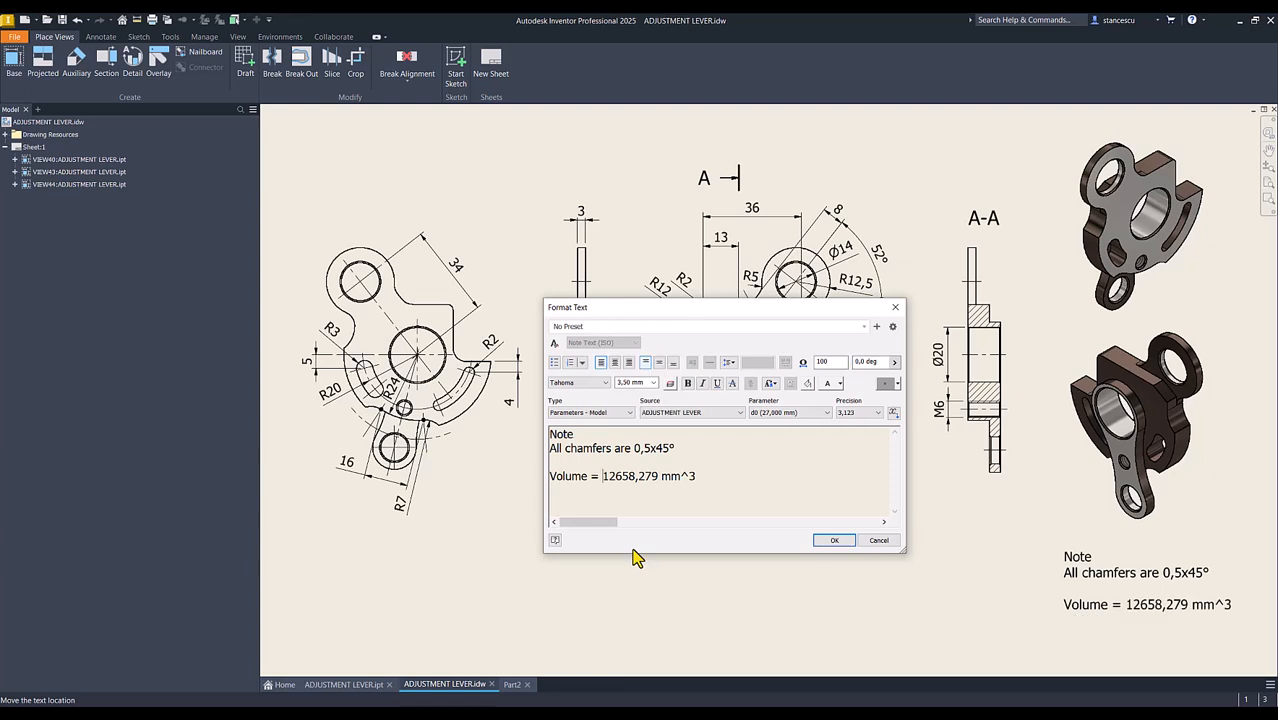
pyautogui.click(832, 541)
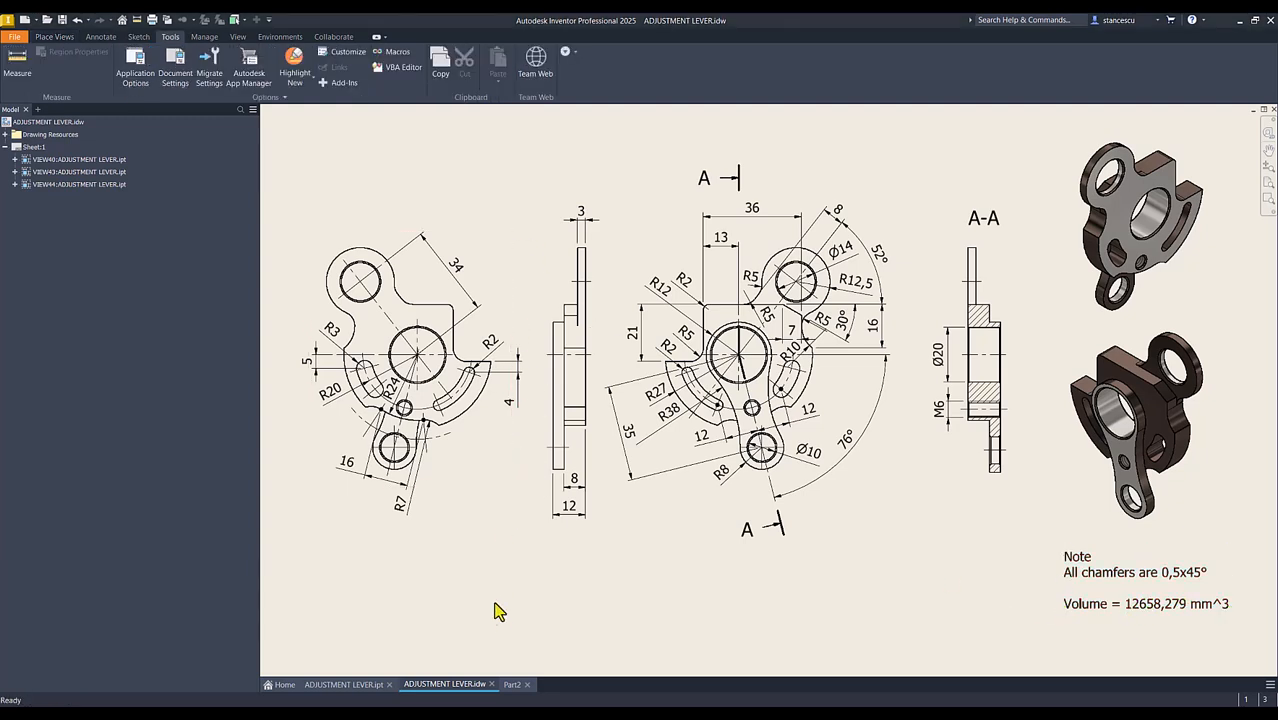
# Step: Set the initial display visual style to Shaded in Part2's document settings
pyautogui.click(510, 684)
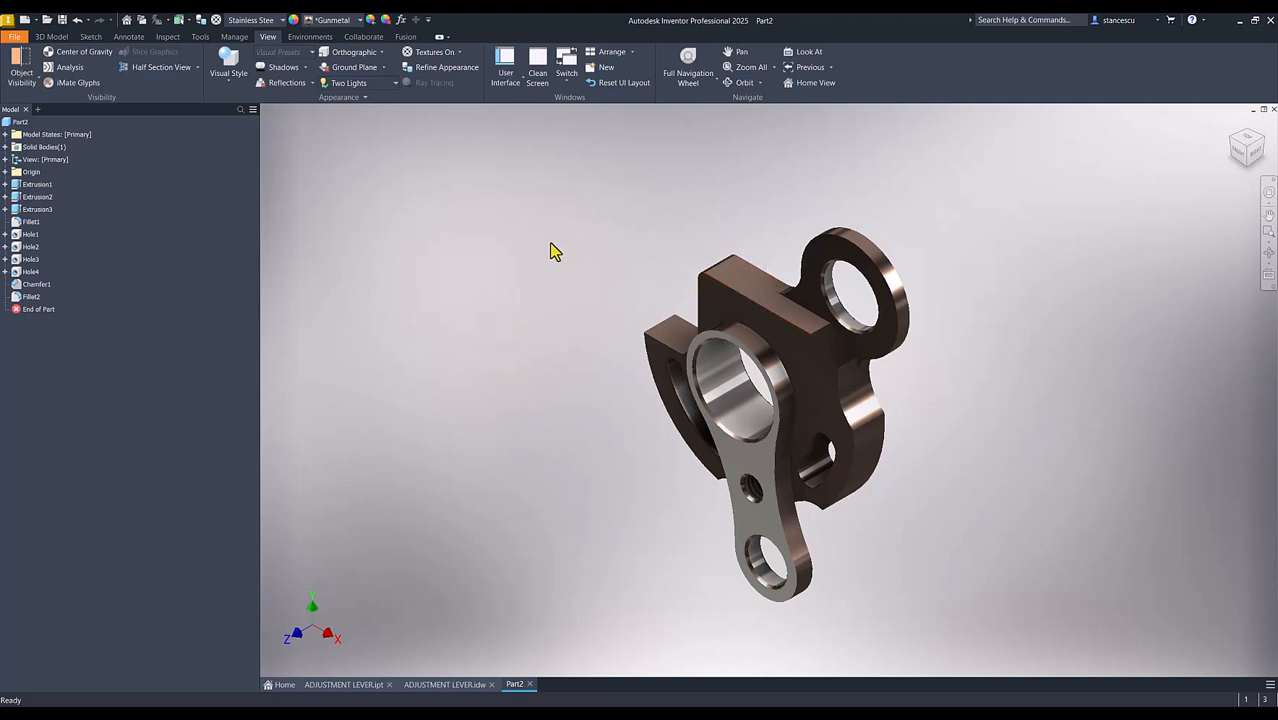
pyautogui.click(228, 70)
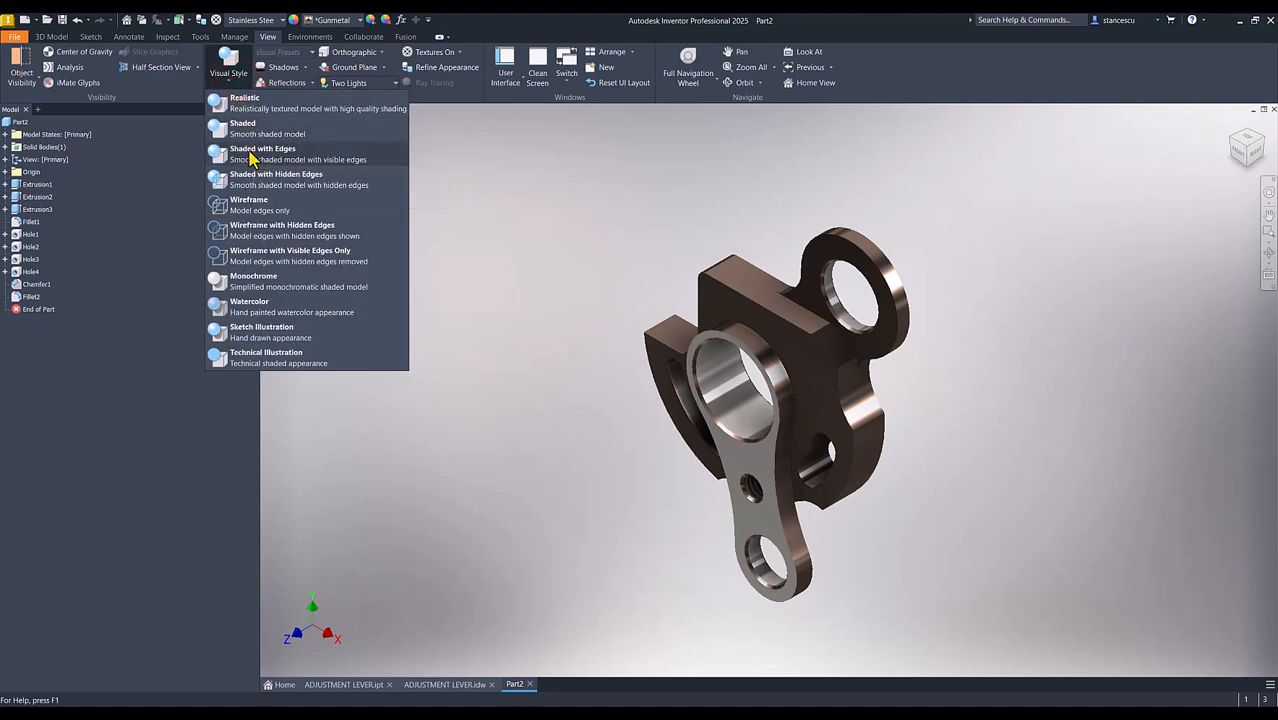
pyautogui.click(241, 60)
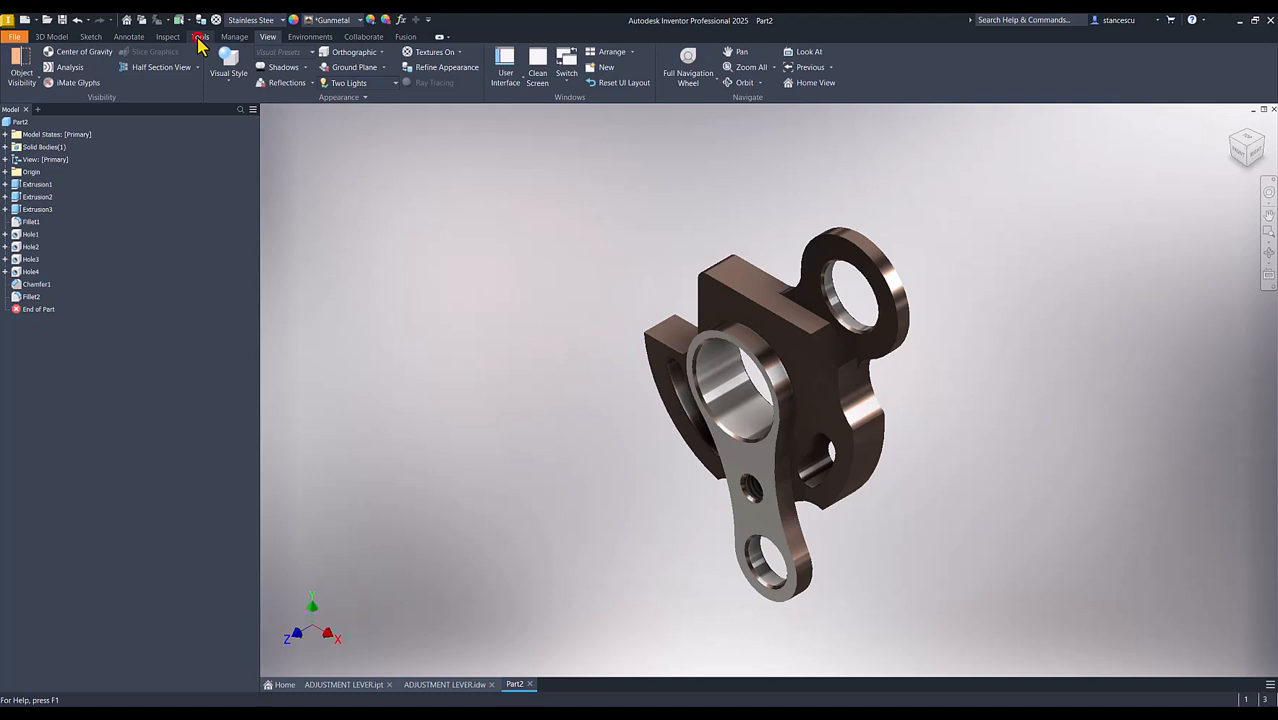
pyautogui.click(200, 38)
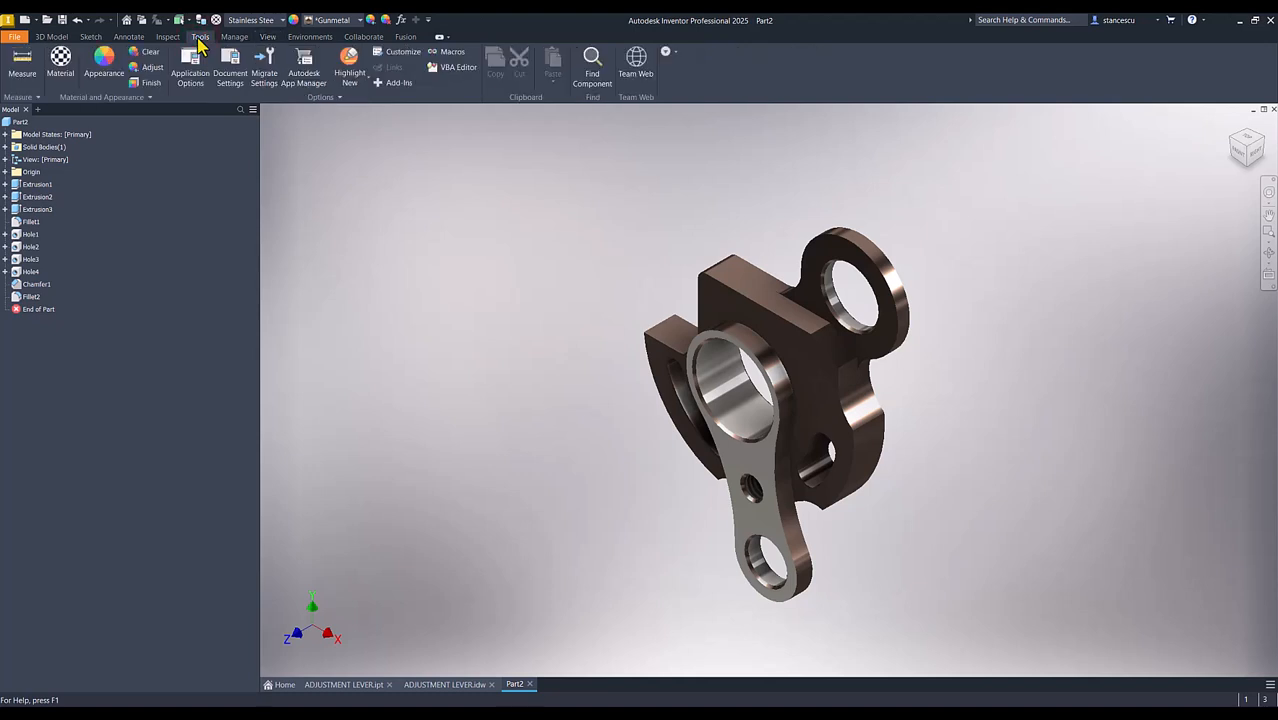
pyautogui.click(228, 66)
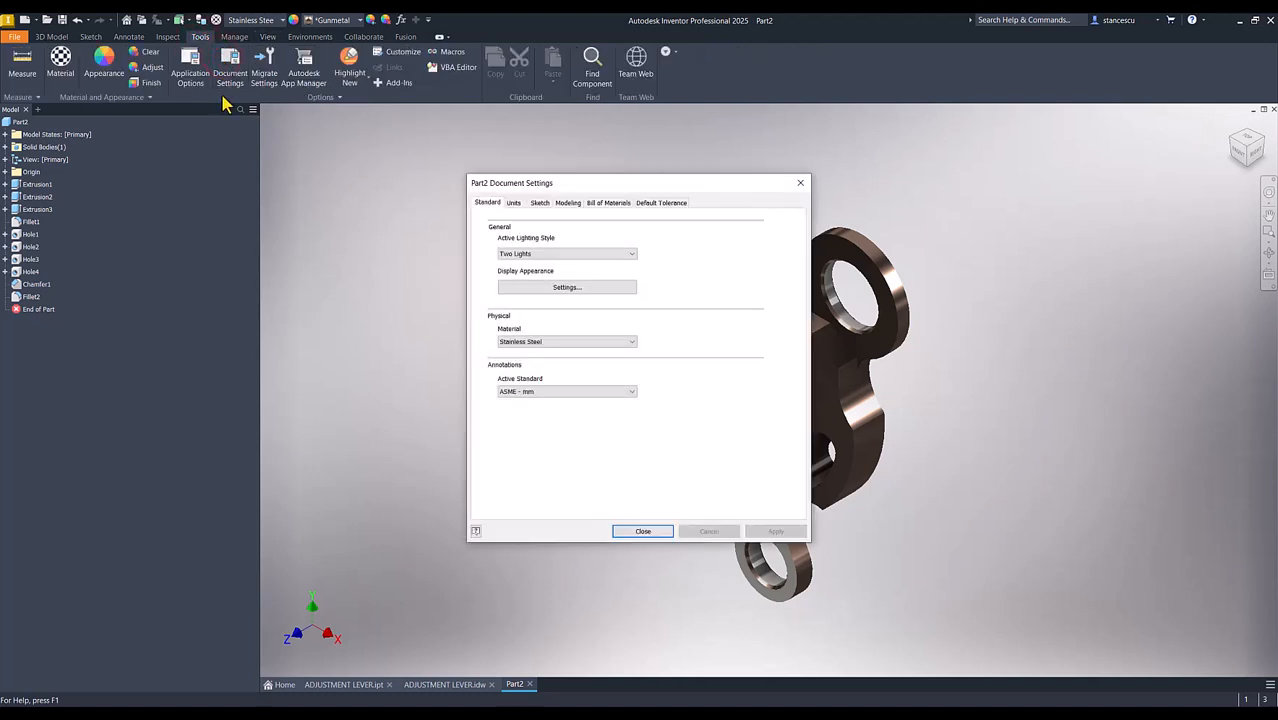
pyautogui.click(530, 288)
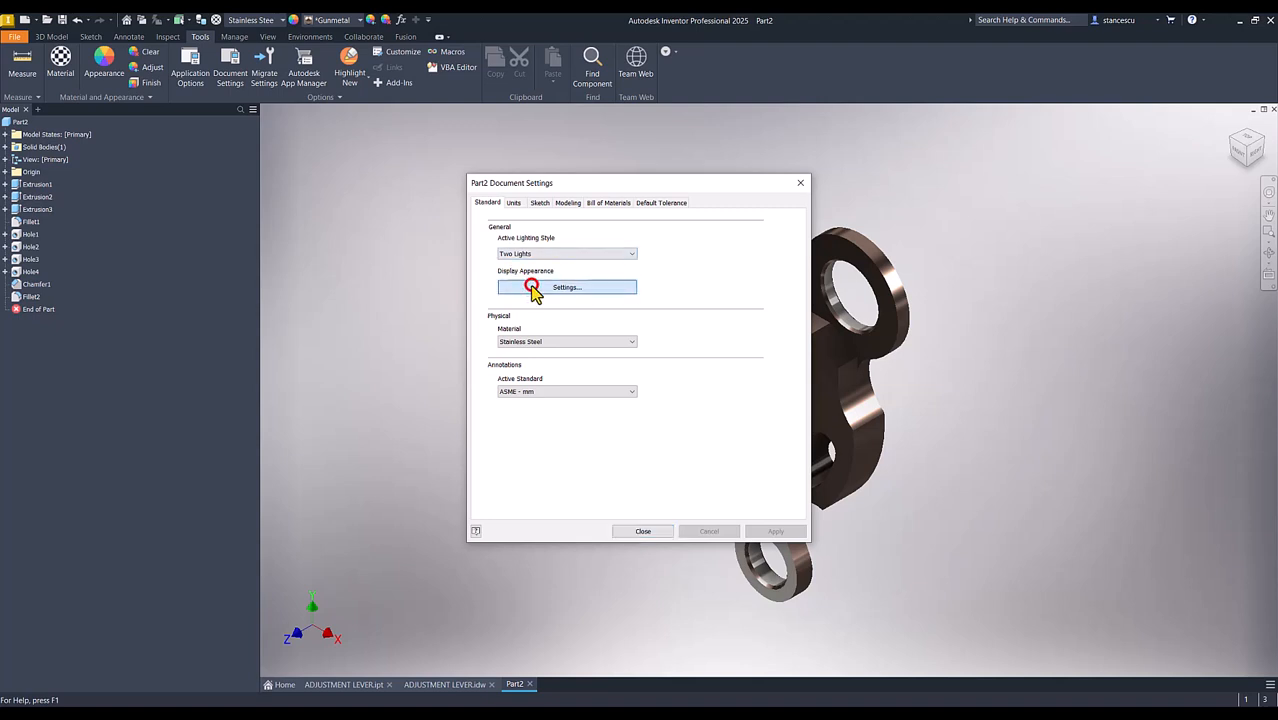
pyautogui.click(352, 272)
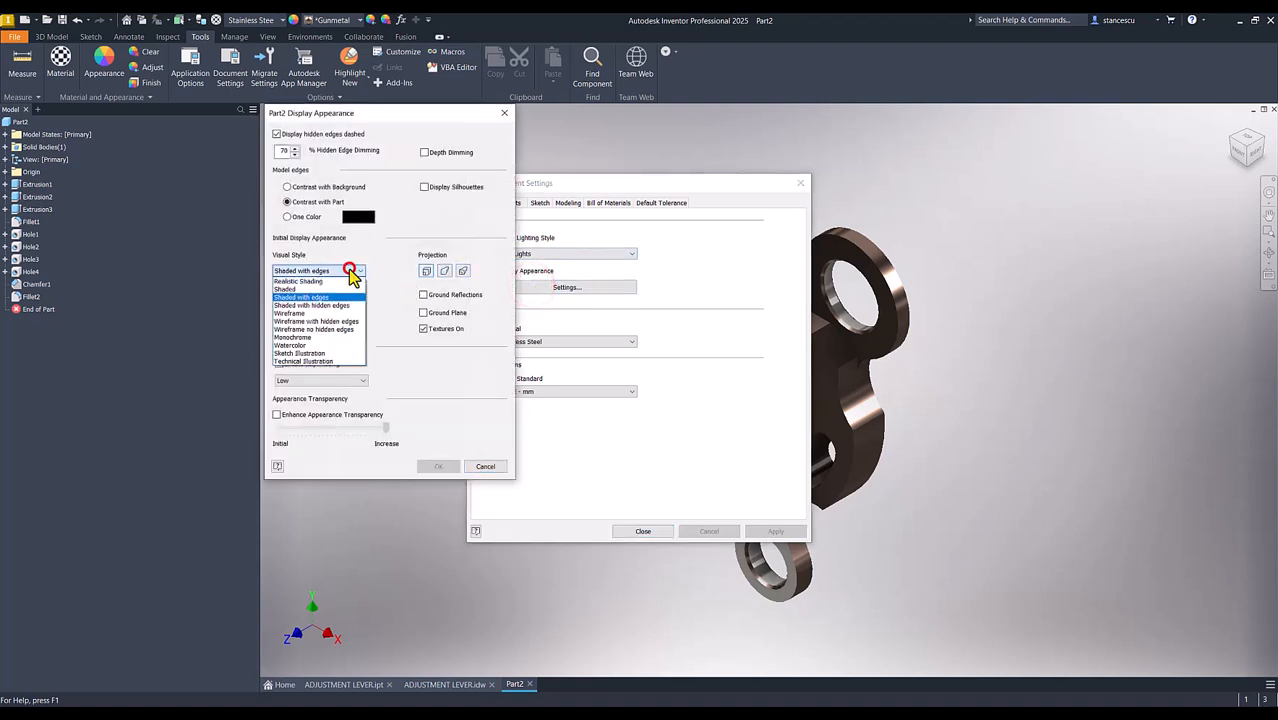
pyautogui.click(299, 290)
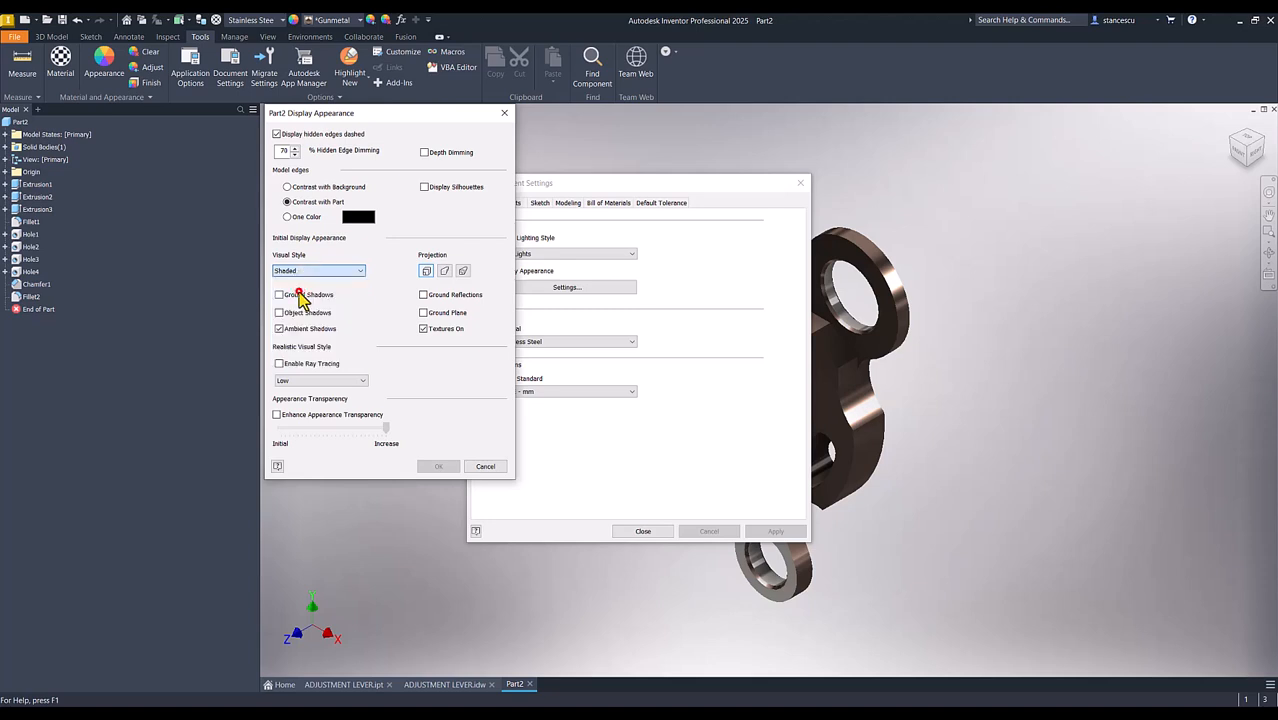
pyautogui.click(437, 466)
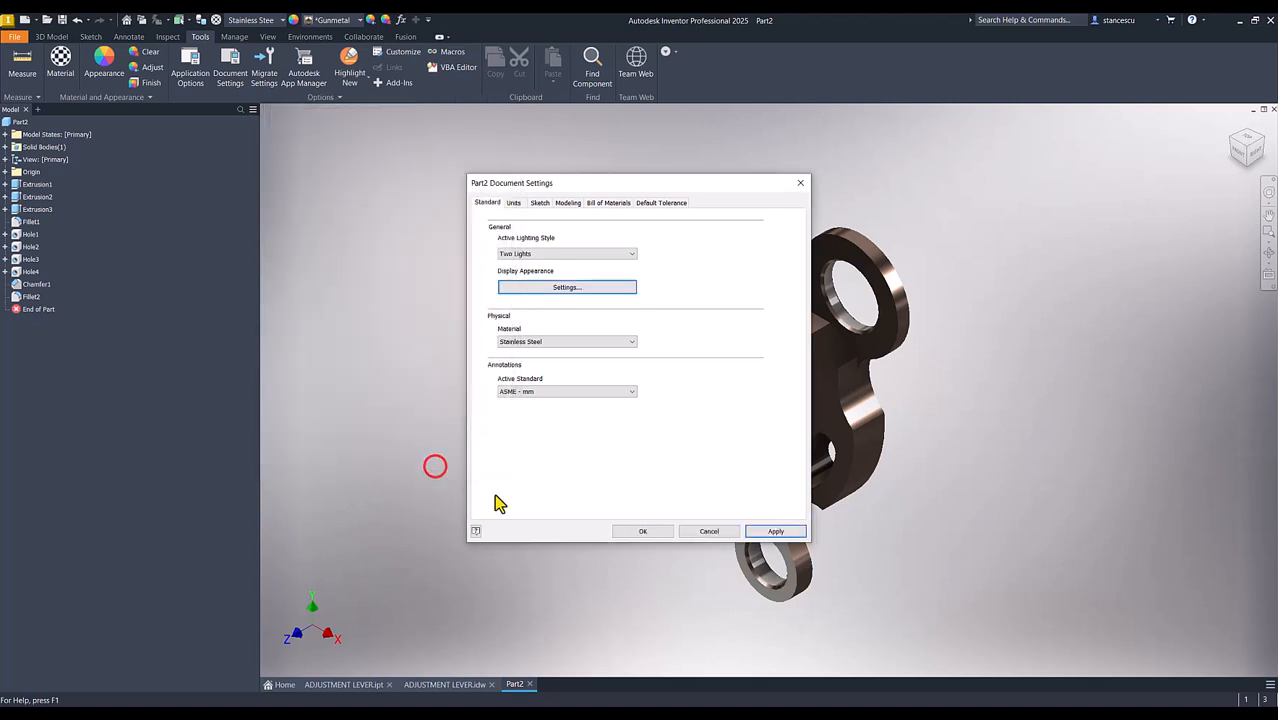
pyautogui.click(639, 532)
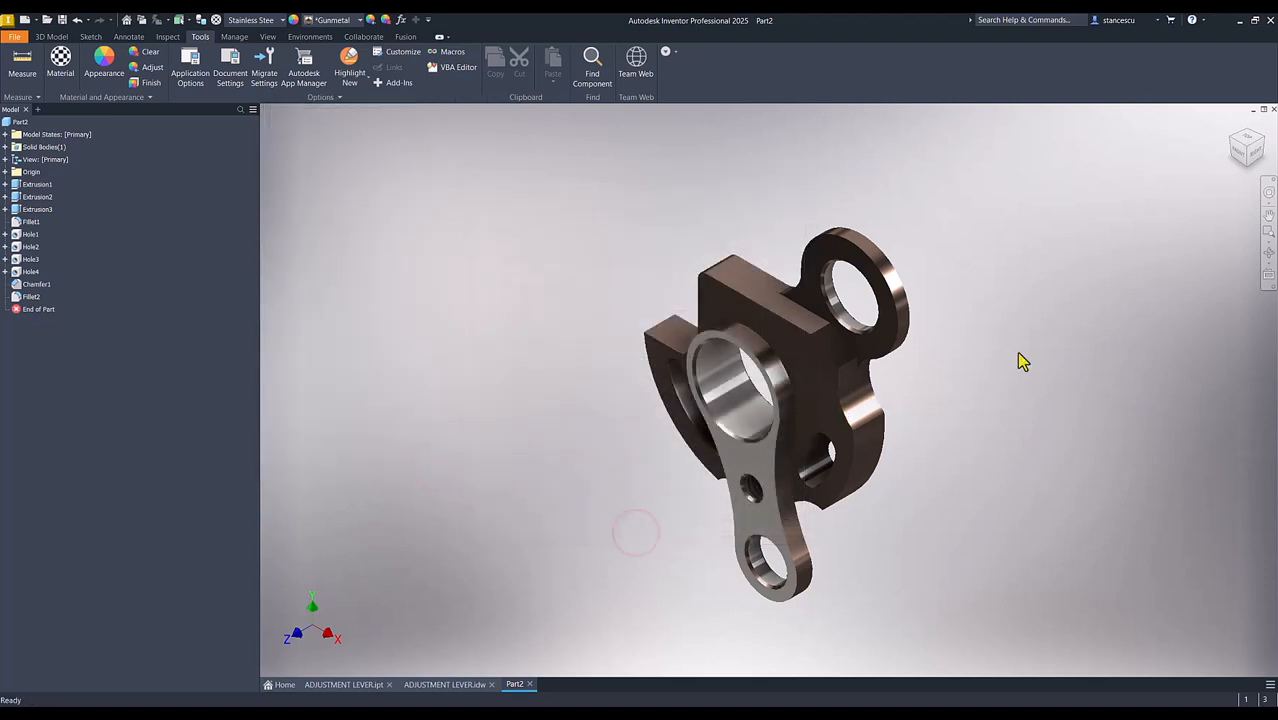